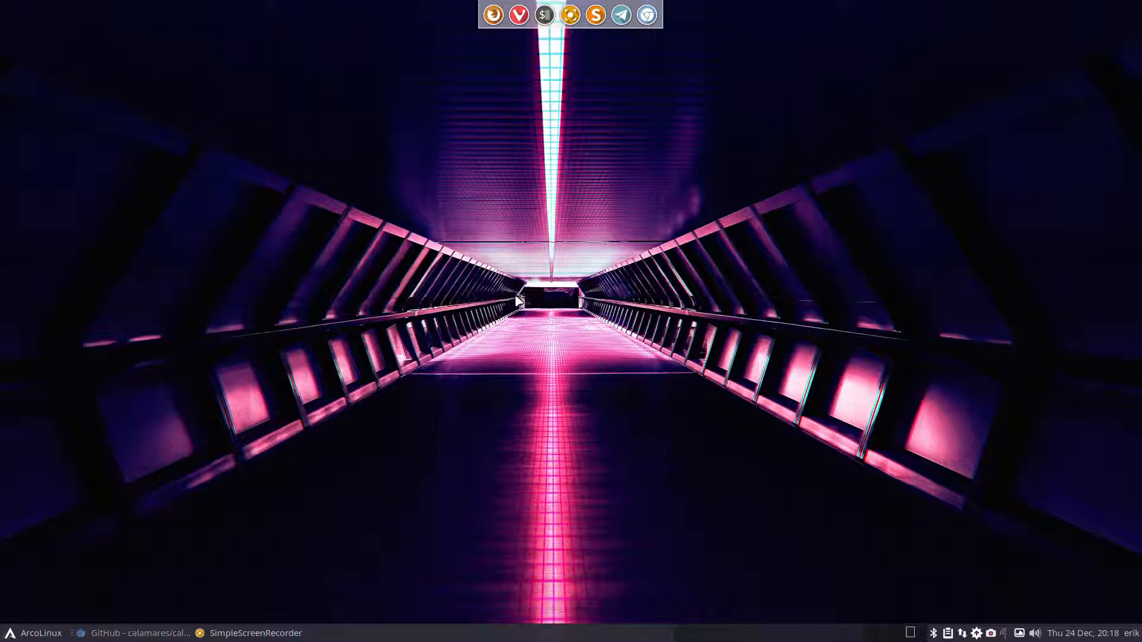
- Check the panel calendar, then restore the minimized calamares GitHub page in Chrome
{"action": "left_click", "coordinate": [1071, 633]}
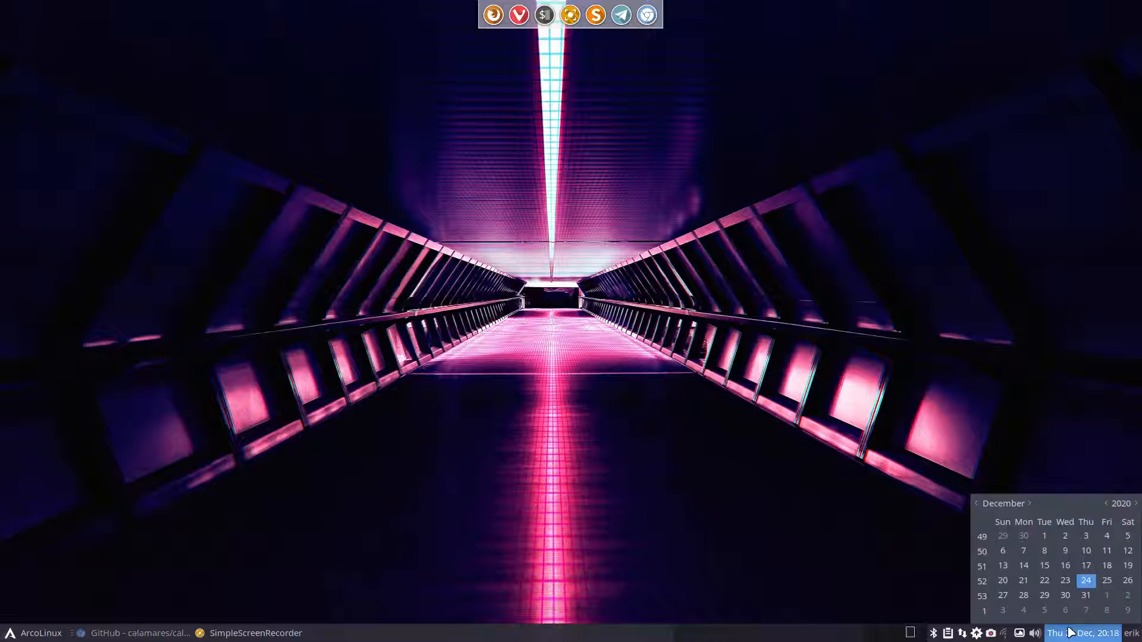
{"action": "left_click", "coordinate": [680, 423]}
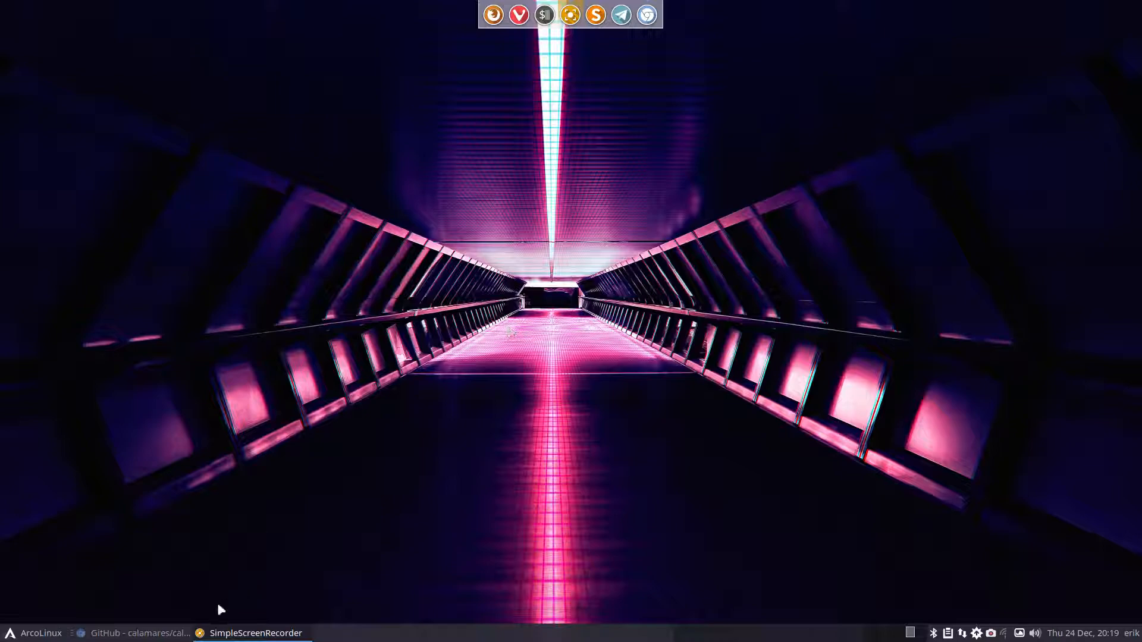
{"action": "left_click", "coordinate": [137, 634]}
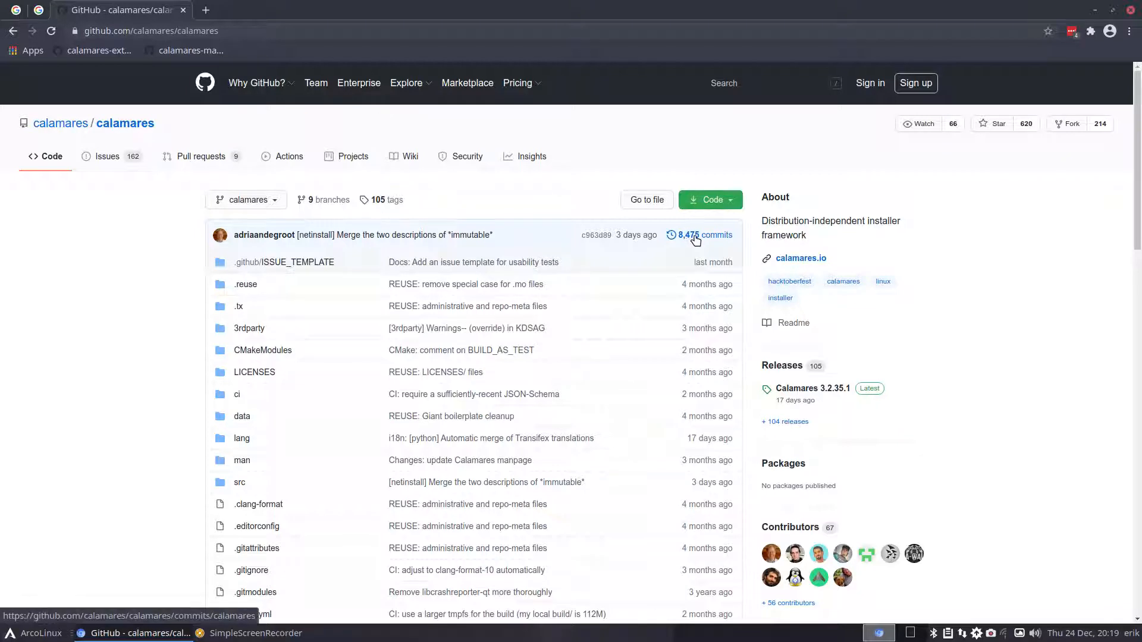
- Reveal the calamares repository's HTTPS clone URL, then minimize the browser
{"action": "left_click", "coordinate": [732, 203]}
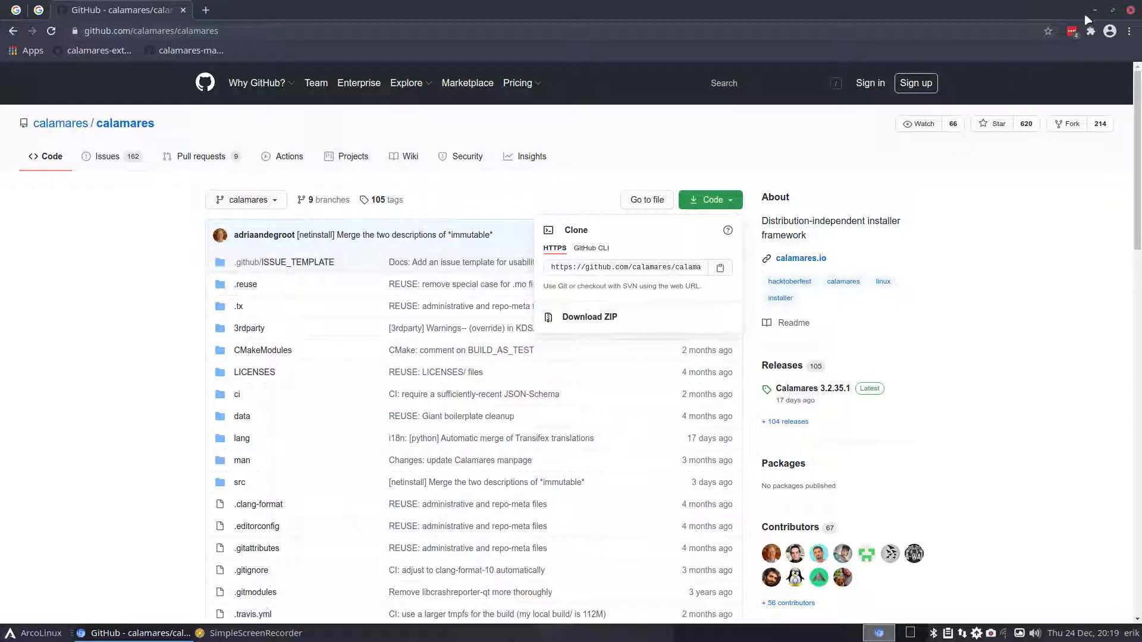
{"action": "left_click", "coordinate": [1096, 10]}
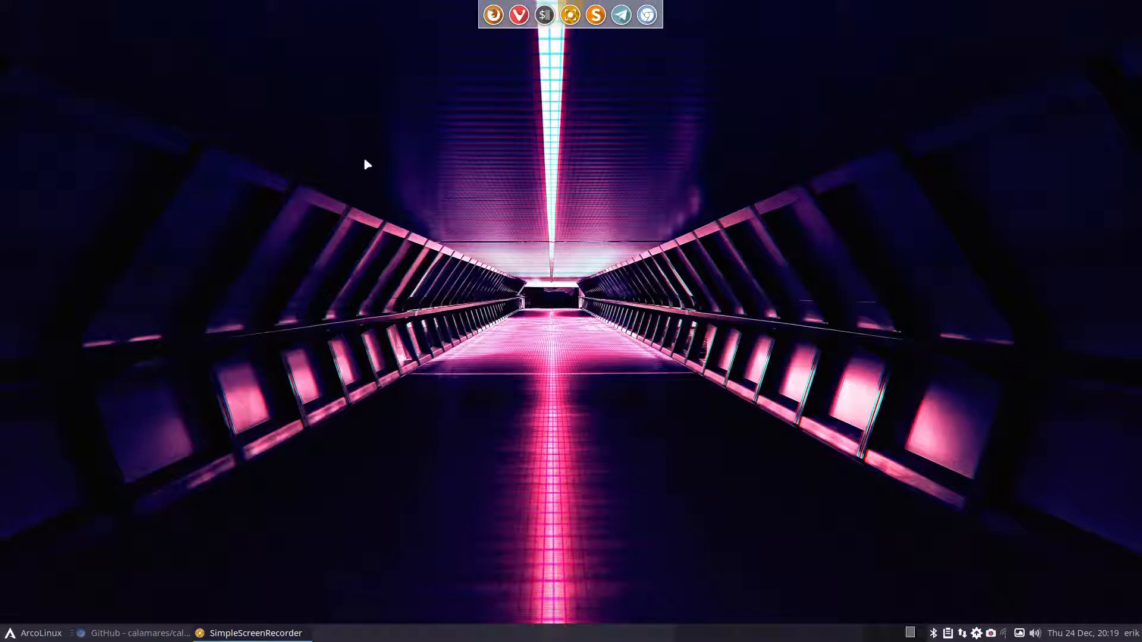
- Delete the old calamares.github.io folder from Documents in Thunar
{"action": "key", "text": "super+shift+Return"}
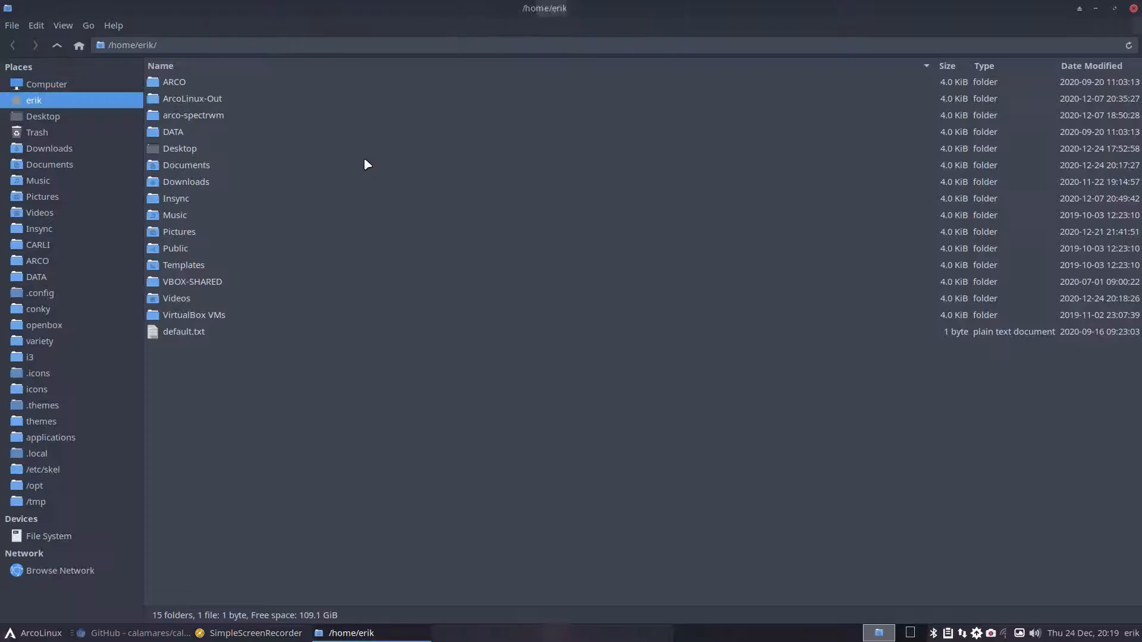
{"action": "left_click", "coordinate": [80, 163]}
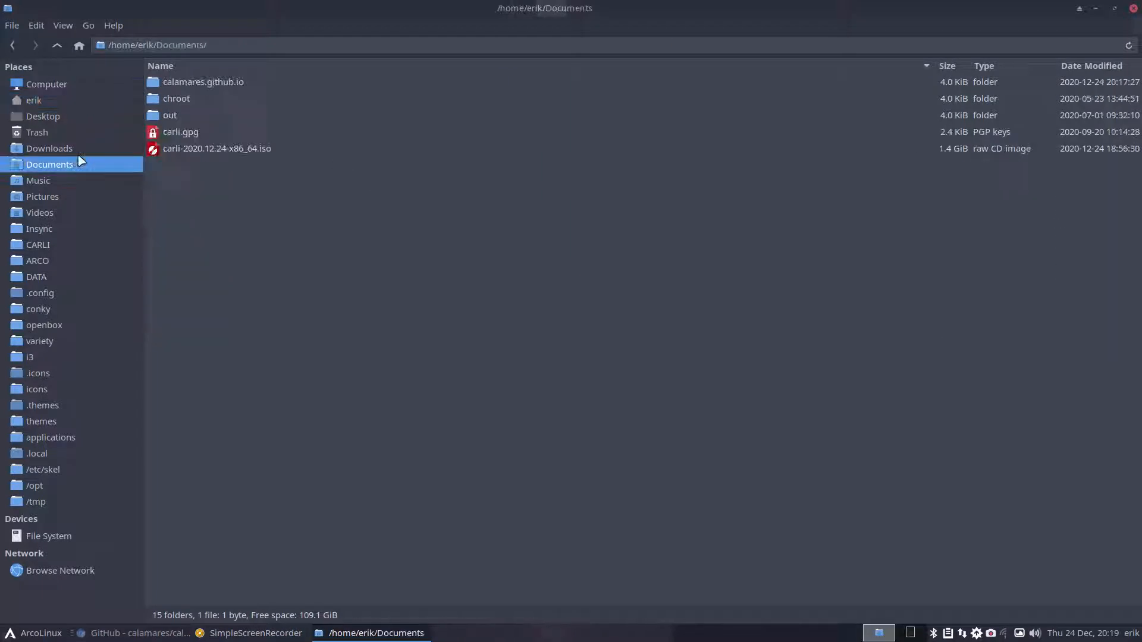
{"action": "left_click", "coordinate": [241, 88]}
{"action": "key", "text": "Delete"}
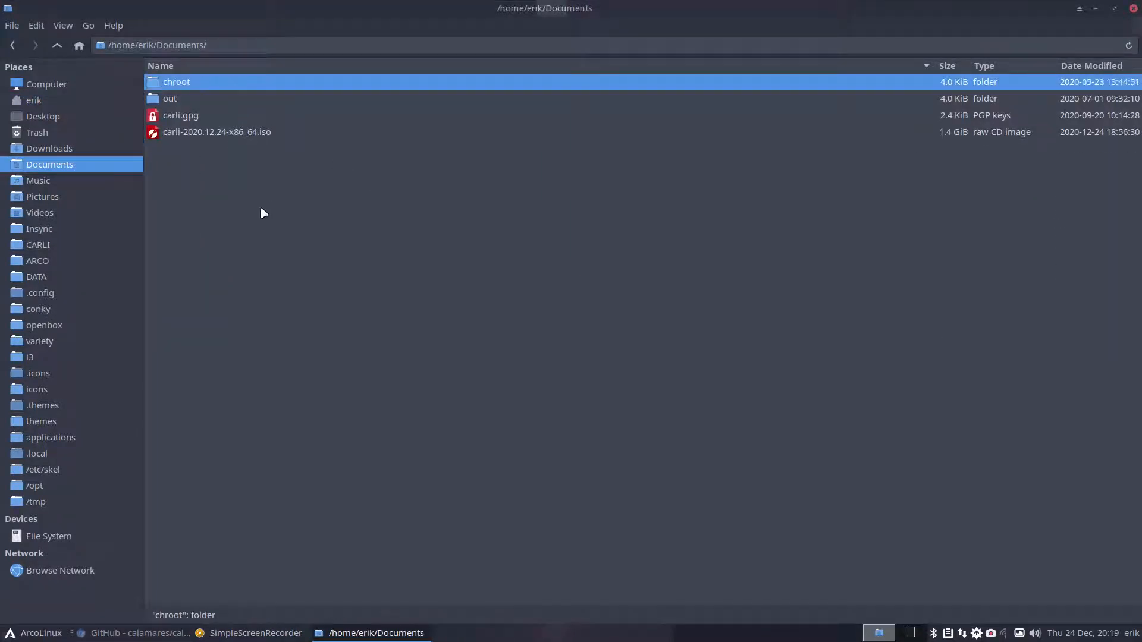
- Open a terminal in the Documents folder
{"action": "right_click", "coordinate": [260, 208]}
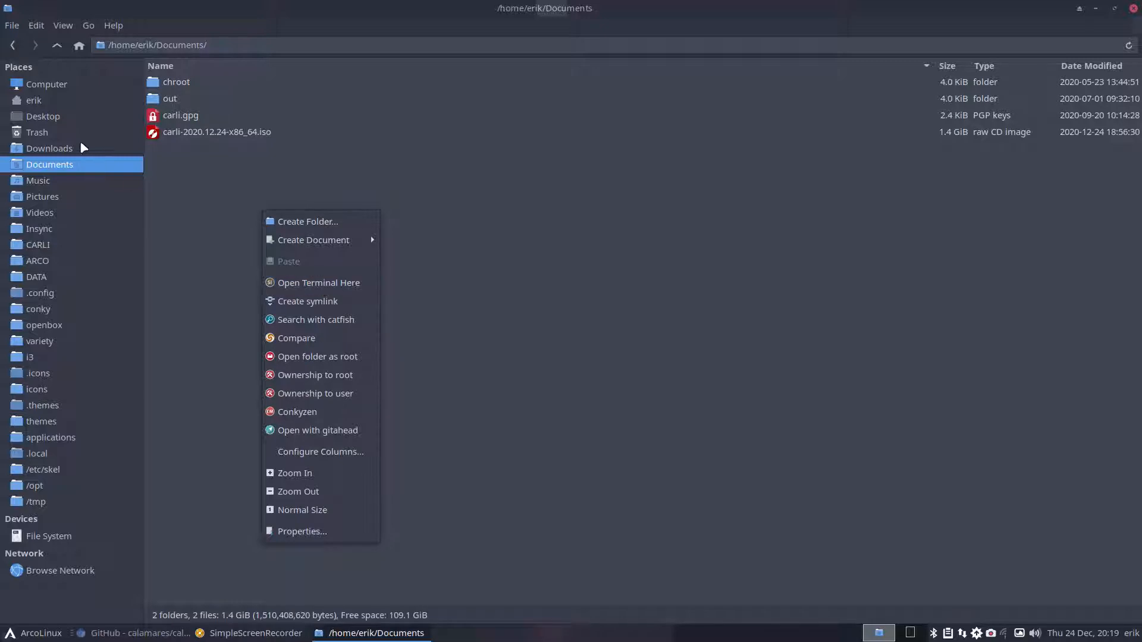
{"action": "mouse_move", "coordinate": [334, 243]}
{"action": "left_click", "coordinate": [351, 284]}
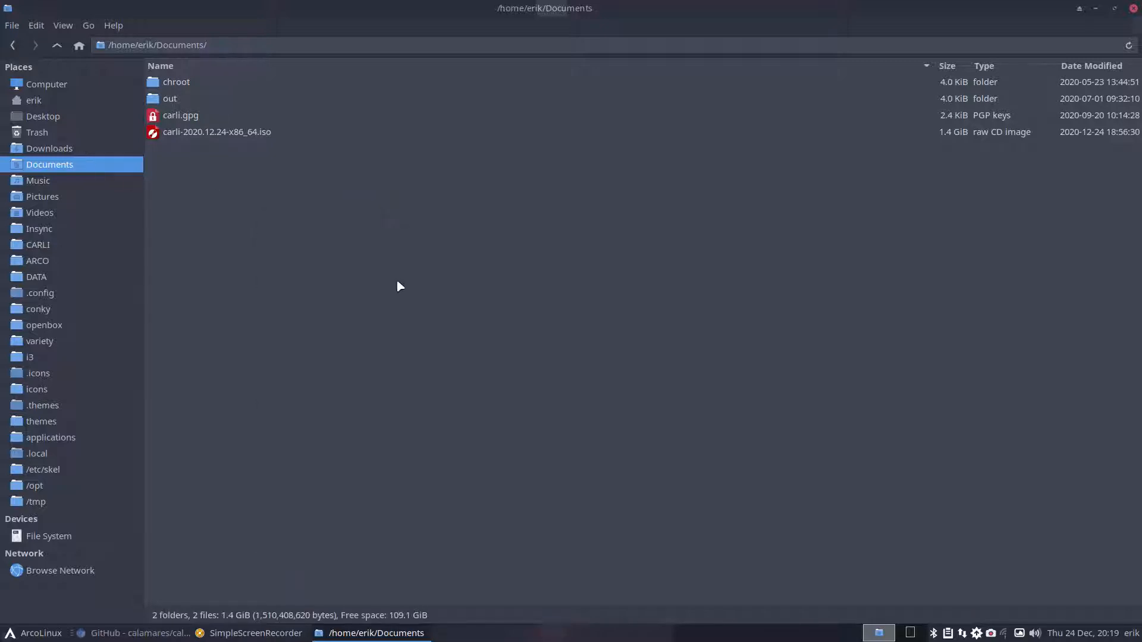
- Run git clone with the pasted calamares repository URL, then close the terminal
{"action": "type", "text": "git clon"}
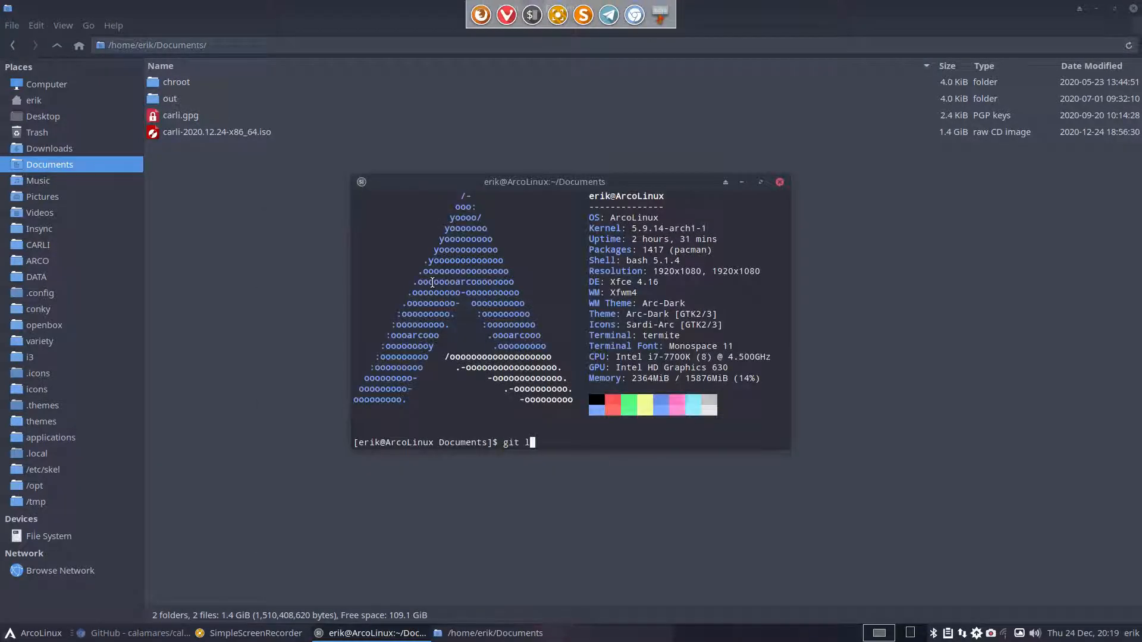
{"action": "type", "text": "e"}
{"action": "type", "text": "https://github.com/calamares/calamares.git"}
{"action": "key", "text": "Return"}
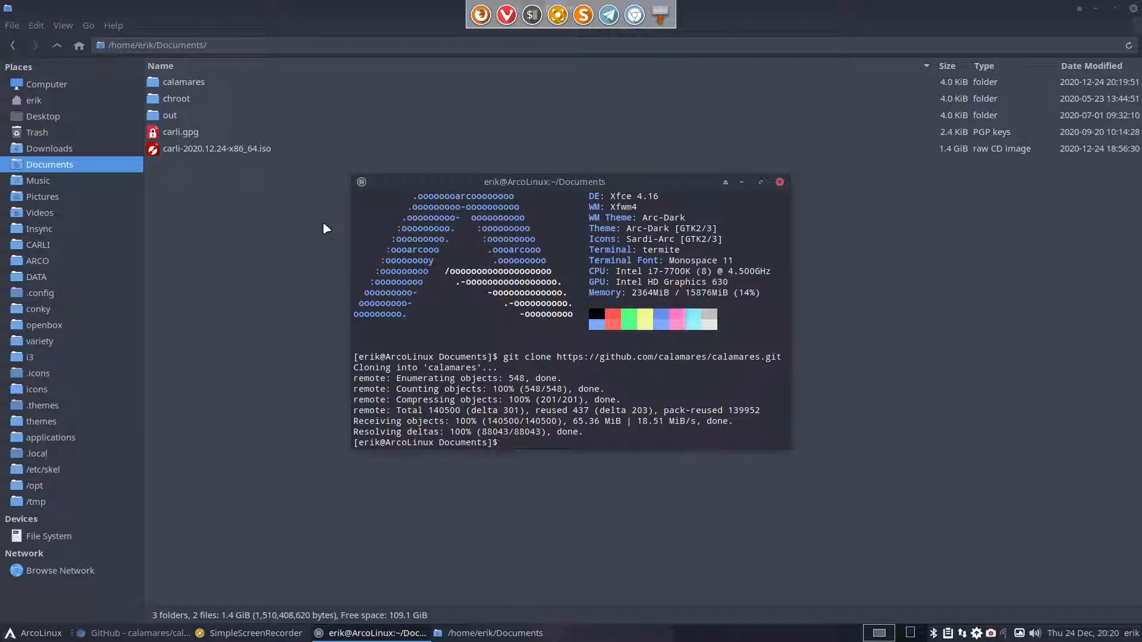
{"action": "left_click", "coordinate": [780, 182]}
- Run git pull inside the cloned calamares folder, confirming it is already up to date
{"action": "double_click", "coordinate": [199, 84]}
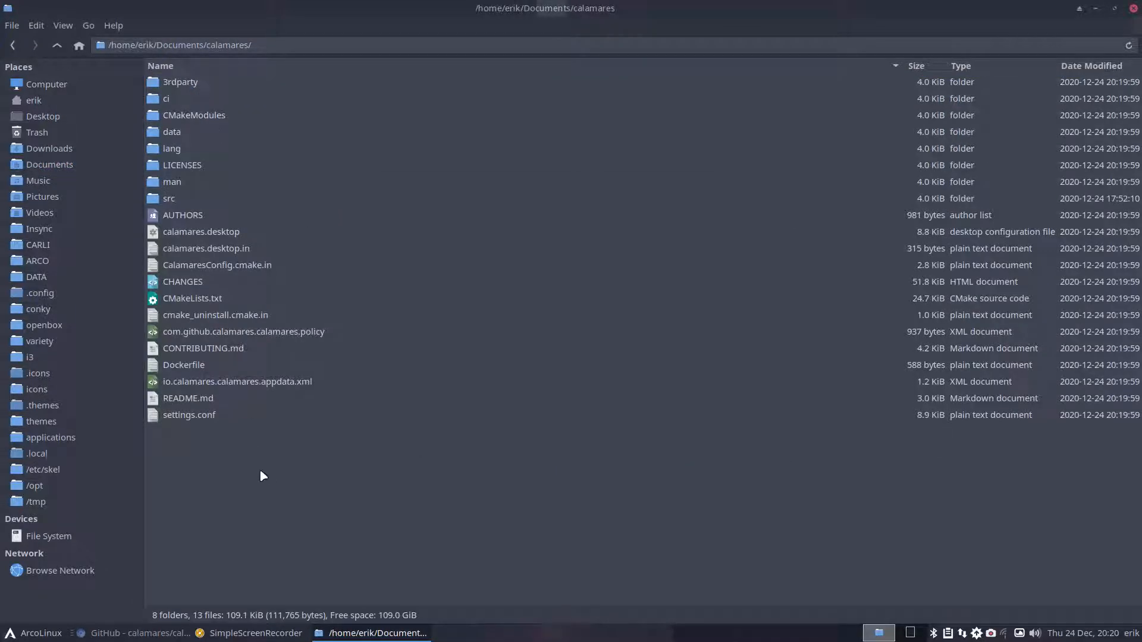
{"action": "right_click", "coordinate": [275, 480]}
{"action": "left_click", "coordinate": [351, 217]}
{"action": "type", "text": "git pul"}
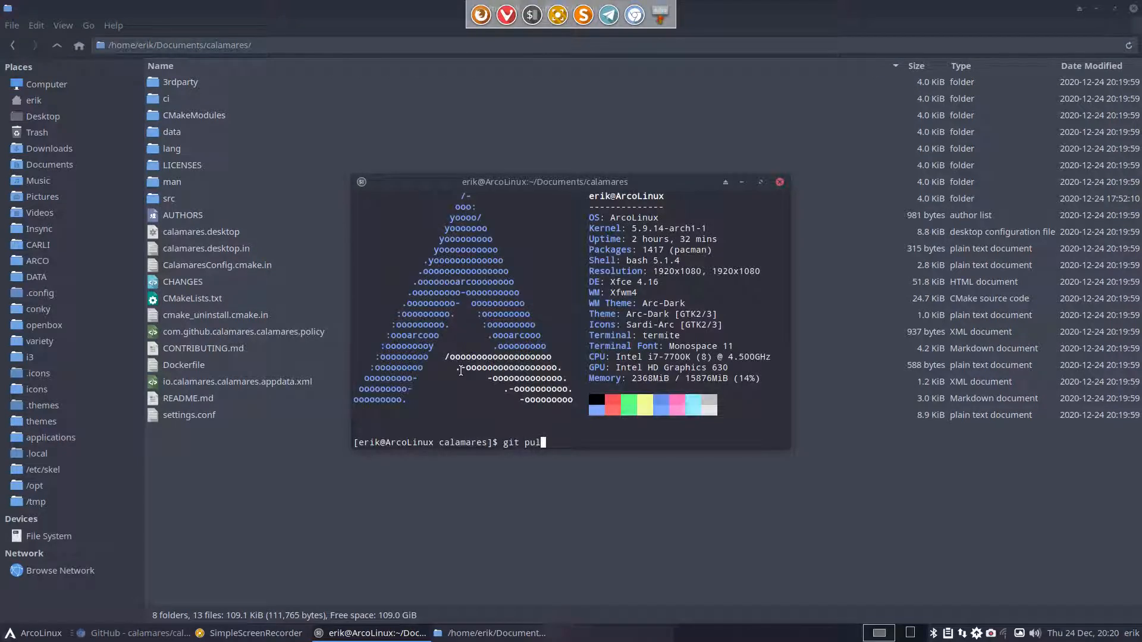
{"action": "type", "text": "l"}
{"action": "key", "text": "Return"}
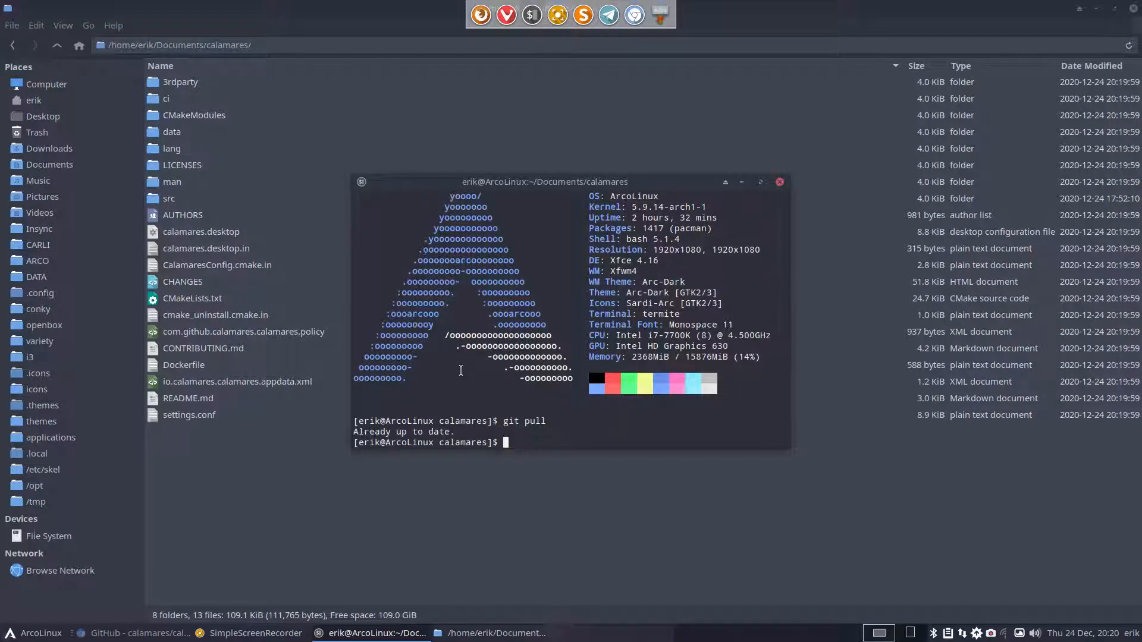
{"action": "left_click", "coordinate": [779, 183]}
- Bring up the context menu for the calamares folder listing
{"action": "right_click", "coordinate": [485, 404]}
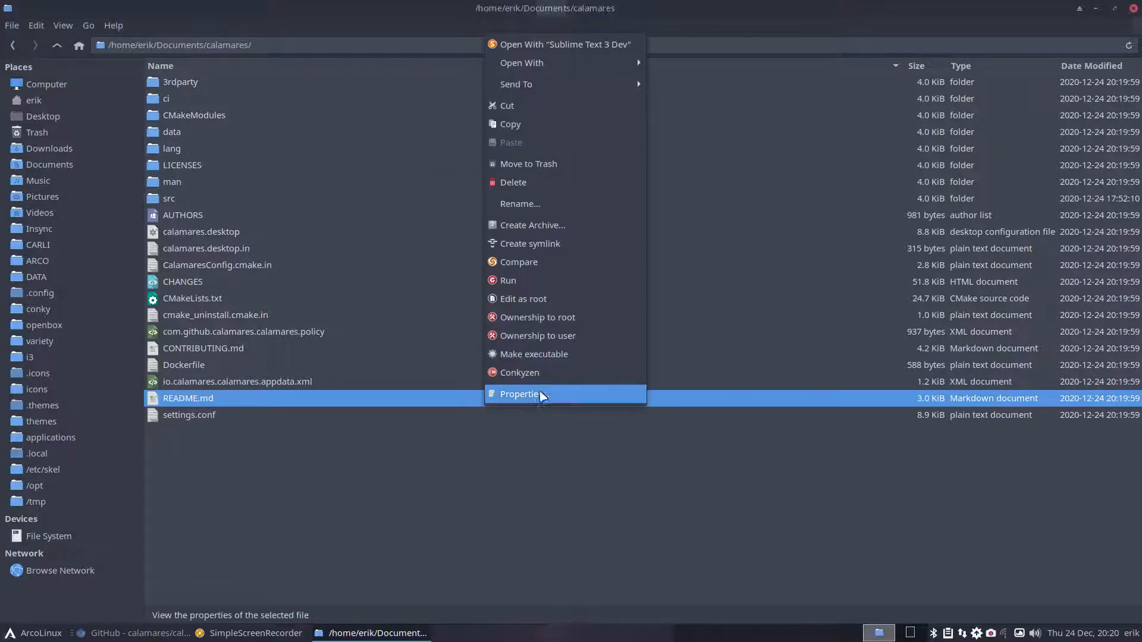
{"action": "right_click", "coordinate": [530, 519]}
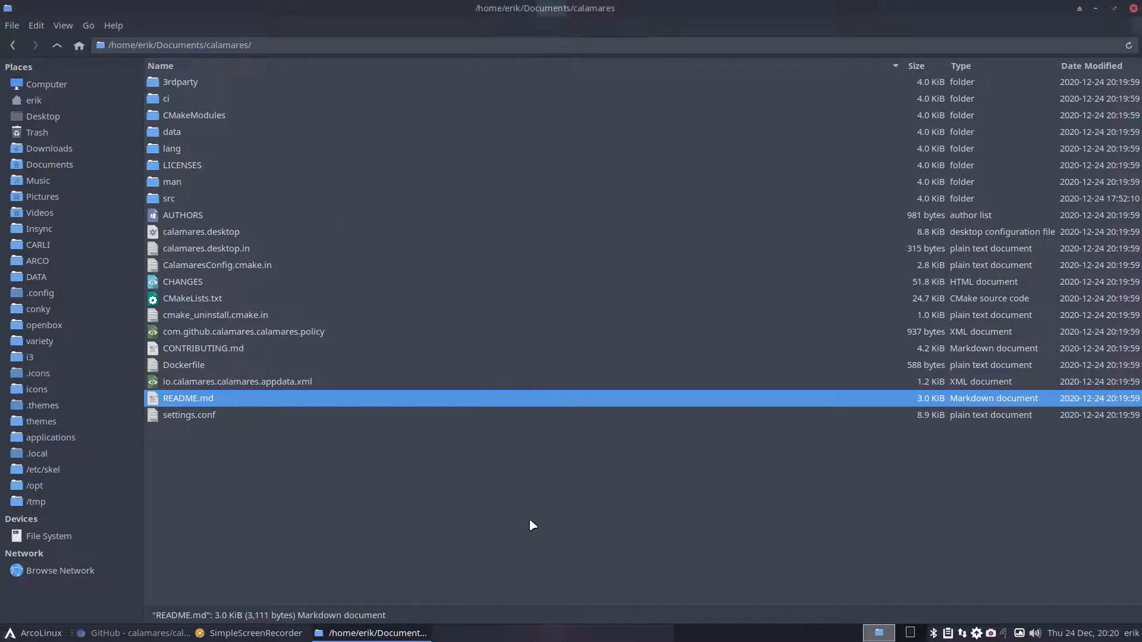
{"action": "right_click", "coordinate": [537, 519]}
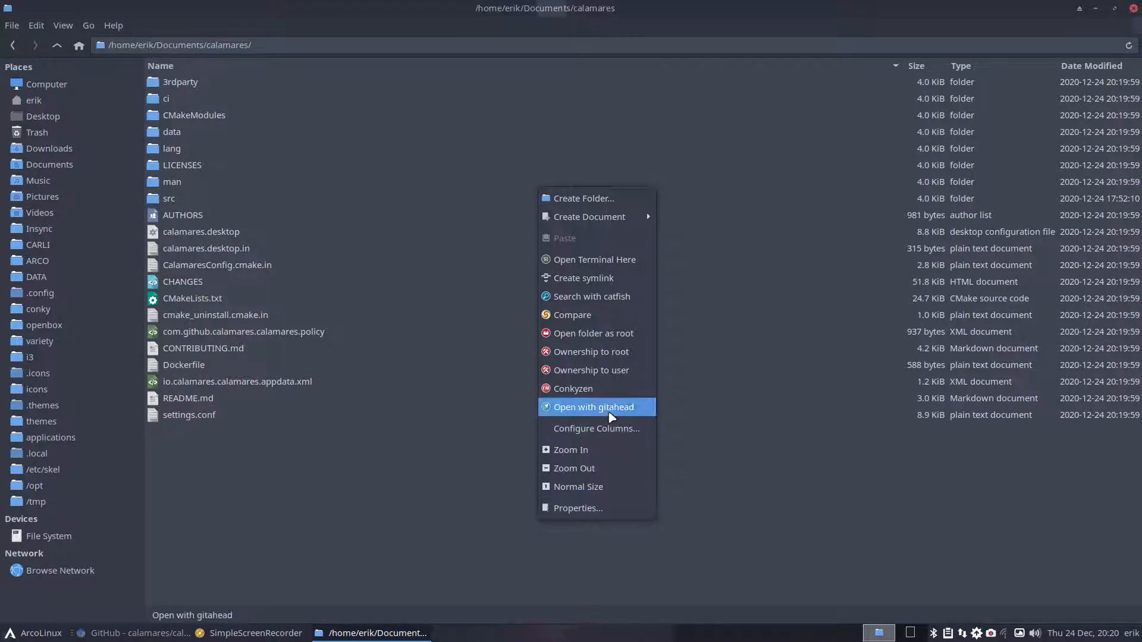
{"action": "left_click", "coordinate": [609, 412]}
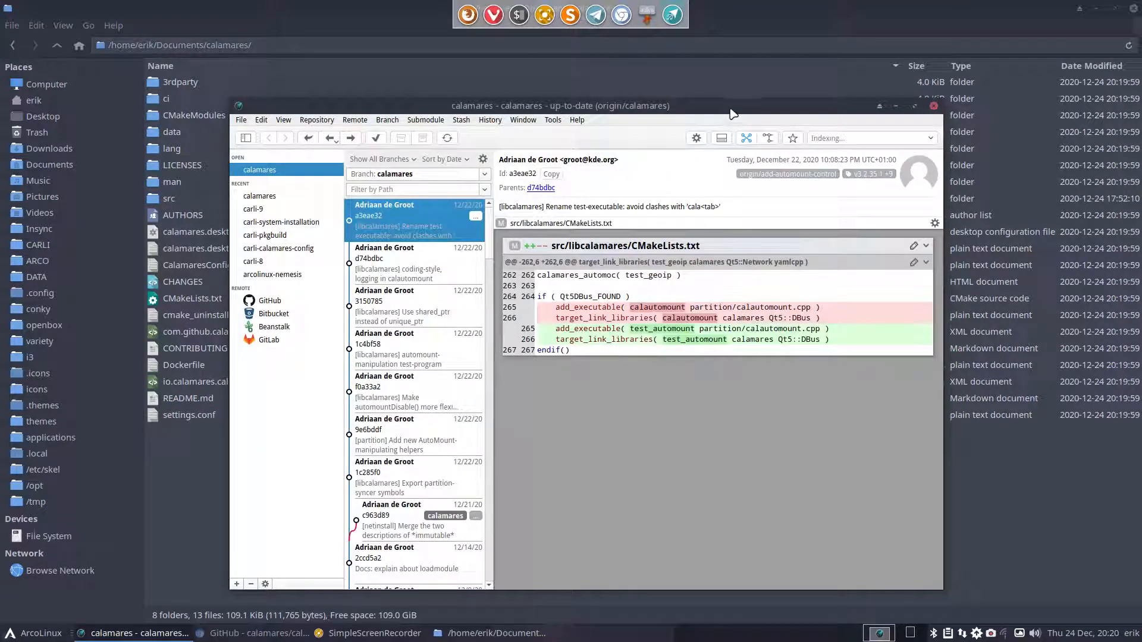
{"action": "left_click", "coordinate": [915, 106]}
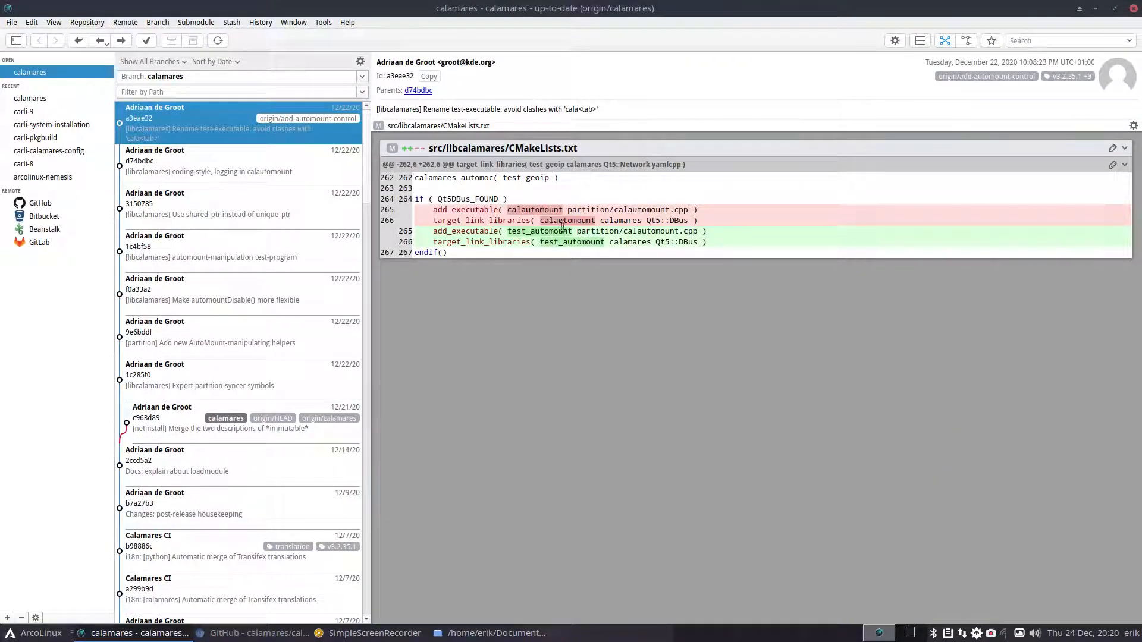
{"action": "left_click", "coordinate": [218, 178]}
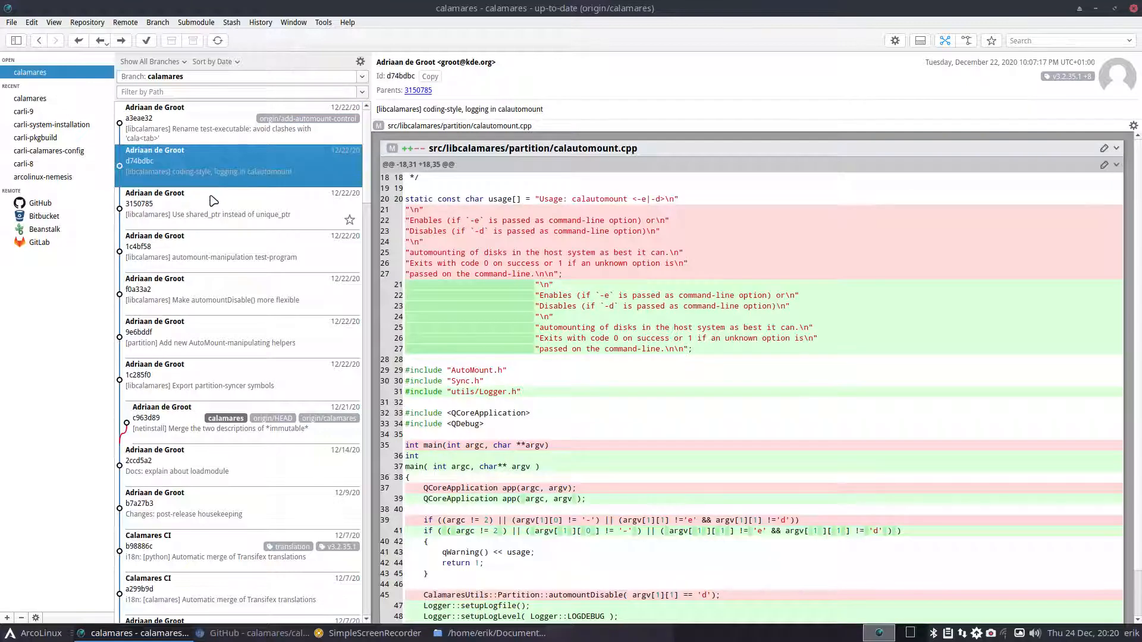
{"action": "left_click", "coordinate": [215, 210]}
{"action": "left_click", "coordinate": [221, 241]}
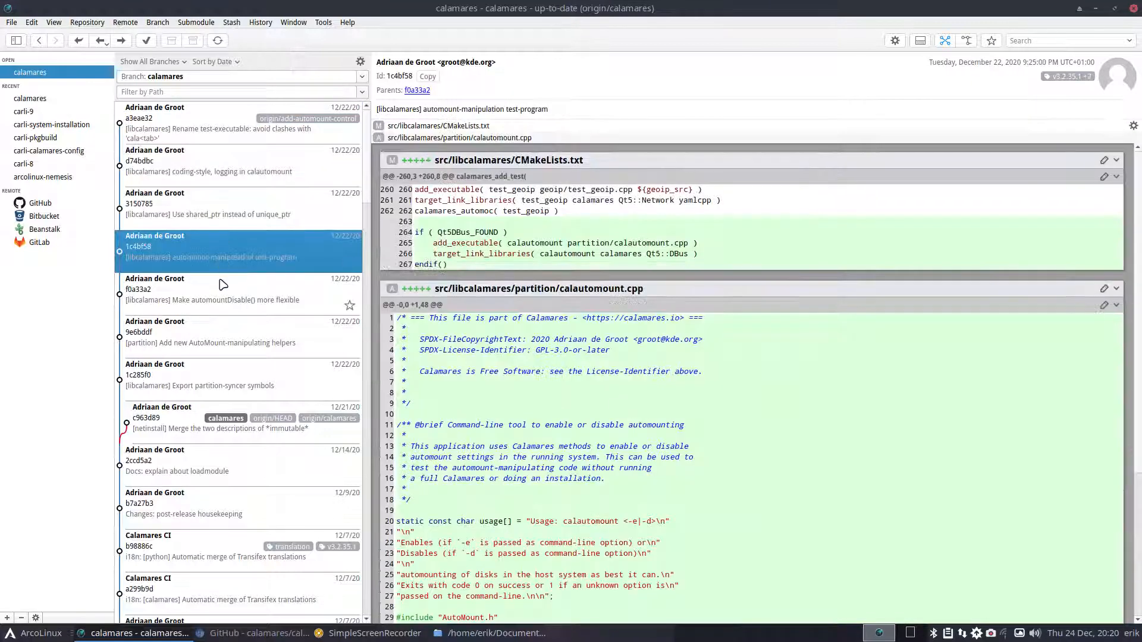
{"action": "left_click", "coordinate": [229, 307]}
{"action": "left_click", "coordinate": [234, 342]}
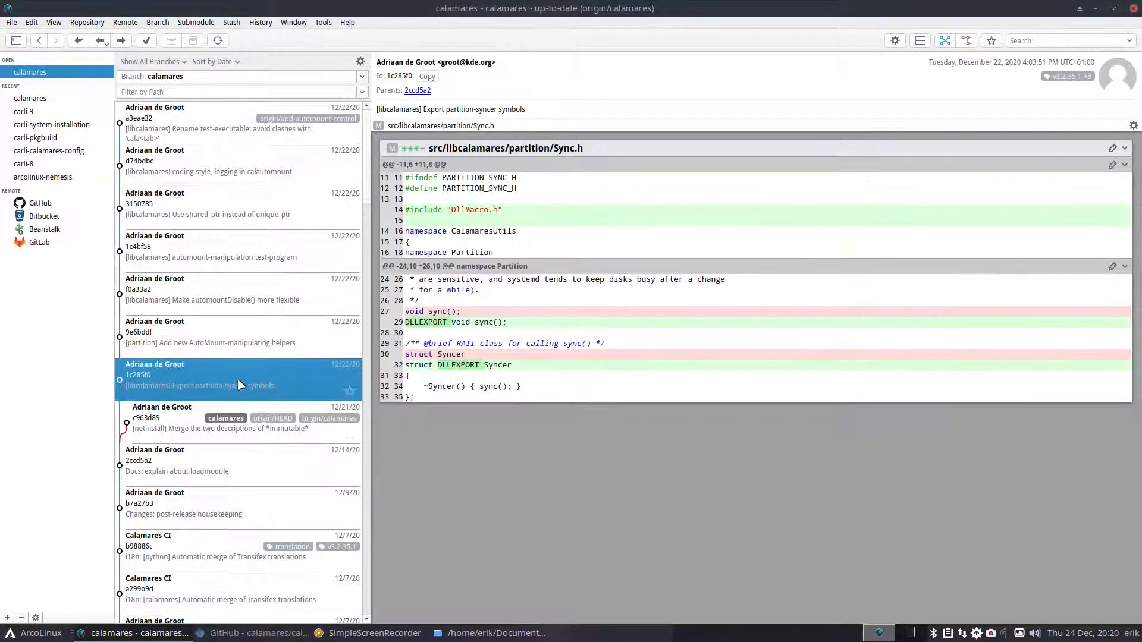
{"action": "left_click", "coordinate": [238, 384]}
{"action": "left_click", "coordinate": [231, 430]}
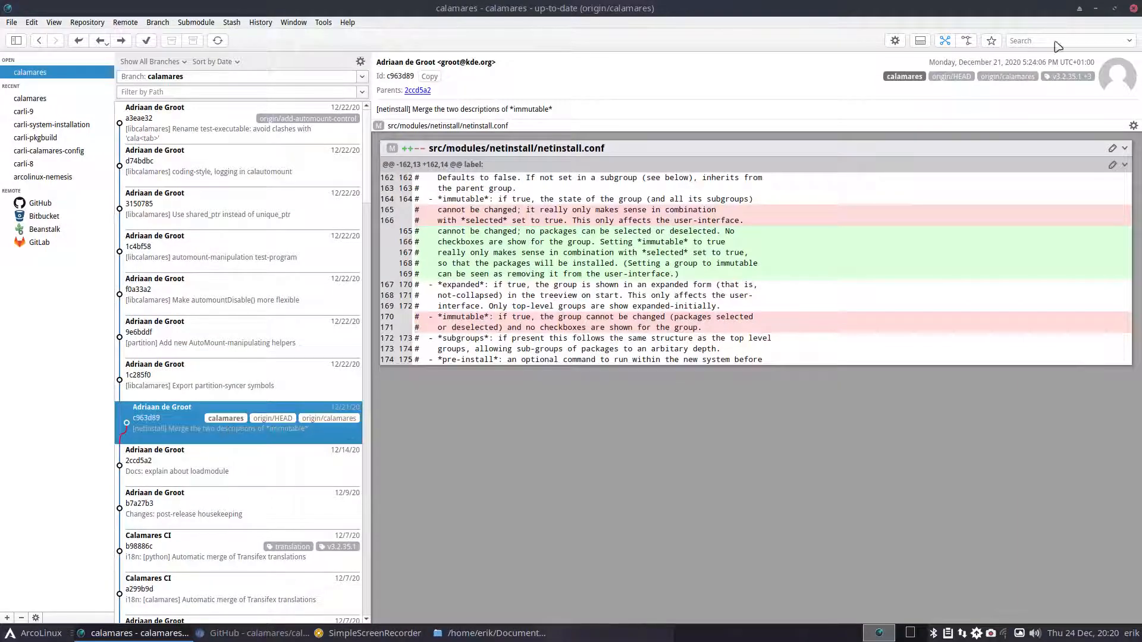
{"action": "left_click", "coordinate": [1133, 8]}
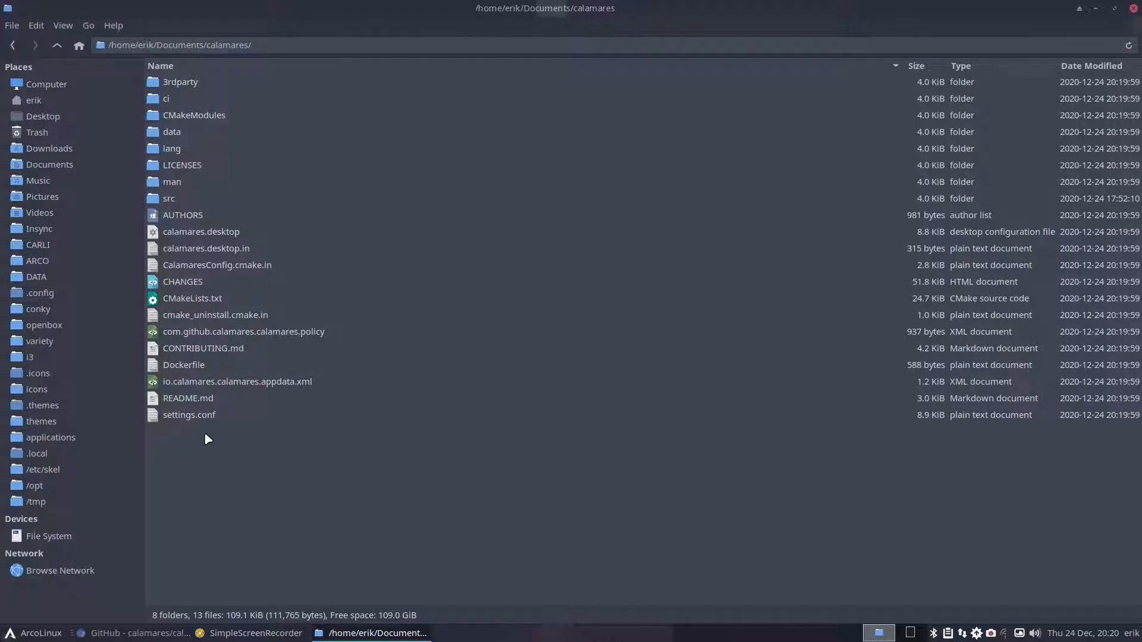
- Browse into src/branding and pick out the default branding folder to copy
{"action": "double_click", "coordinate": [181, 199]}
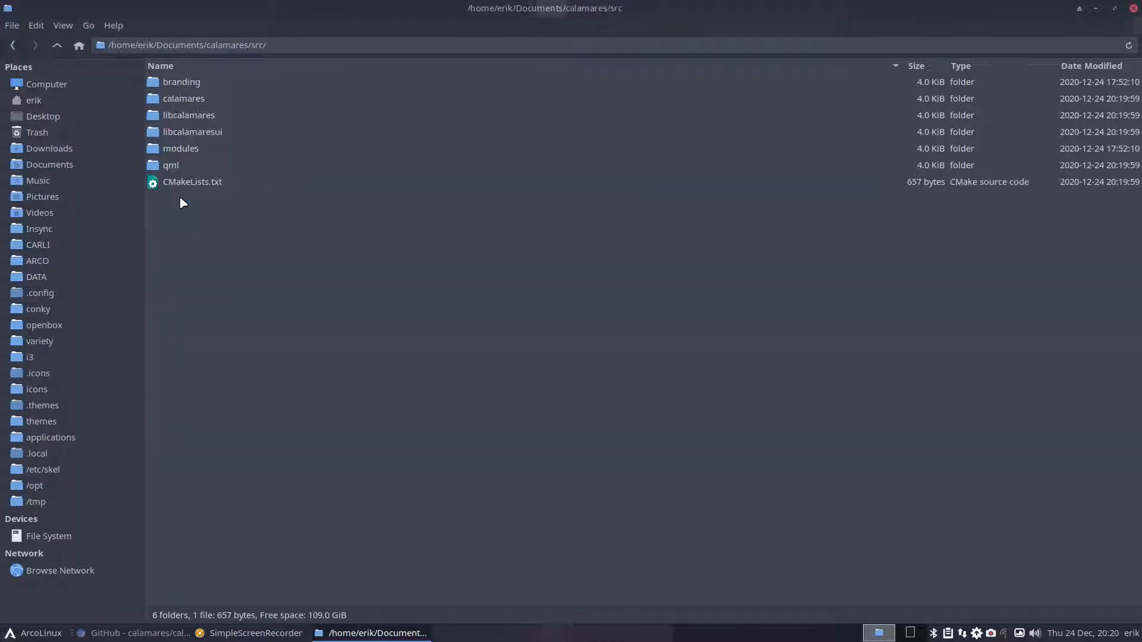
{"action": "double_click", "coordinate": [182, 149]}
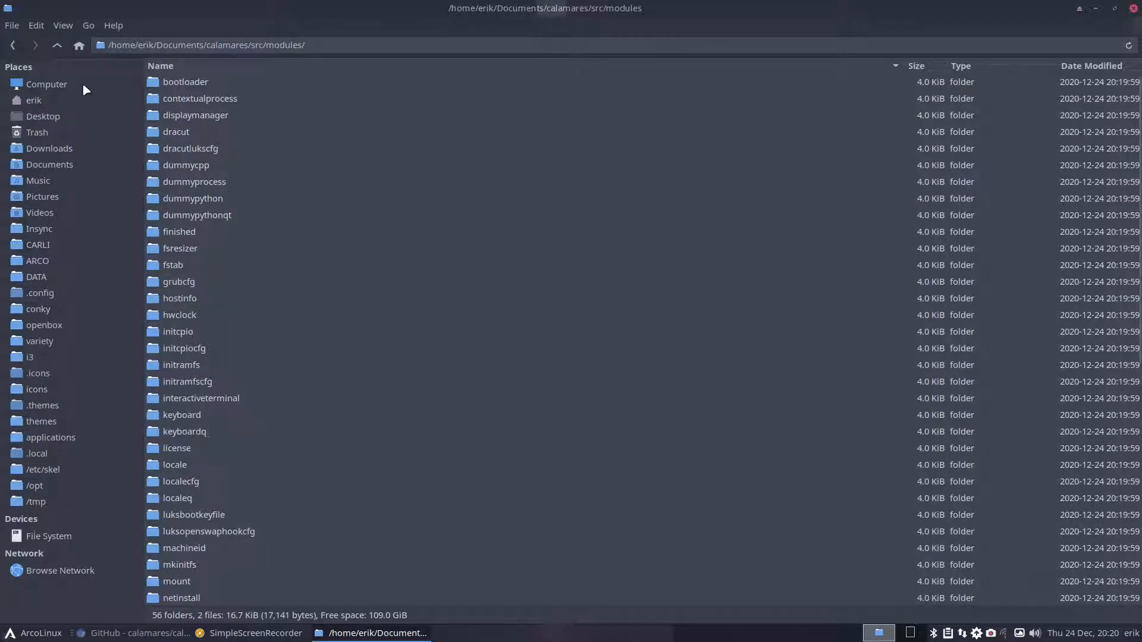
{"action": "left_click", "coordinate": [58, 46]}
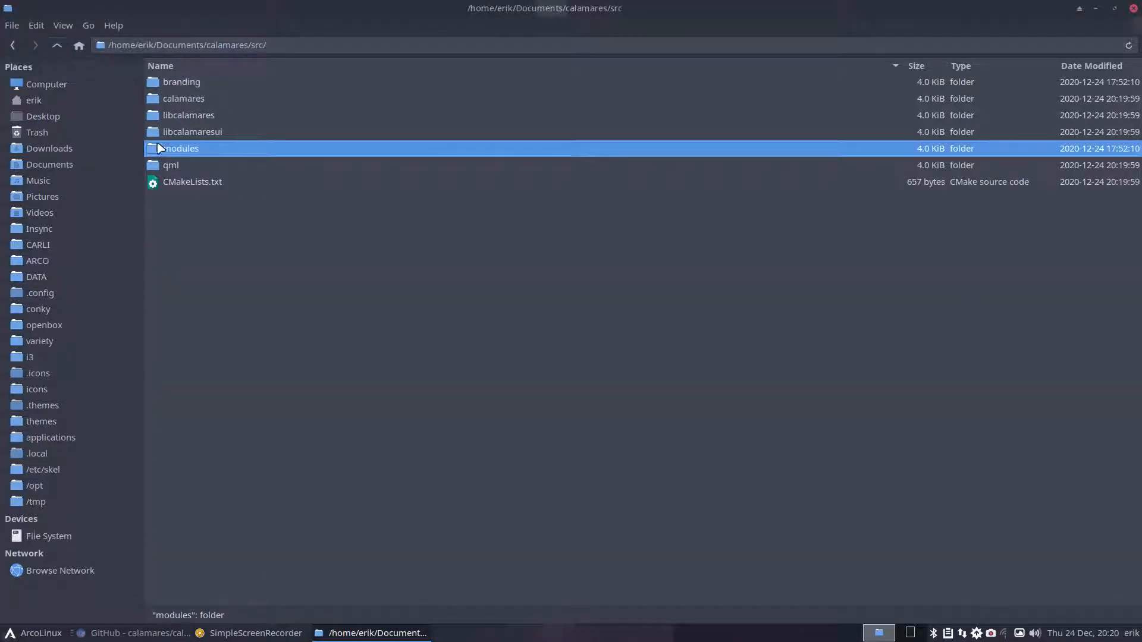
{"action": "double_click", "coordinate": [197, 85]}
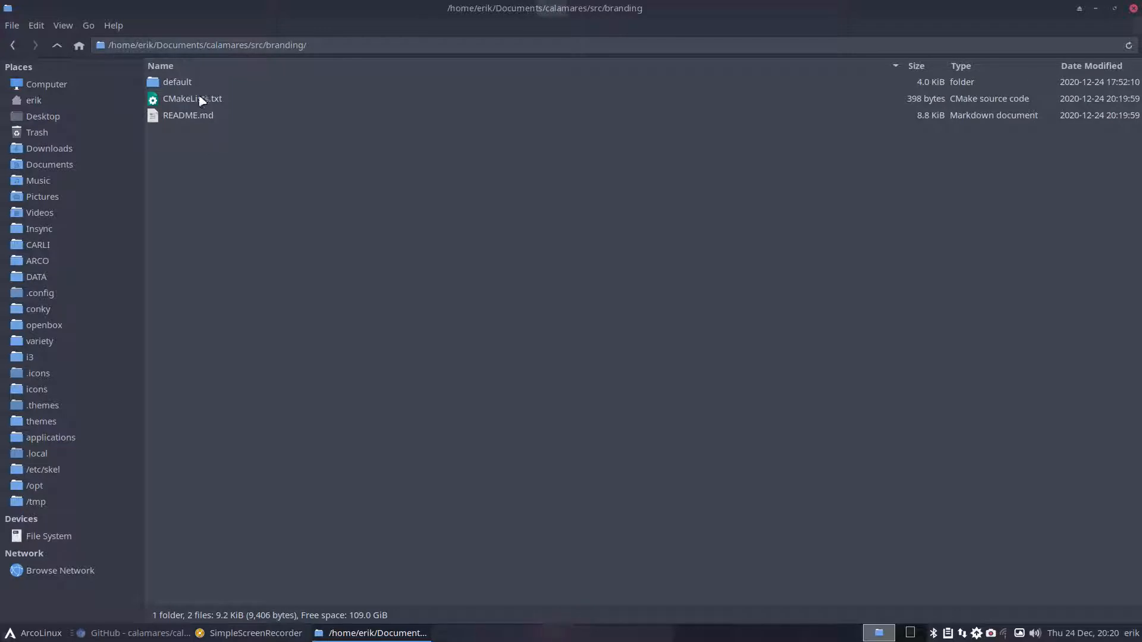
{"action": "left_click", "coordinate": [195, 87]}
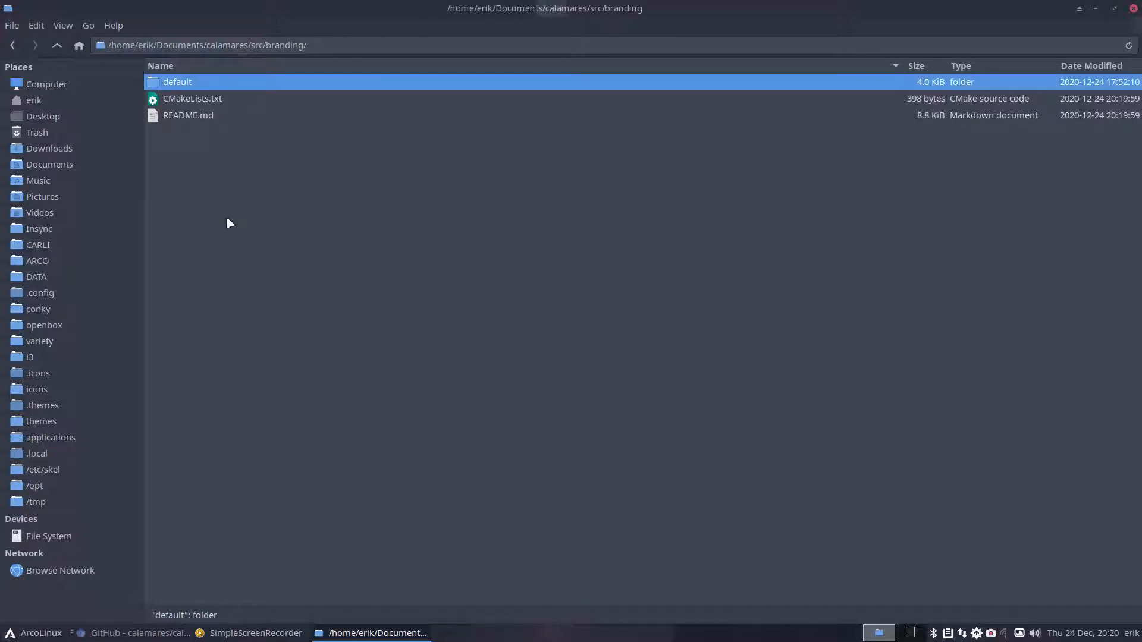
{"action": "double_click", "coordinate": [180, 86]}
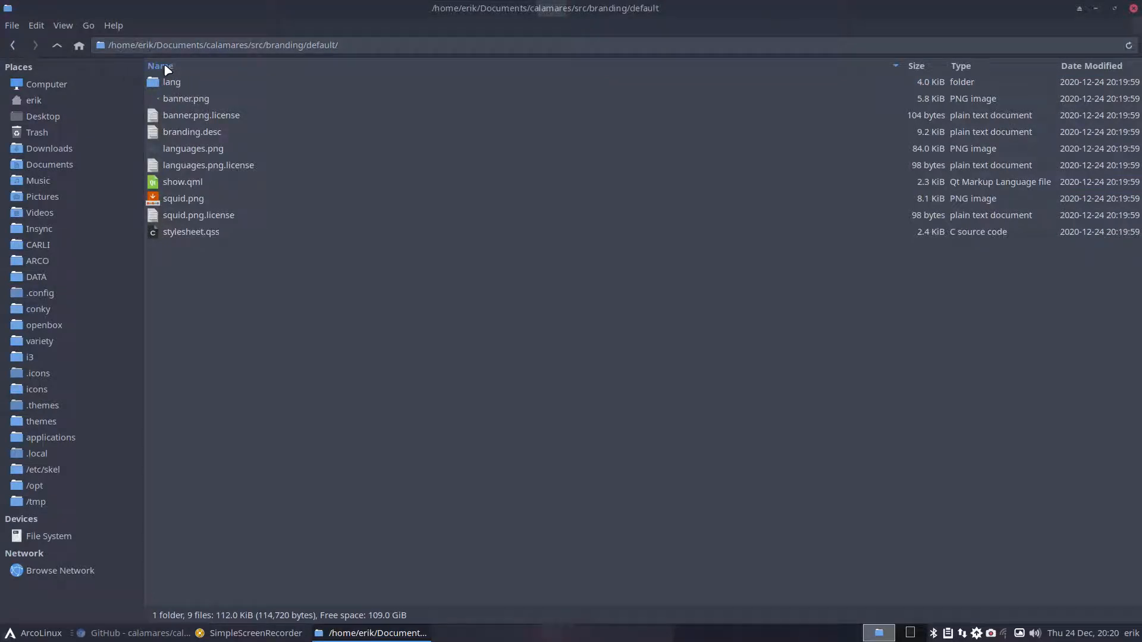
{"action": "left_click", "coordinate": [57, 46]}
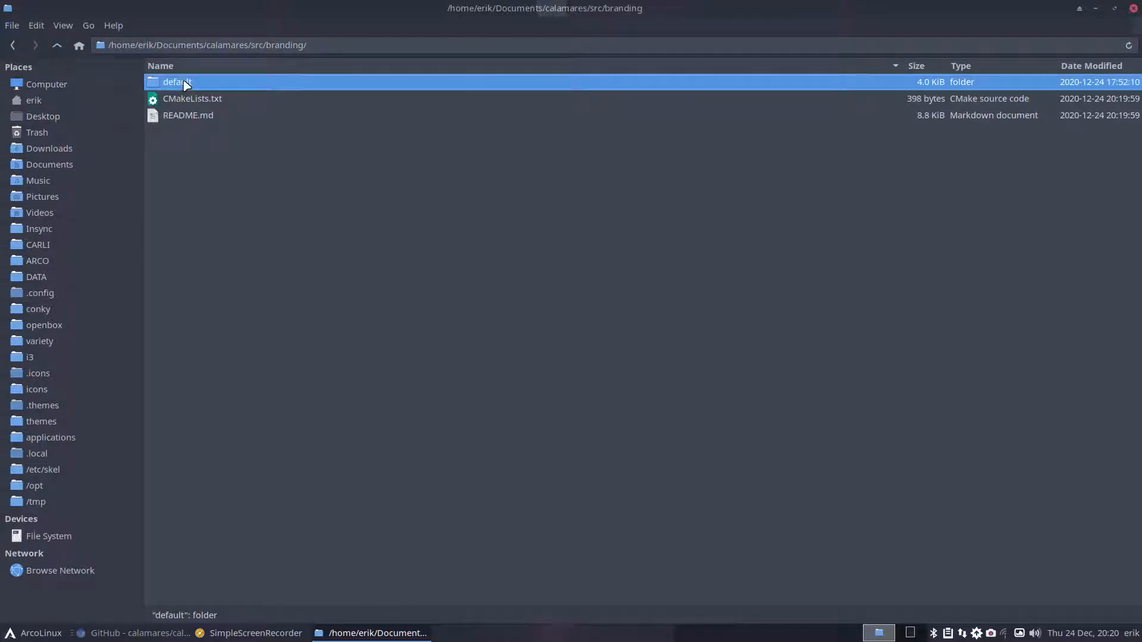
- Paste the default folder onto the Desktop and rename it defaultcal
{"action": "left_click", "coordinate": [45, 116]}
{"action": "key", "text": "ctrl+v"}
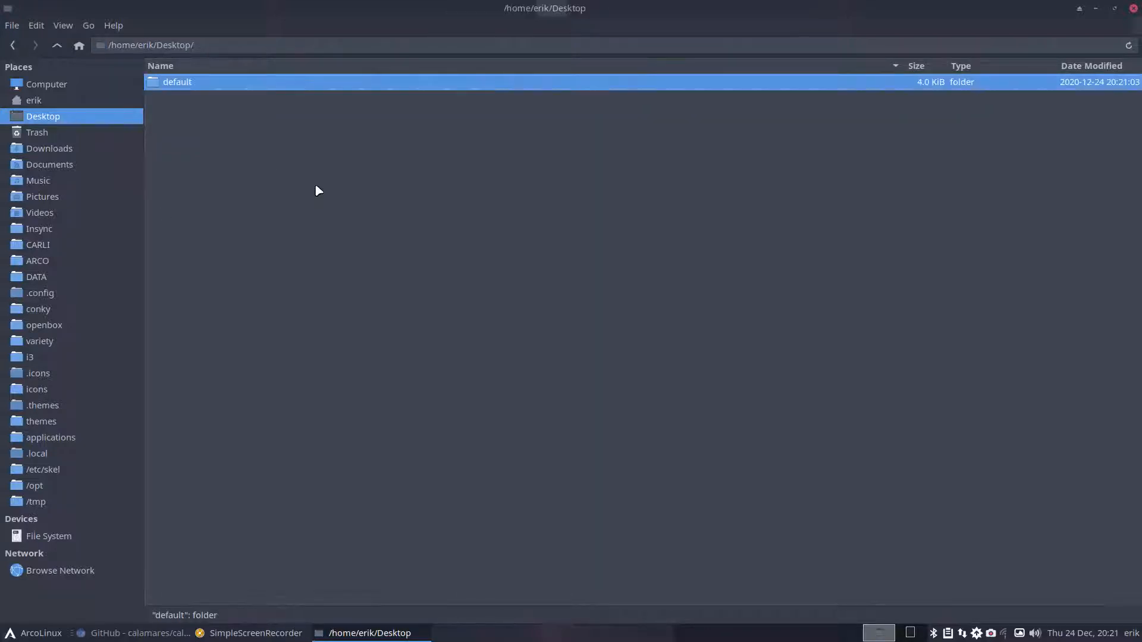
{"action": "key", "text": "F2"}
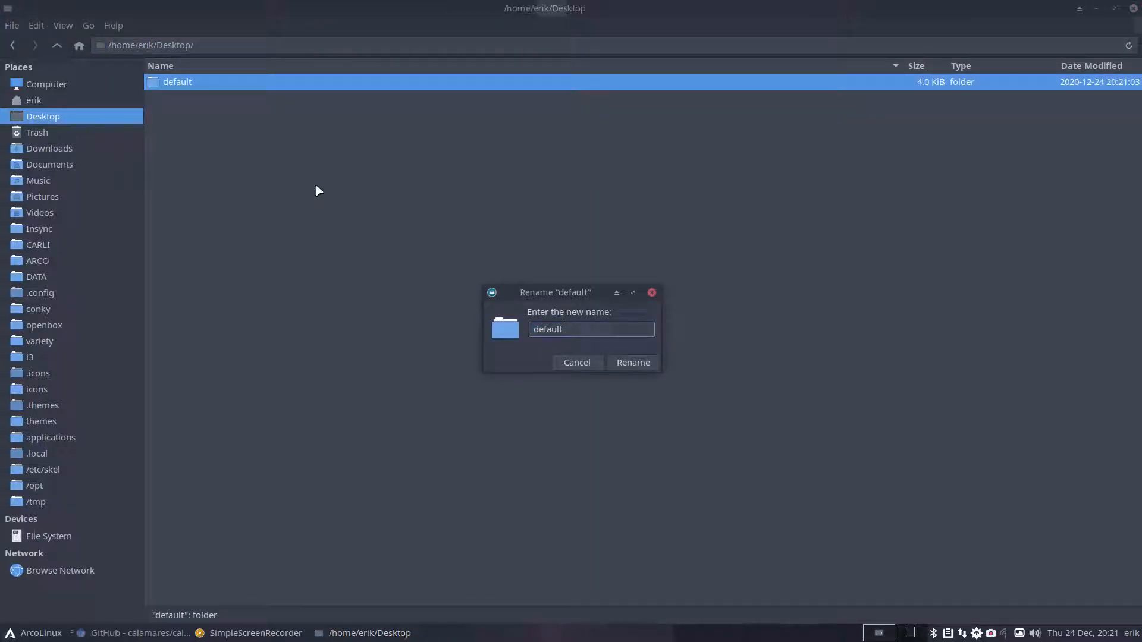
{"action": "type", "text": "cal"}
{"action": "key", "text": "Return"}
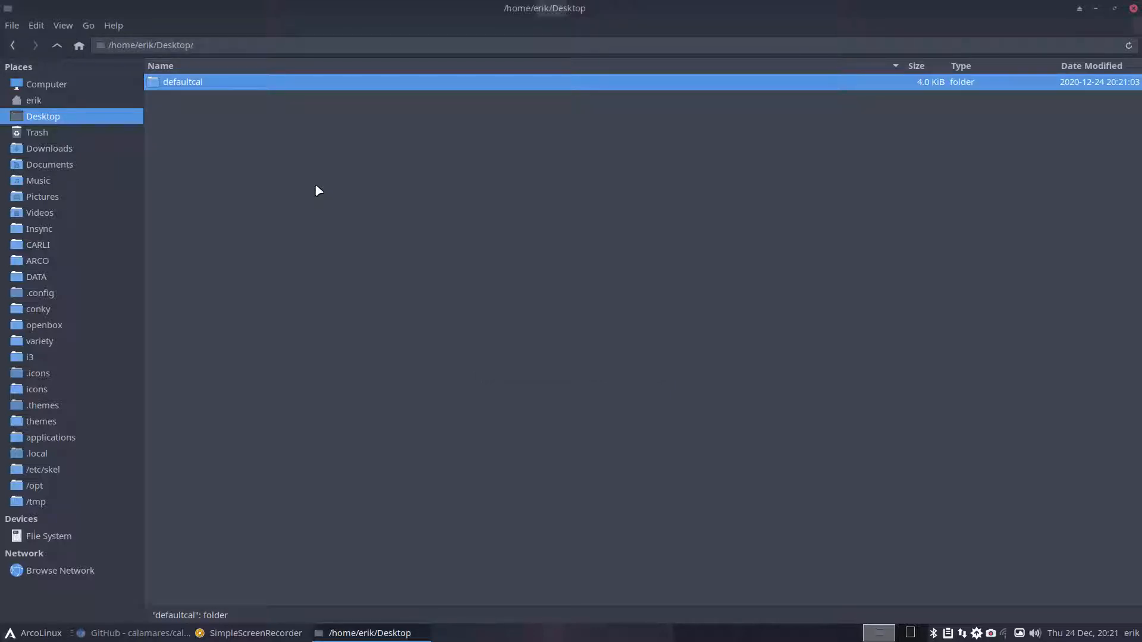
- Paste defaultcal into CARLI's carli-calamares-config/etc/calamares/branding folder beside default
{"action": "left_click", "coordinate": [50, 245]}
{"action": "left_click", "coordinate": [216, 235]}
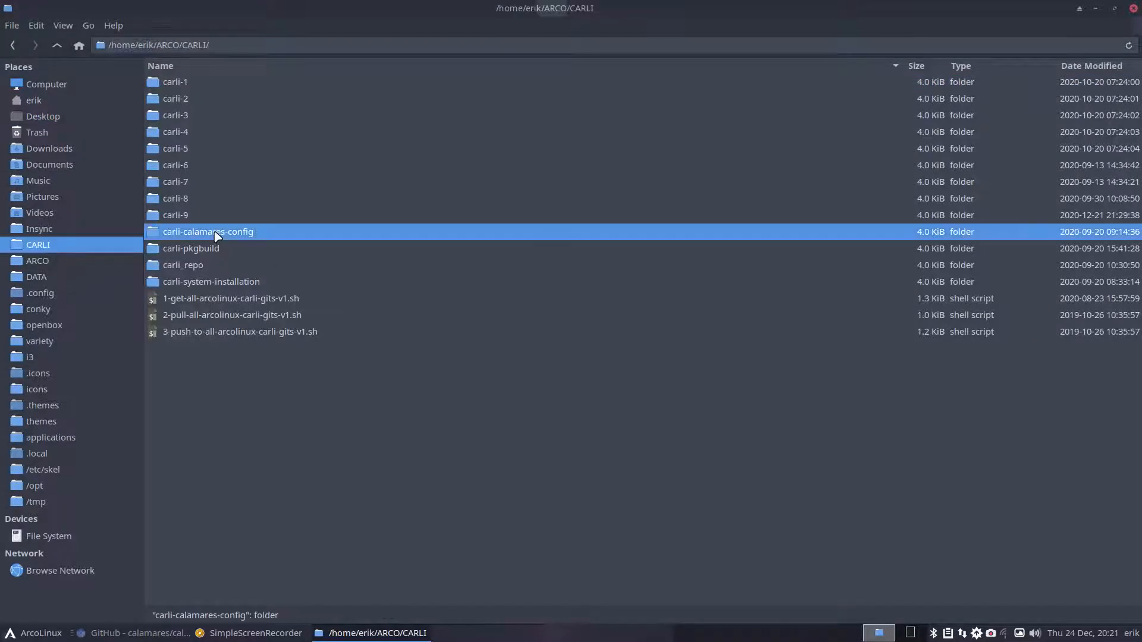
{"action": "double_click", "coordinate": [216, 235]}
{"action": "double_click", "coordinate": [178, 84]}
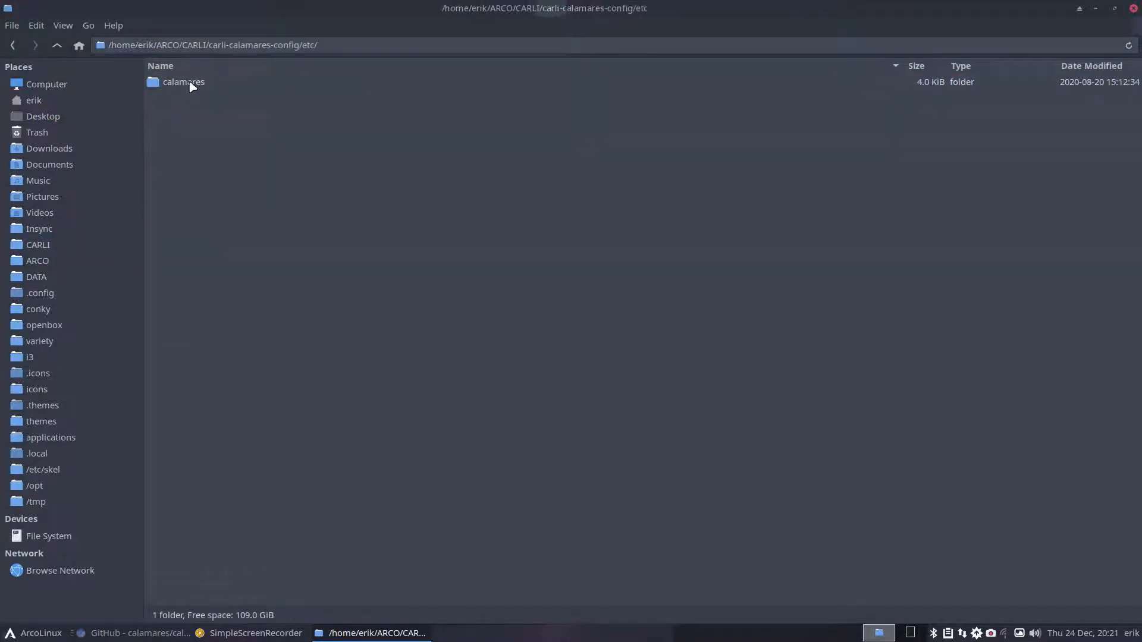
{"action": "double_click", "coordinate": [191, 84]}
{"action": "double_click", "coordinate": [191, 85]}
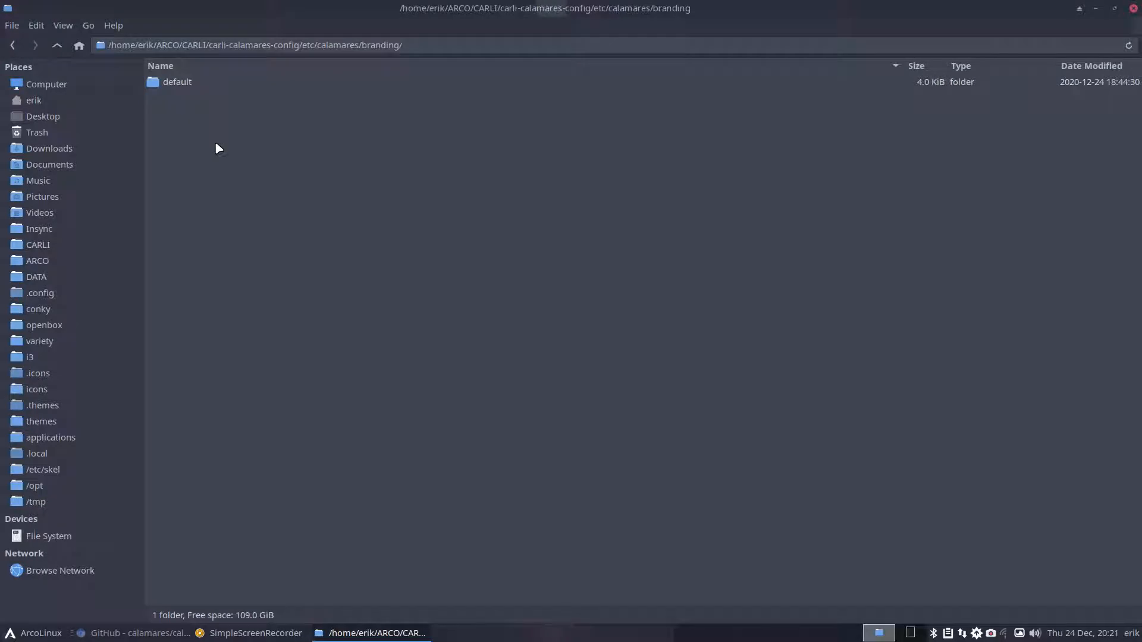
{"action": "key", "text": "ctrl+v"}
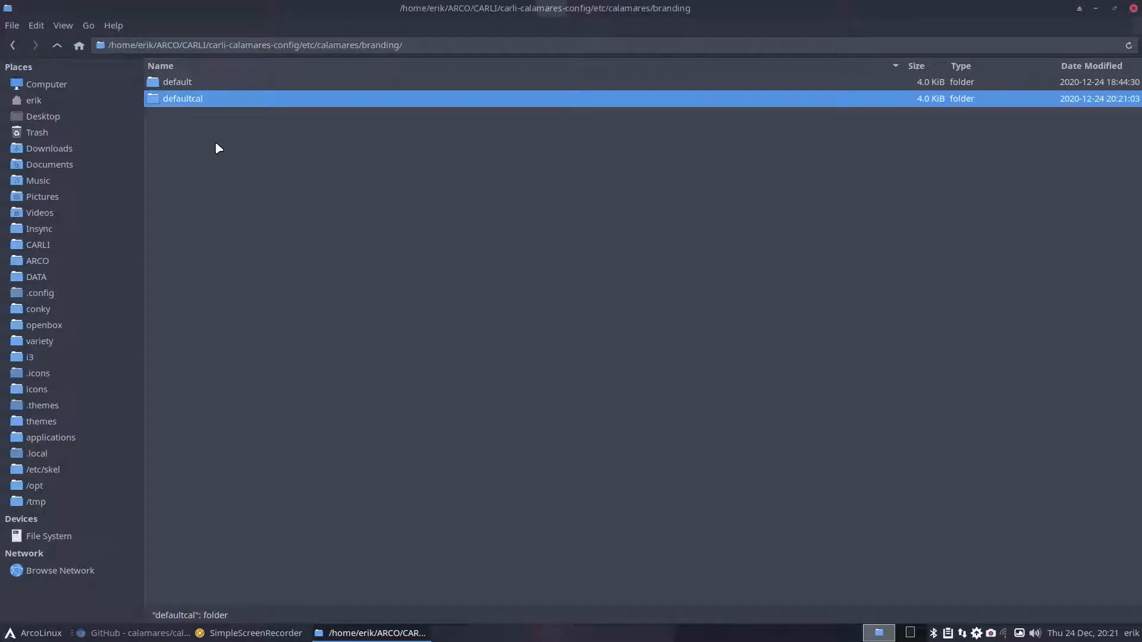
- Select default and defaultcal together and compare them in Meld
{"action": "left_click", "coordinate": [191, 84], "text": "ctrl"}
{"action": "right_click", "coordinate": [196, 98]}
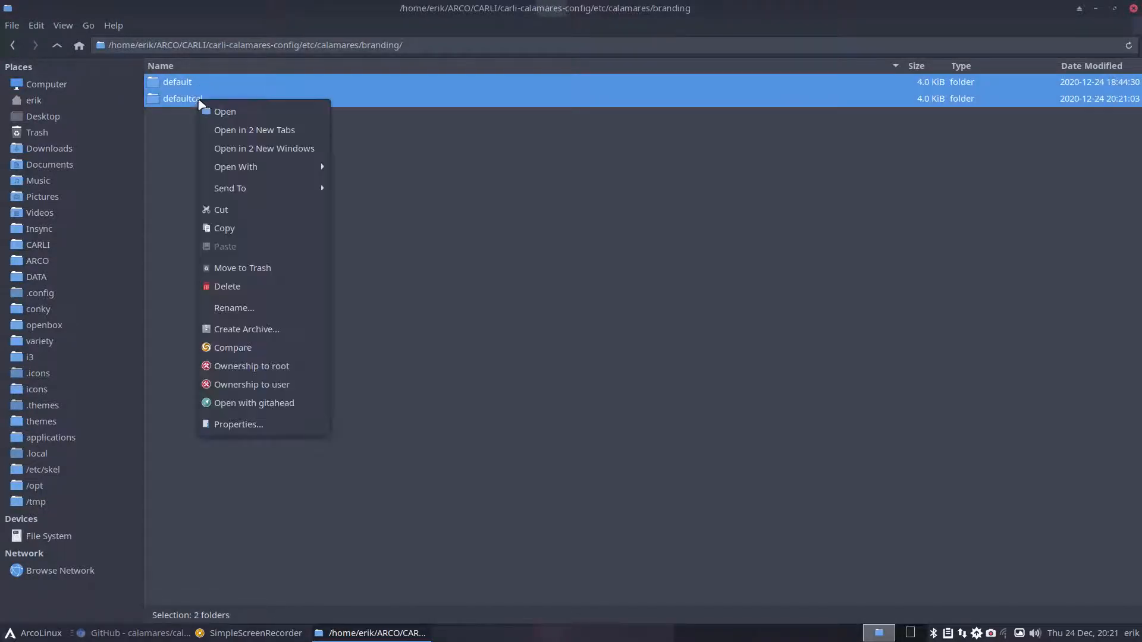
{"action": "left_click", "coordinate": [274, 345]}
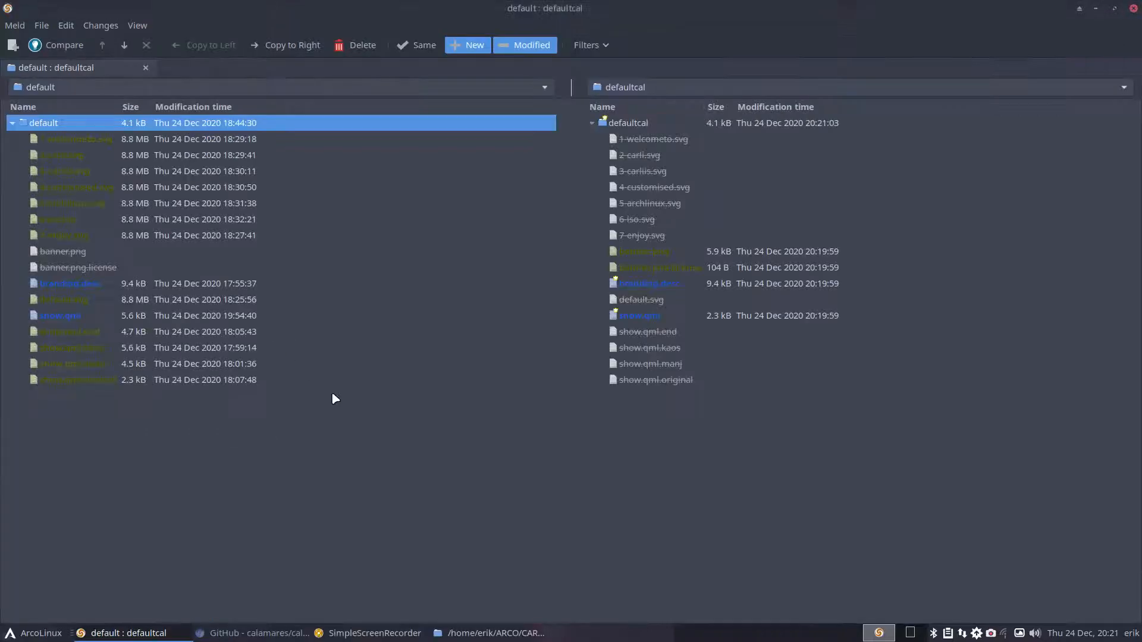
{"action": "left_click", "coordinate": [669, 140]}
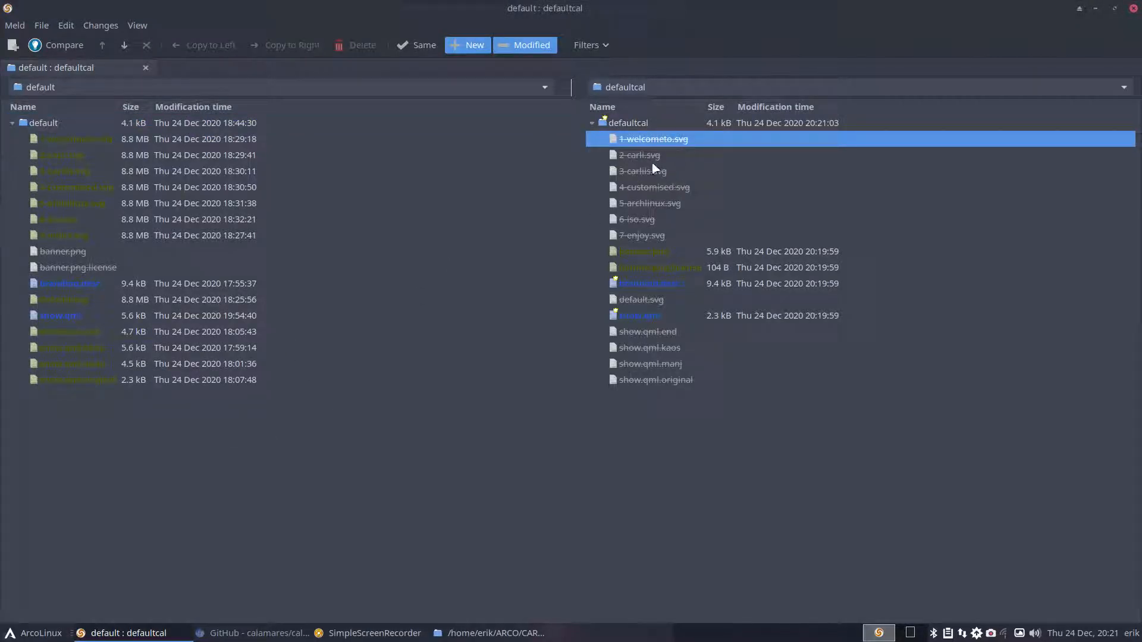
{"action": "left_click", "coordinate": [649, 159]}
{"action": "left_click", "coordinate": [649, 176]}
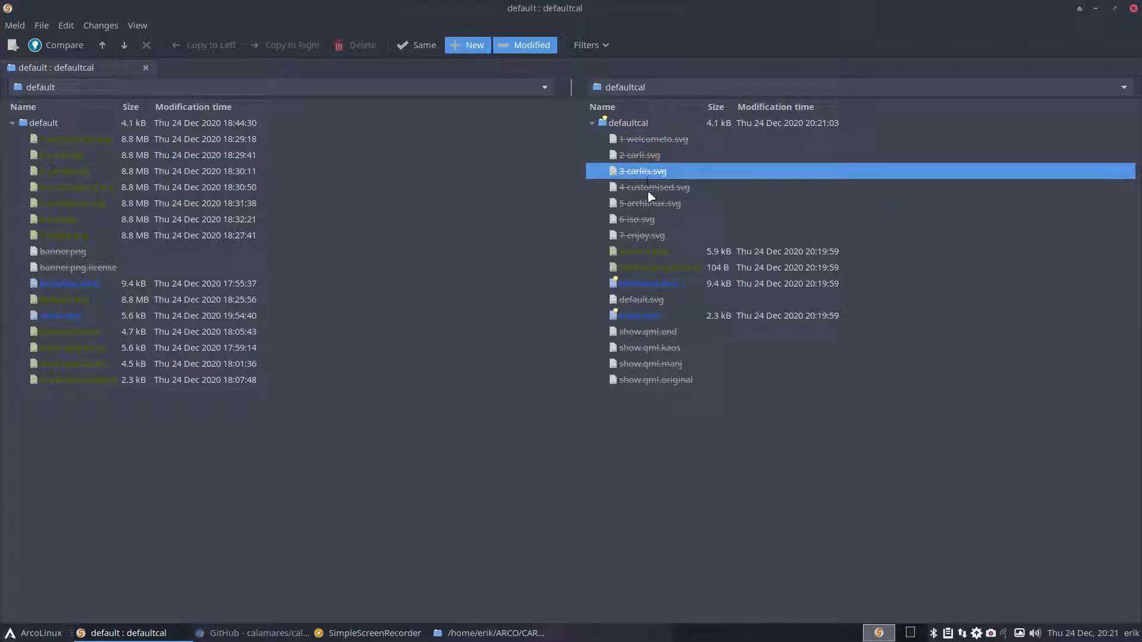
{"action": "left_click", "coordinate": [650, 195]}
{"action": "left_click", "coordinate": [651, 212]}
{"action": "left_click", "coordinate": [648, 225]}
{"action": "left_click", "coordinate": [649, 237]}
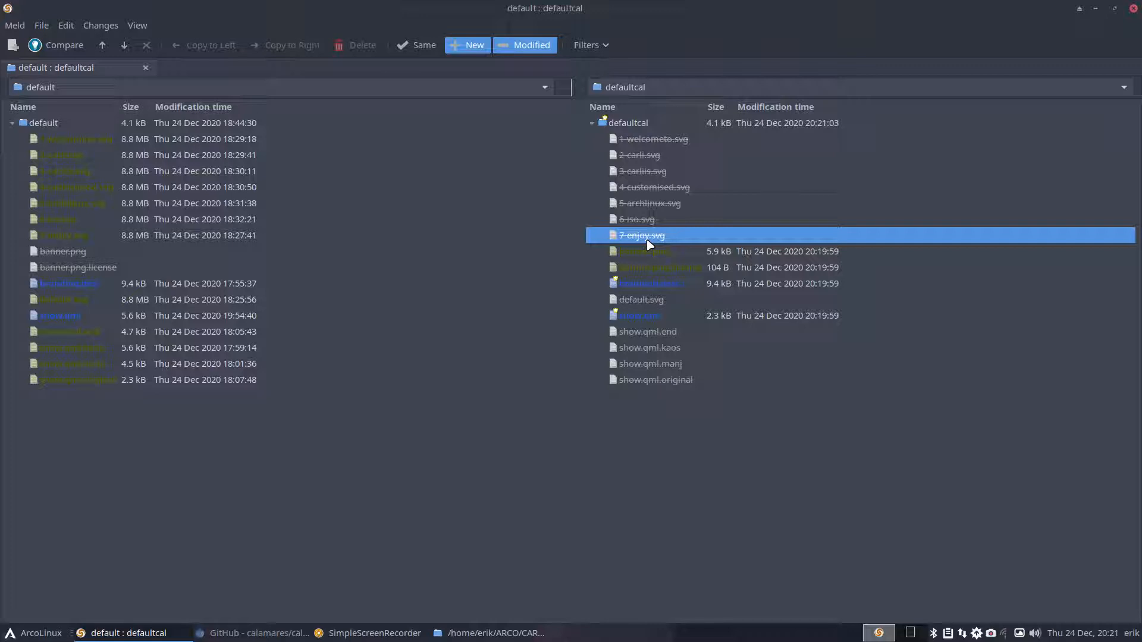
{"action": "left_click", "coordinate": [99, 143]}
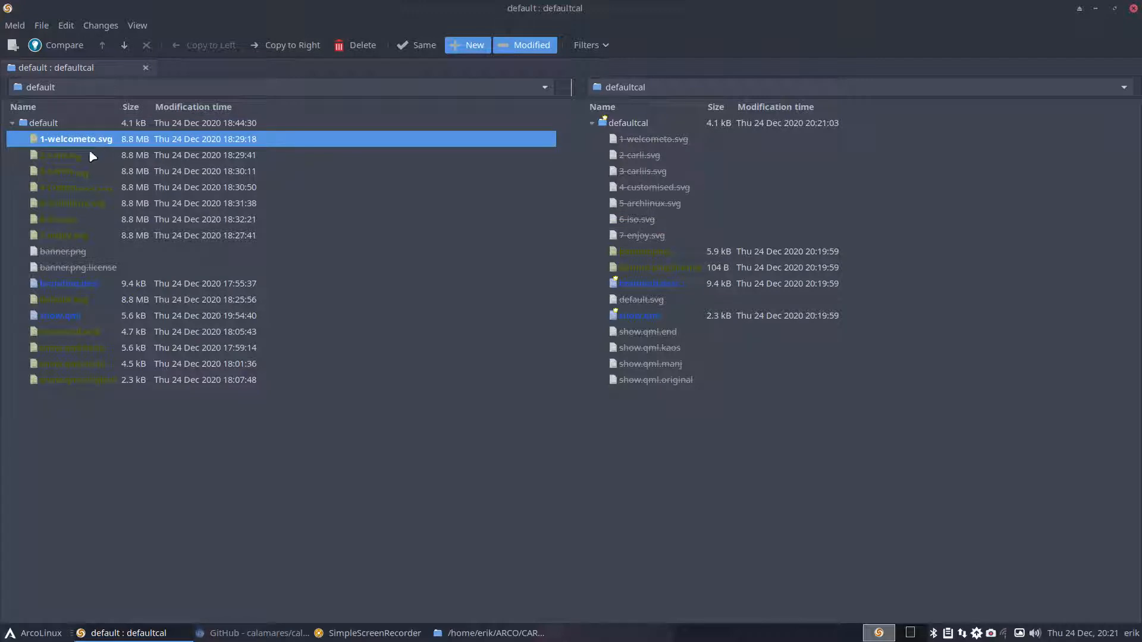
{"action": "left_click", "coordinate": [90, 155]}
{"action": "left_click", "coordinate": [91, 172]}
{"action": "left_click", "coordinate": [102, 190]}
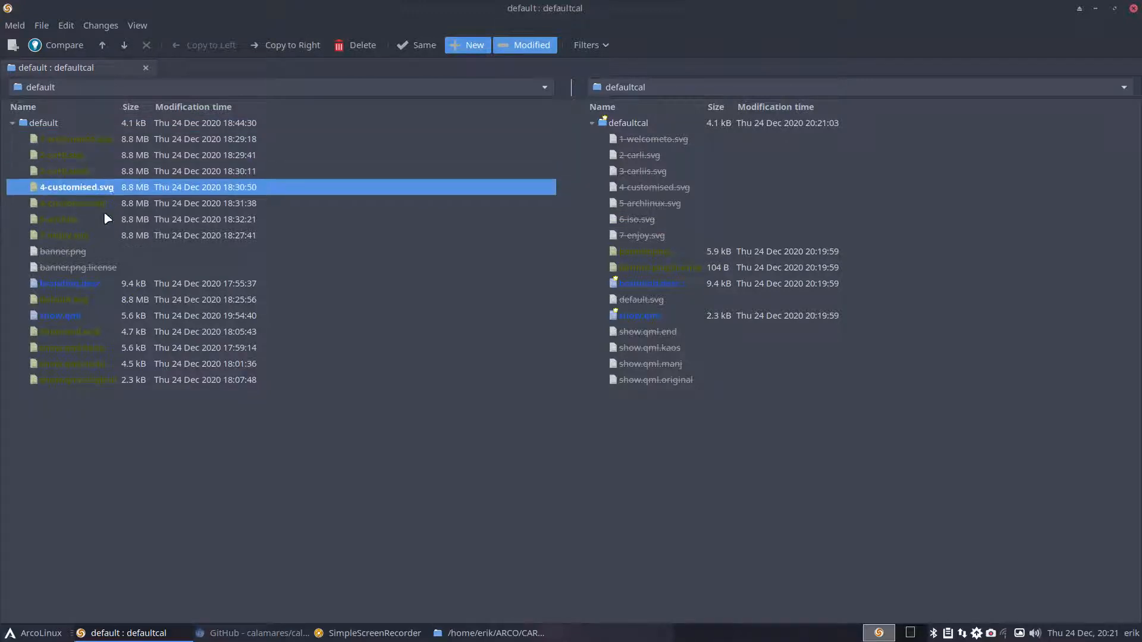
{"action": "left_click", "coordinate": [97, 204]}
{"action": "left_click", "coordinate": [87, 235]}
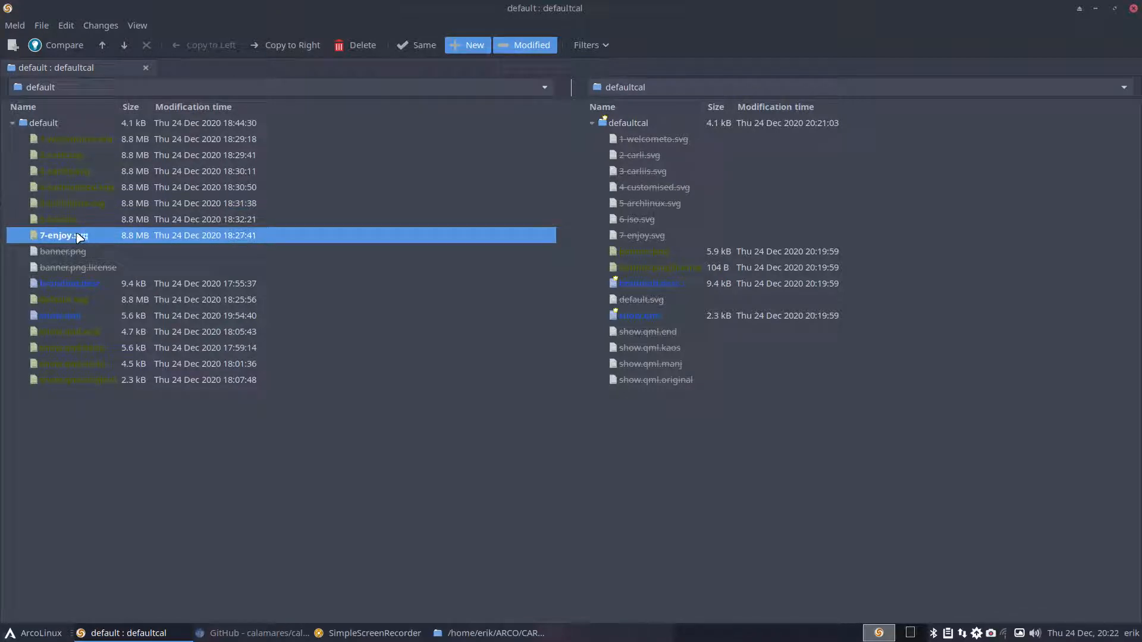
{"action": "key", "text": "Up"}
{"action": "key", "text": "Down"}
{"action": "left_click", "coordinate": [616, 255]}
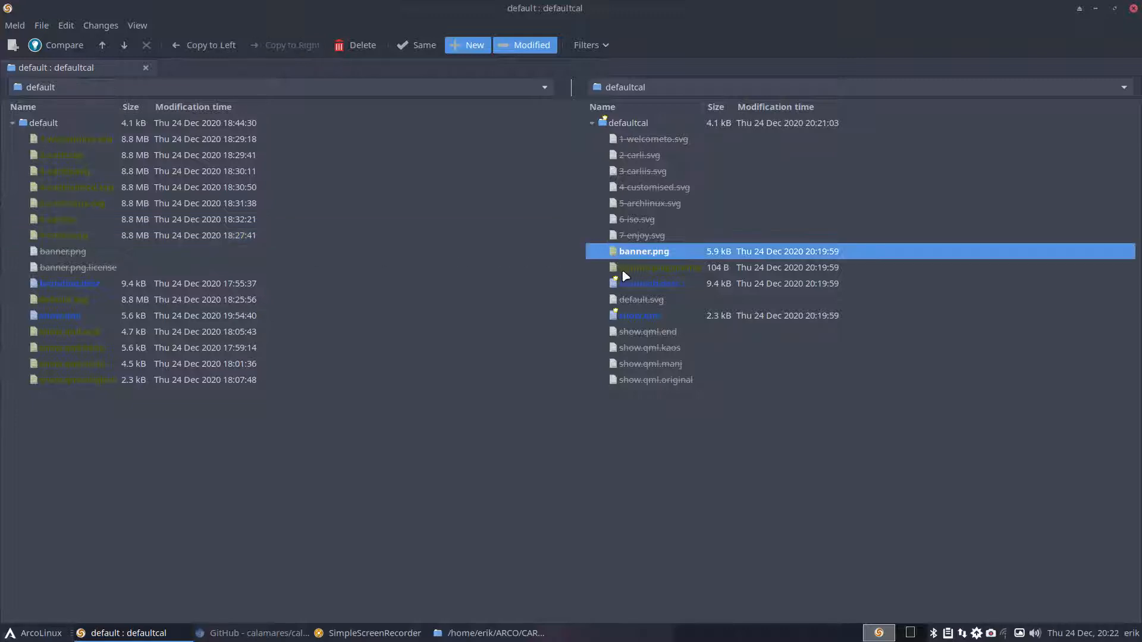
{"action": "left_click", "coordinate": [623, 270]}
- Open defaultcal's banner.png in GIMP to view the CalaMinix banner, then close GIMP
{"action": "double_click", "coordinate": [571, 12]}
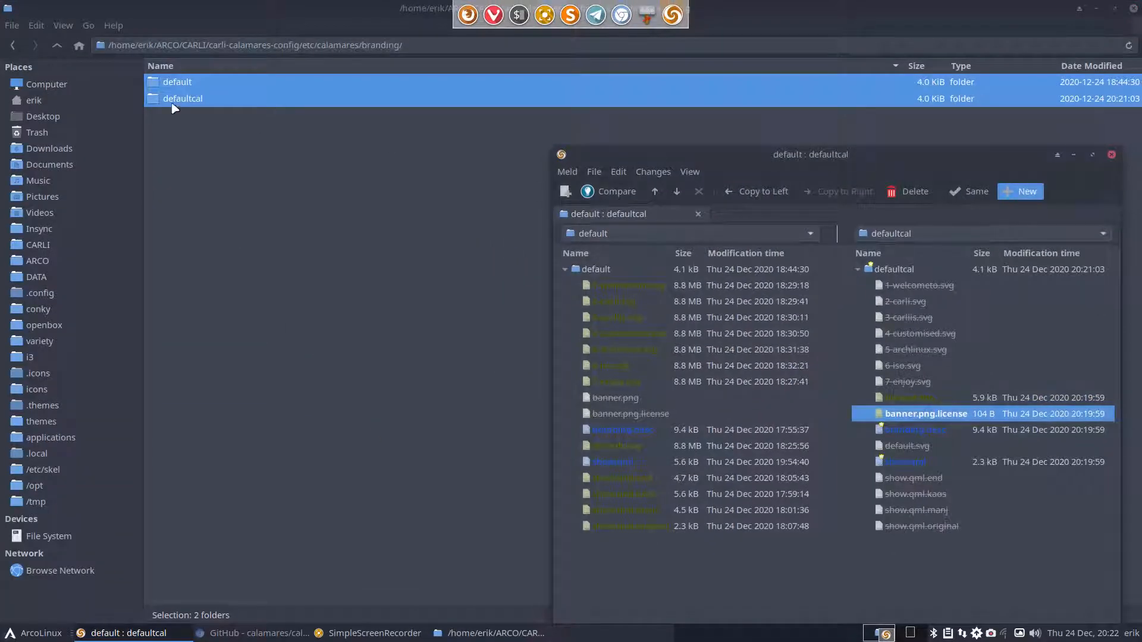
{"action": "left_click", "coordinate": [207, 126]}
{"action": "left_click", "coordinate": [198, 104]}
{"action": "double_click", "coordinate": [198, 104]}
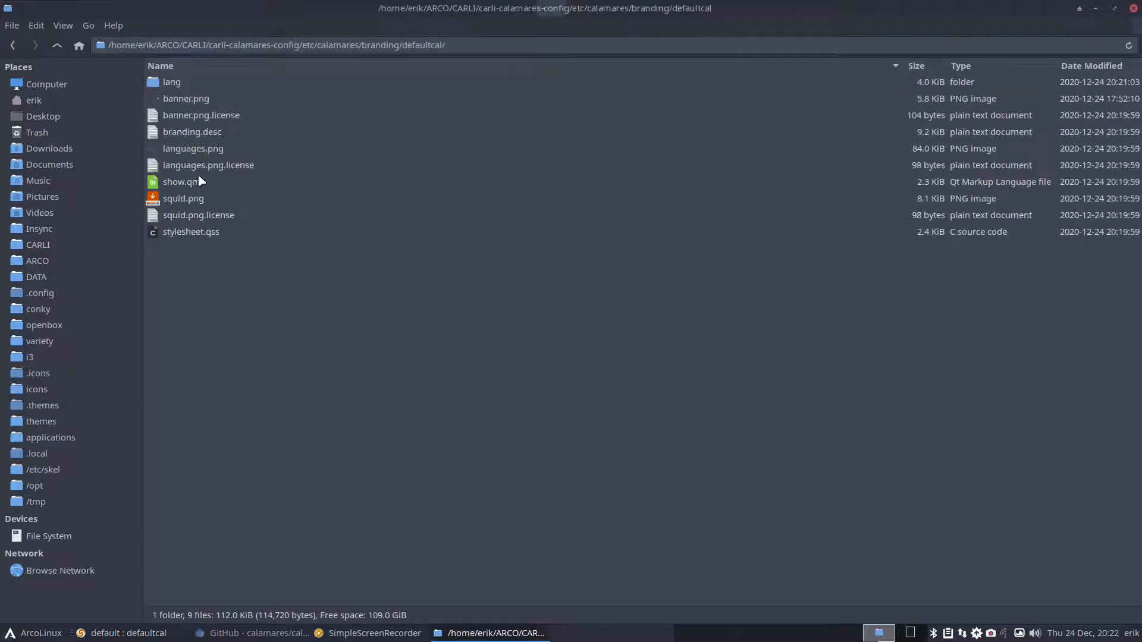
{"action": "scroll", "coordinate": [198, 151], "scroll_direction": "up", "scroll_amount": 3}
{"action": "left_click", "coordinate": [238, 198]}
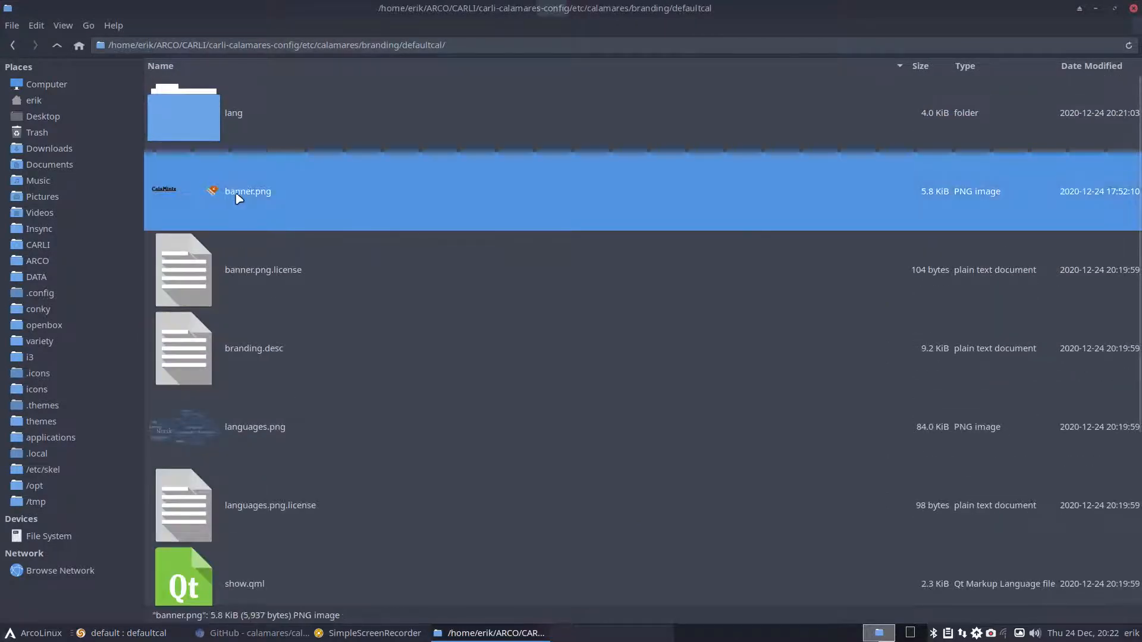
{"action": "double_click", "coordinate": [262, 198]}
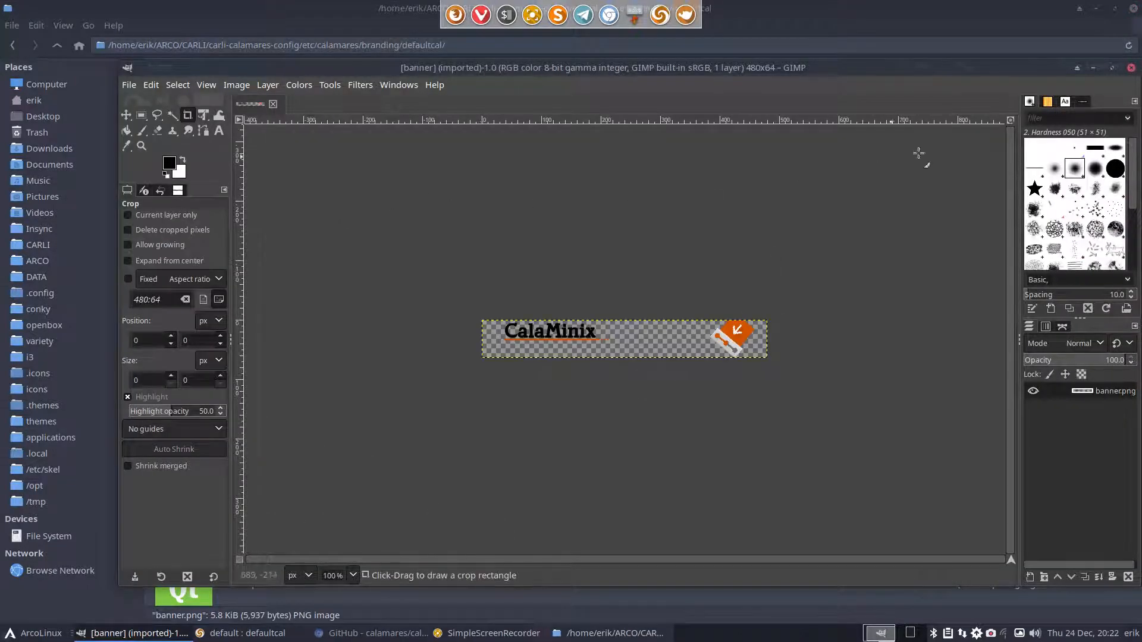
{"action": "left_click", "coordinate": [1131, 67]}
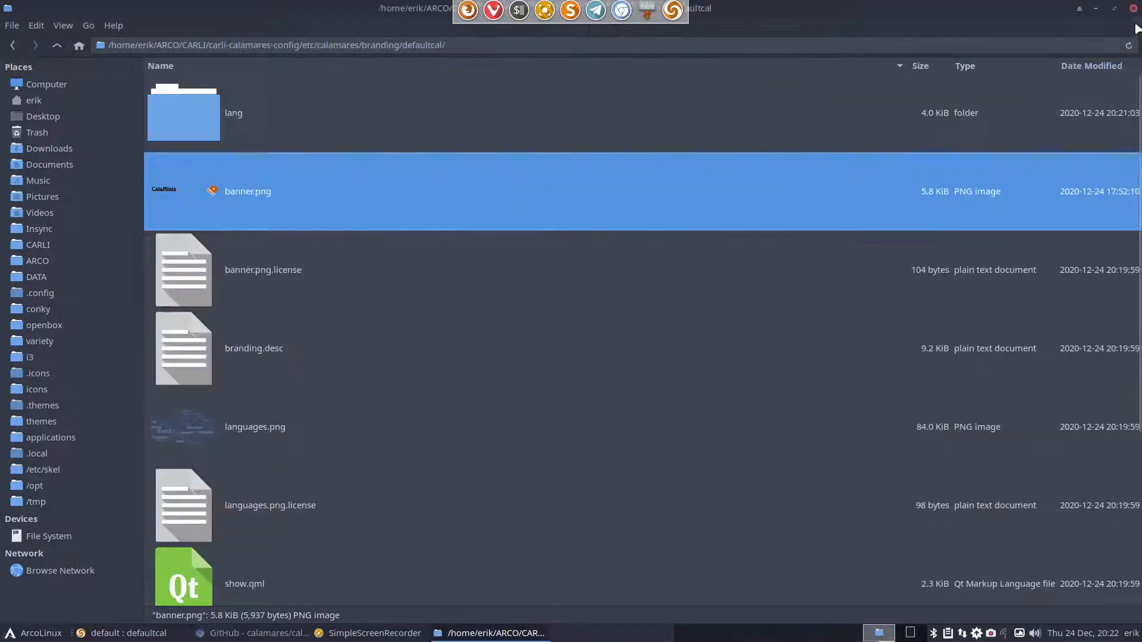
- Return Thunar to etc/calamares, un-maximize it, and maximize the Meld comparison again
{"action": "scroll", "coordinate": [218, 192], "scroll_direction": "down", "scroll_amount": 3}
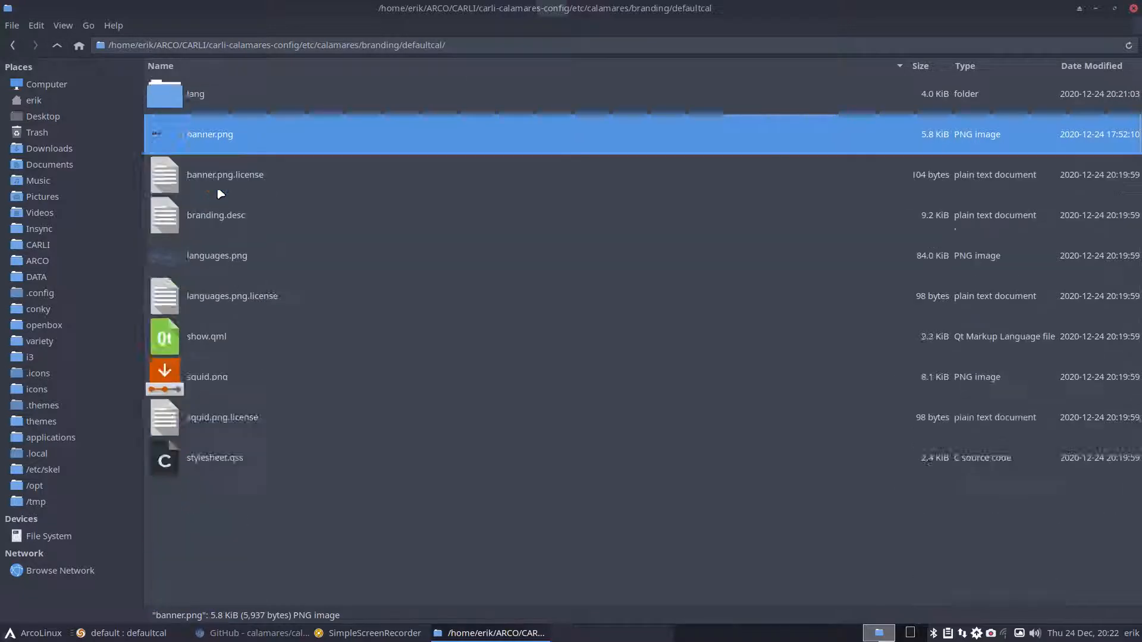
{"action": "left_click", "coordinate": [56, 46]}
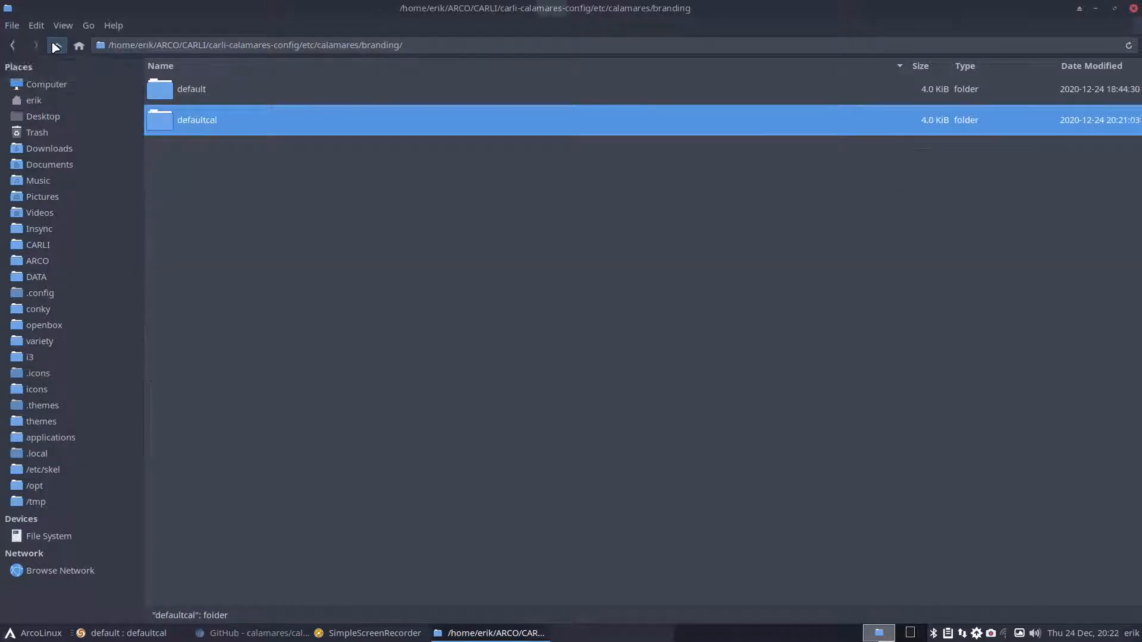
{"action": "left_click", "coordinate": [57, 46]}
{"action": "double_click", "coordinate": [462, 8]}
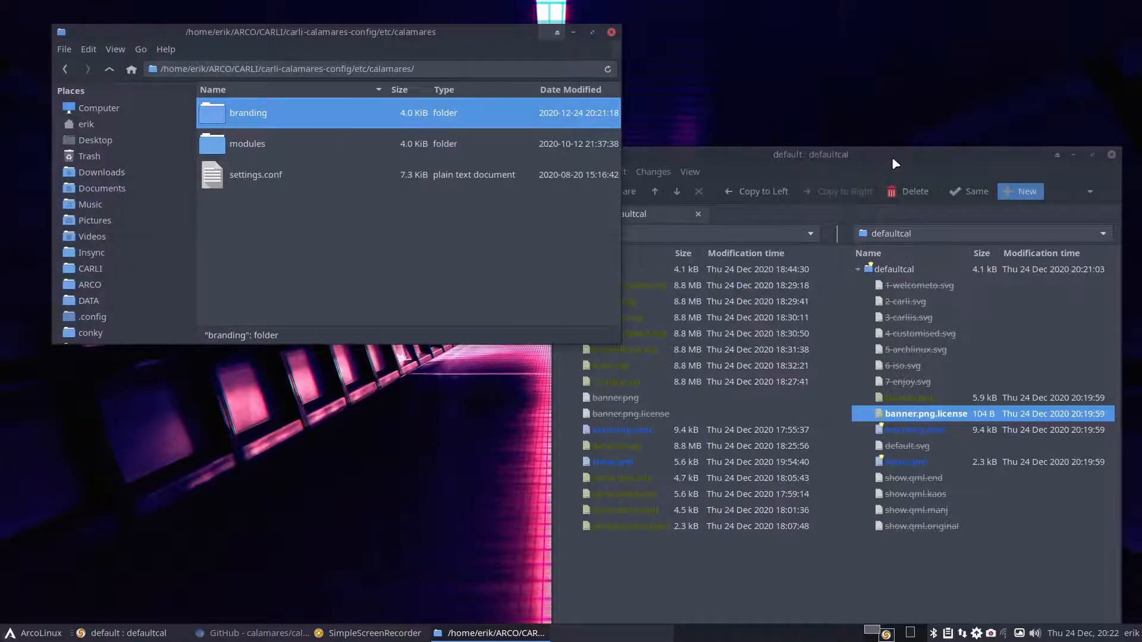
{"action": "double_click", "coordinate": [895, 163]}
- Look at show.qml in both folders, then open the branding.desc side-by-side diff
{"action": "left_click", "coordinate": [642, 316]}
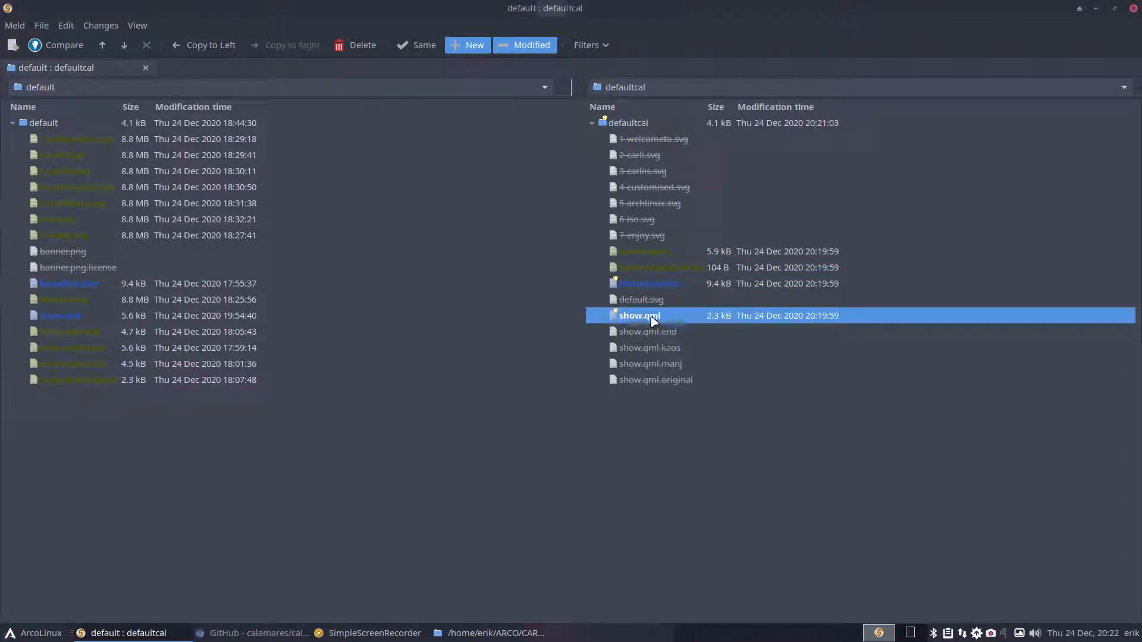
{"action": "left_click", "coordinate": [79, 316]}
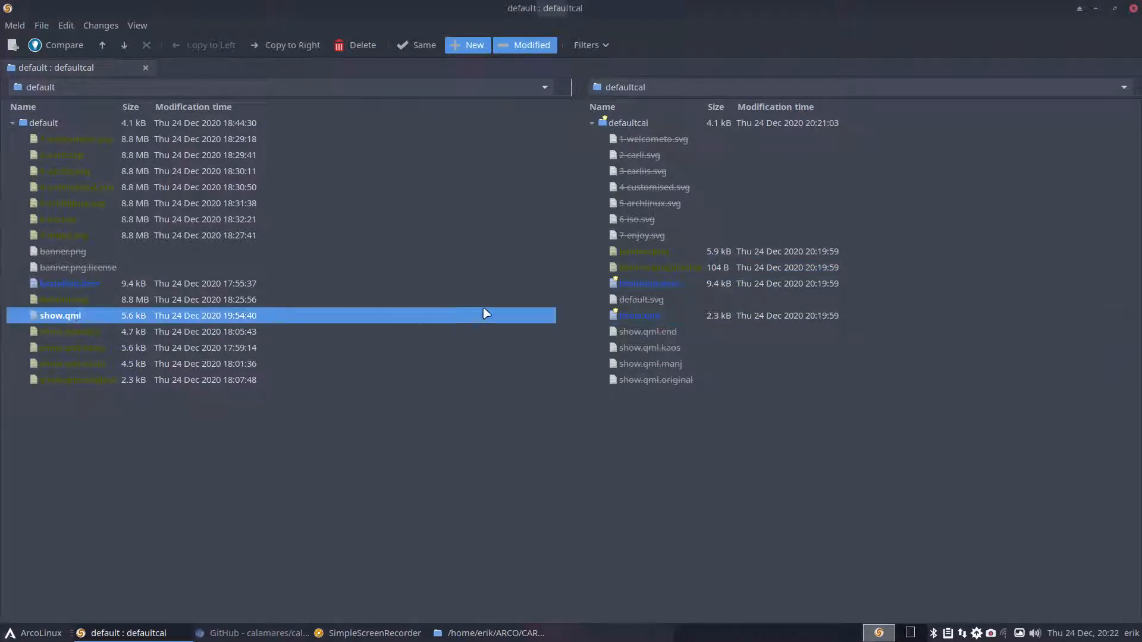
{"action": "left_click", "coordinate": [632, 320]}
{"action": "left_click", "coordinate": [653, 292]}
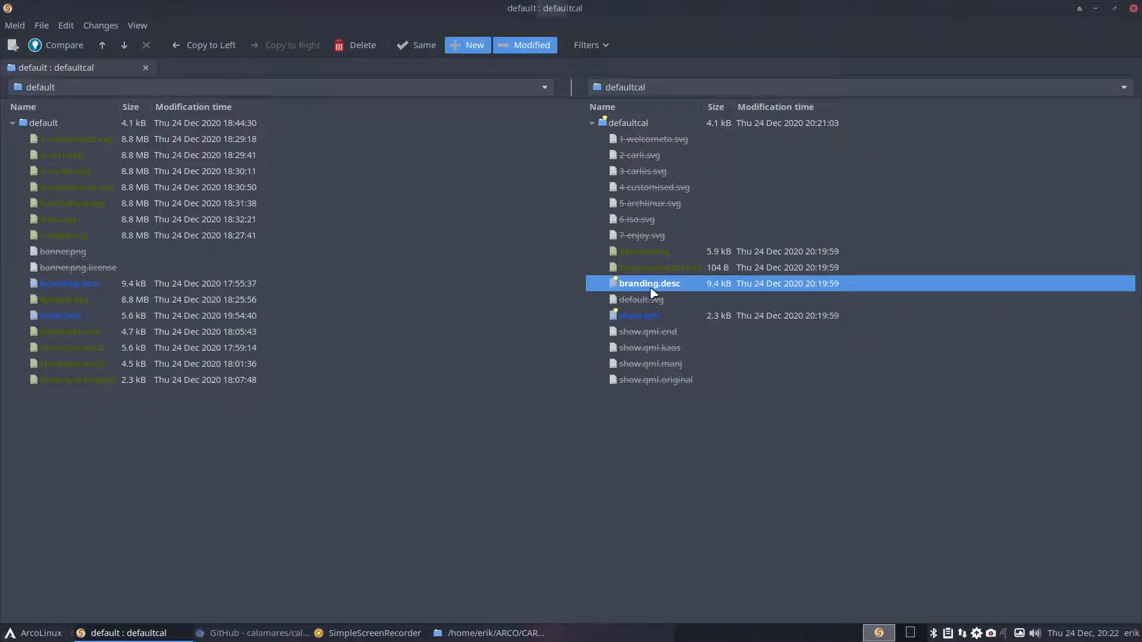
{"action": "double_click", "coordinate": [652, 291]}
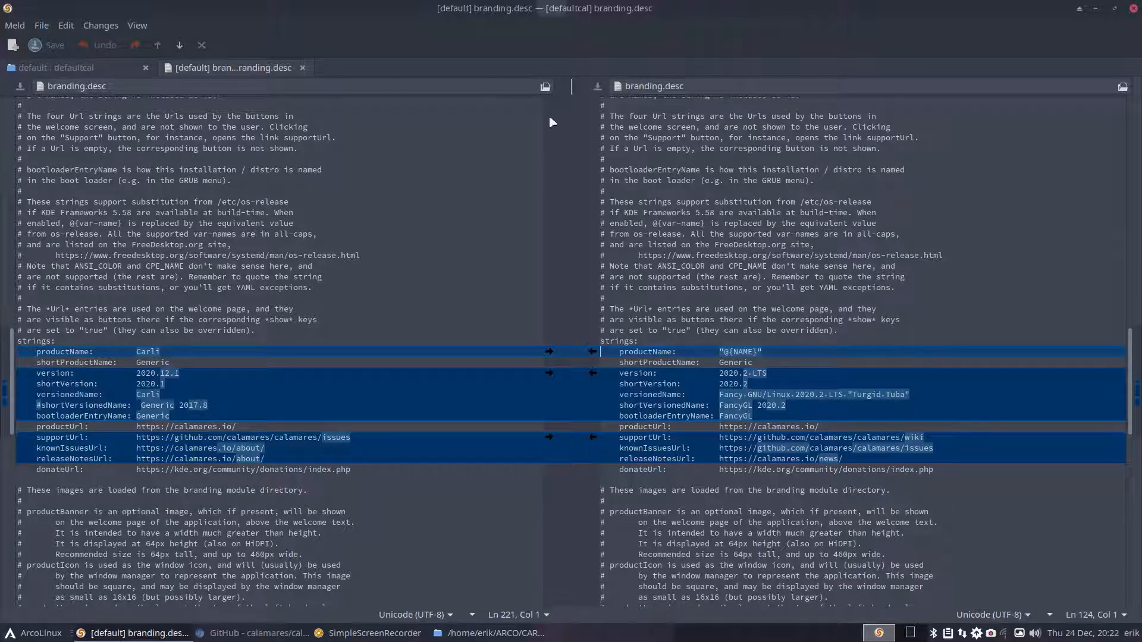
- Review branding.desc from the STRINGS section down to SLIDESHOW, then close that diff
{"action": "scroll", "coordinate": [684, 251], "scroll_direction": "up", "scroll_amount": 5}
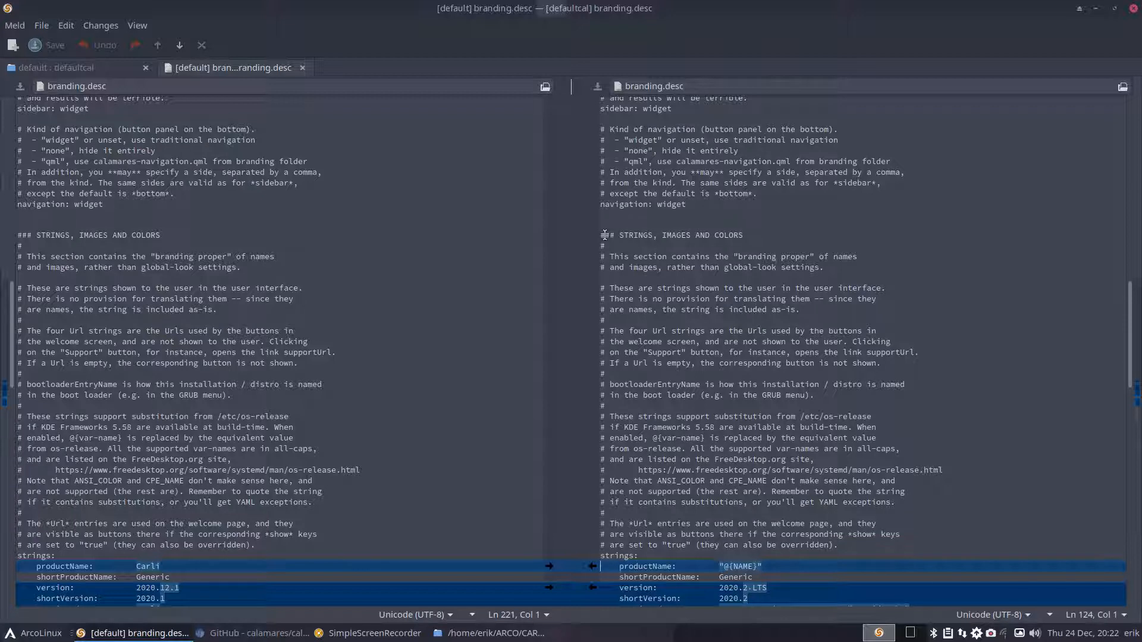
{"action": "left_click_drag", "start_coordinate": [602, 235], "coordinate": [656, 459]}
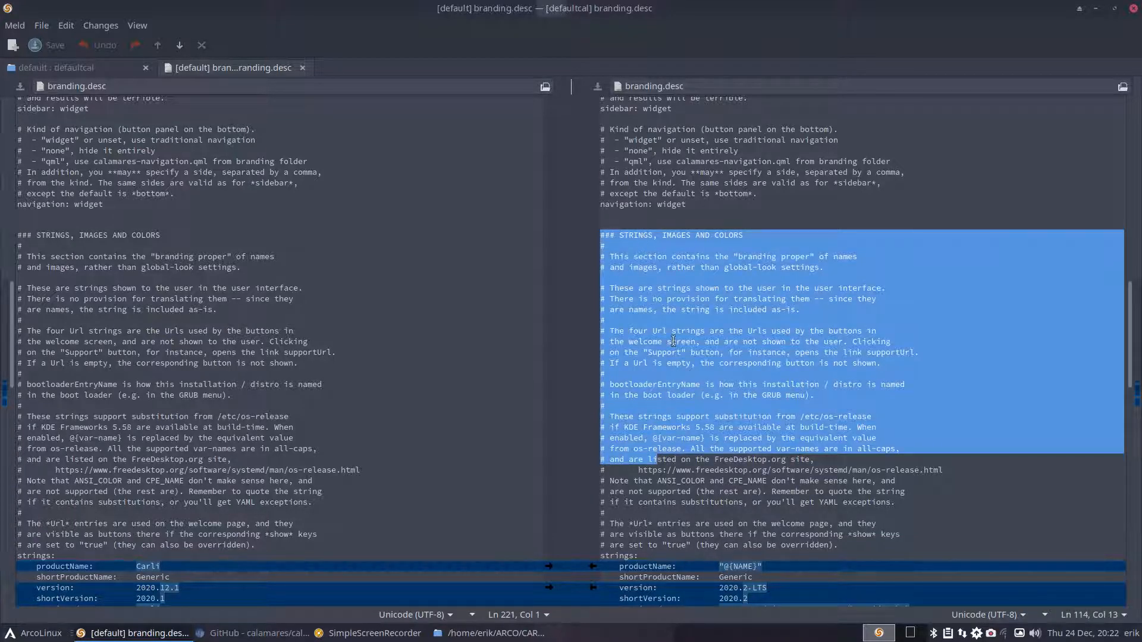
{"action": "left_click", "coordinate": [222, 337]}
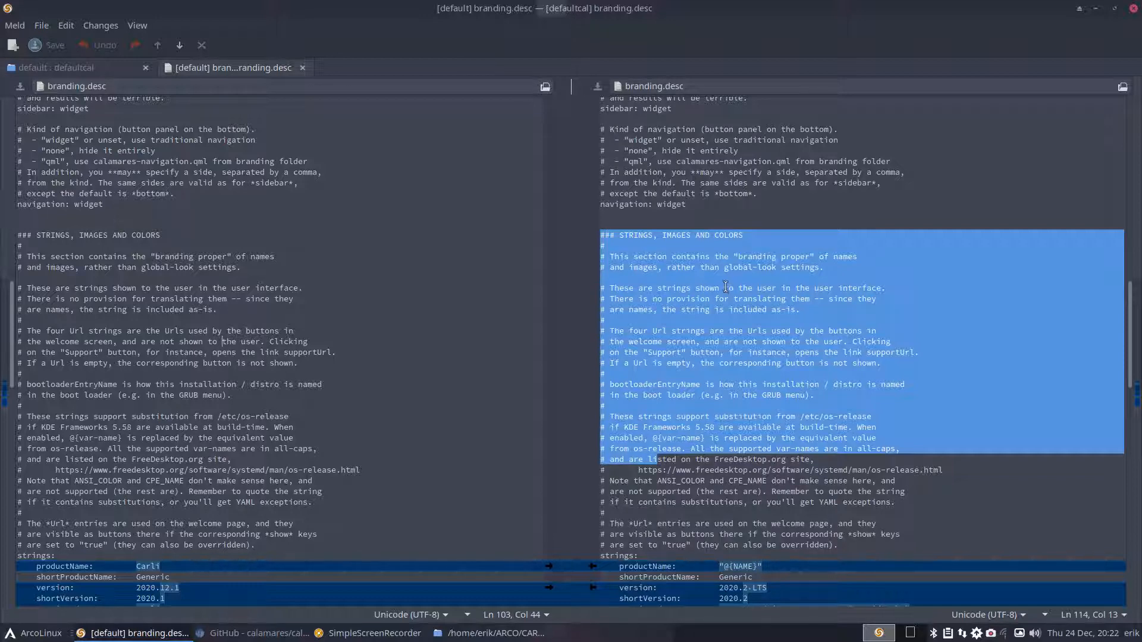
{"action": "left_click", "coordinate": [245, 288]}
{"action": "scroll", "coordinate": [245, 288], "scroll_direction": "down", "scroll_amount": 5}
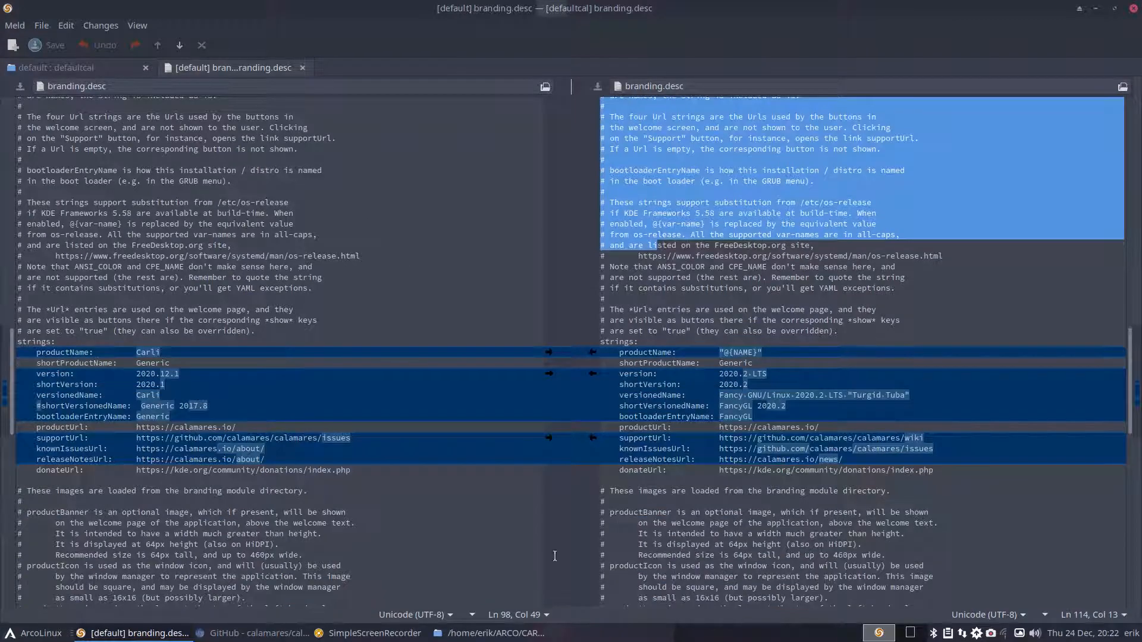
{"action": "scroll", "coordinate": [621, 559], "scroll_direction": "down", "scroll_amount": 10}
{"action": "scroll", "coordinate": [621, 557], "scroll_direction": "down", "scroll_amount": 14}
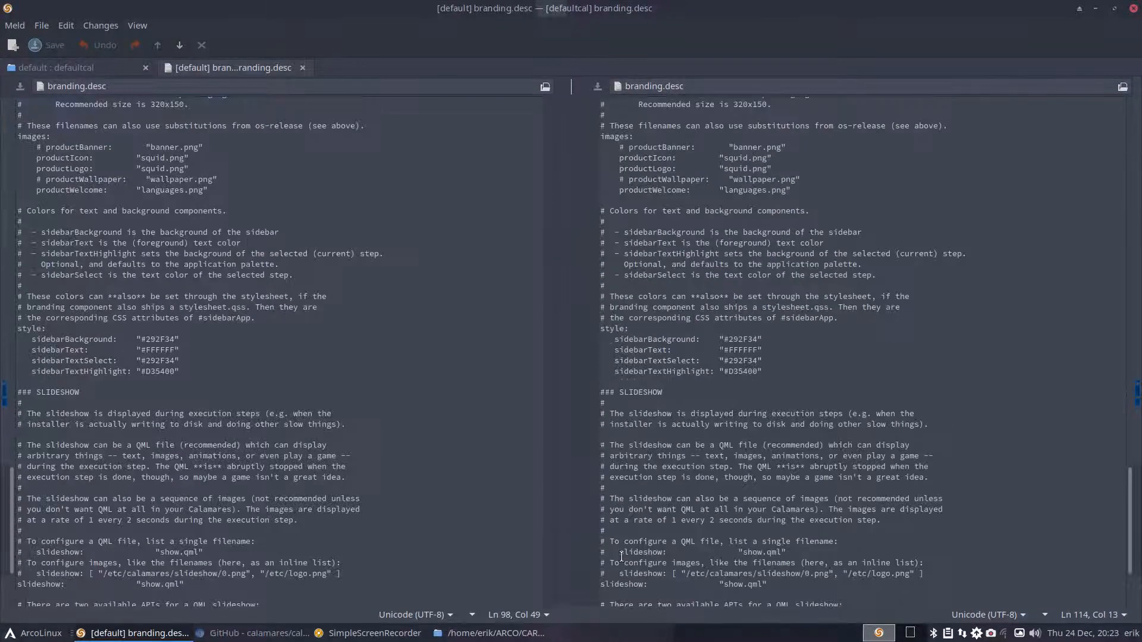
{"action": "left_click", "coordinate": [301, 68]}
- Open the show.qml diff, scroll through its timer (5000 vs 1000) and slide differences, then close it
{"action": "left_click", "coordinate": [663, 316]}
{"action": "double_click", "coordinate": [665, 317]}
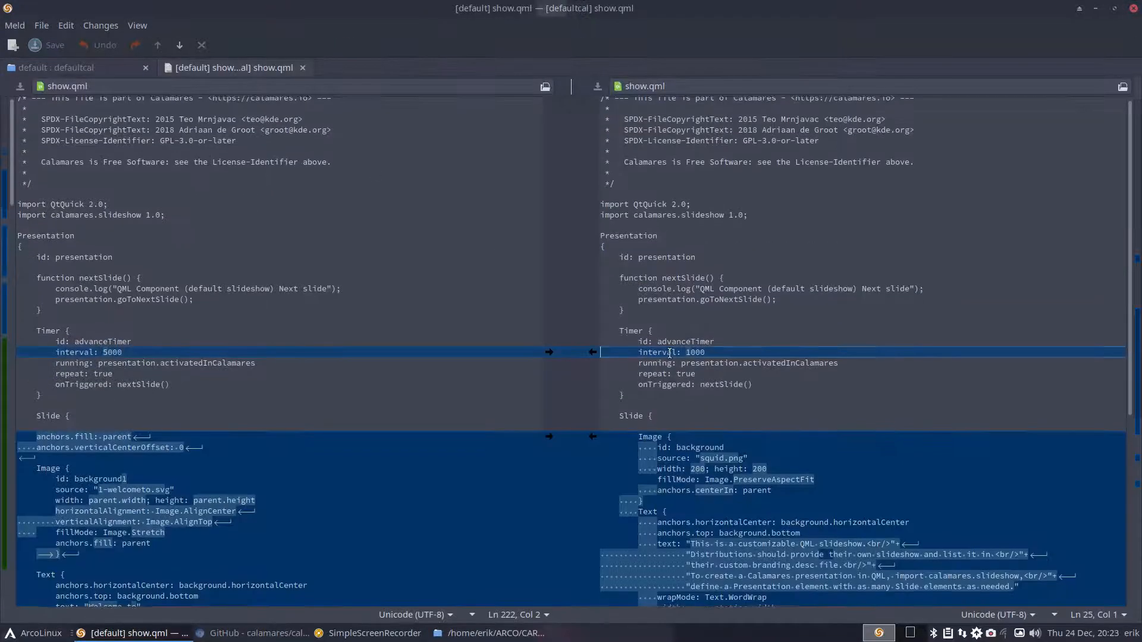
{"action": "scroll", "coordinate": [694, 415], "scroll_direction": "down", "scroll_amount": 3}
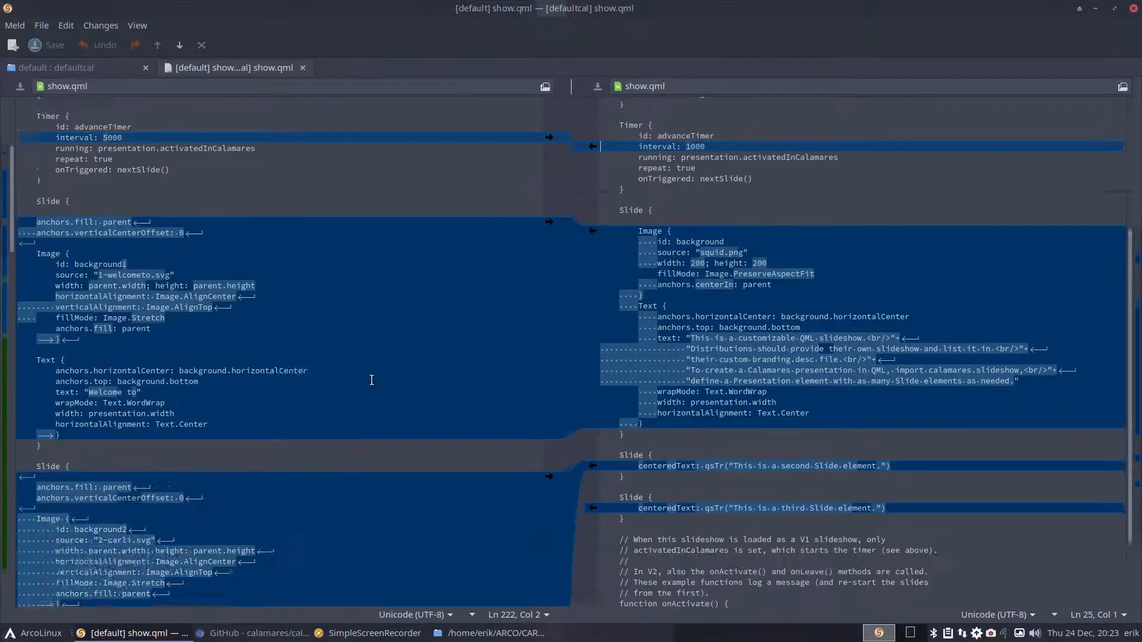
{"action": "scroll", "coordinate": [372, 380], "scroll_direction": "down", "scroll_amount": 5}
{"action": "scroll", "coordinate": [372, 380], "scroll_direction": "down", "scroll_amount": 10}
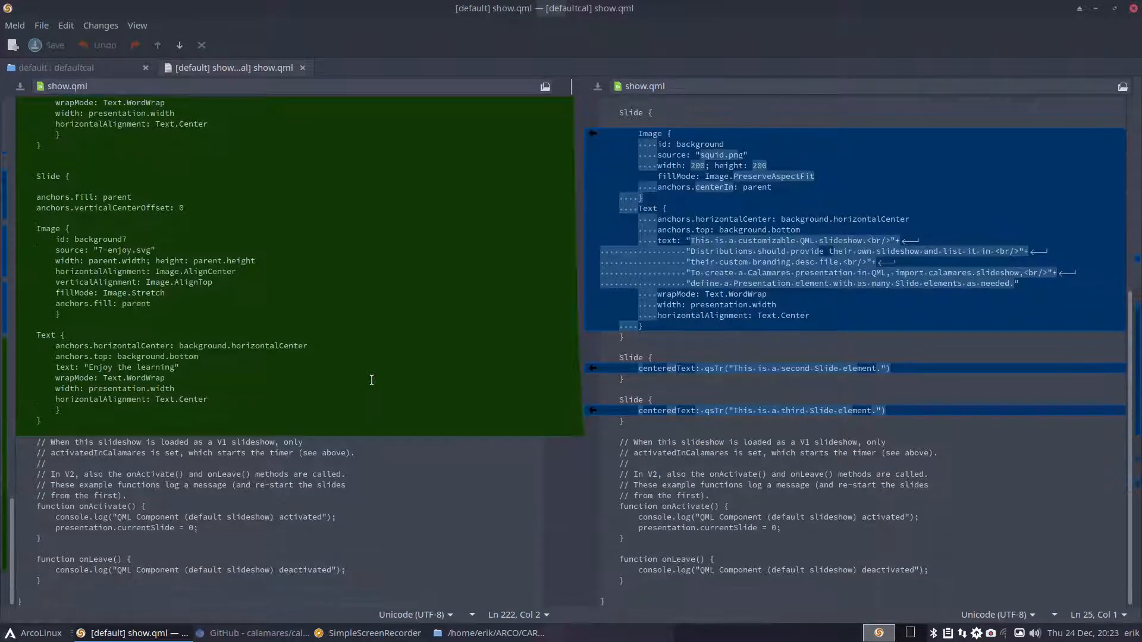
{"action": "scroll", "coordinate": [372, 379], "scroll_direction": "up", "scroll_amount": 15}
{"action": "scroll", "coordinate": [372, 379], "scroll_direction": "up", "scroll_amount": 5}
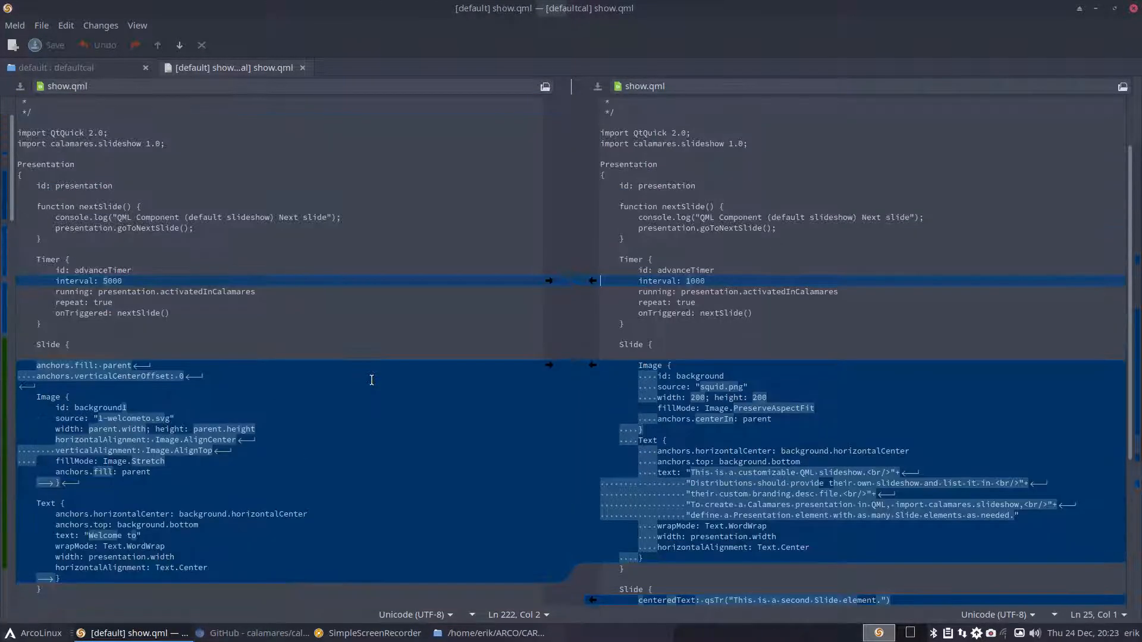
{"action": "left_click", "coordinate": [303, 68]}
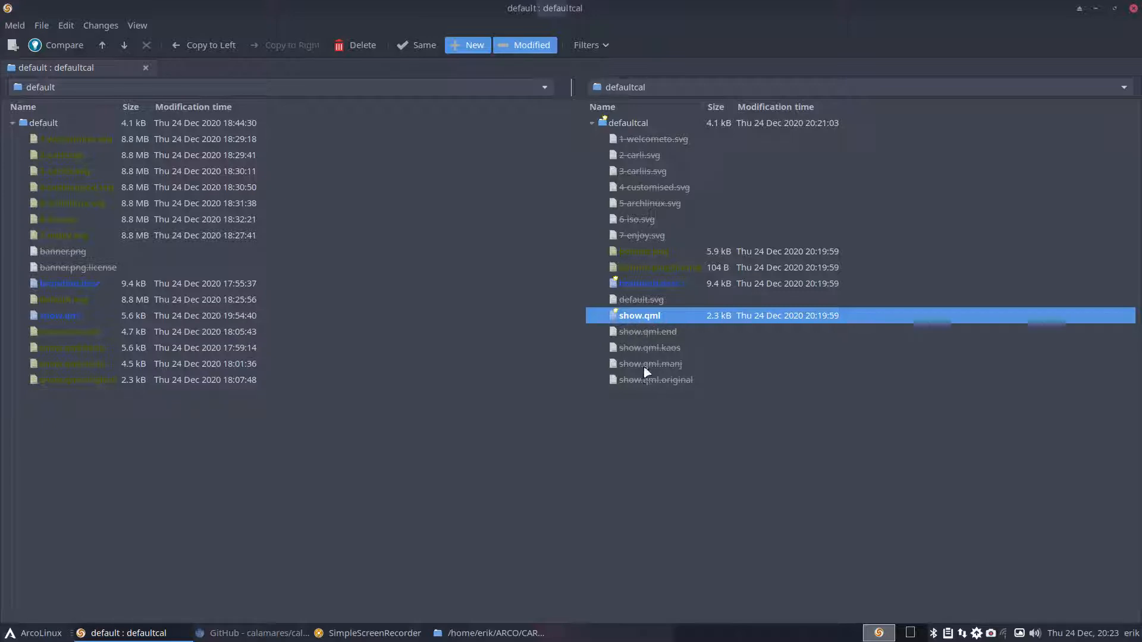
- Step through the show.qml.end, .kaos, .manj and .original variants, returning to show.qml.end
{"action": "left_click", "coordinate": [81, 338]}
{"action": "left_click", "coordinate": [82, 349]}
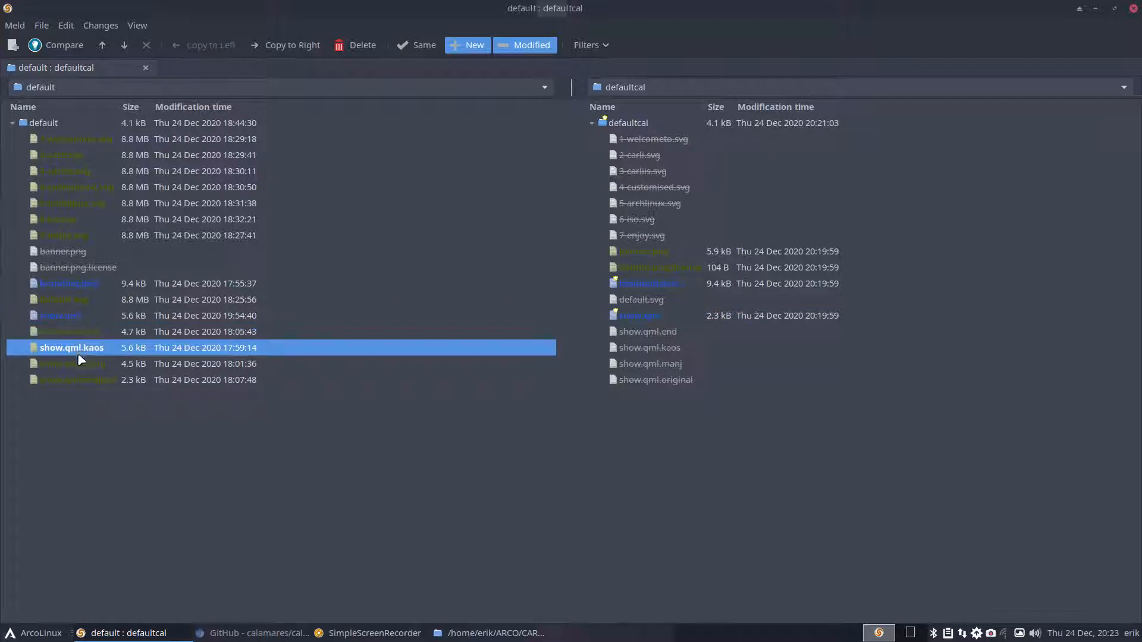
{"action": "left_click", "coordinate": [81, 366]}
{"action": "left_click", "coordinate": [82, 382]}
{"action": "left_click", "coordinate": [82, 368]}
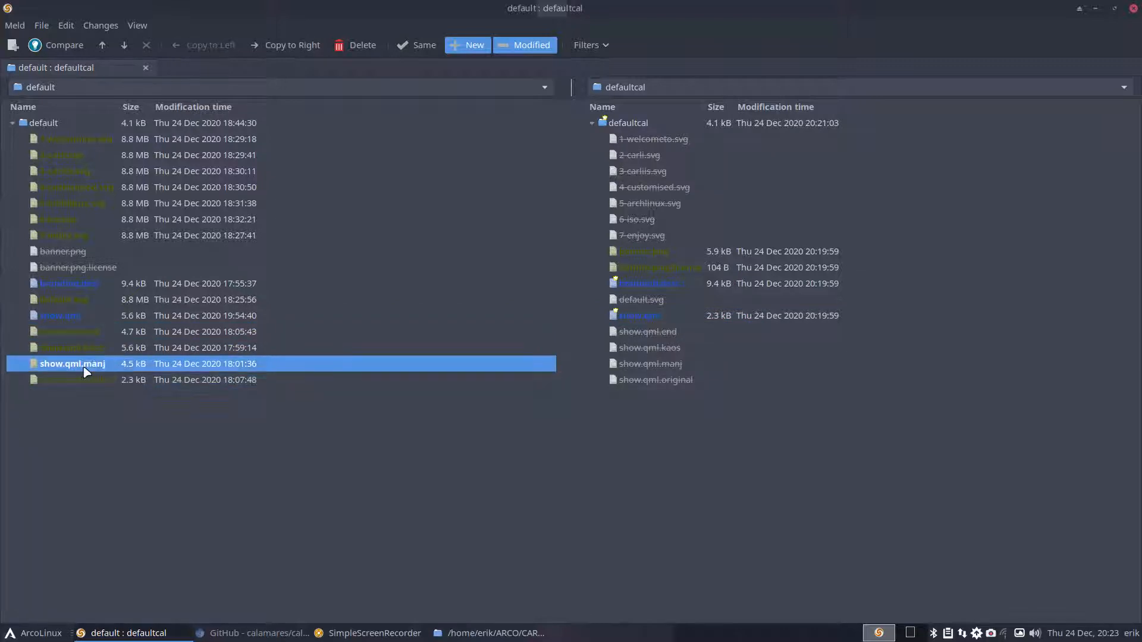
{"action": "left_click", "coordinate": [91, 355]}
{"action": "left_click", "coordinate": [86, 334]}
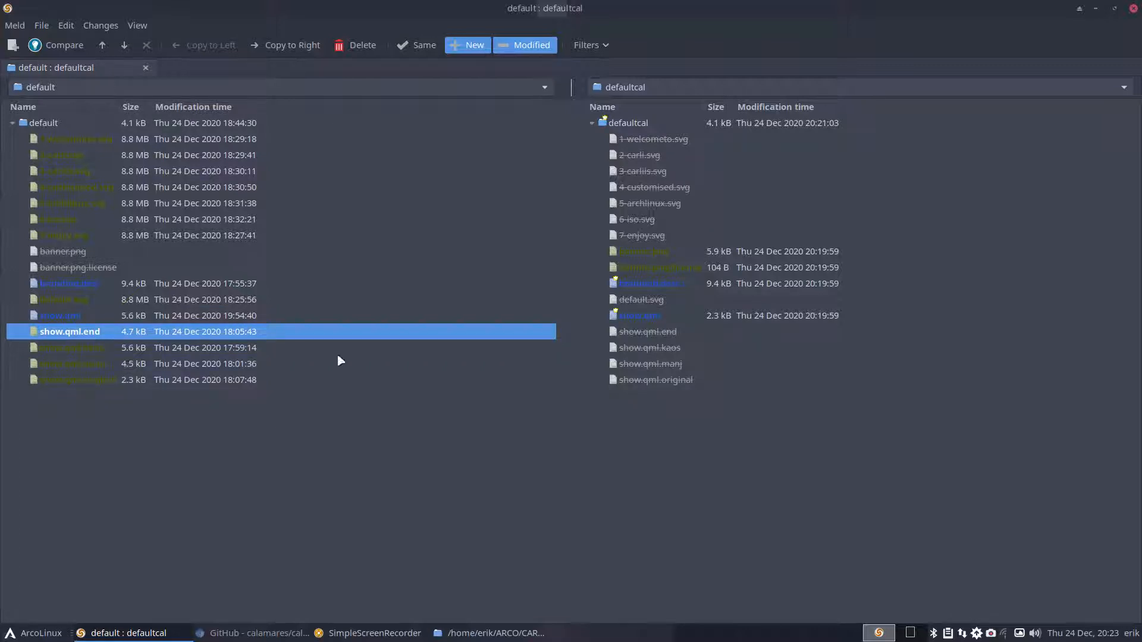
- Reopen the default show.qml side-by-side diff, scroll through it, and close Meld
{"action": "left_click", "coordinate": [677, 318]}
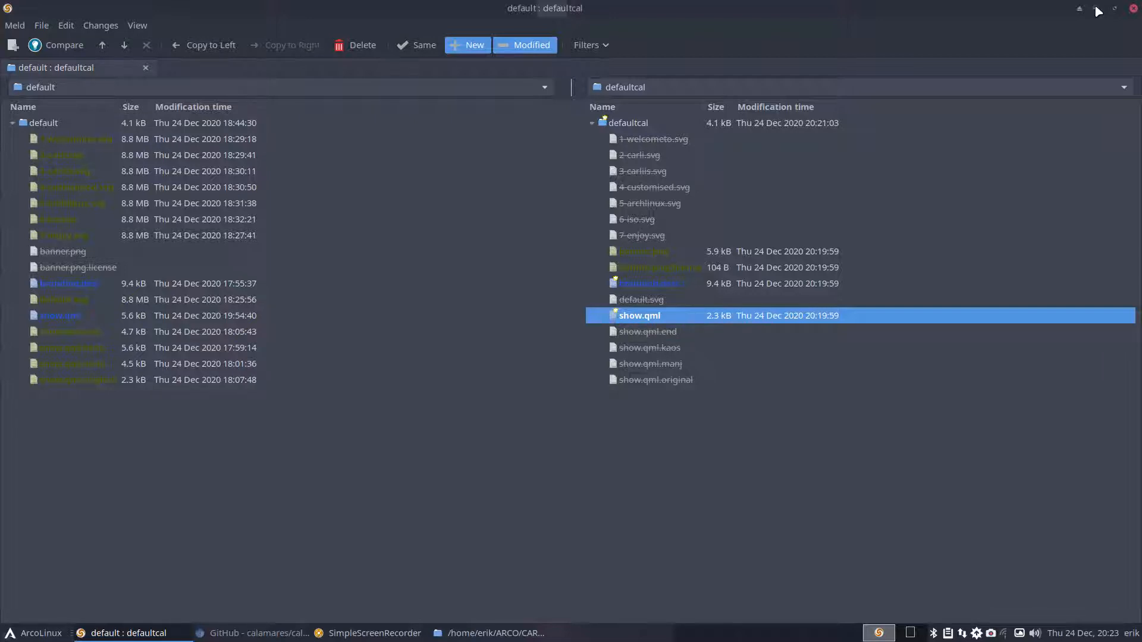
{"action": "double_click", "coordinate": [672, 317]}
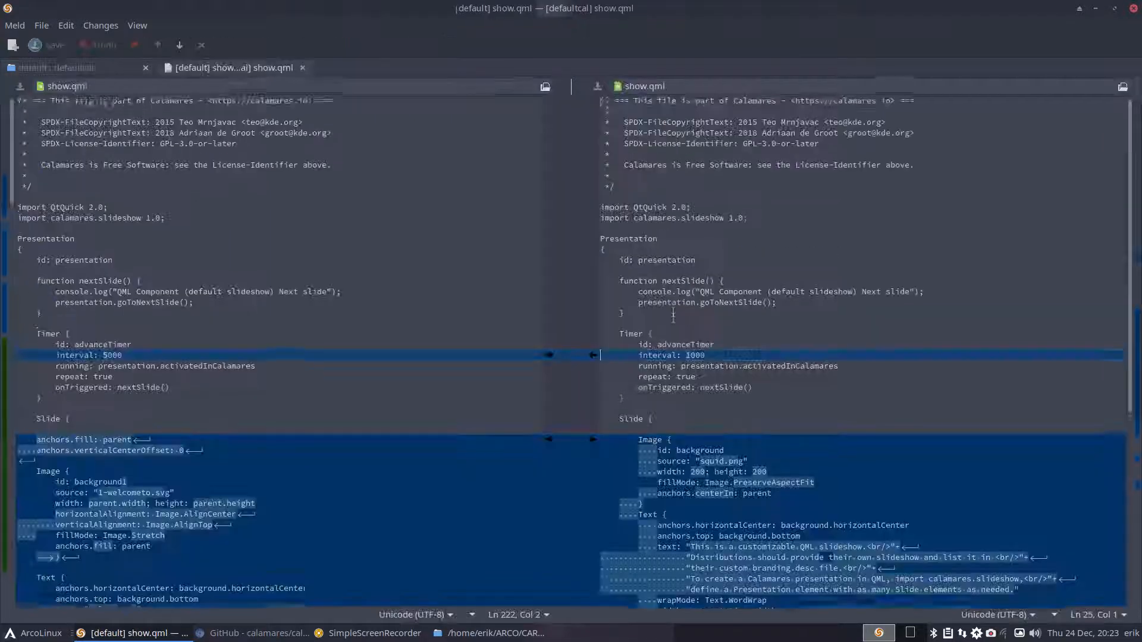
{"action": "scroll", "coordinate": [813, 334], "scroll_direction": "down", "scroll_amount": 5}
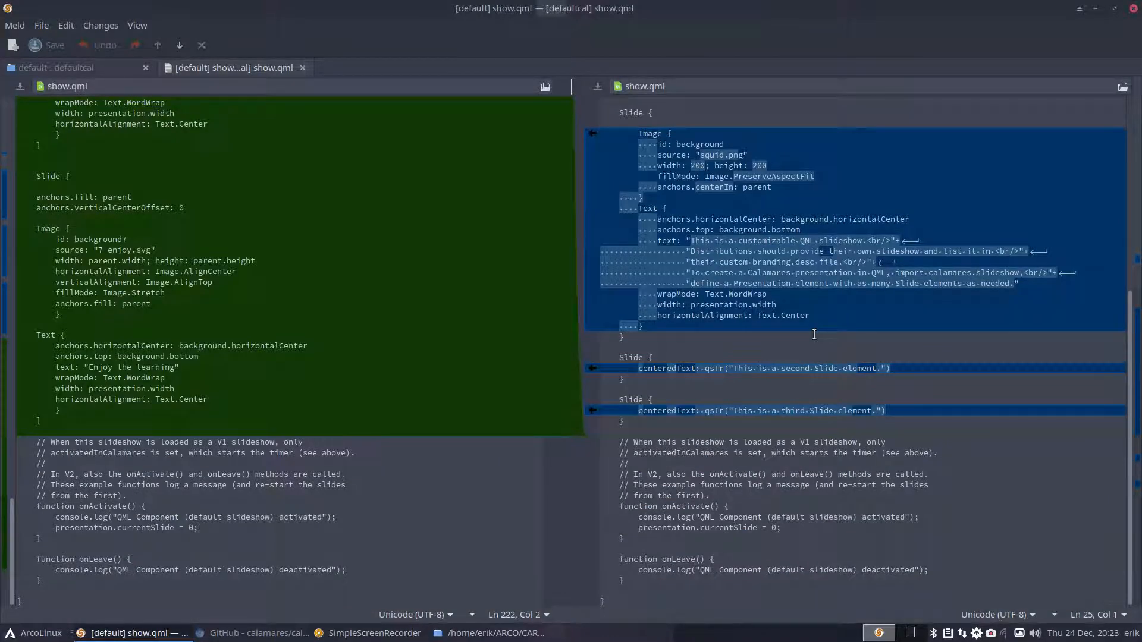
{"action": "scroll", "coordinate": [815, 335], "scroll_direction": "up", "scroll_amount": 15}
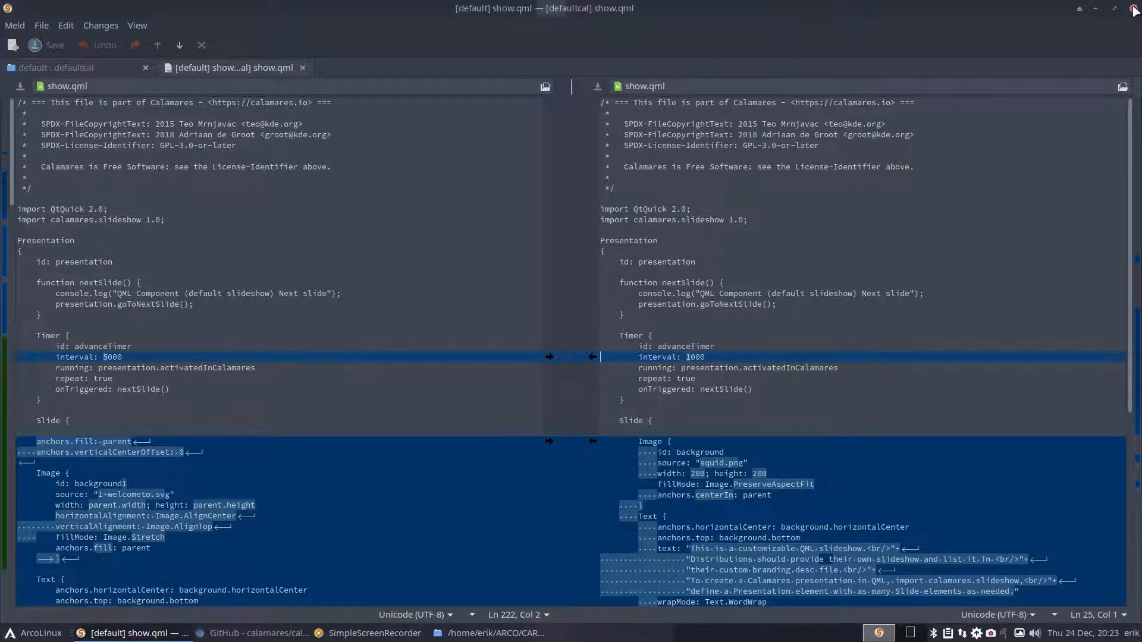
{"action": "left_click", "coordinate": [1134, 11]}
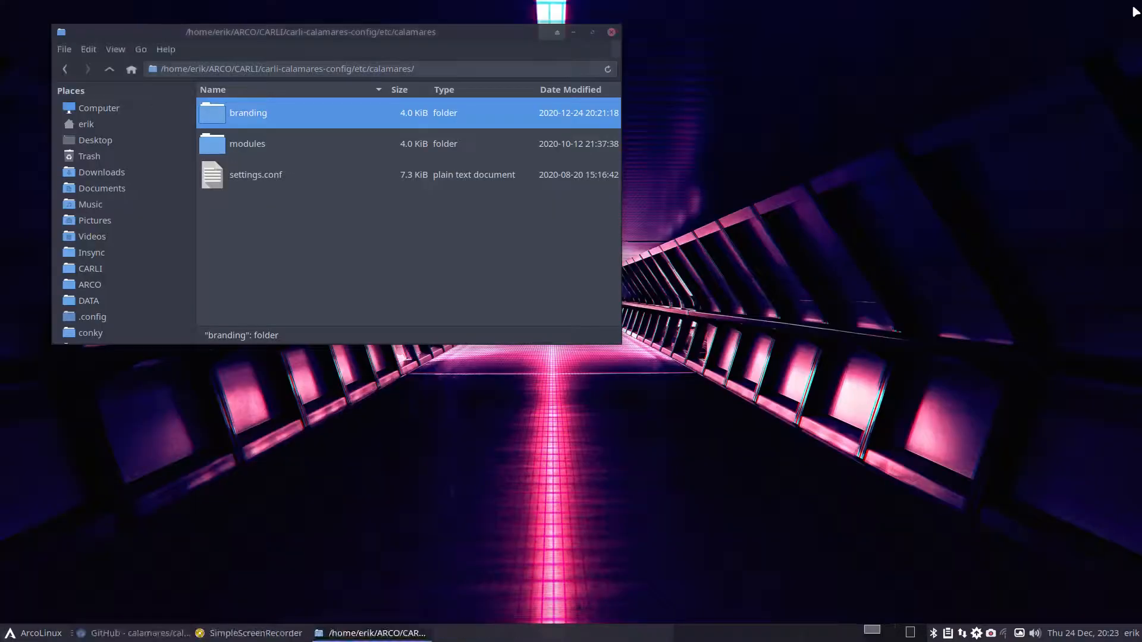
- Close Thunar and open the calamares-extensions kaos_branding show.qml bookmark in a new Chromium tab
{"action": "left_click", "coordinate": [613, 34]}
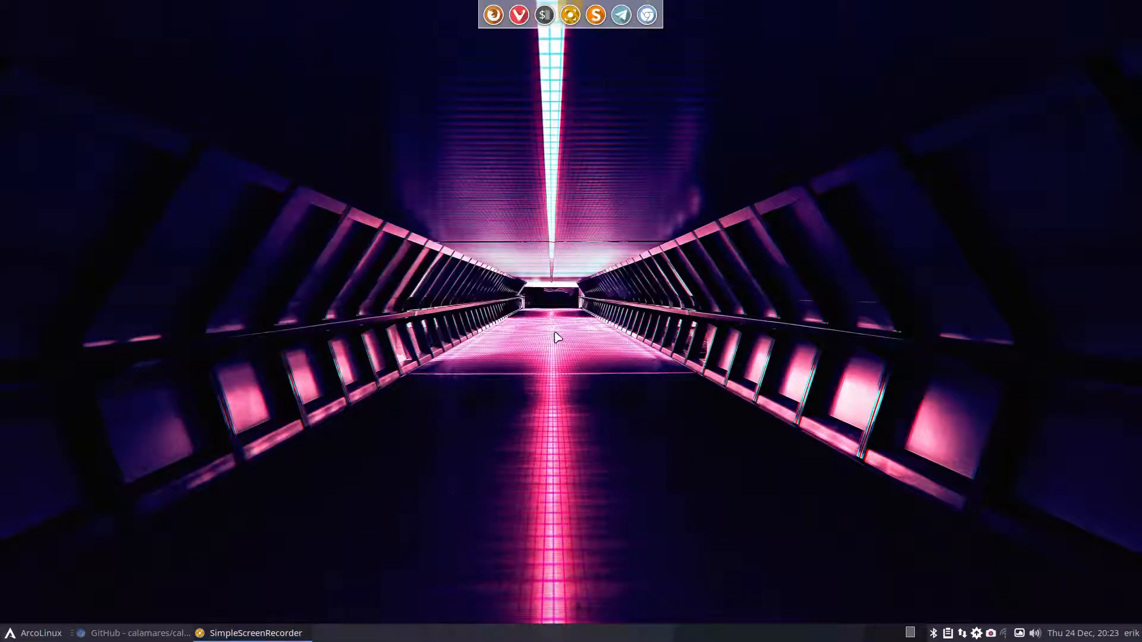
{"action": "left_click", "coordinate": [135, 634]}
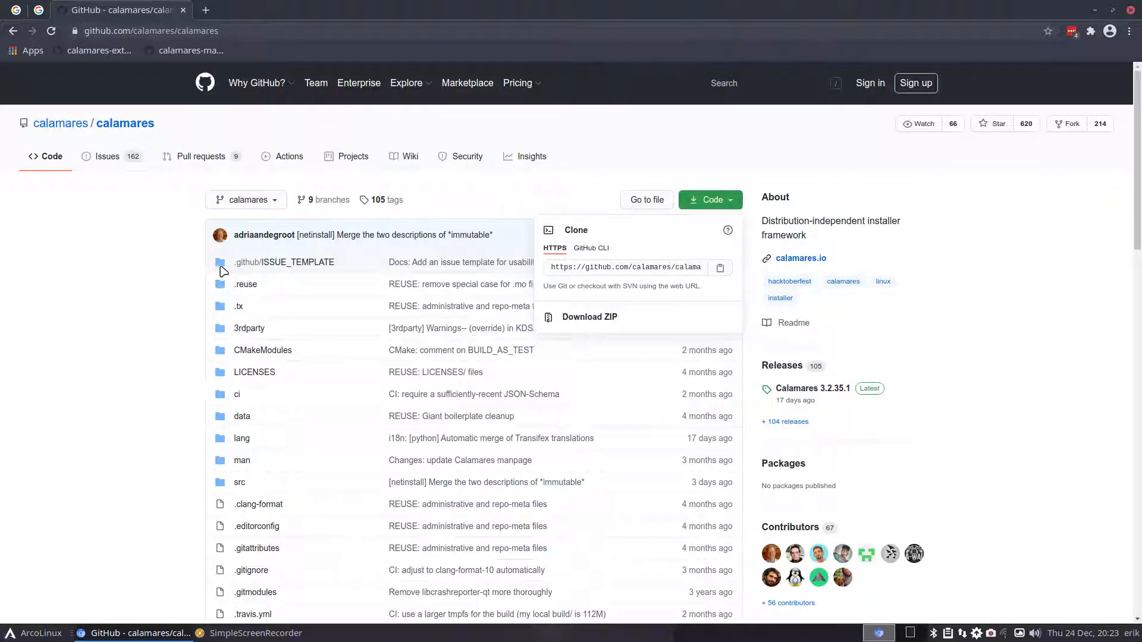
{"action": "left_click", "coordinate": [207, 9]}
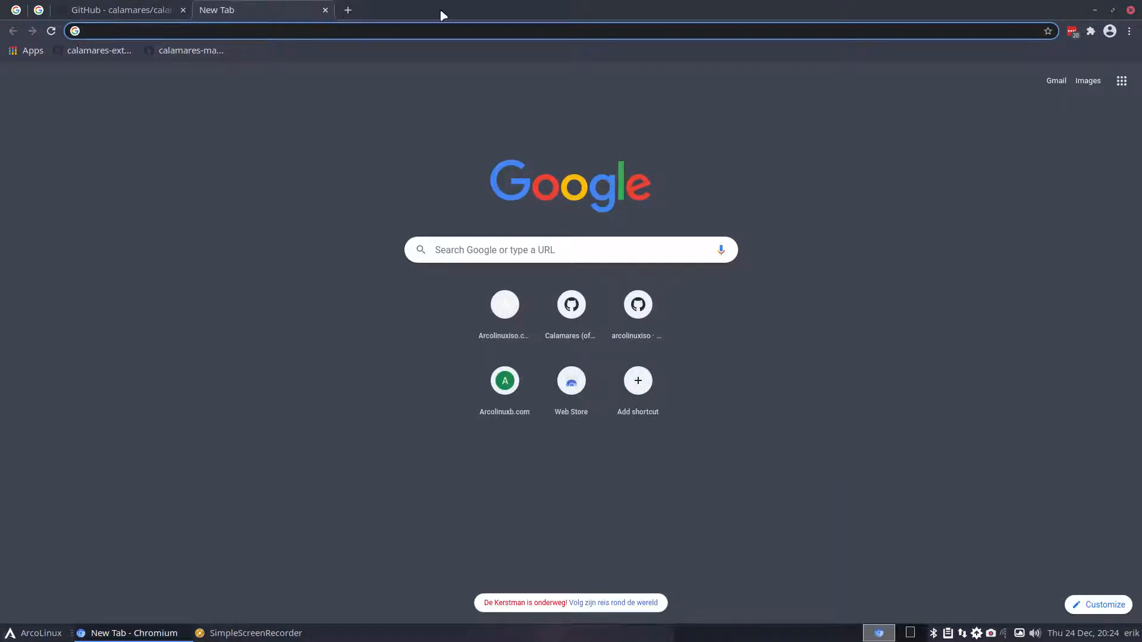
{"action": "mouse_move", "coordinate": [450, 7]}
{"action": "left_mouse_down"}
{"action": "mouse_move", "coordinate": [501, 186]}
{"action": "mouse_move", "coordinate": [444, 3]}
{"action": "left_mouse_up"}
{"action": "left_click", "coordinate": [101, 51]}
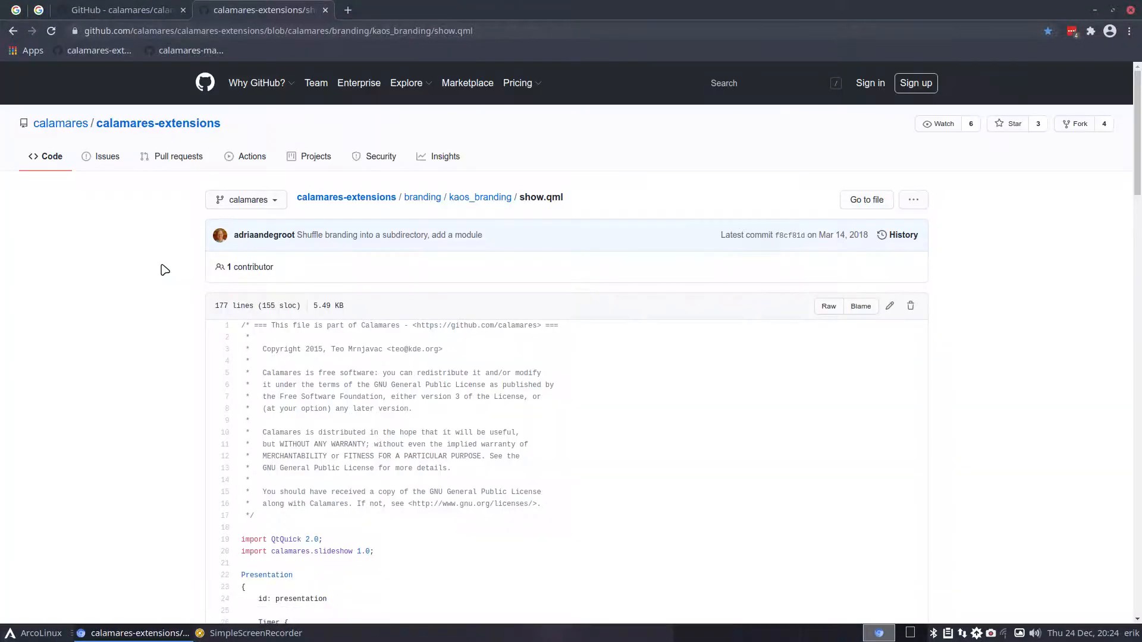
{"action": "left_click_drag", "start_coordinate": [519, 197], "coordinate": [565, 199]}
- Search Google for 'calamares show.qml' in a new tab and open the calamares-manjaro result
{"action": "left_click", "coordinate": [348, 10]}
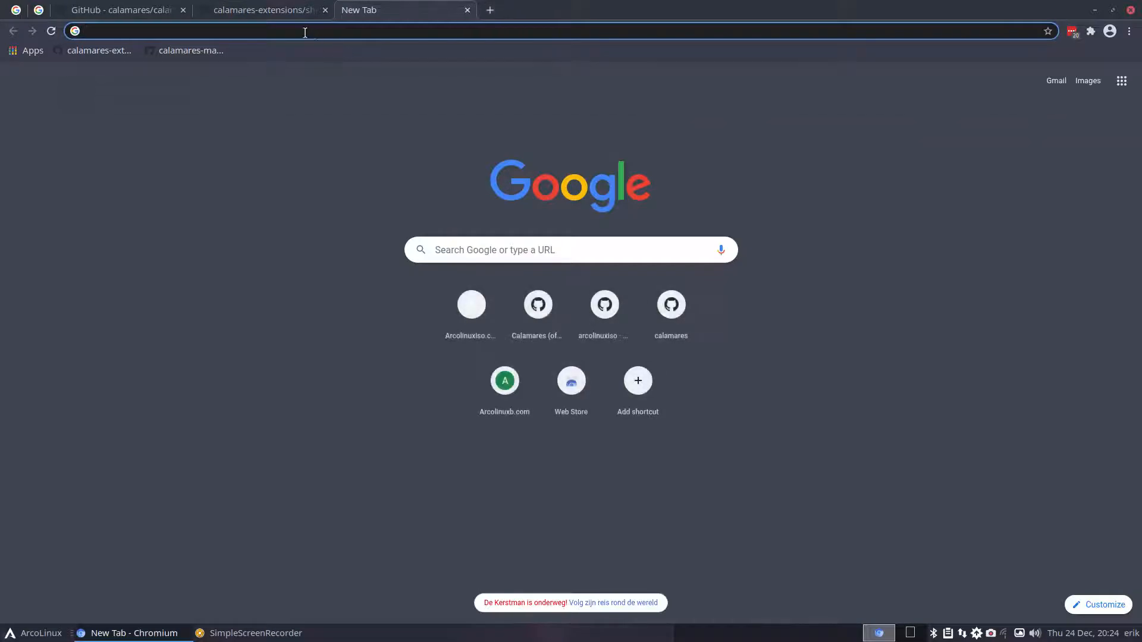
{"action": "left_click", "coordinate": [304, 33]}
{"action": "type", "text": "ca"}
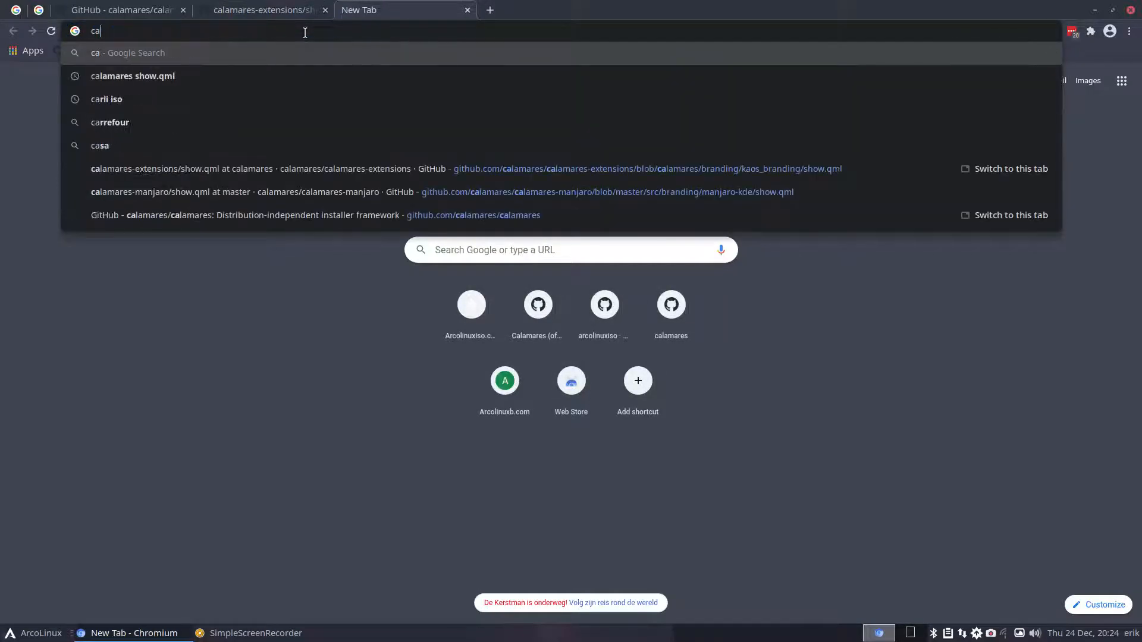
{"action": "type", "text": "lamare"}
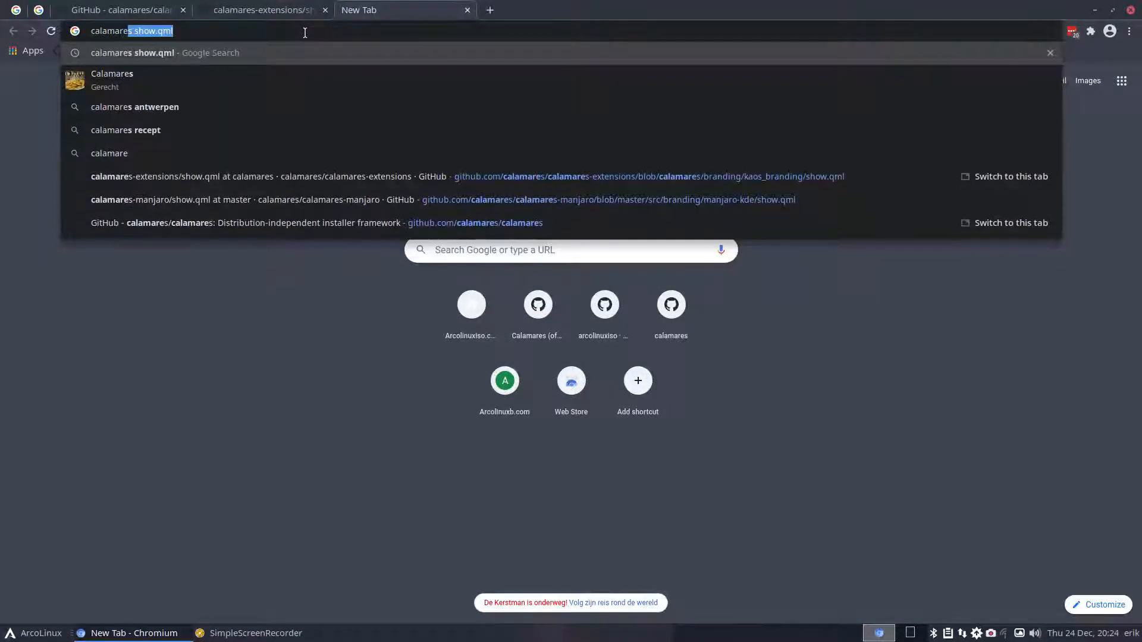
{"action": "key", "text": "Return"}
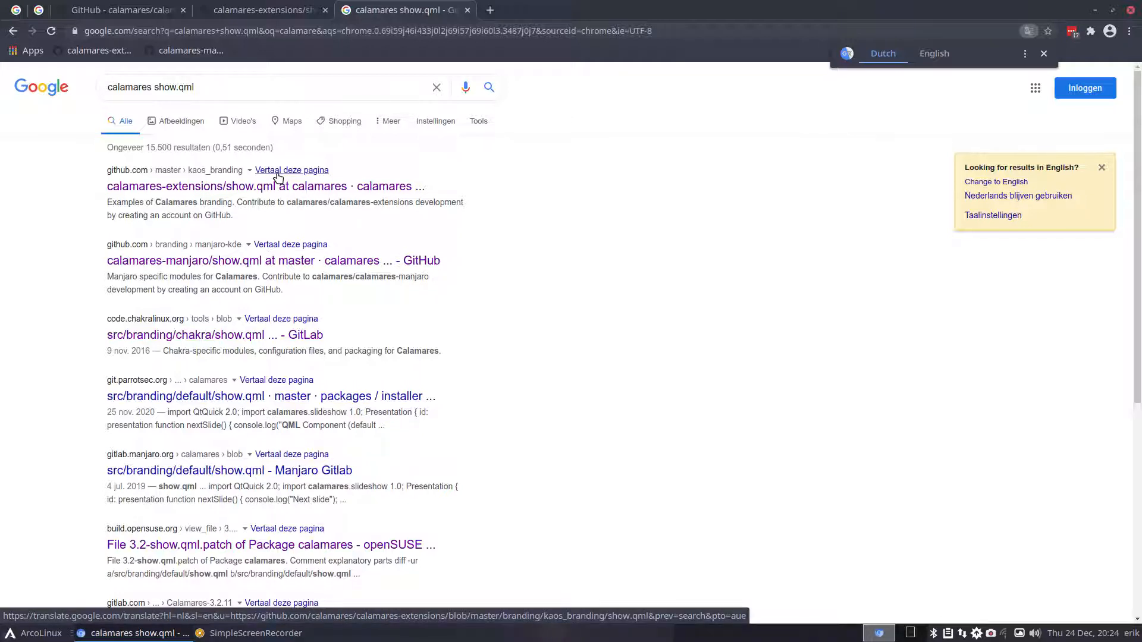
{"action": "left_click", "coordinate": [266, 261]}
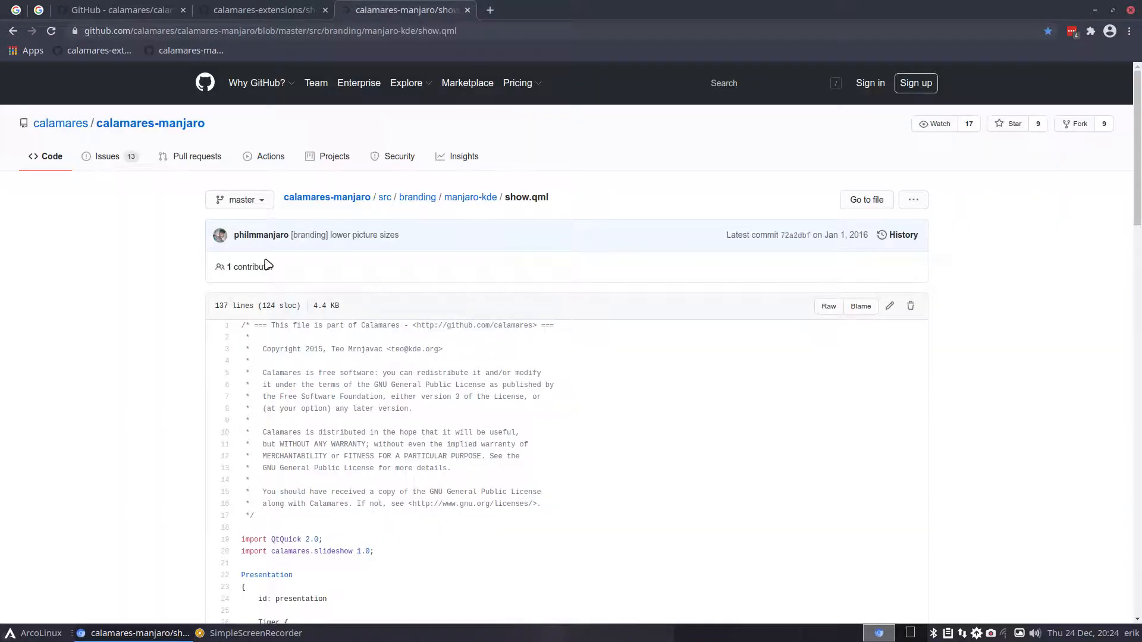
- Skim the top of manjaro-kde show.qml, highlighting the 20000 interval, image size and 'Welcome to Manjaro' text
{"action": "scroll", "coordinate": [377, 392], "scroll_direction": "down", "scroll_amount": 2}
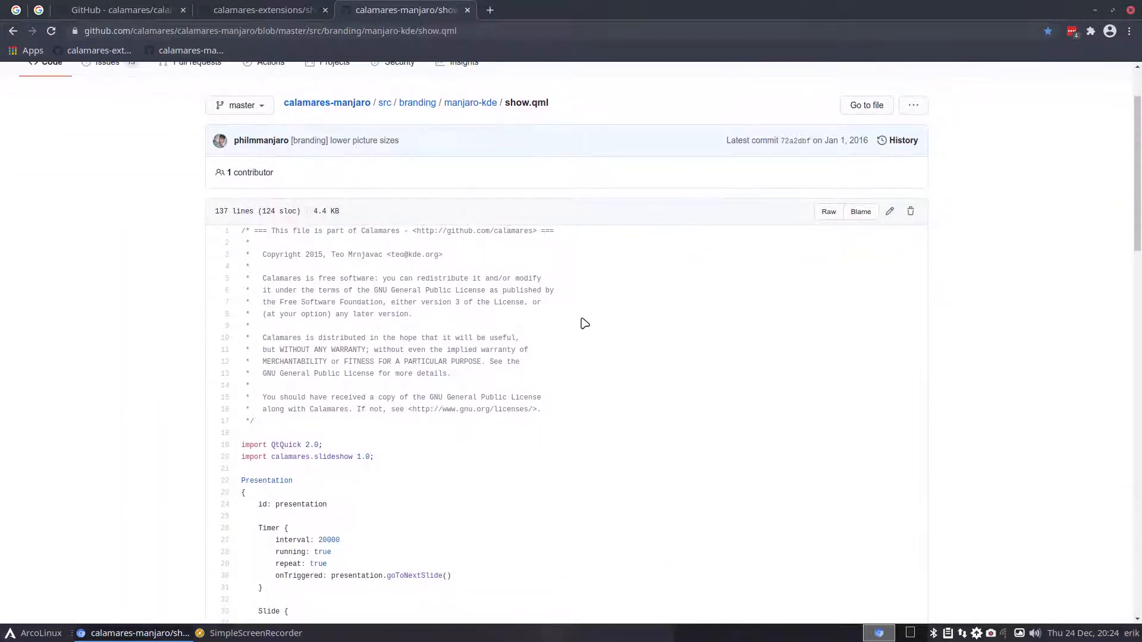
{"action": "scroll", "coordinate": [316, 361], "scroll_direction": "down", "scroll_amount": 8}
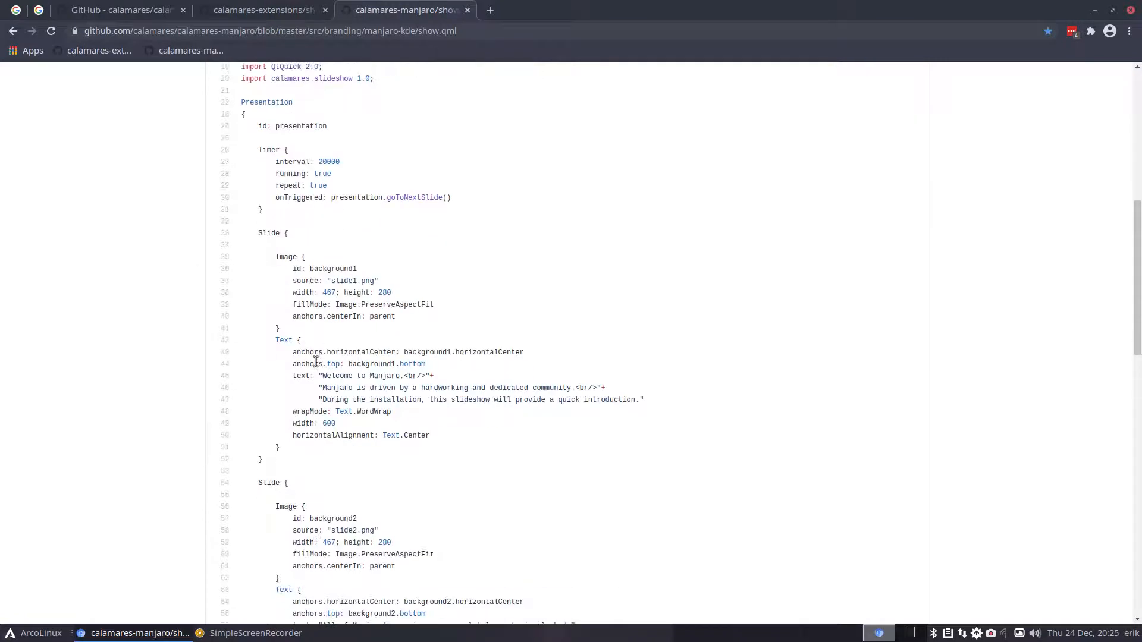
{"action": "scroll", "coordinate": [316, 361], "scroll_direction": "down", "scroll_amount": 1}
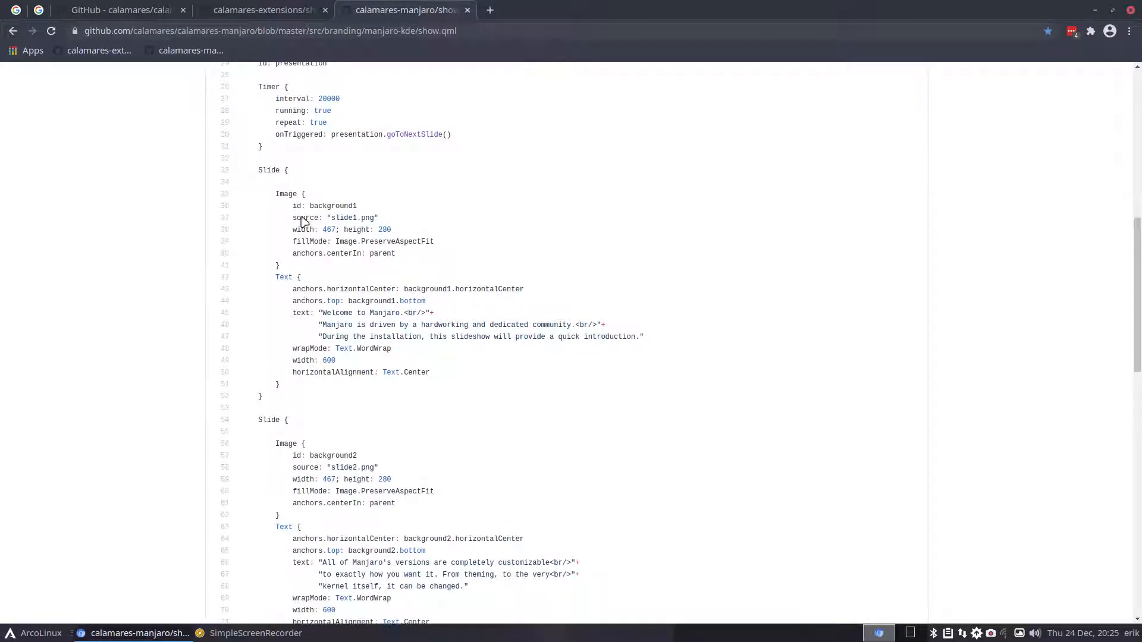
{"action": "double_click", "coordinate": [327, 99]}
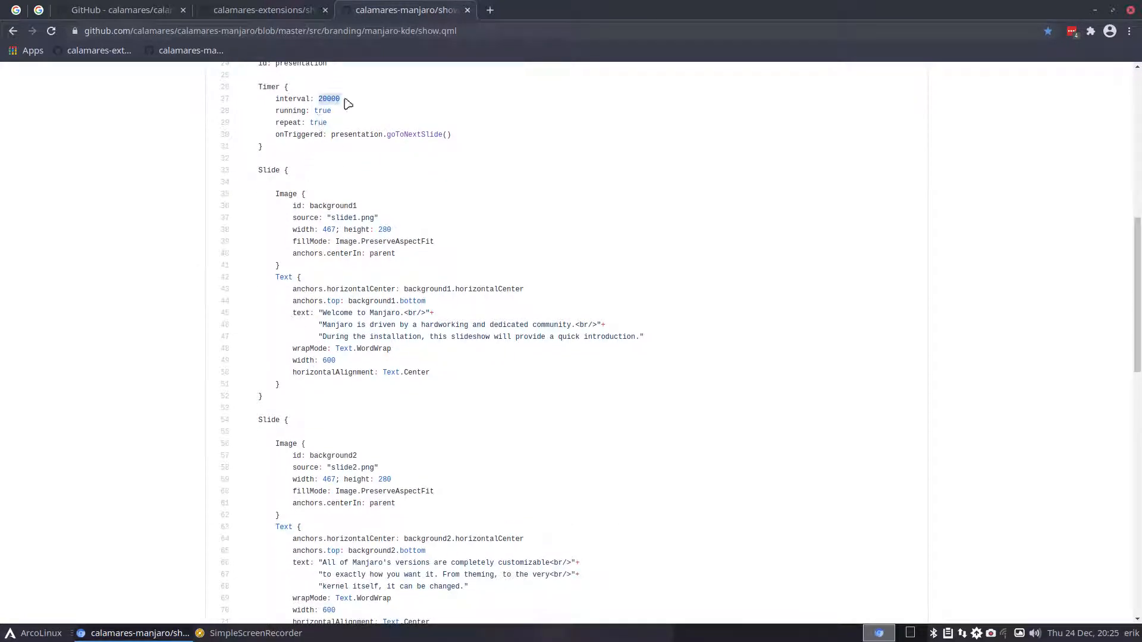
{"action": "left_click", "coordinate": [324, 125]}
{"action": "scroll", "coordinate": [320, 208], "scroll_direction": "down", "scroll_amount": 2}
{"action": "left_click_drag", "start_coordinate": [400, 170], "coordinate": [297, 166]}
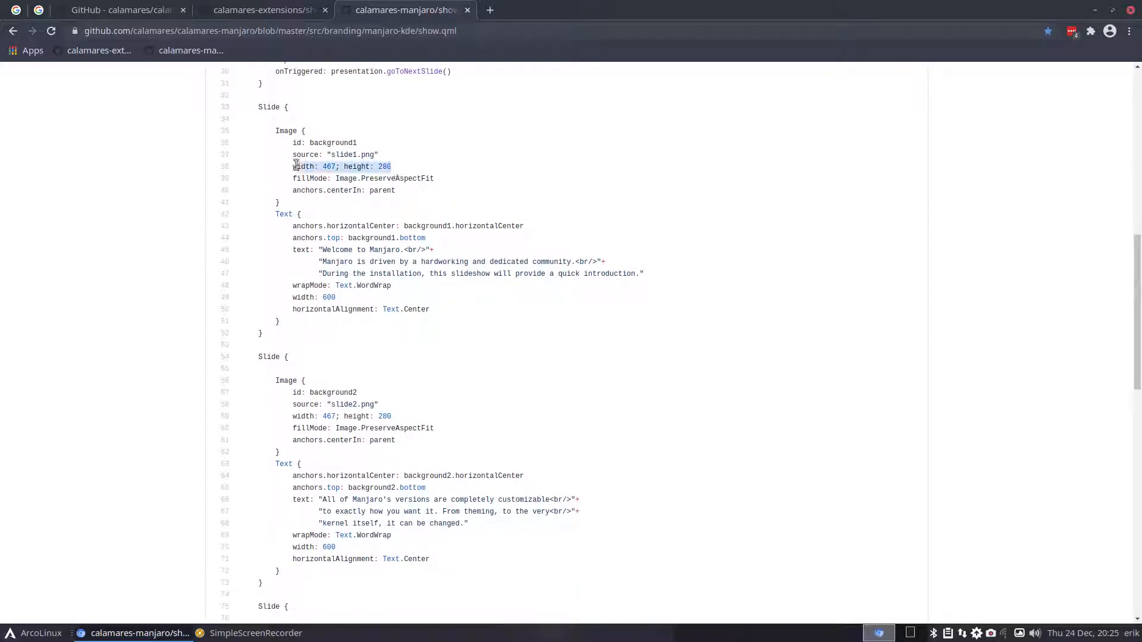
{"action": "left_click", "coordinate": [289, 215]}
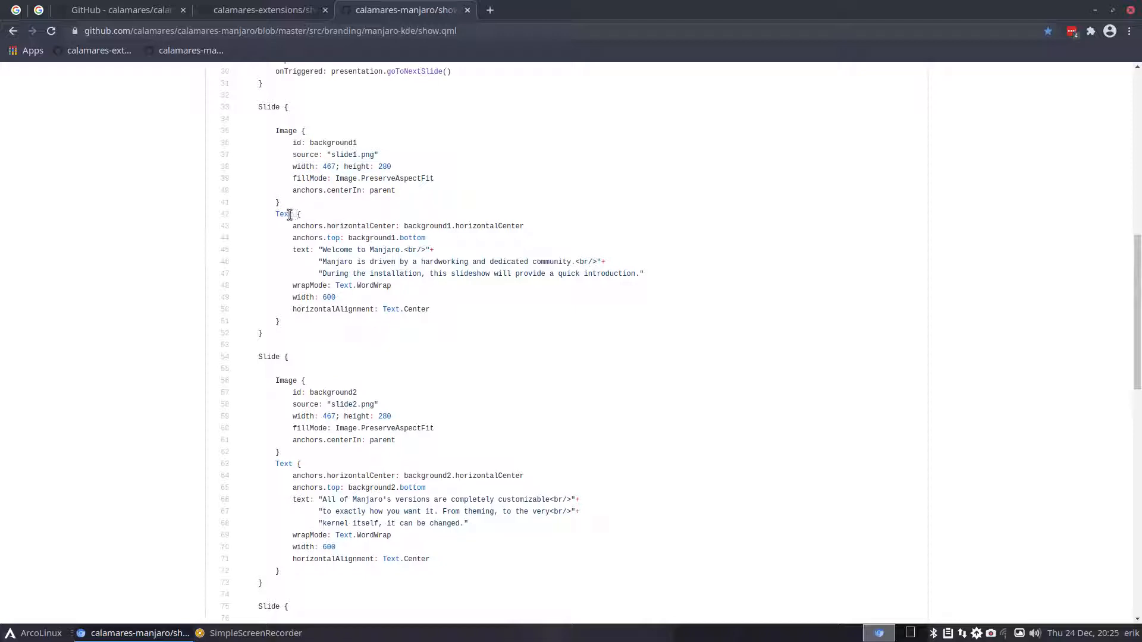
{"action": "triple_click", "coordinate": [342, 251]}
{"action": "left_click", "coordinate": [384, 264]}
{"action": "scroll", "coordinate": [332, 295], "scroll_direction": "down", "scroll_amount": 2}
{"action": "scroll", "coordinate": [333, 298], "scroll_direction": "up", "scroll_amount": 2}
- Highlight the first two Slide blocks and their background1 and background2 image ids
{"action": "left_click_drag", "start_coordinate": [260, 108], "coordinate": [319, 135]}
{"action": "left_click_drag", "start_coordinate": [275, 214], "coordinate": [300, 219]}
{"action": "left_click_drag", "start_coordinate": [258, 357], "coordinate": [307, 383]}
{"action": "left_click_drag", "start_coordinate": [276, 465], "coordinate": [289, 465]}
{"action": "left_click_drag", "start_coordinate": [357, 144], "coordinate": [294, 144]}
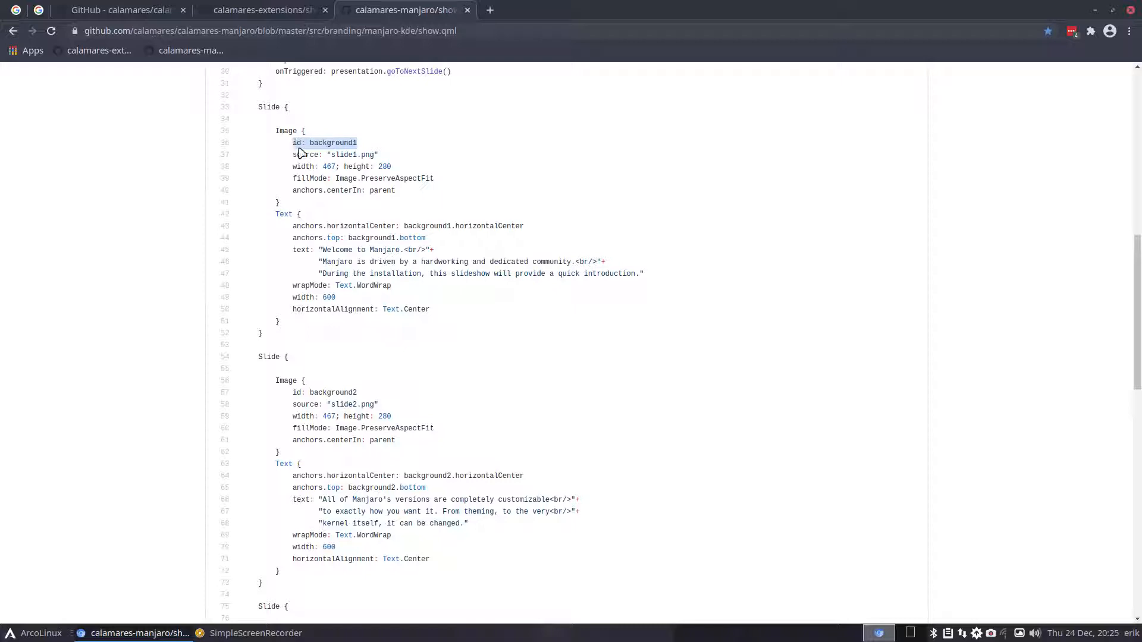
{"action": "left_click", "coordinate": [301, 144]}
{"action": "left_click_drag", "start_coordinate": [301, 143], "coordinate": [290, 143]}
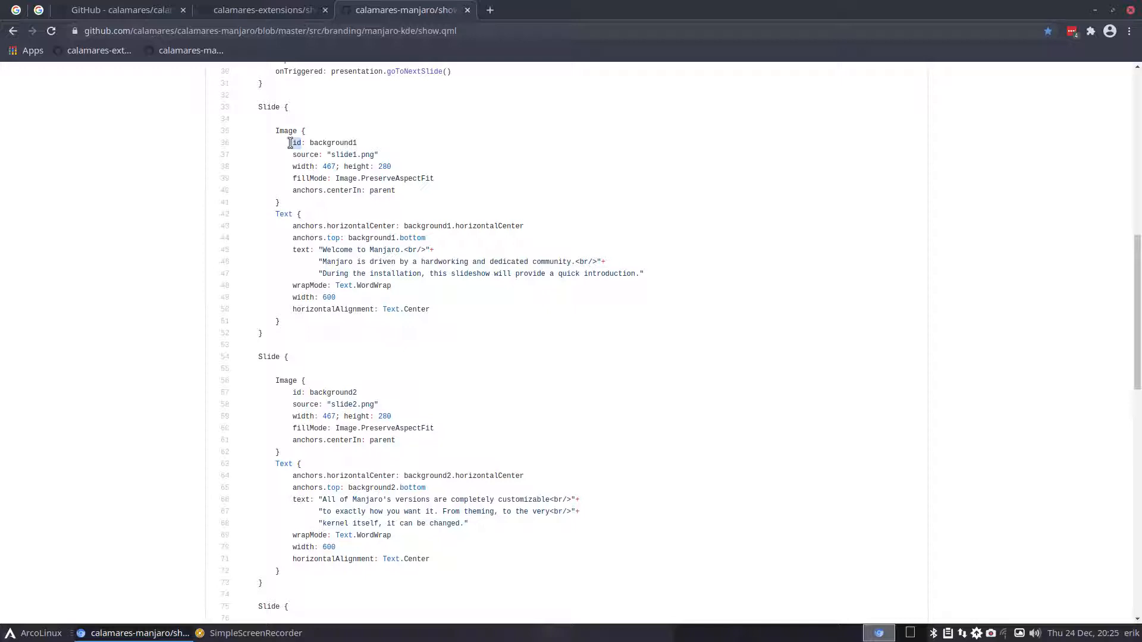
{"action": "double_click", "coordinate": [327, 143]}
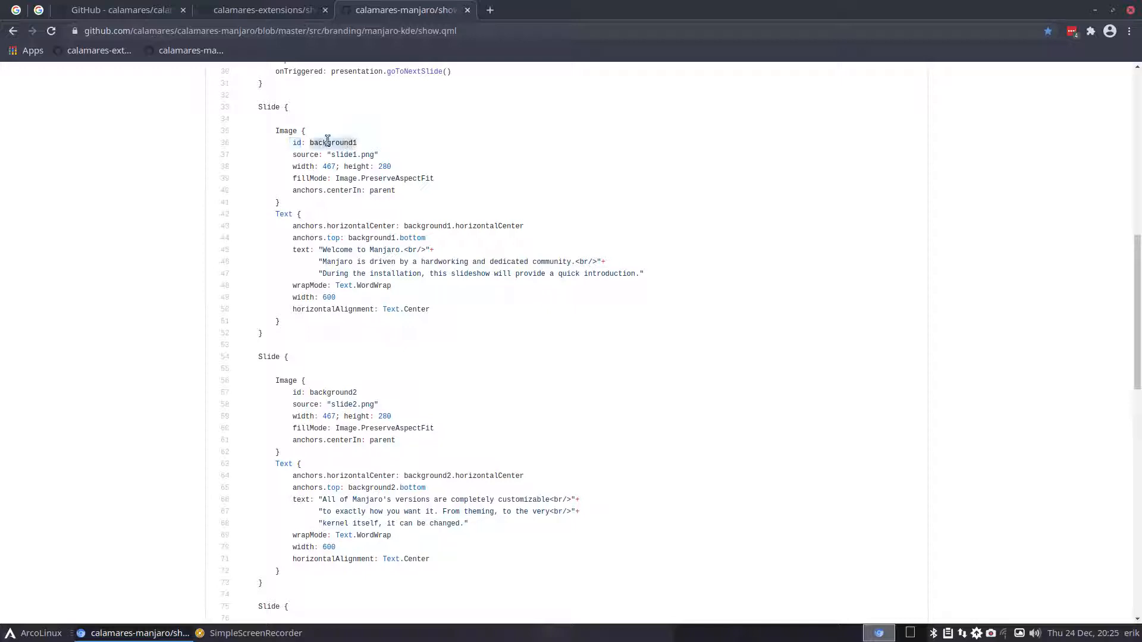
{"action": "double_click", "coordinate": [350, 394]}
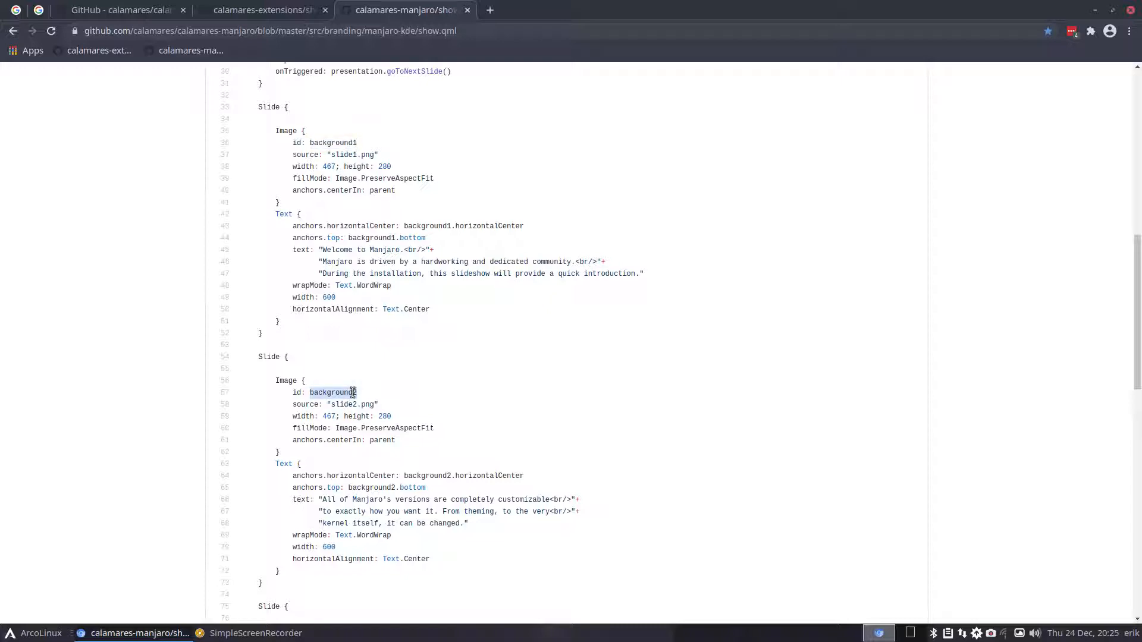
{"action": "left_click", "coordinate": [355, 144]}
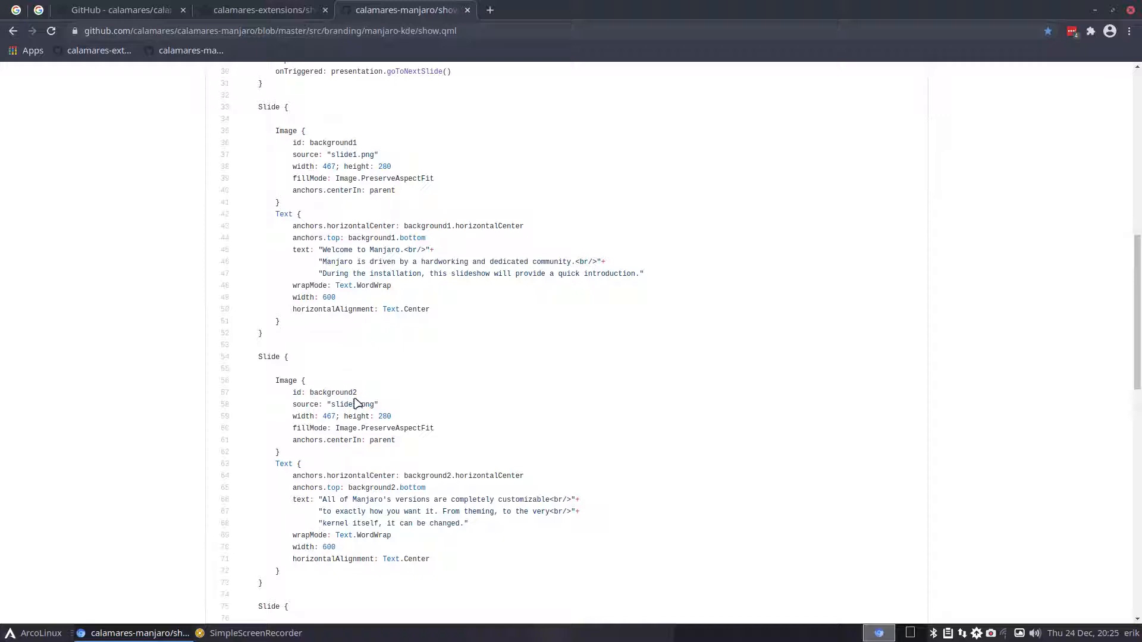
- Scroll through the remaining slides and back up, then return to the Google results
{"action": "scroll", "coordinate": [356, 443], "scroll_direction": "down", "scroll_amount": 2}
{"action": "scroll", "coordinate": [356, 444], "scroll_direction": "down", "scroll_amount": 5}
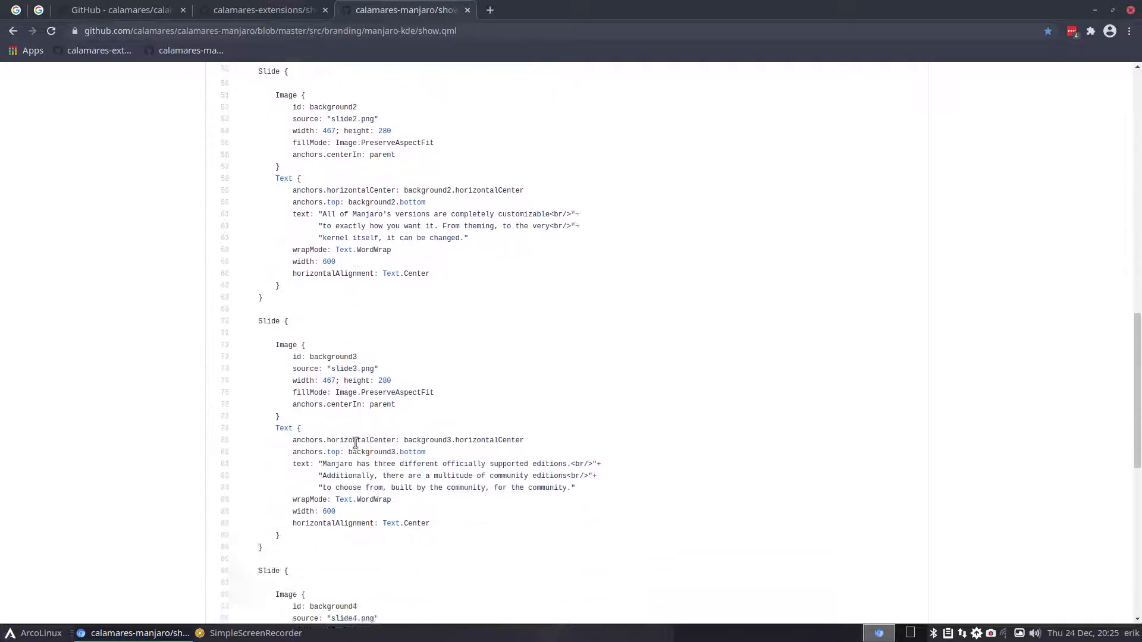
{"action": "scroll", "coordinate": [357, 447], "scroll_direction": "down", "scroll_amount": 5}
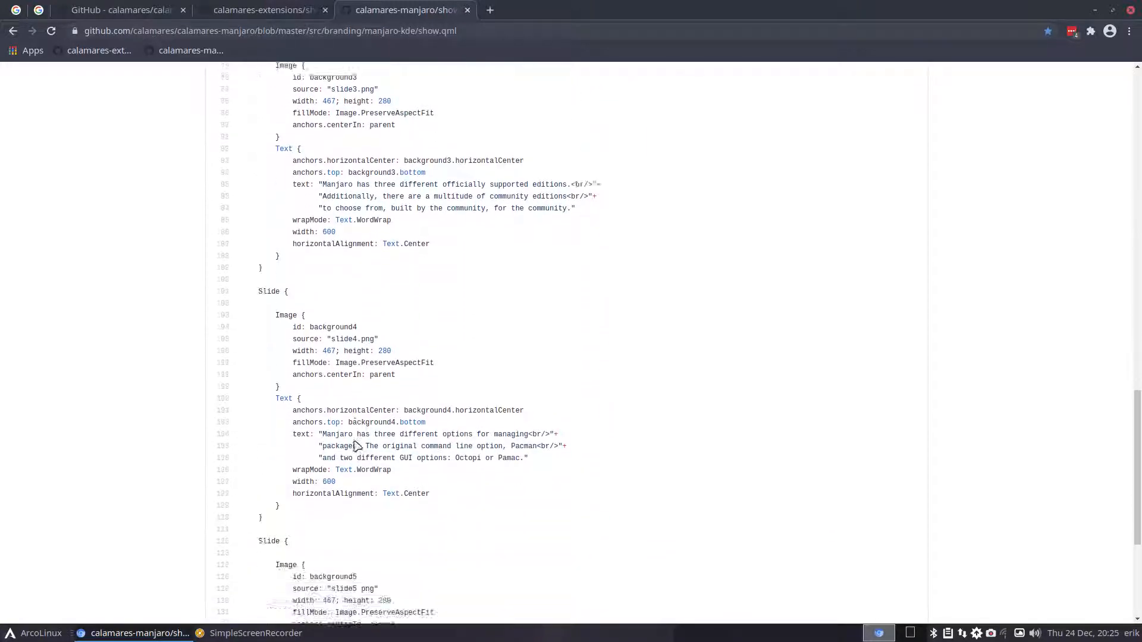
{"action": "scroll", "coordinate": [357, 447], "scroll_direction": "down", "scroll_amount": 2}
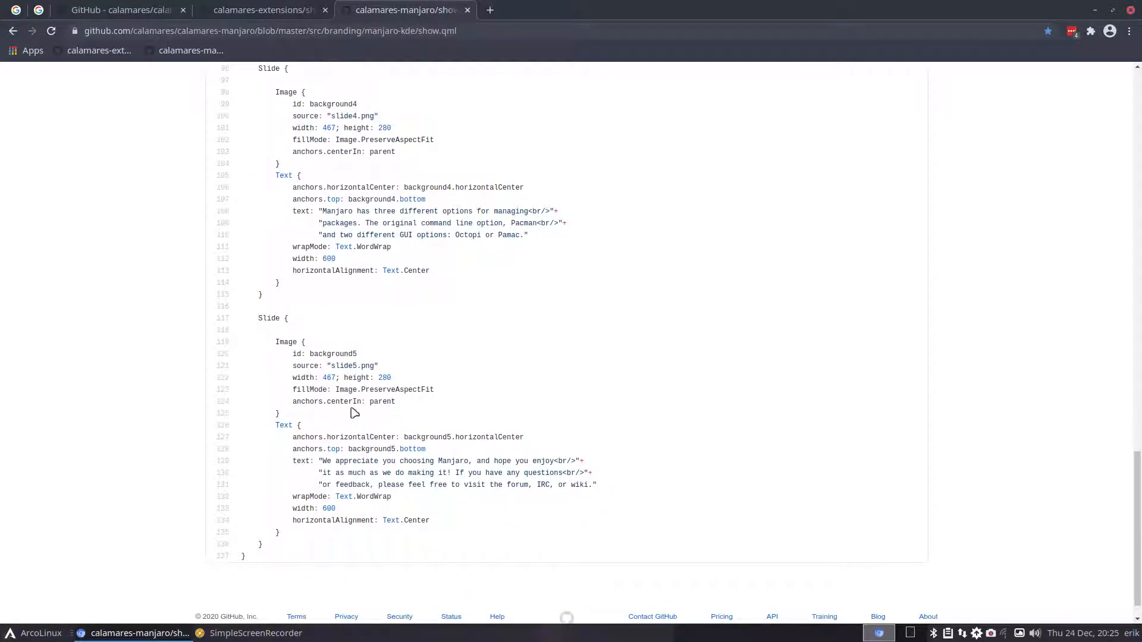
{"action": "scroll", "coordinate": [204, 163], "scroll_direction": "up", "scroll_amount": 6}
{"action": "scroll", "coordinate": [311, 245], "scroll_direction": "up", "scroll_amount": 1}
{"action": "scroll", "coordinate": [313, 242], "scroll_direction": "up", "scroll_amount": 6}
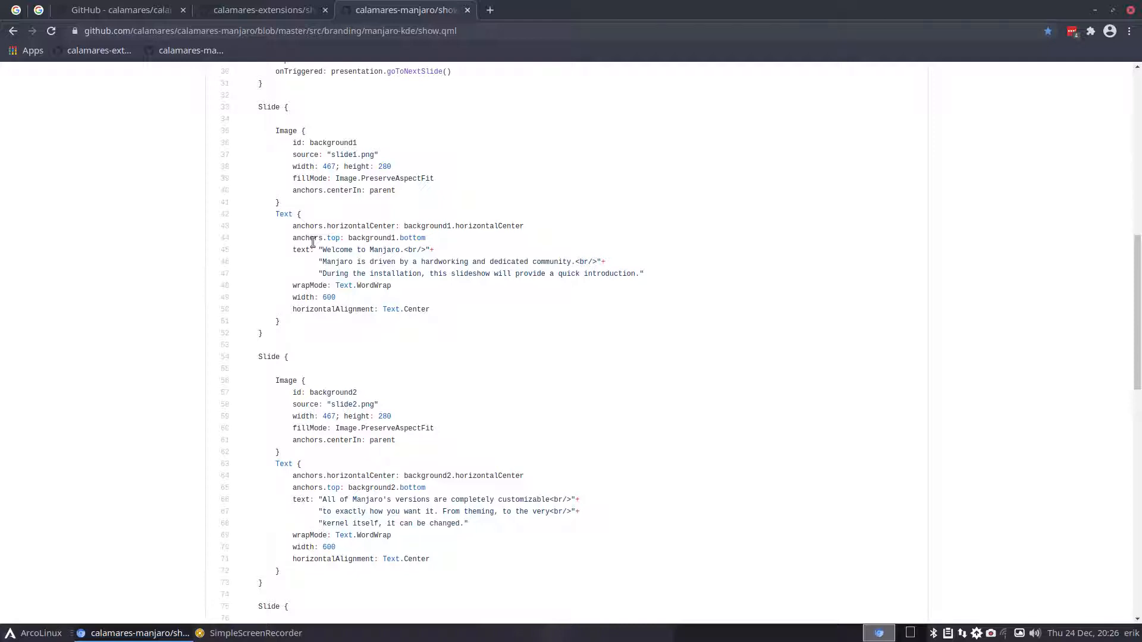
{"action": "scroll", "coordinate": [313, 242], "scroll_direction": "up", "scroll_amount": 3}
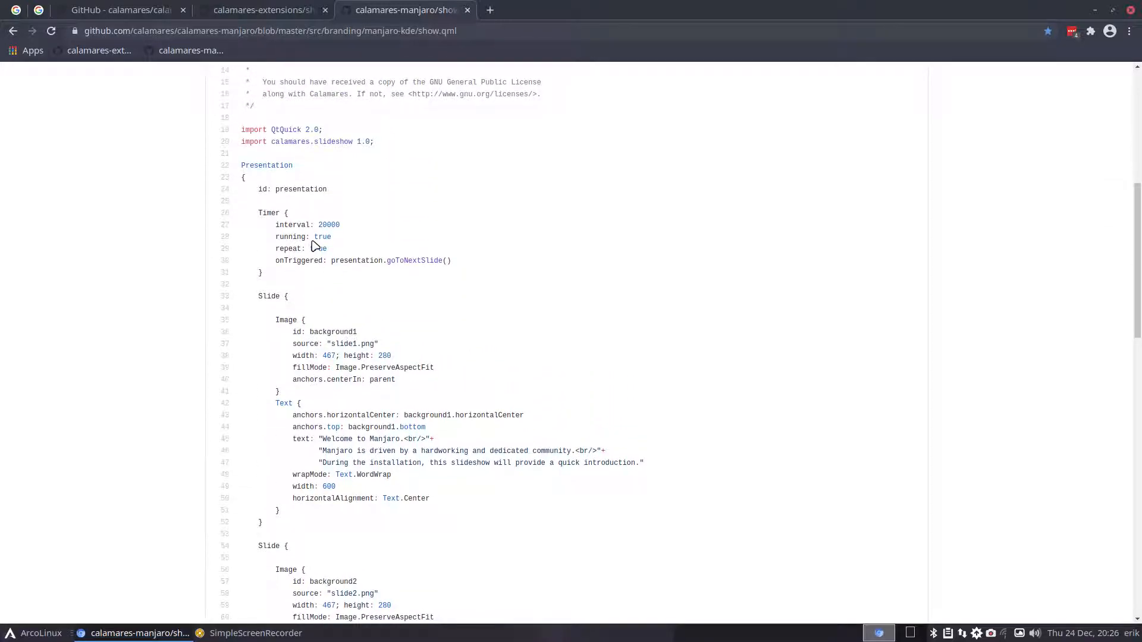
{"action": "left_click", "coordinate": [12, 33]}
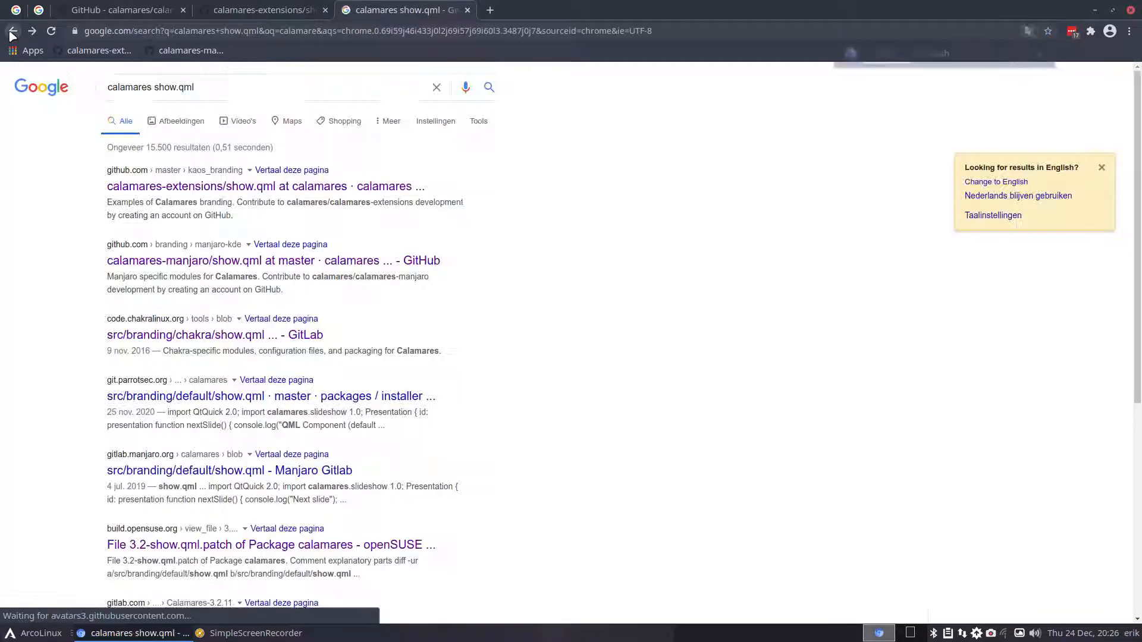
- Navigate via the branding folder breadcrumbs to open the manjaro-xfce show.qml
{"action": "left_click", "coordinate": [28, 28]}
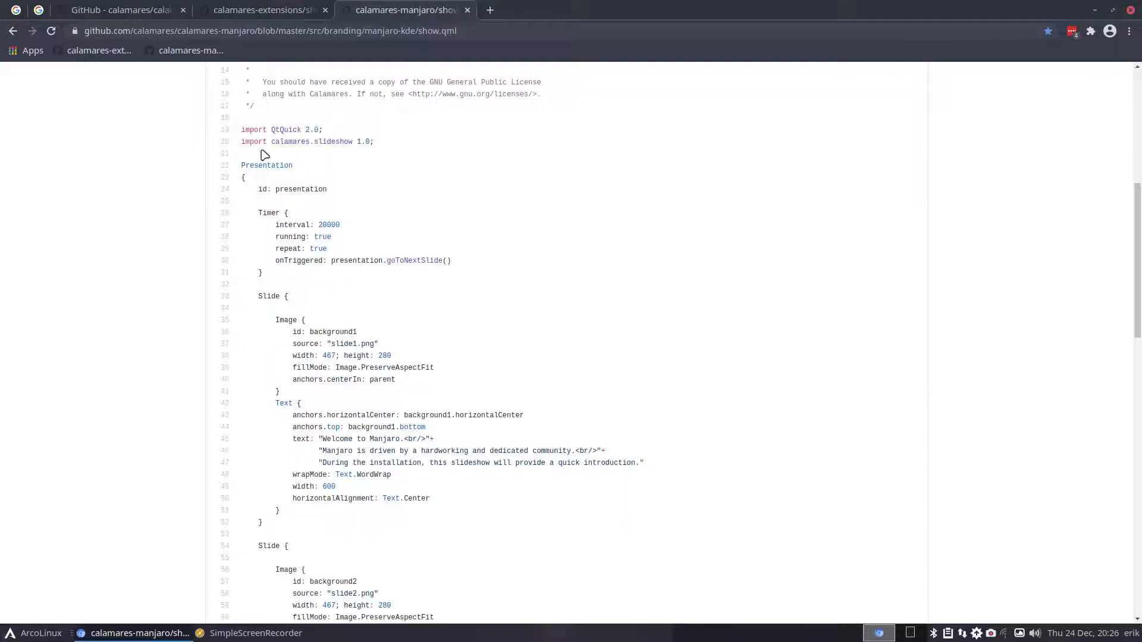
{"action": "scroll", "coordinate": [263, 155], "scroll_direction": "up", "scroll_amount": 7}
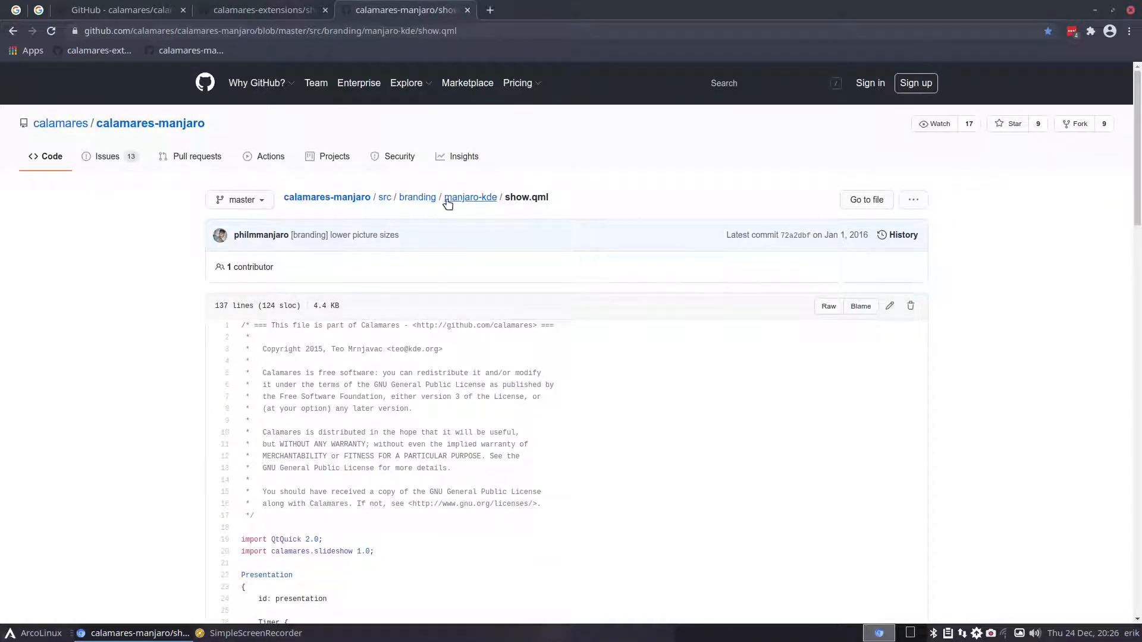
{"action": "left_click", "coordinate": [475, 201]}
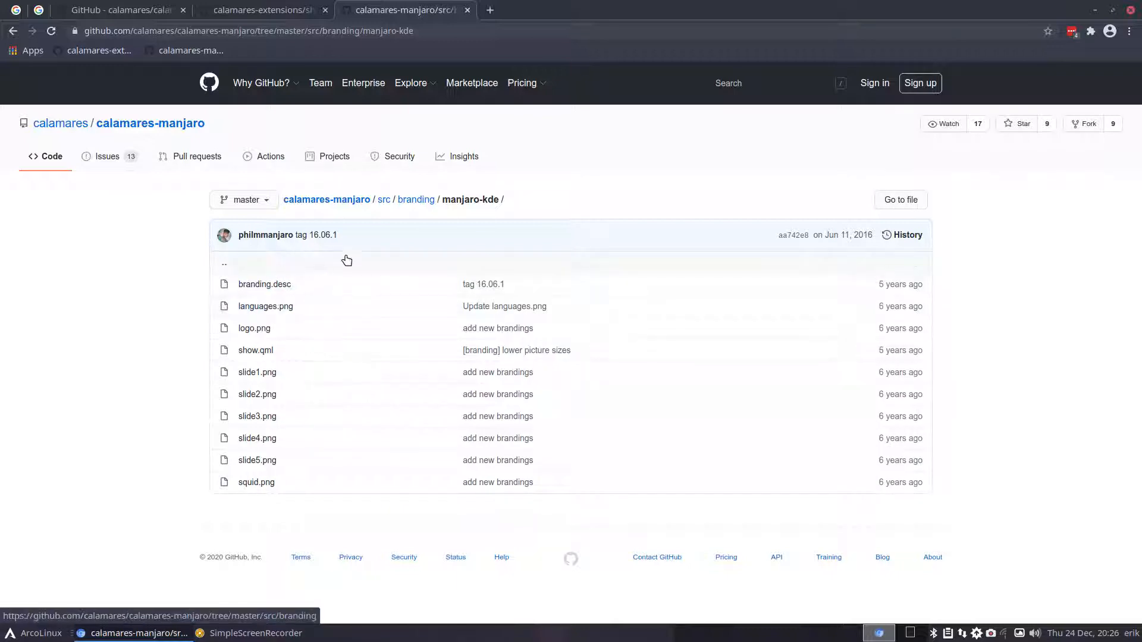
{"action": "left_click", "coordinate": [416, 200]}
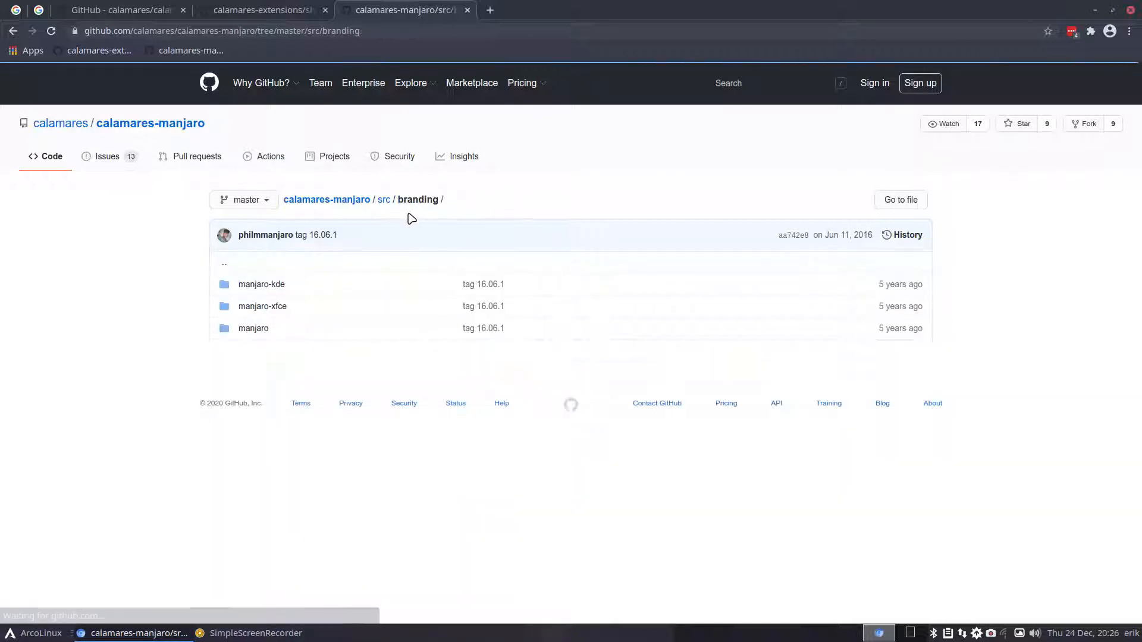
{"action": "left_click", "coordinate": [269, 314]}
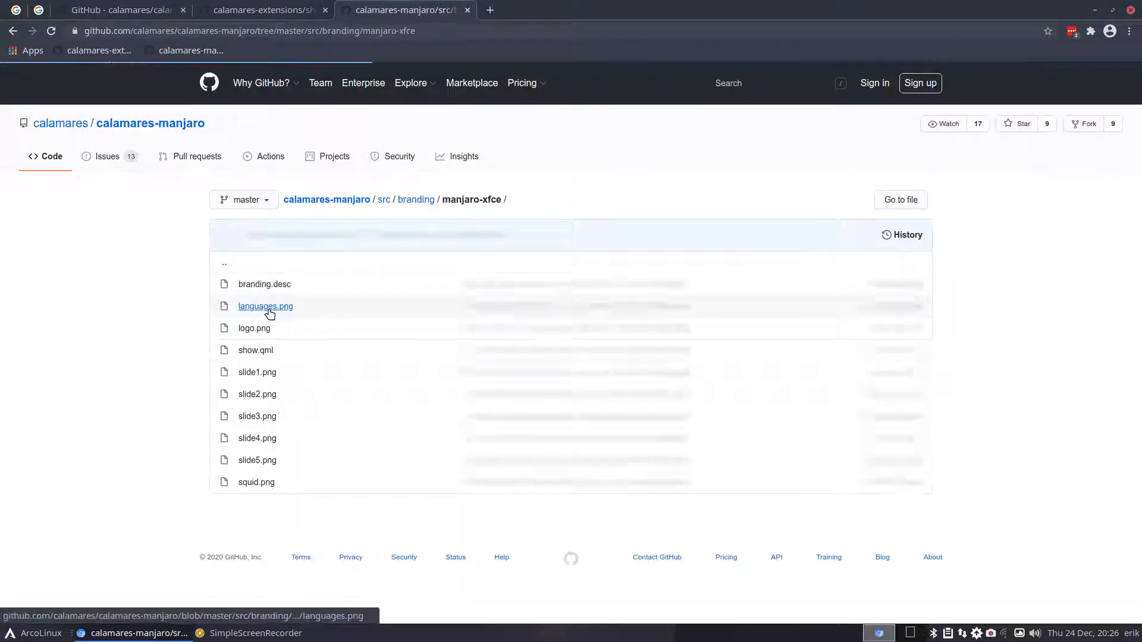
{"action": "left_click", "coordinate": [264, 351]}
- Scroll the manjaro-xfce slides, then open the manjaro-kde and kaos_branding show.qml bookmarks
{"action": "scroll", "coordinate": [267, 354], "scroll_direction": "down", "scroll_amount": 15}
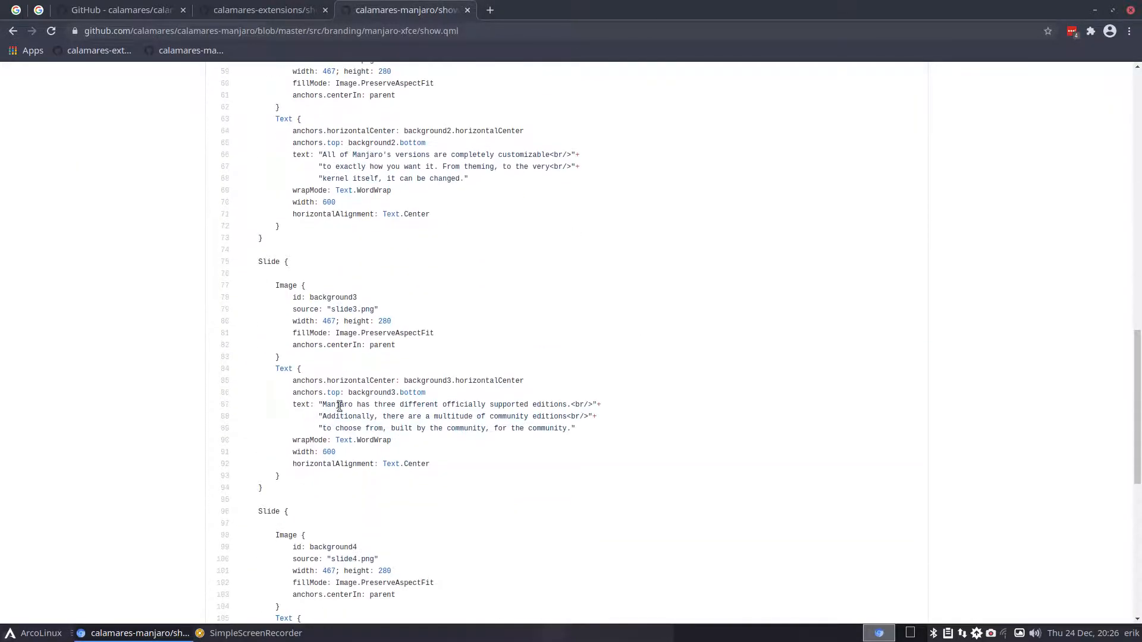
{"action": "scroll", "coordinate": [340, 406], "scroll_direction": "down", "scroll_amount": 1}
{"action": "scroll", "coordinate": [340, 406], "scroll_direction": "down", "scroll_amount": 7}
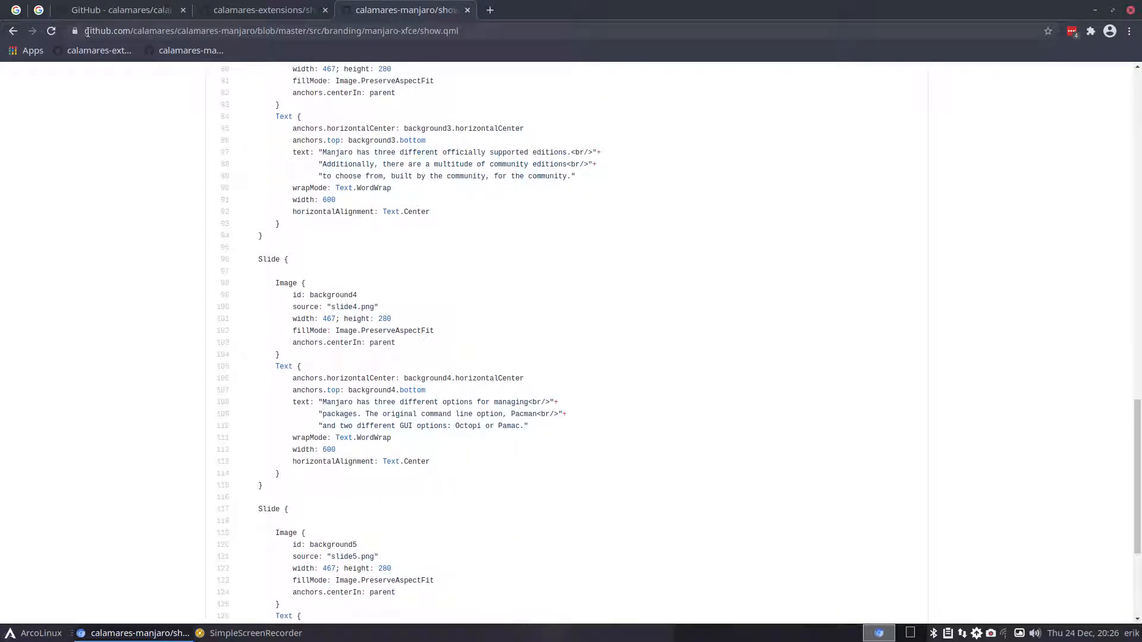
{"action": "left_click", "coordinate": [12, 31]}
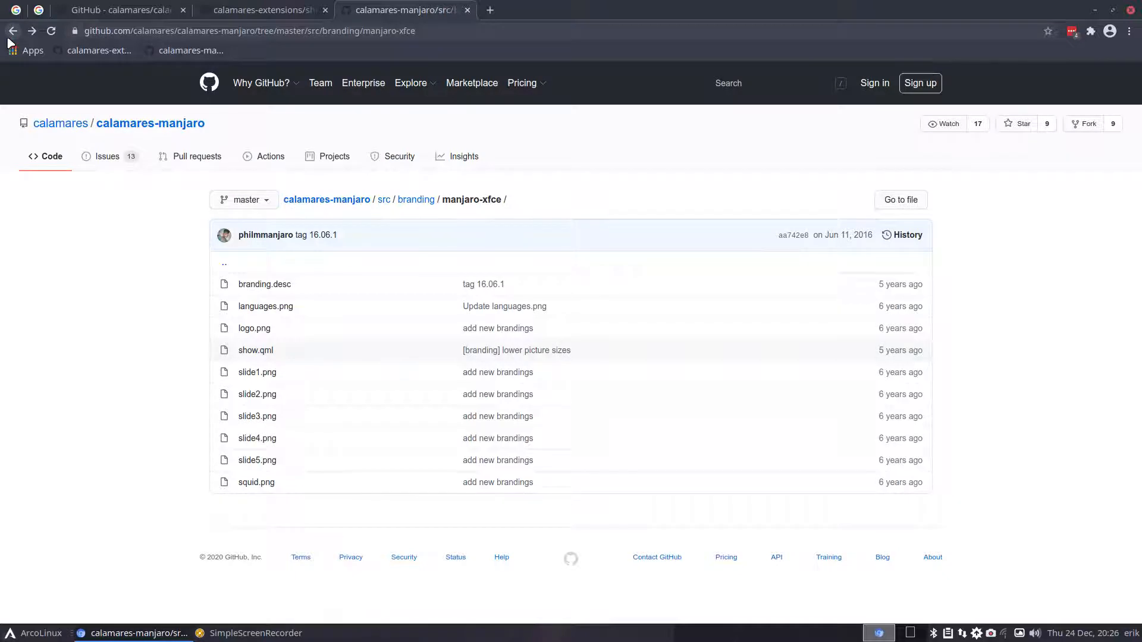
{"action": "left_click", "coordinate": [177, 52]}
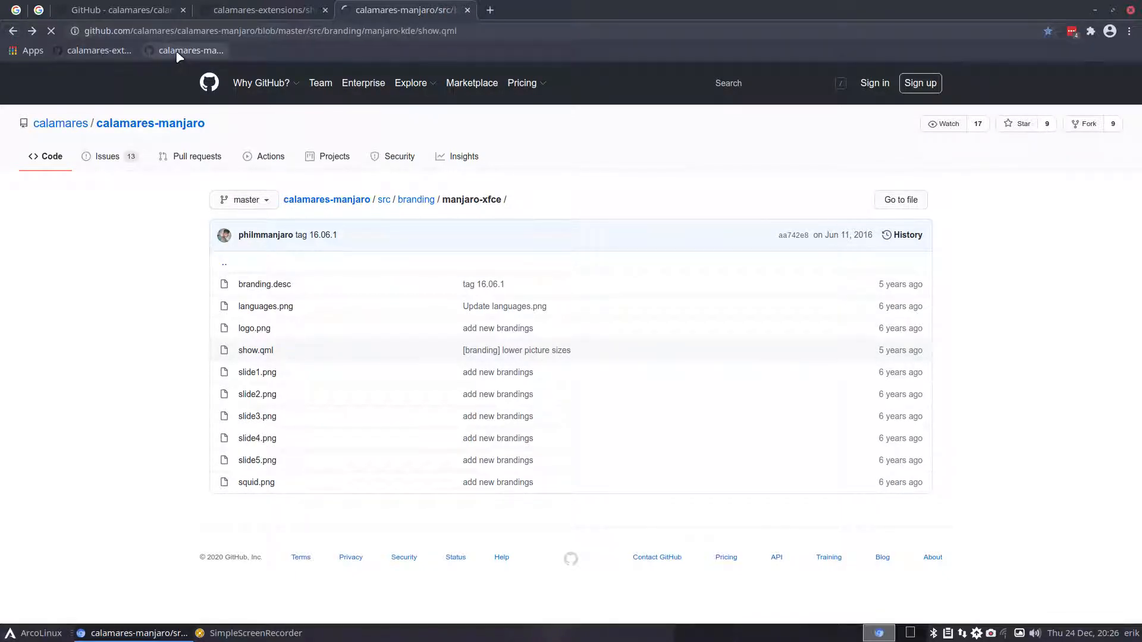
{"action": "left_click", "coordinate": [101, 52]}
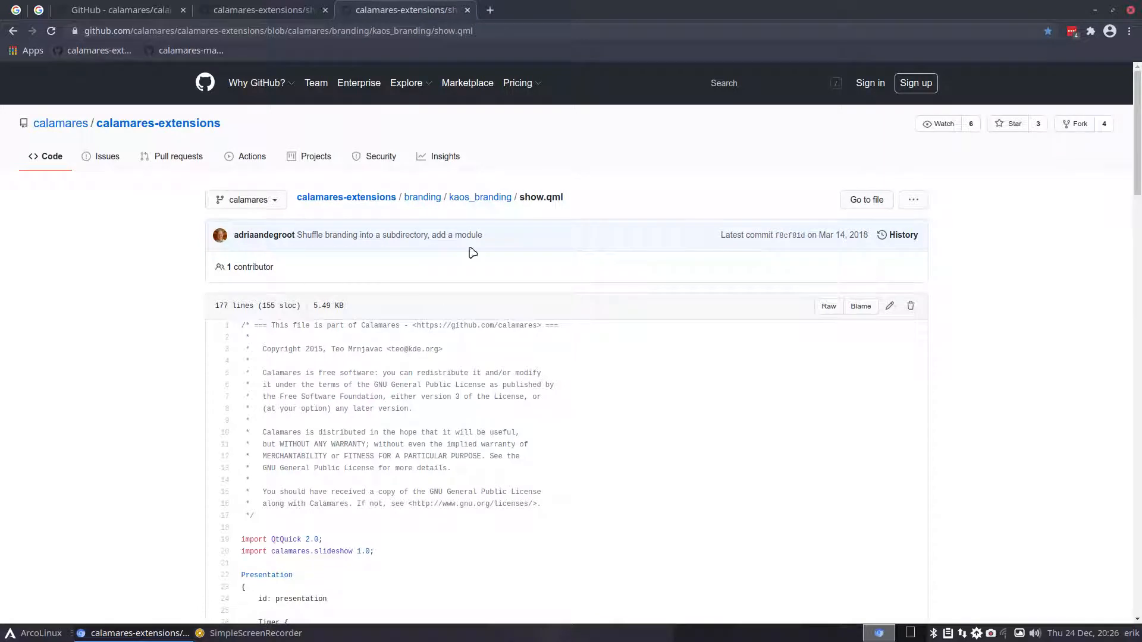
- Scroll the calamares-extensions kaos_branding show.qml and check its latest commit year
{"action": "scroll", "coordinate": [387, 416], "scroll_direction": "down", "scroll_amount": 8}
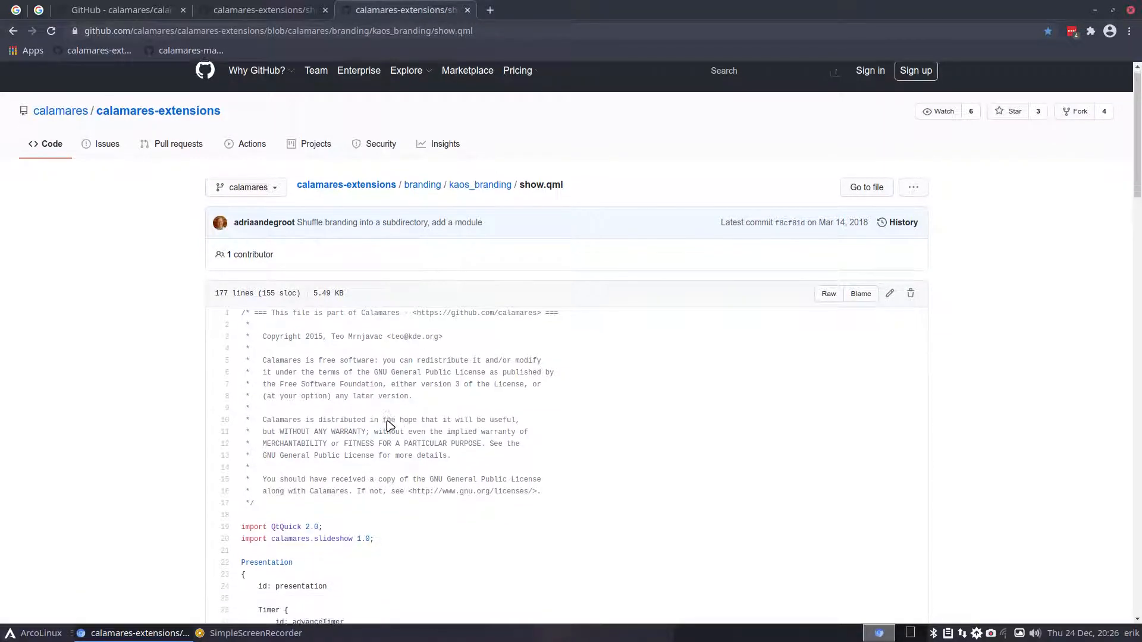
{"action": "scroll", "coordinate": [388, 415], "scroll_direction": "up", "scroll_amount": 8}
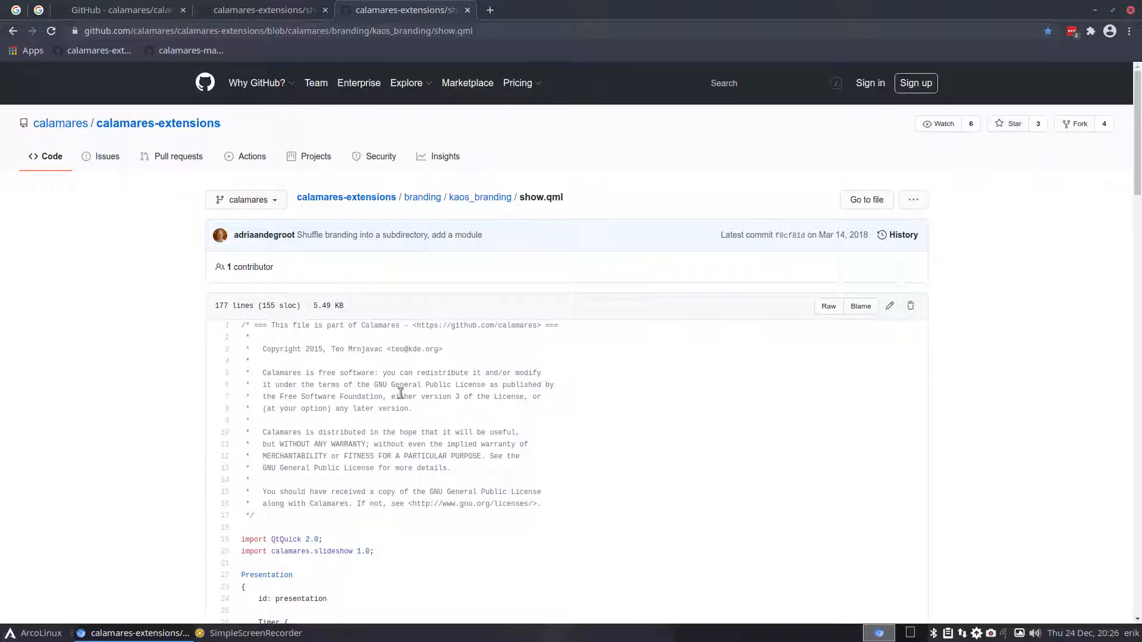
{"action": "left_click_drag", "start_coordinate": [872, 235], "coordinate": [835, 236]}
- Search Google for 'kaos github' and open the KaOS calamares repository from its organisation page
{"action": "left_click", "coordinate": [490, 10]}
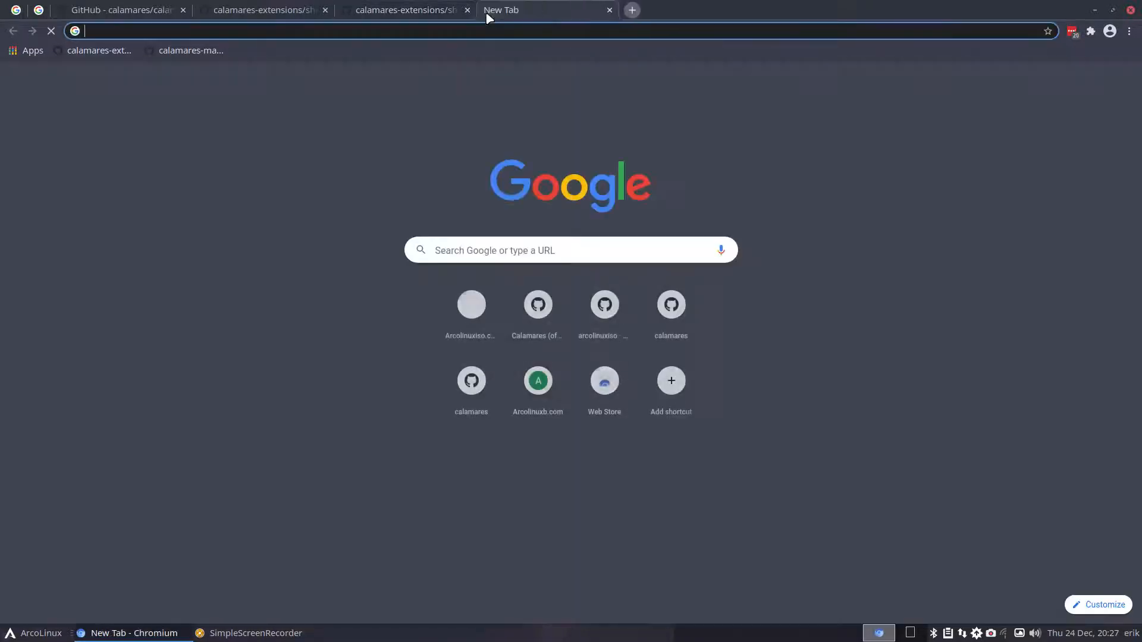
{"action": "type", "text": "kaos gith"}
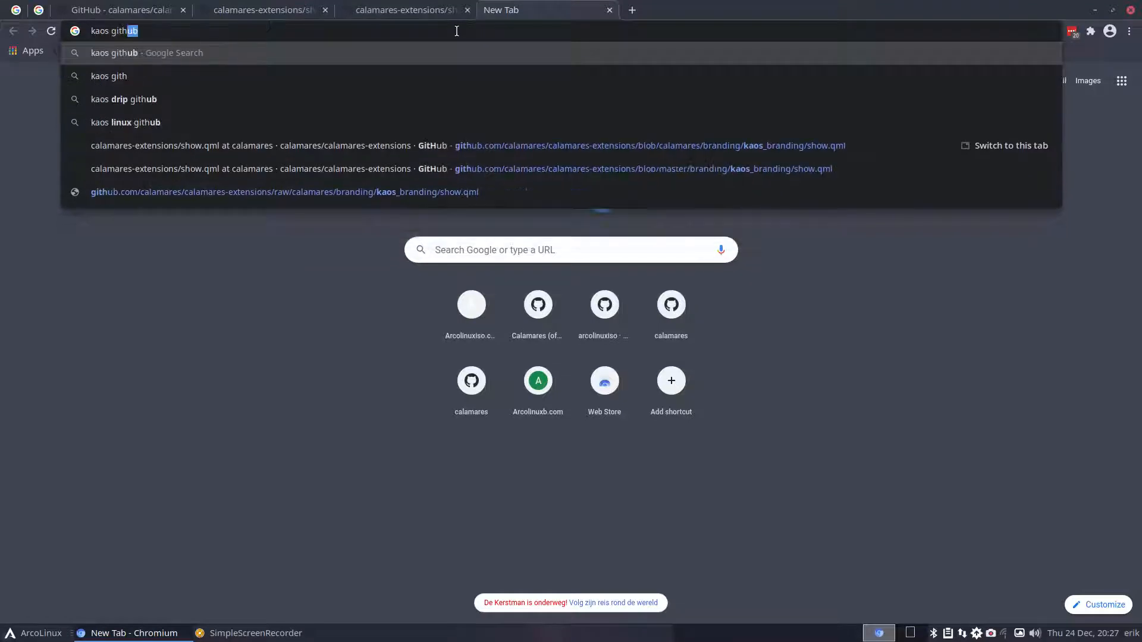
{"action": "key", "text": "Return"}
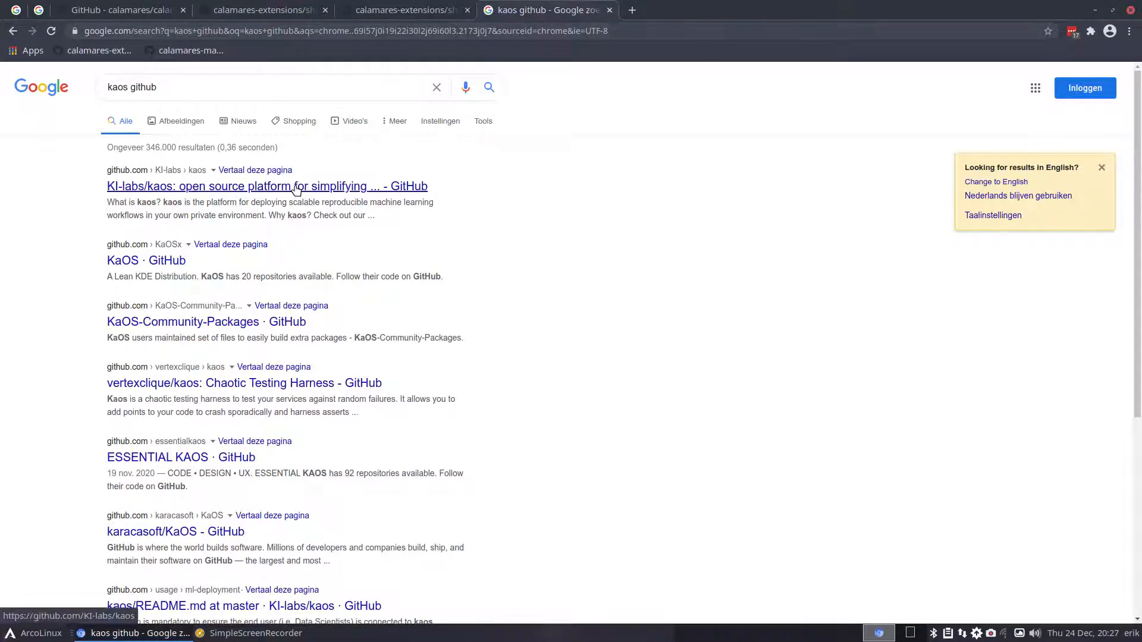
{"action": "left_click", "coordinate": [169, 262]}
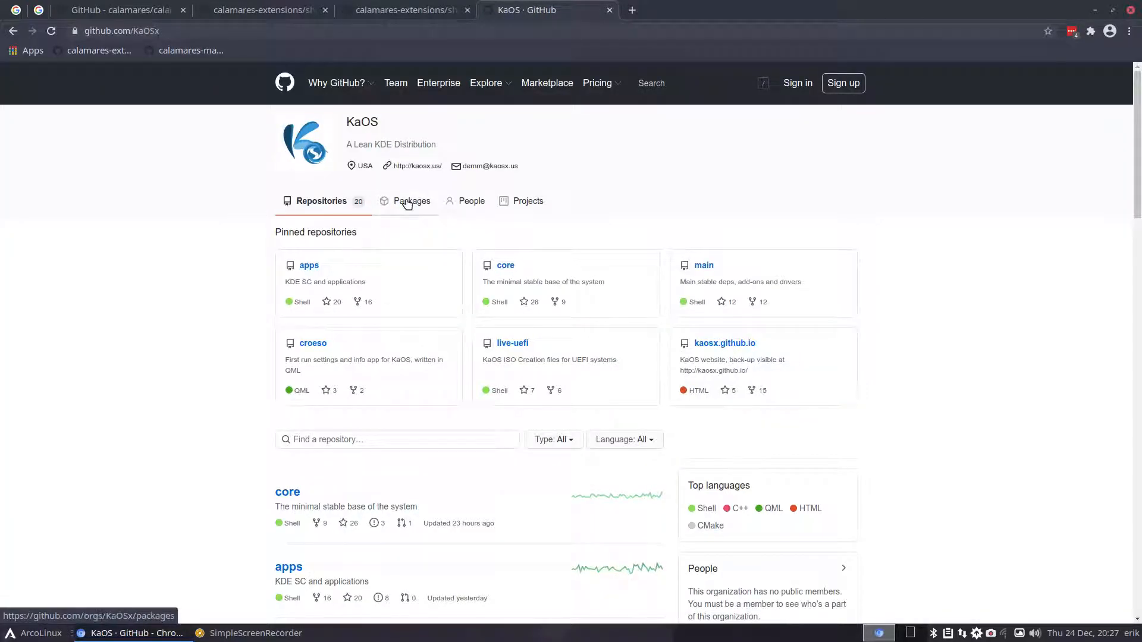
{"action": "left_click", "coordinate": [370, 441]}
{"action": "type", "text": "cal"}
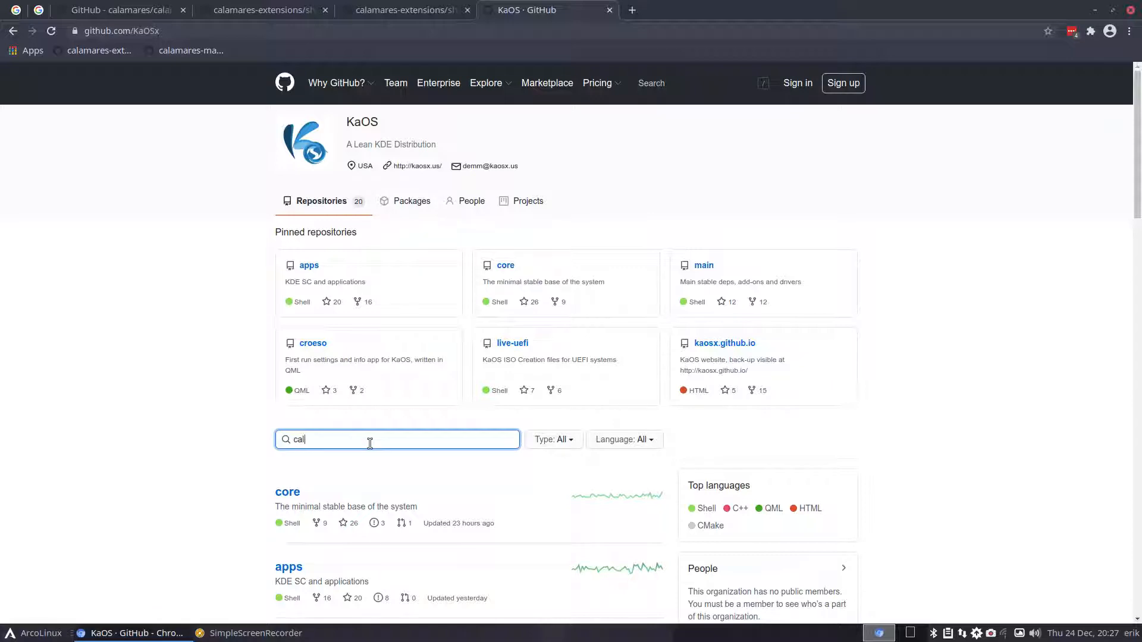
{"action": "type", "text": "amares"}
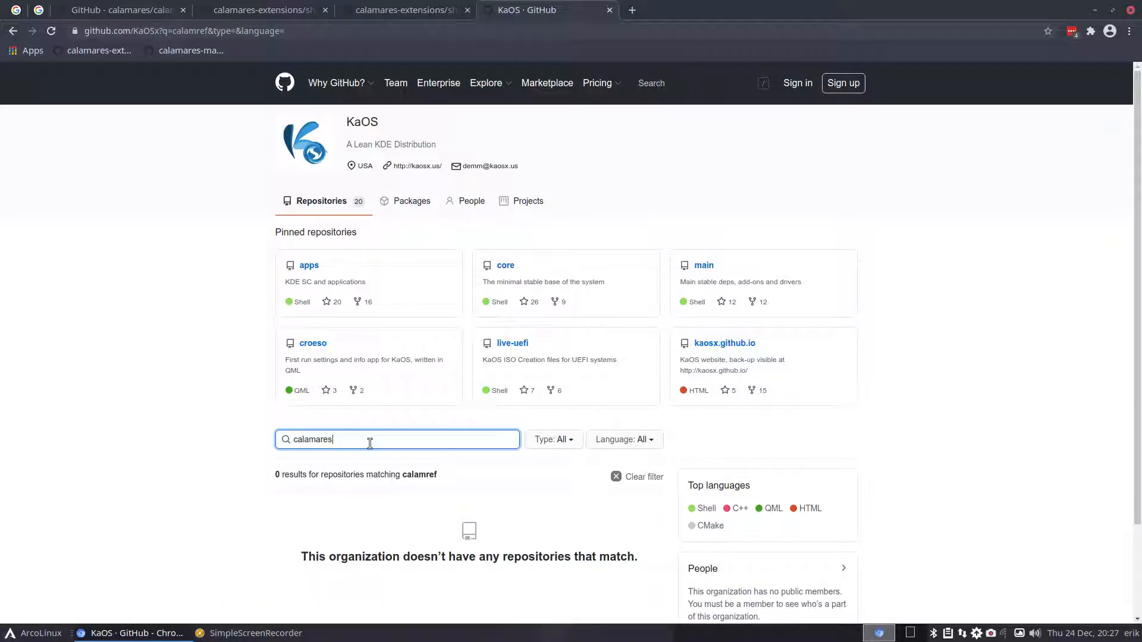
{"action": "scroll", "coordinate": [357, 440], "scroll_direction": "down", "scroll_amount": 2}
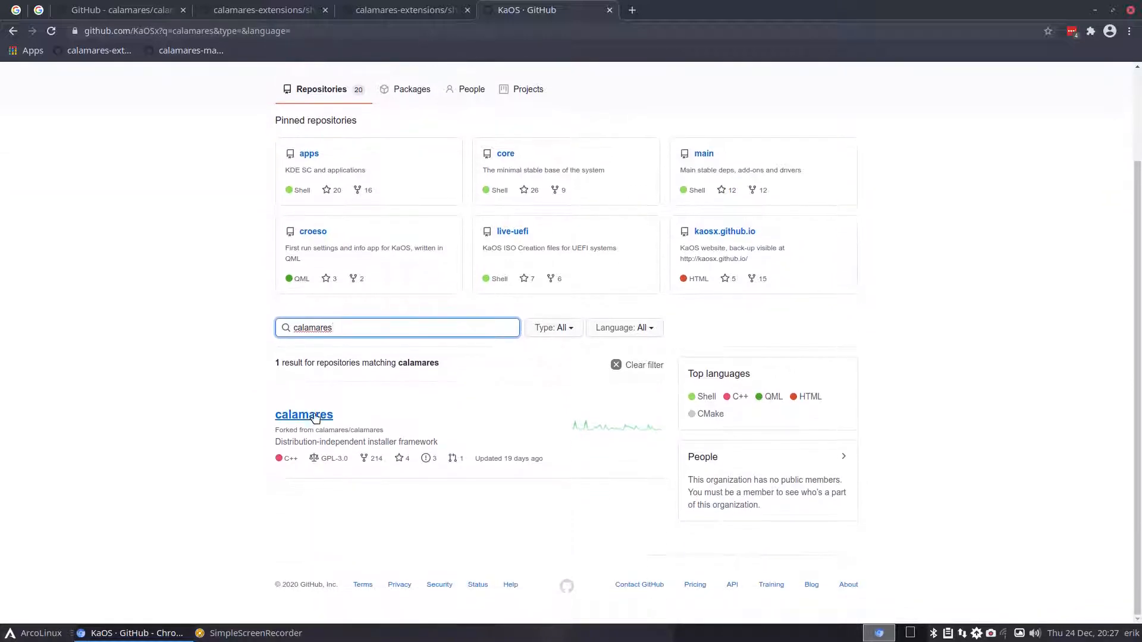
{"action": "left_click", "coordinate": [319, 418]}
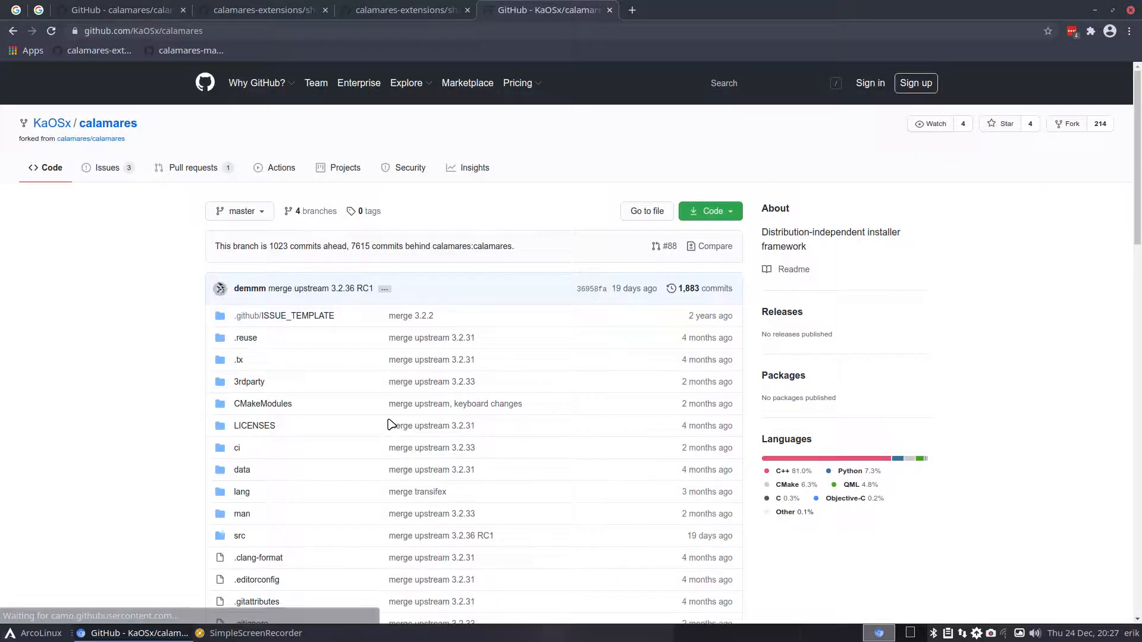
- Open src/branding/kaos_branding/show.qml and scroll its slides, noting the white colour value
{"action": "scroll", "coordinate": [248, 524], "scroll_direction": "down", "scroll_amount": 3}
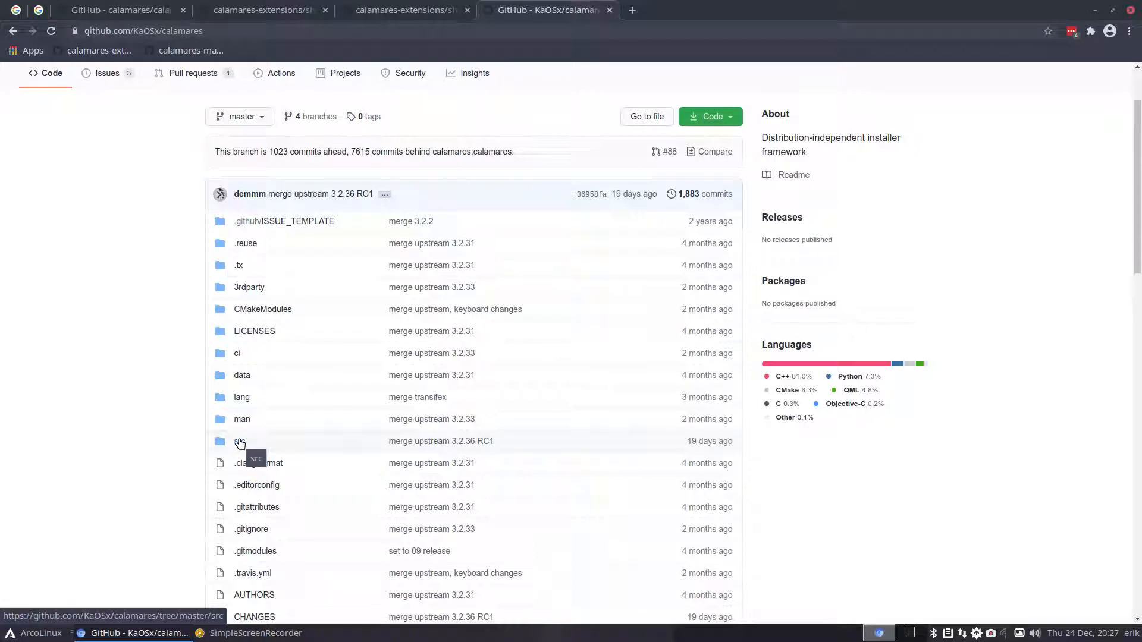
{"action": "left_click", "coordinate": [239, 444]}
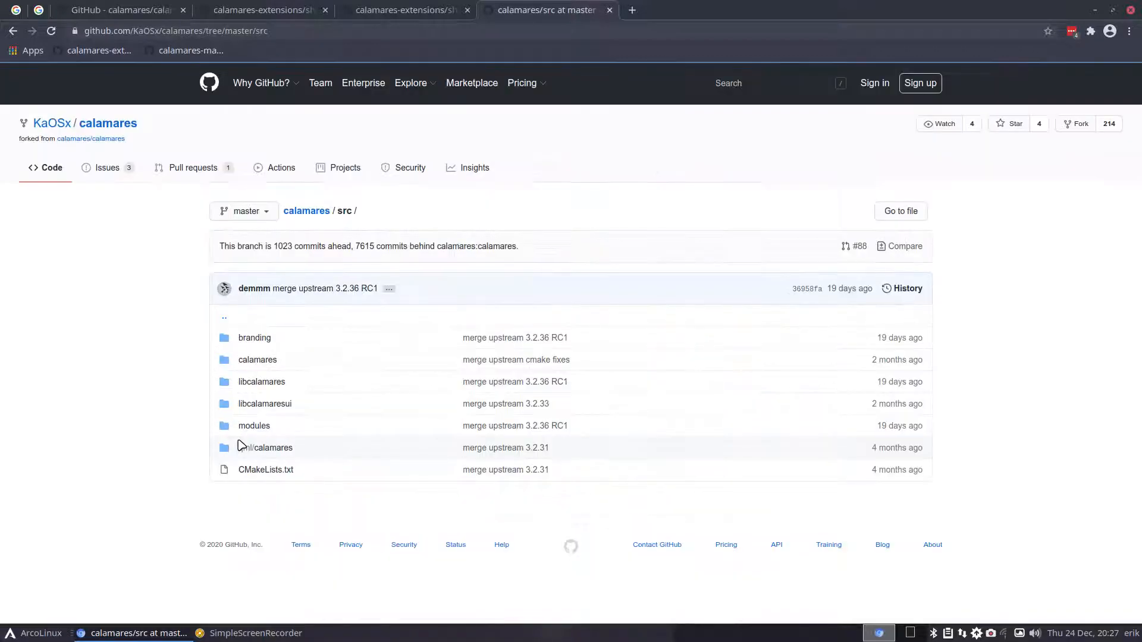
{"action": "left_click", "coordinate": [260, 337]}
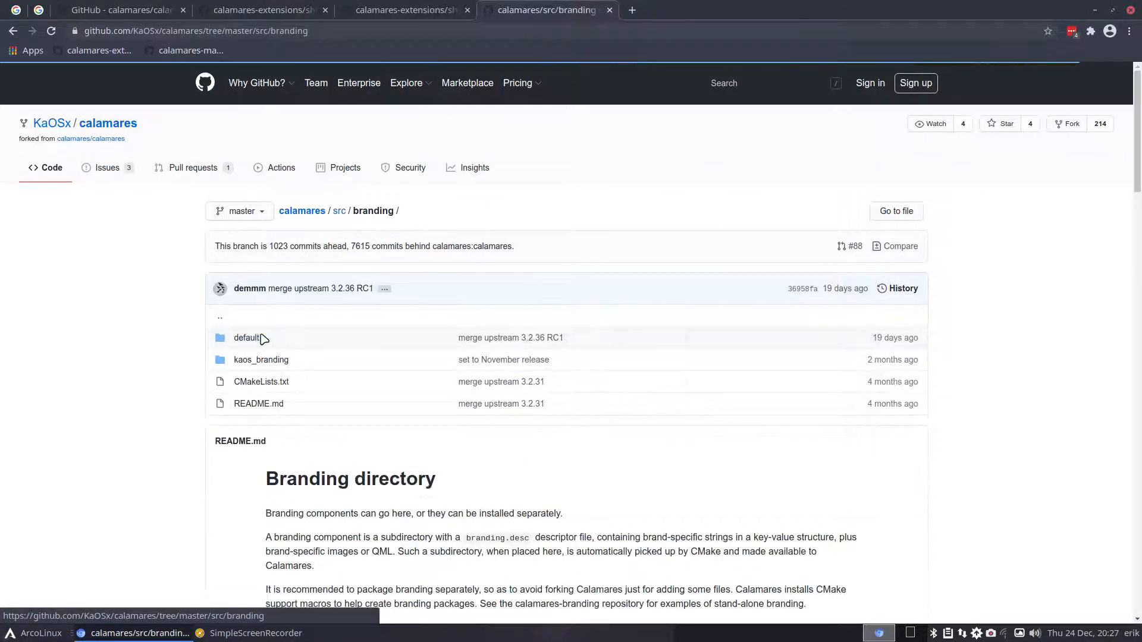
{"action": "left_click", "coordinate": [258, 360]}
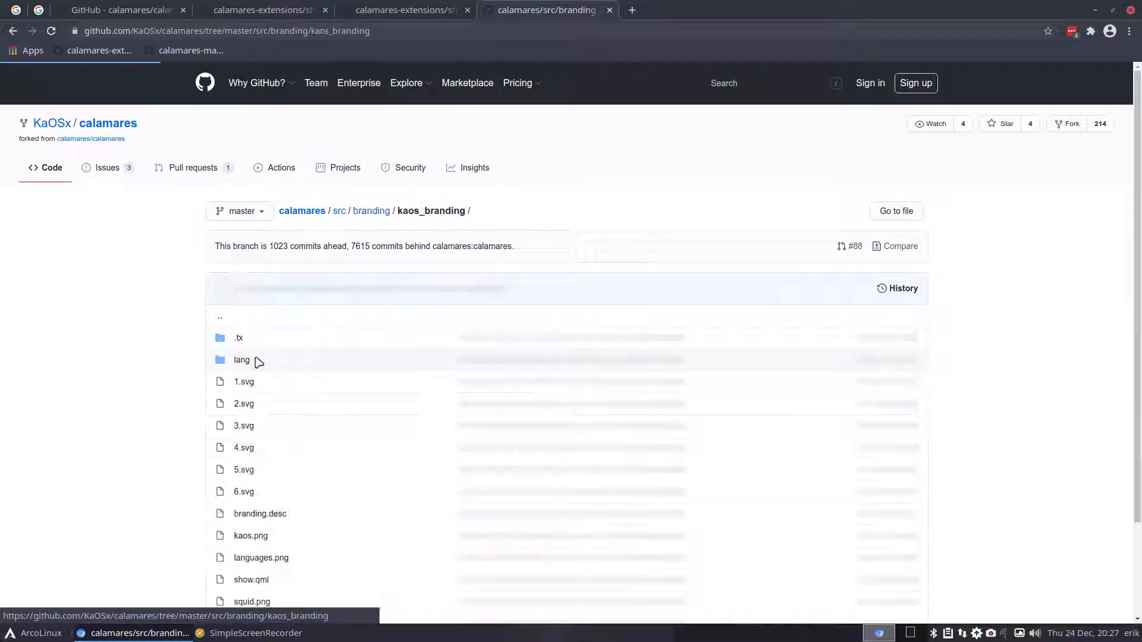
{"action": "scroll", "coordinate": [259, 411], "scroll_direction": "down", "scroll_amount": 3}
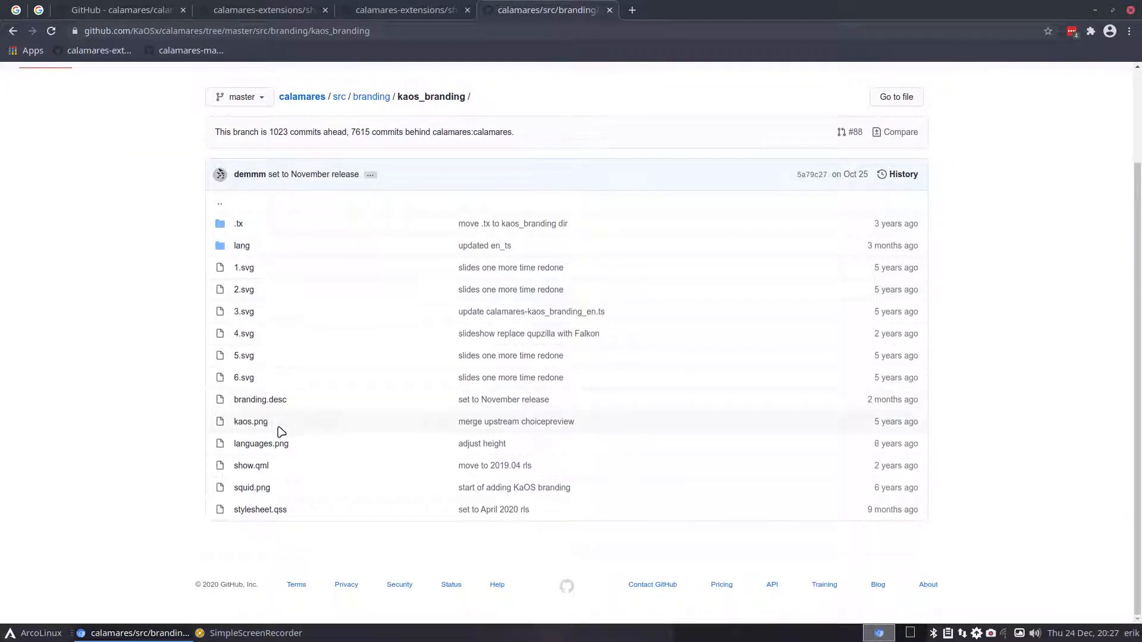
{"action": "left_click", "coordinate": [262, 466]}
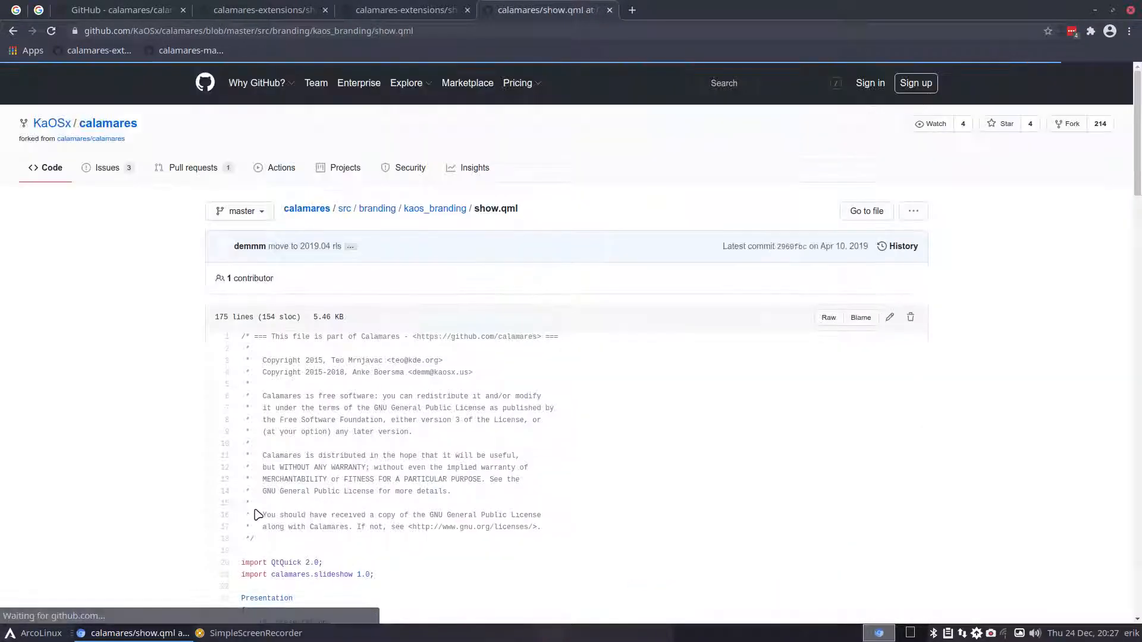
{"action": "scroll", "coordinate": [383, 450], "scroll_direction": "down", "scroll_amount": 10}
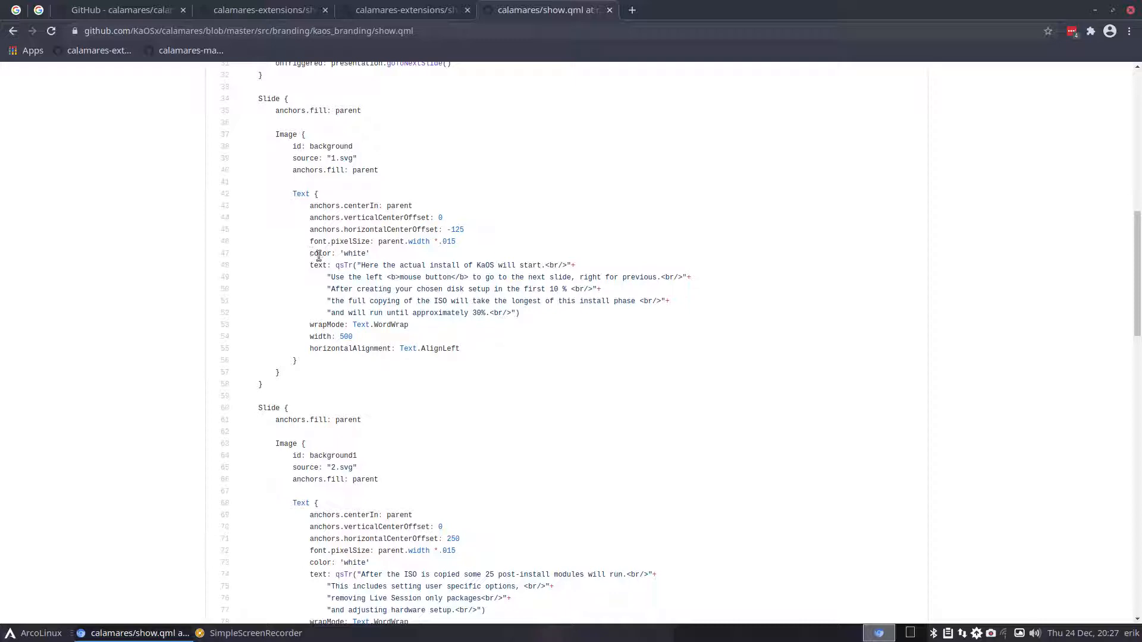
{"action": "double_click", "coordinate": [357, 254]}
{"action": "scroll", "coordinate": [364, 289], "scroll_direction": "down", "scroll_amount": 4}
{"action": "scroll", "coordinate": [367, 293], "scroll_direction": "down", "scroll_amount": 3}
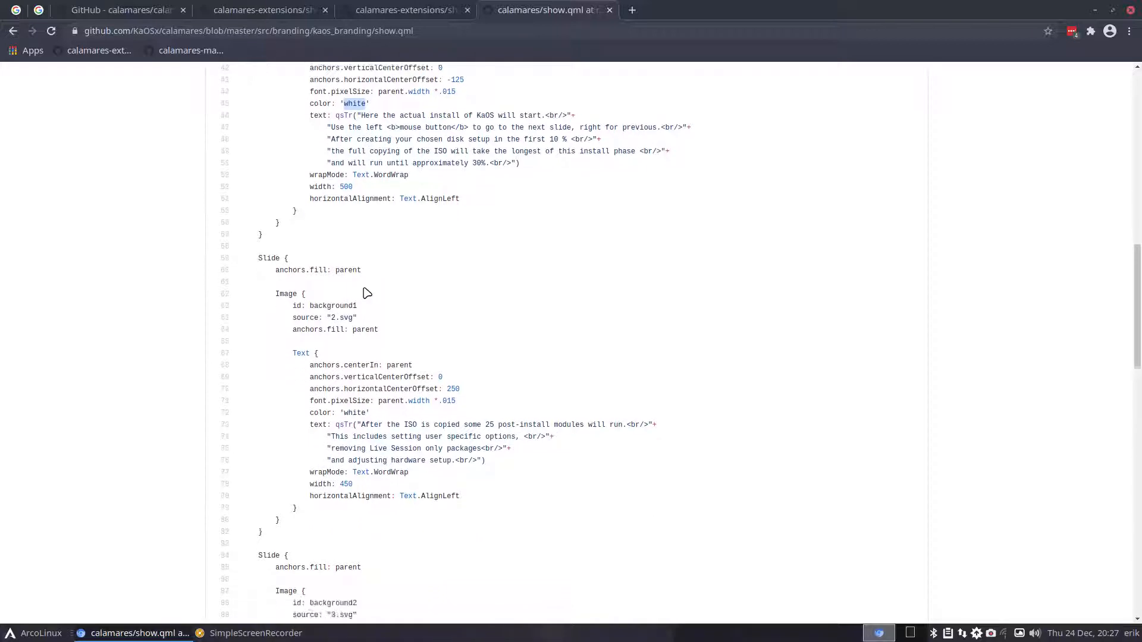
{"action": "scroll", "coordinate": [367, 292], "scroll_direction": "down", "scroll_amount": 4}
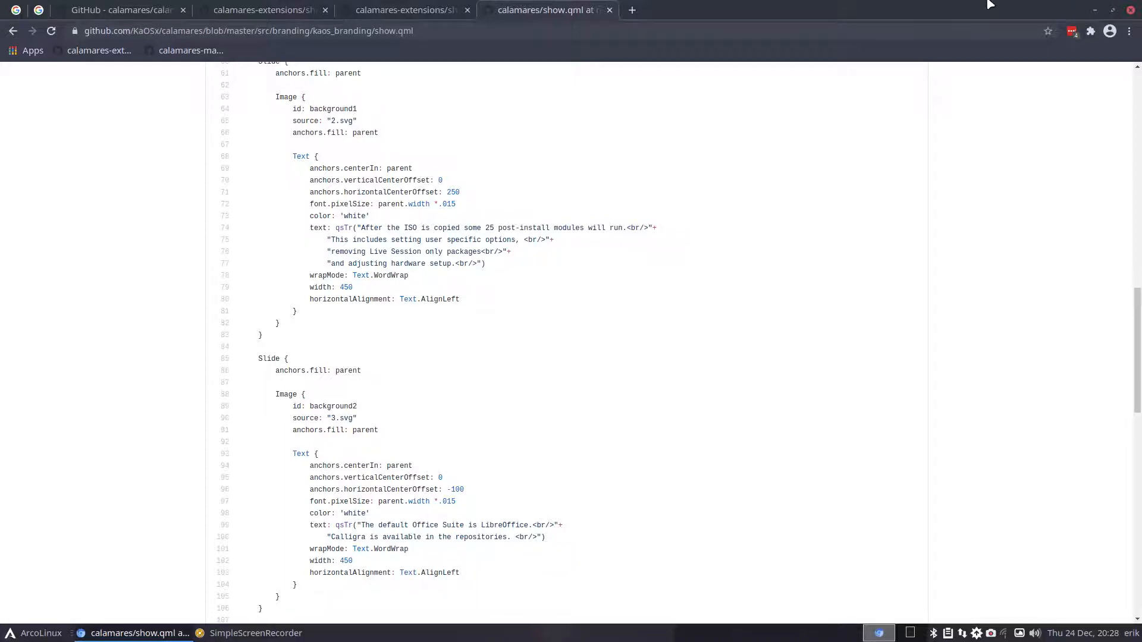
- Switch back to the calamares-extensions show.qml tab and scroll through it
{"action": "key", "text": "ctrl+Page_Up"}
{"action": "scroll", "coordinate": [359, 360], "scroll_direction": "down", "scroll_amount": 3}
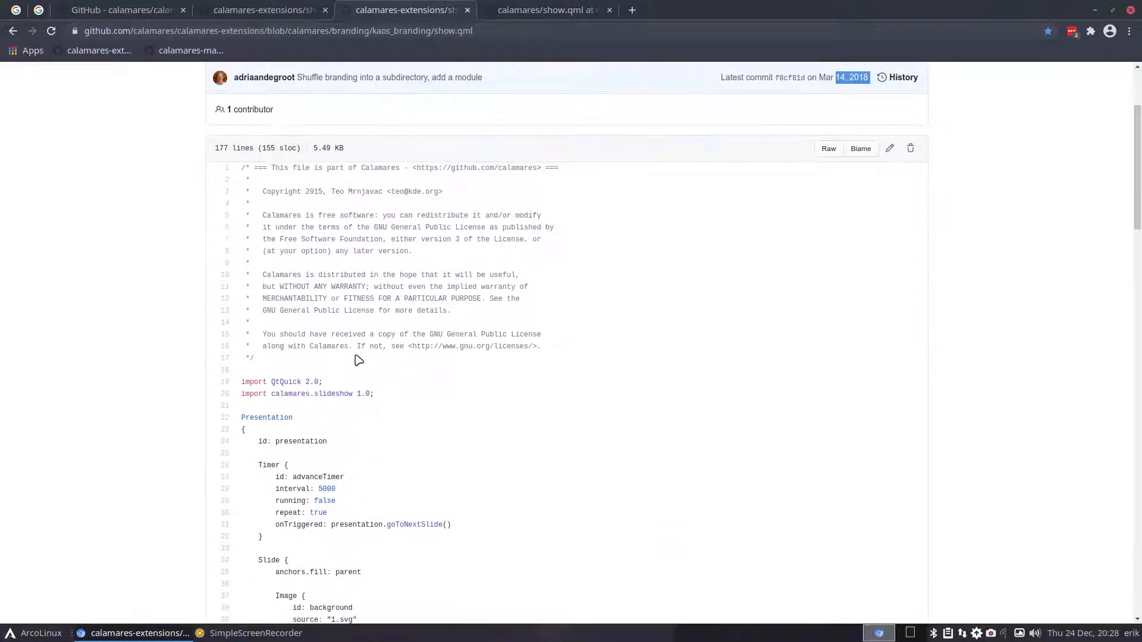
{"action": "scroll", "coordinate": [339, 326], "scroll_direction": "down", "scroll_amount": 2}
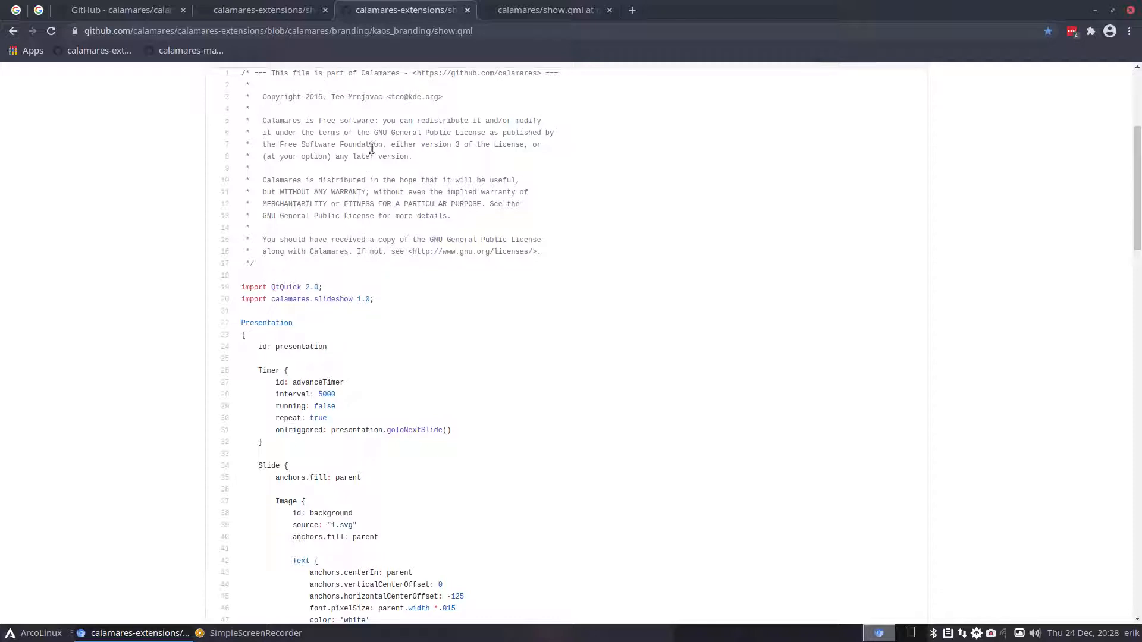
- Minimize Chromium and open a maximized Thunar on the CARLI folder in icon view
{"action": "left_click", "coordinate": [1095, 10]}
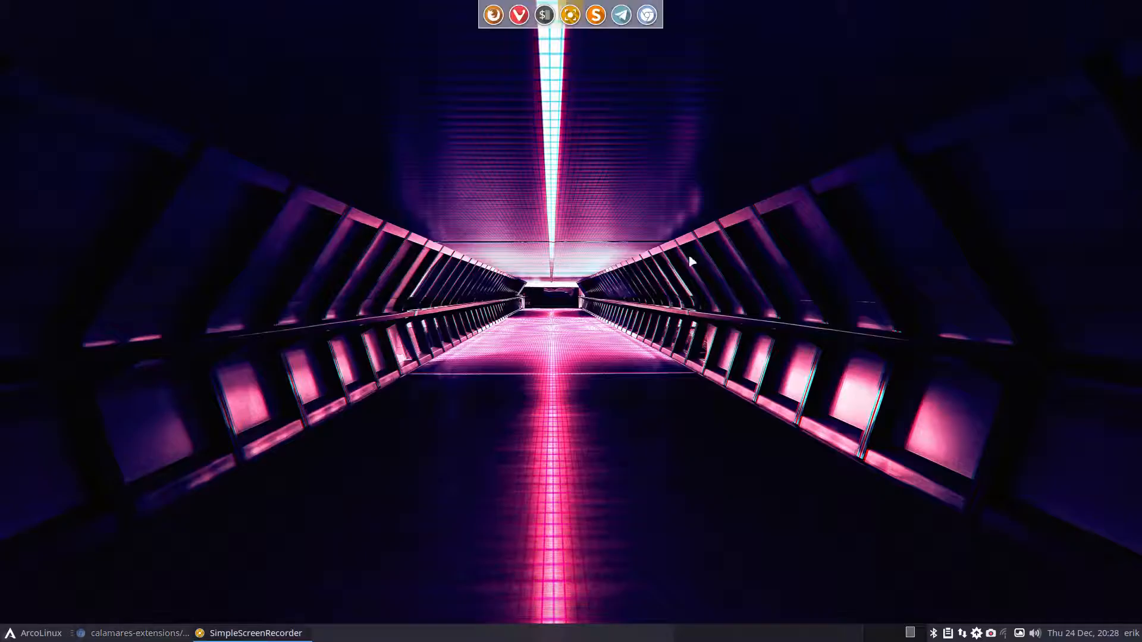
{"action": "key", "text": "super+shift+Return"}
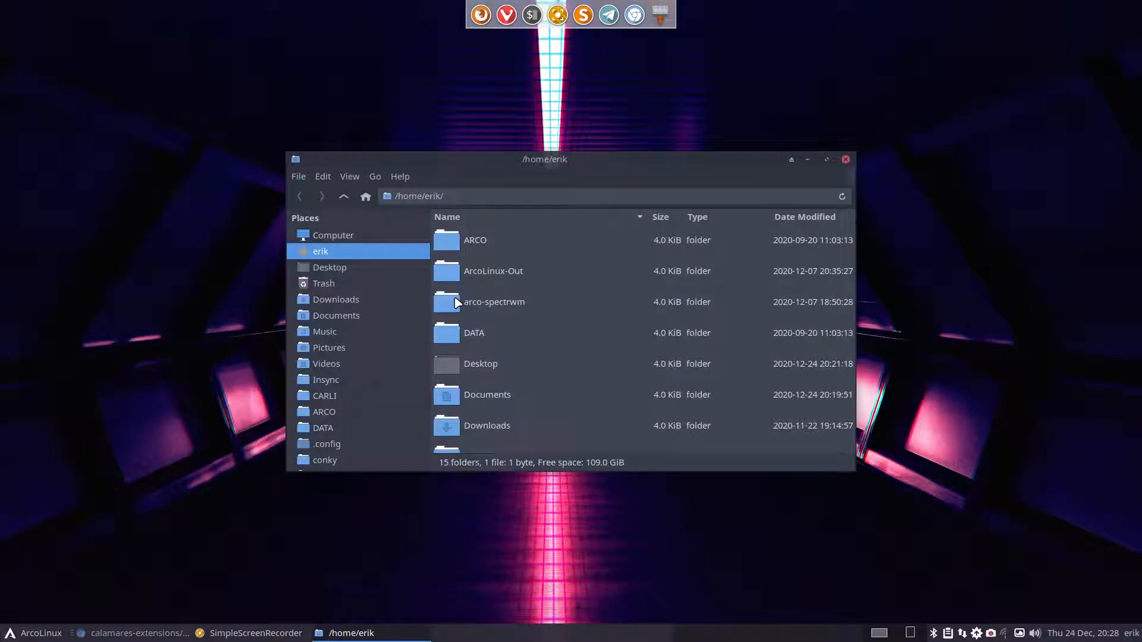
{"action": "double_click", "coordinate": [570, 162]}
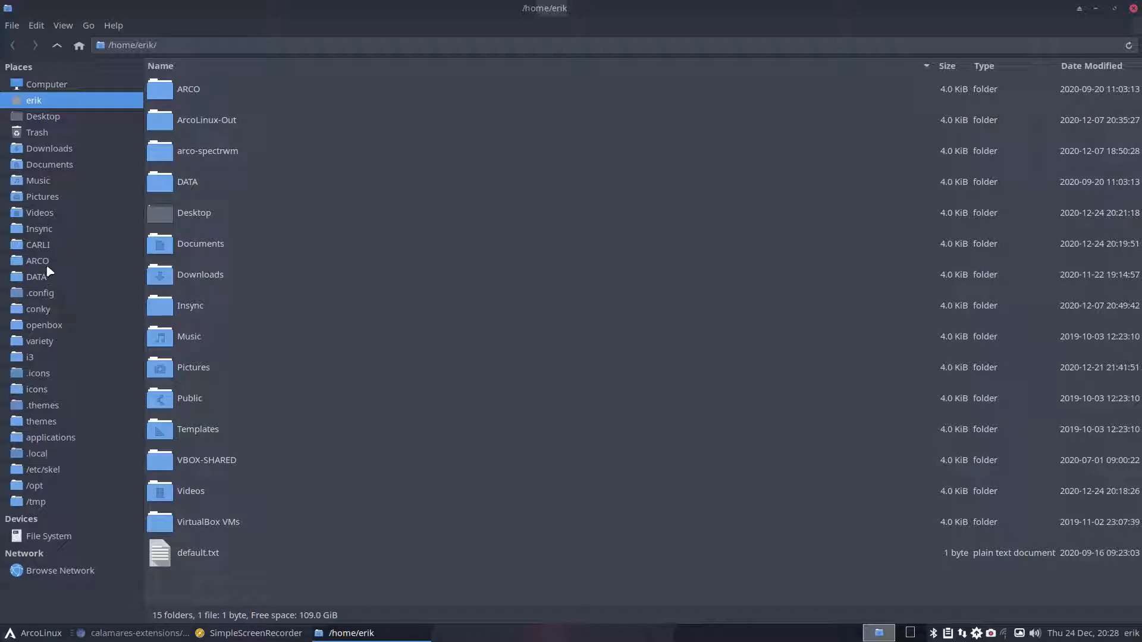
{"action": "left_click", "coordinate": [44, 245]}
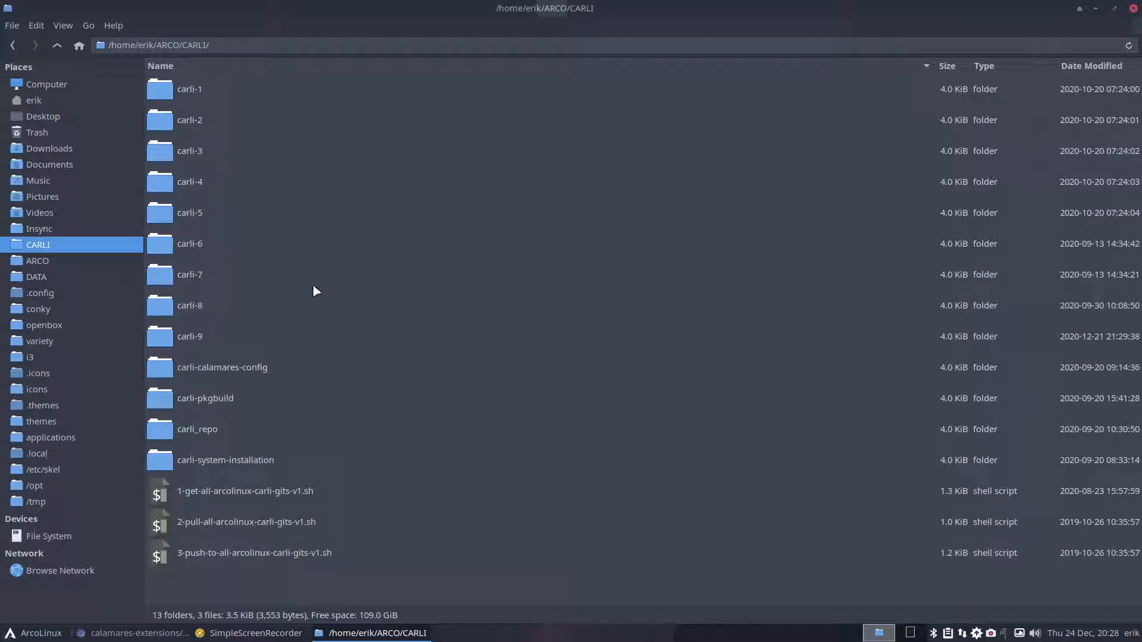
{"action": "key", "text": "ctrl+1"}
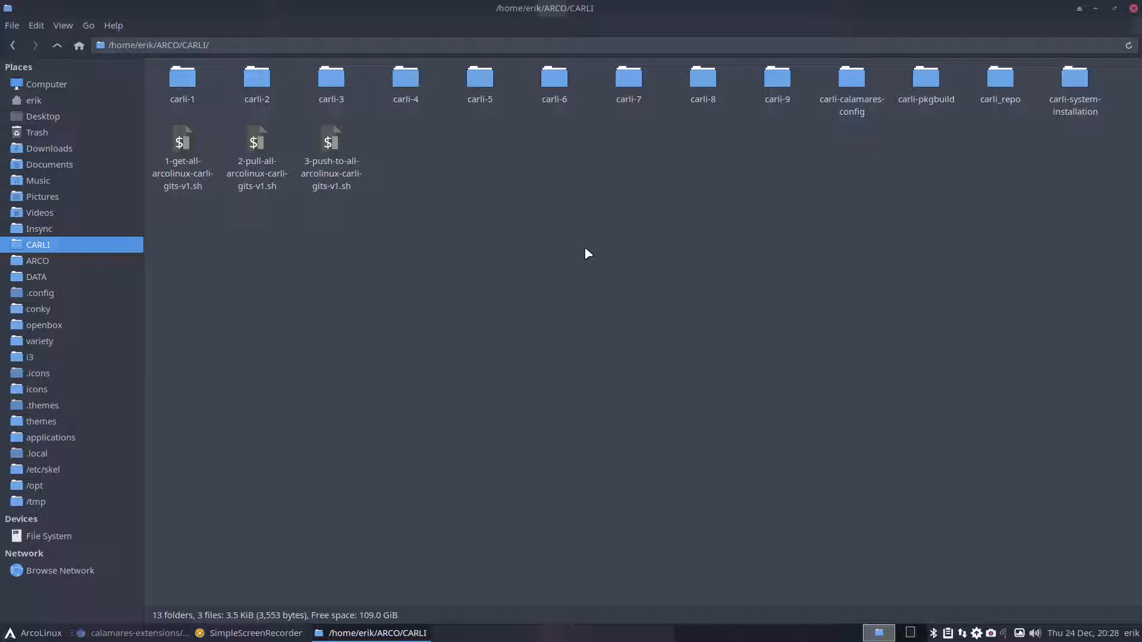
- Navigate into carli-calamares-config/etc/calamares/branding/default after briefly checking carli-9
{"action": "double_click", "coordinate": [778, 79]}
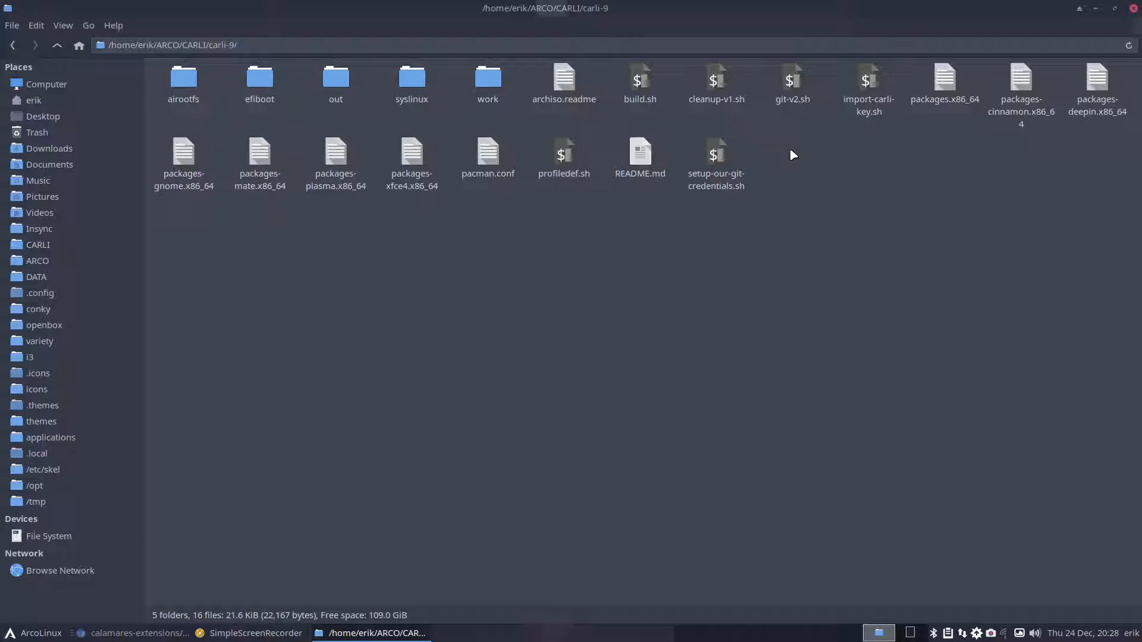
{"action": "left_click", "coordinate": [57, 45]}
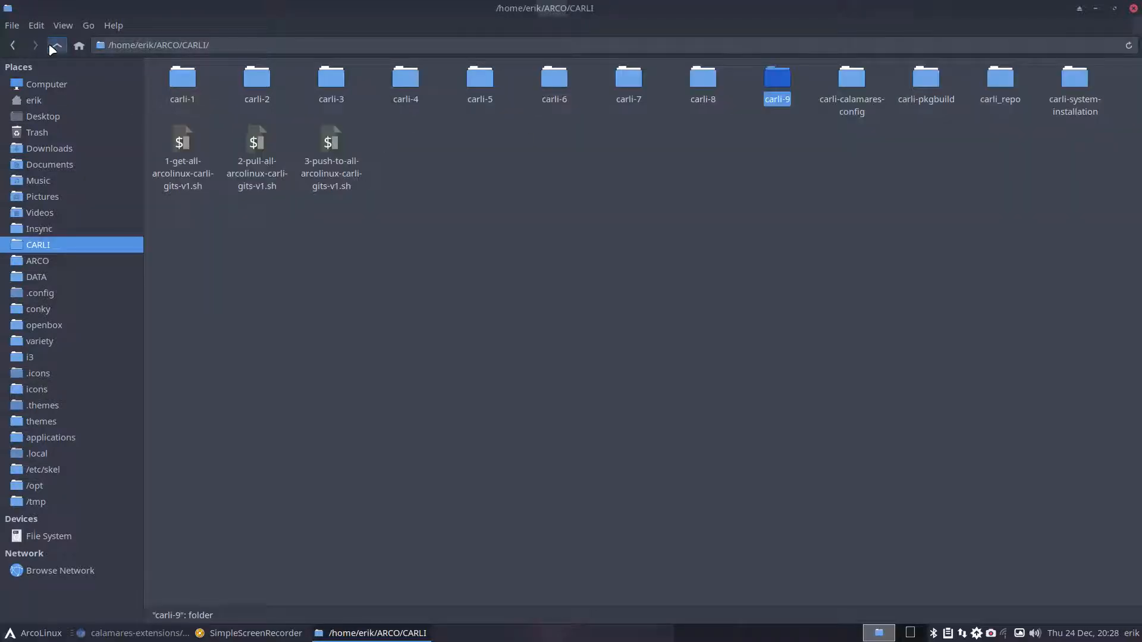
{"action": "double_click", "coordinate": [852, 80]}
{"action": "double_click", "coordinate": [175, 82]}
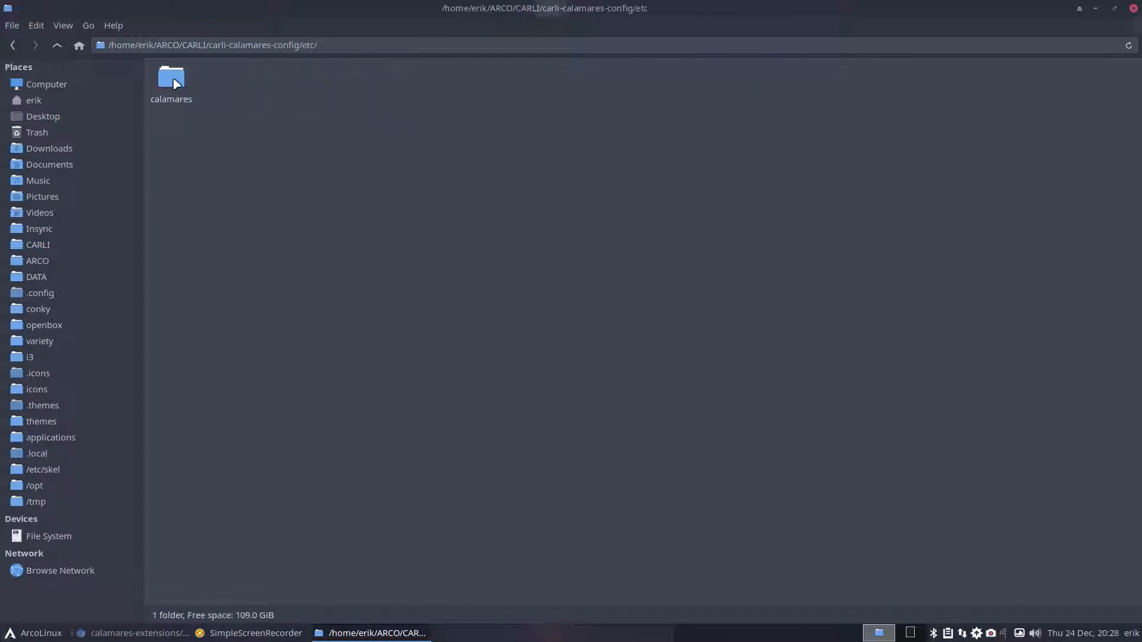
{"action": "double_click", "coordinate": [174, 81]}
{"action": "left_click", "coordinate": [177, 84]}
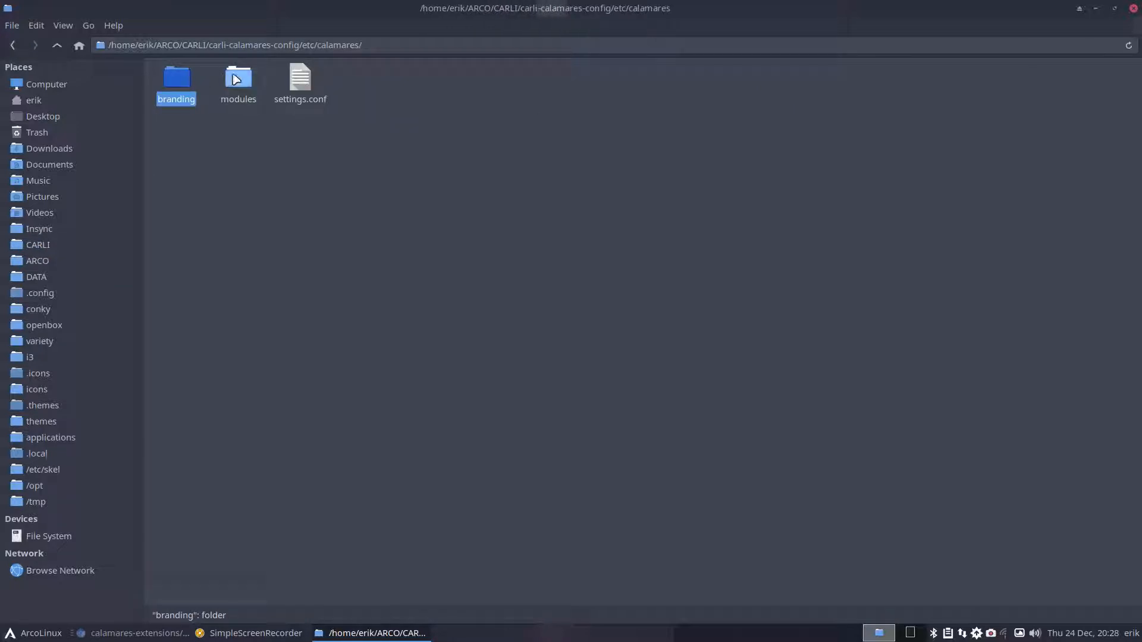
{"action": "left_click", "coordinate": [234, 76]}
{"action": "left_click", "coordinate": [156, 80]}
{"action": "double_click", "coordinate": [173, 81]}
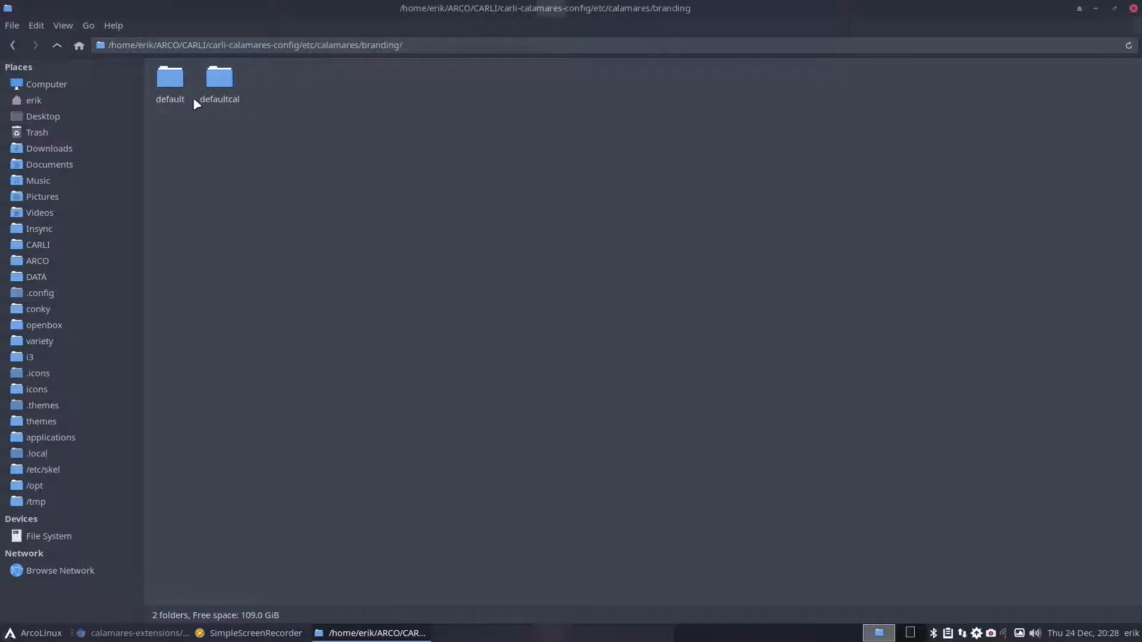
{"action": "left_click", "coordinate": [228, 79]}
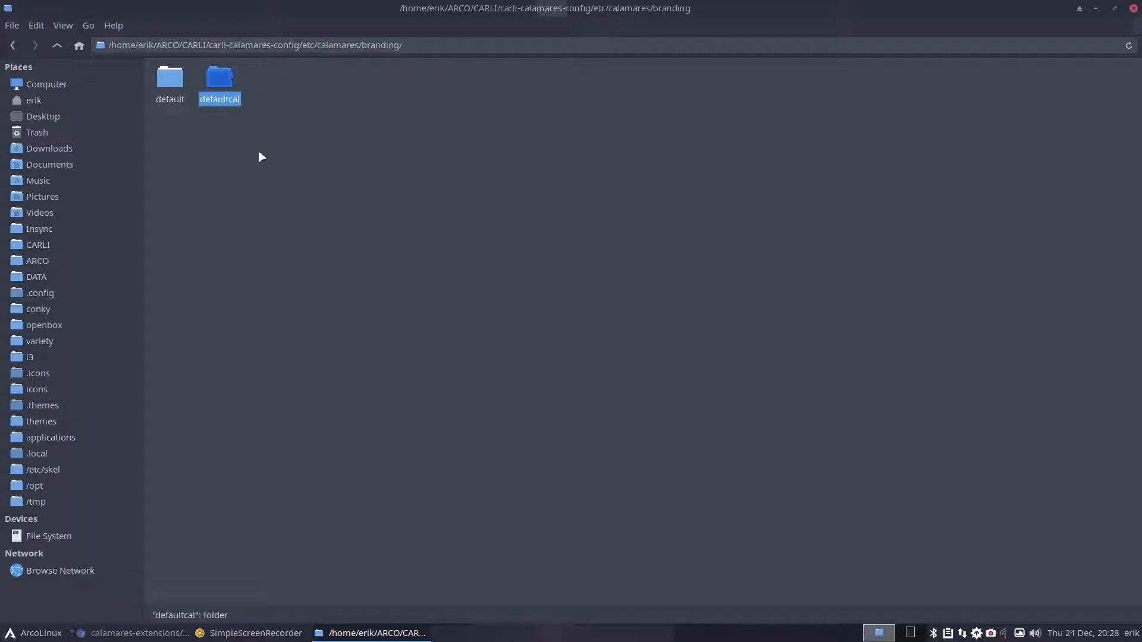
{"action": "double_click", "coordinate": [178, 89]}
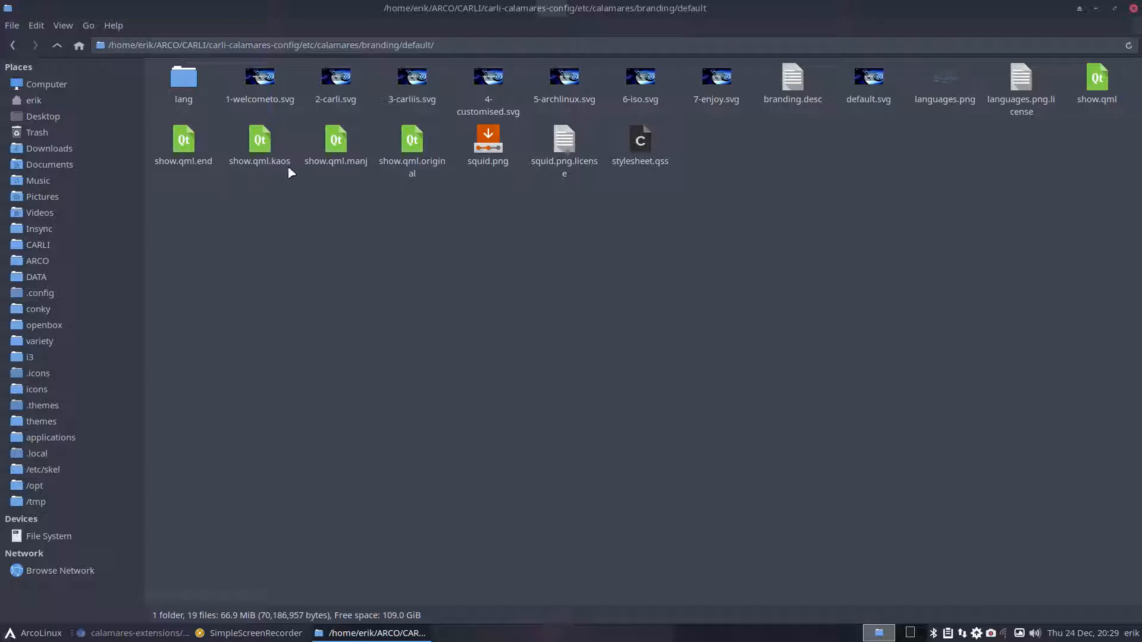
- Select show.qml together with show.qml.end
{"action": "left_click", "coordinate": [1102, 82]}
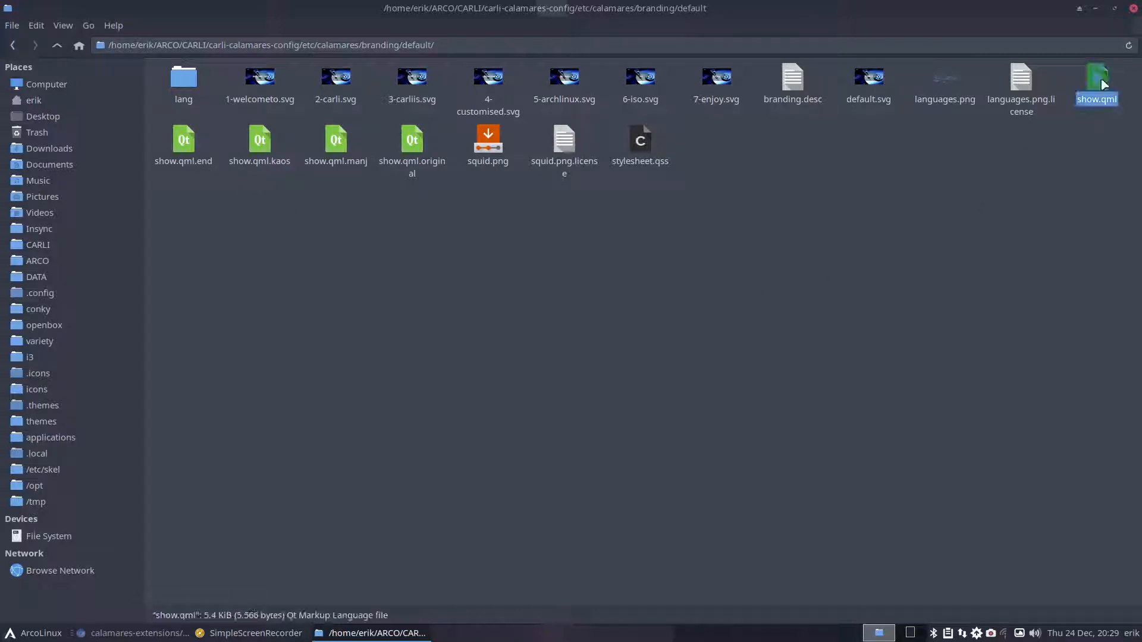
{"action": "left_click", "coordinate": [183, 141]}
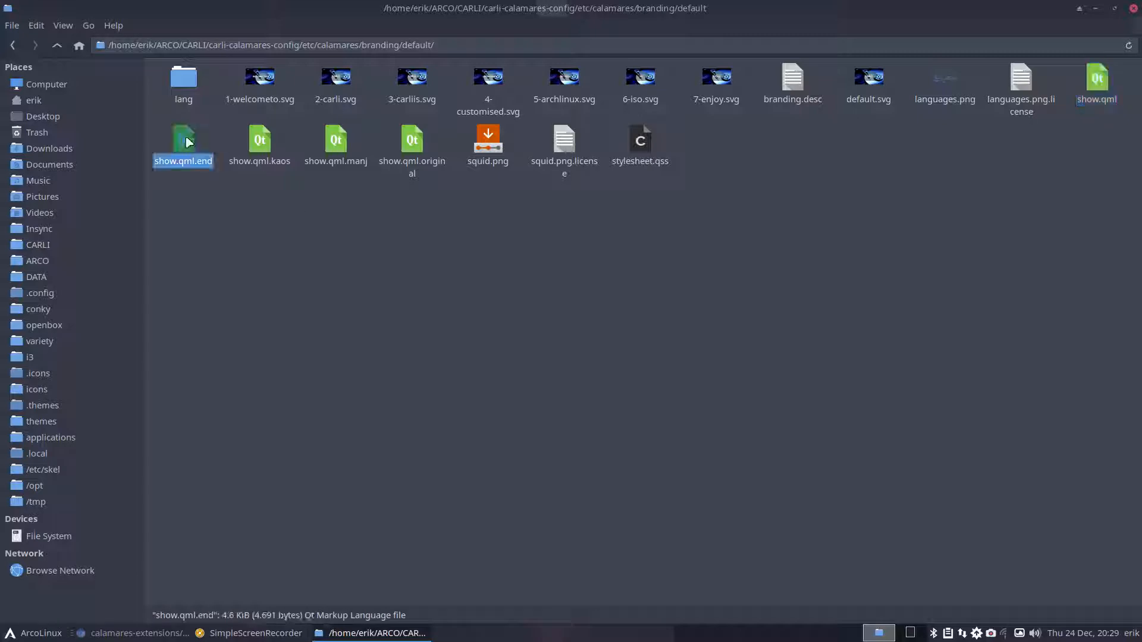
{"action": "left_click", "coordinate": [1099, 83]}
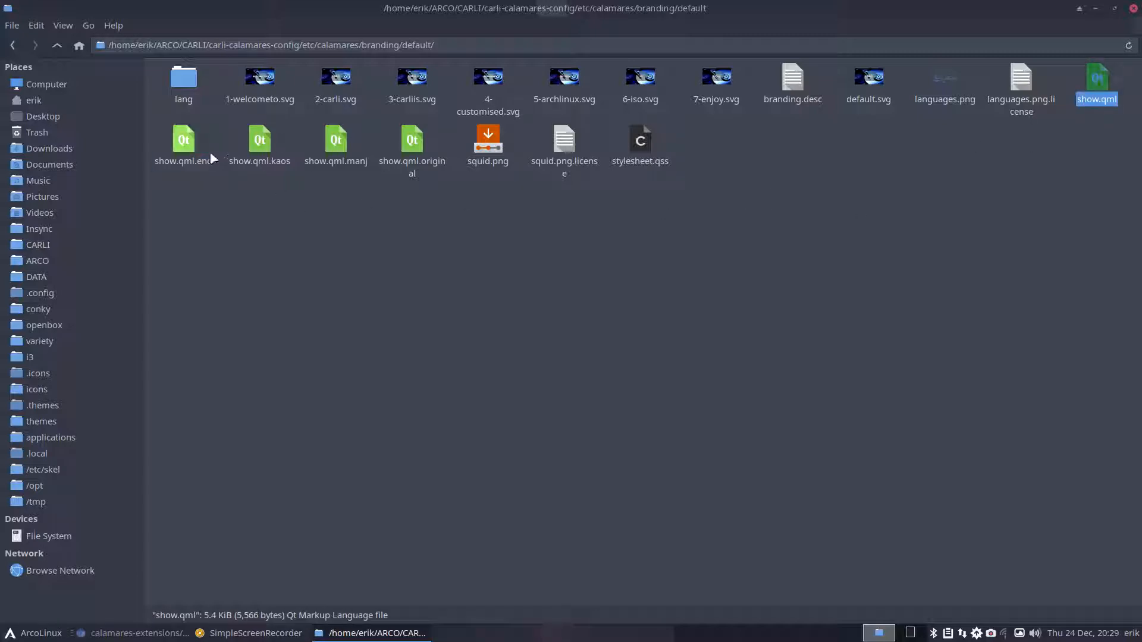
{"action": "left_click", "coordinate": [186, 143], "text": "ctrl"}
{"action": "right_click", "coordinate": [186, 143]}
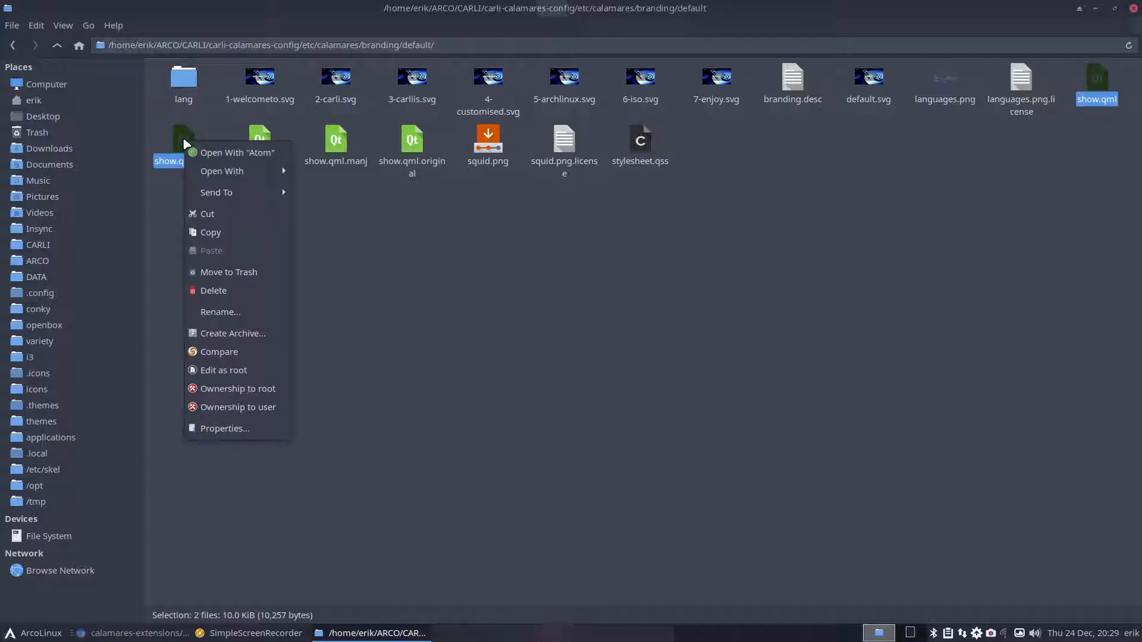
{"action": "left_click", "coordinate": [227, 352]}
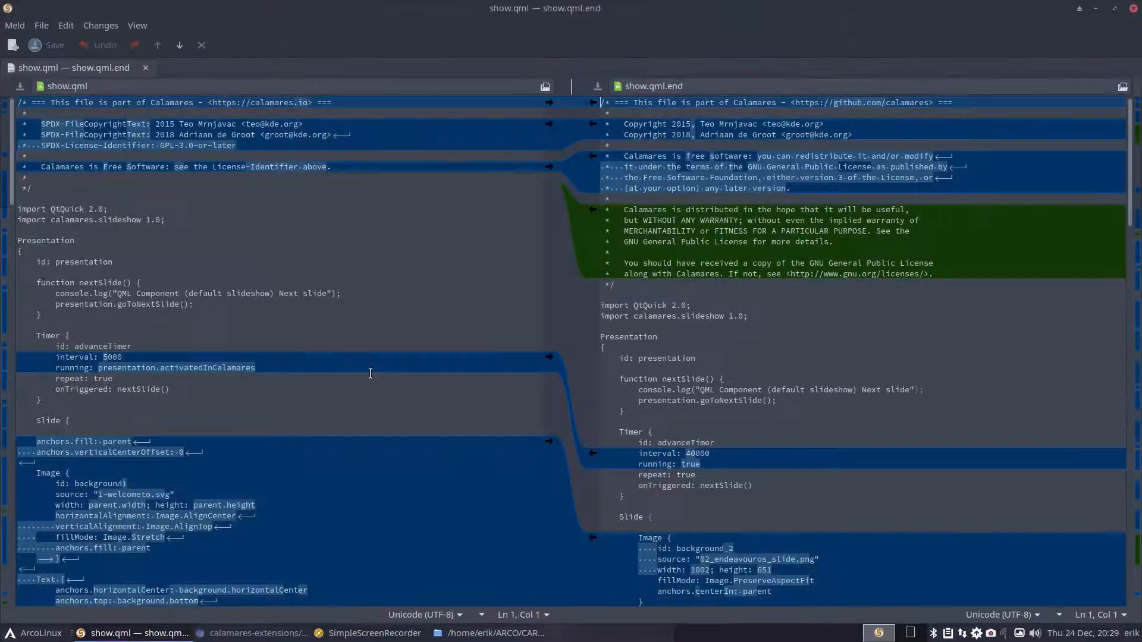
{"action": "scroll", "coordinate": [684, 396], "scroll_direction": "down", "scroll_amount": 10}
{"action": "scroll", "coordinate": [684, 396], "scroll_direction": "down", "scroll_amount": 15}
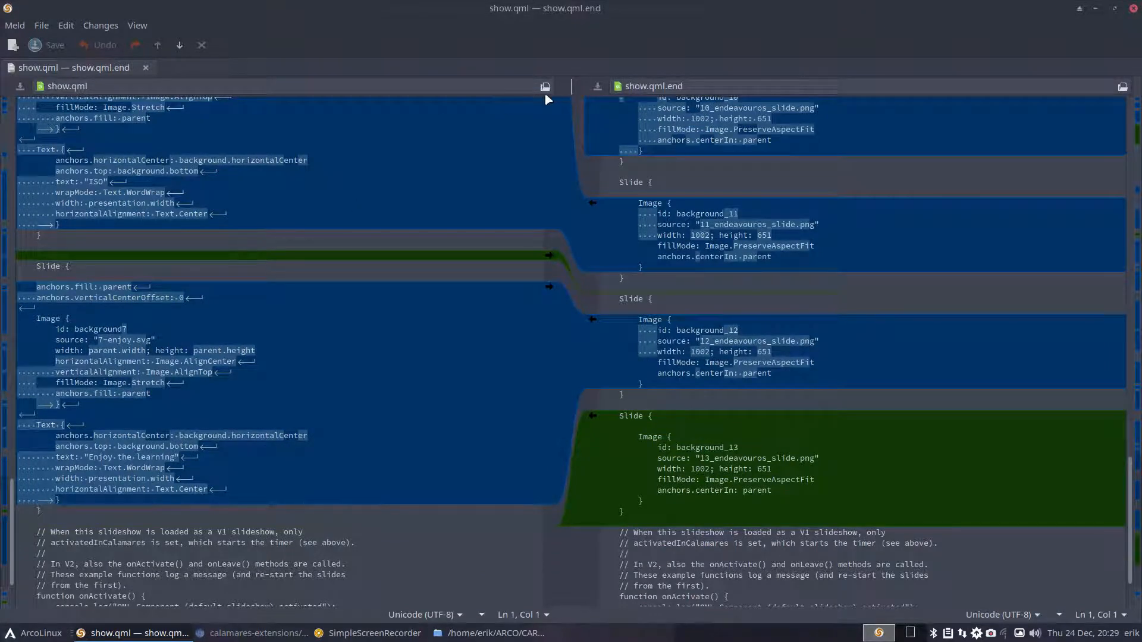
{"action": "left_click", "coordinate": [1133, 9]}
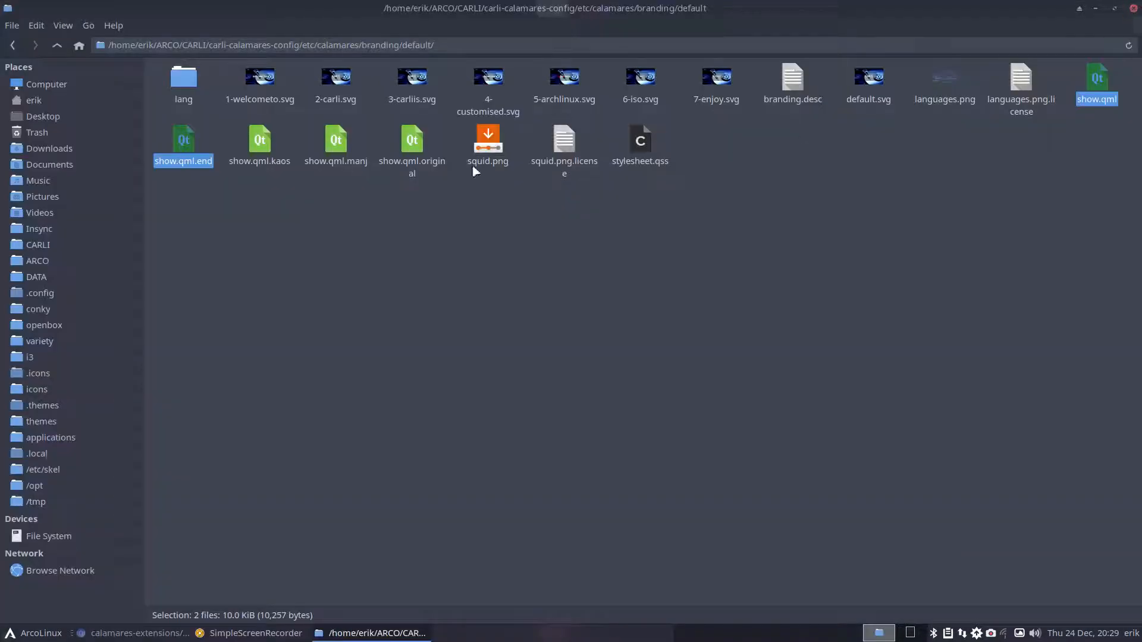
{"action": "left_click", "coordinate": [259, 149]}
{"action": "left_click", "coordinate": [333, 147]}
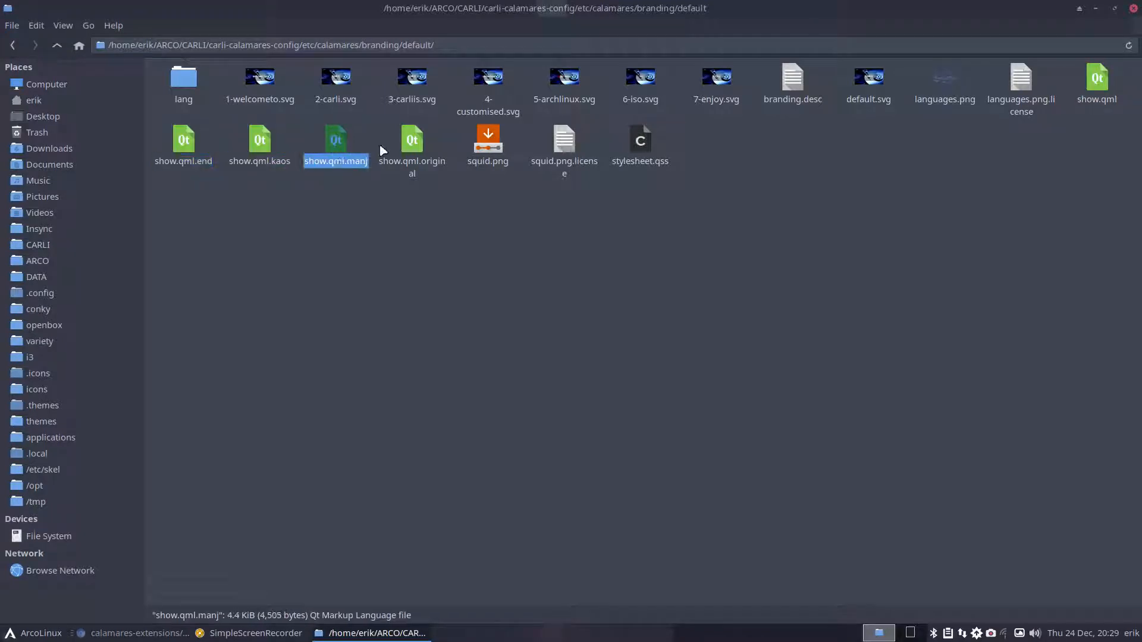
{"action": "left_click", "coordinate": [411, 144]}
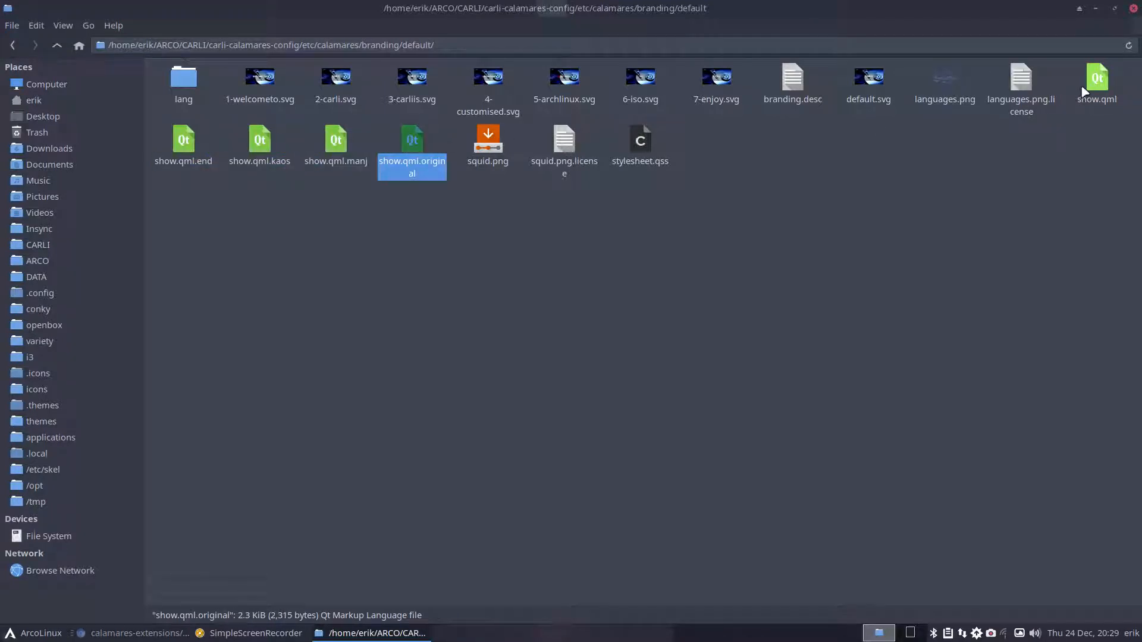
{"action": "left_click", "coordinate": [1095, 95], "text": "ctrl"}
{"action": "right_click", "coordinate": [1092, 101]}
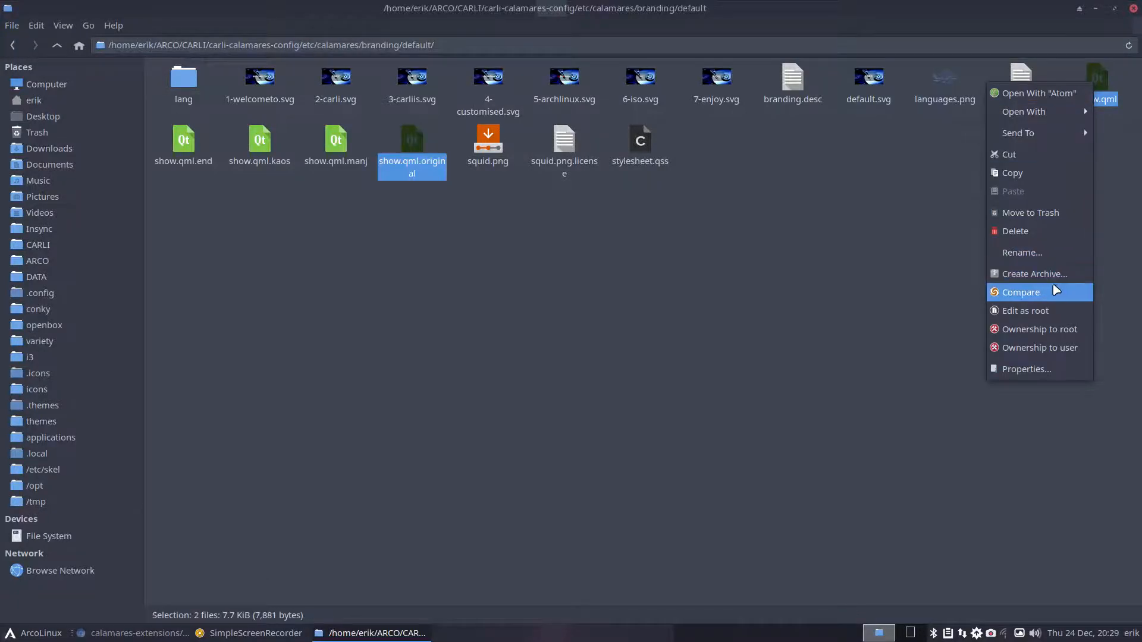
{"action": "left_click", "coordinate": [1056, 292]}
{"action": "scroll", "coordinate": [954, 318], "scroll_direction": "down", "scroll_amount": 5}
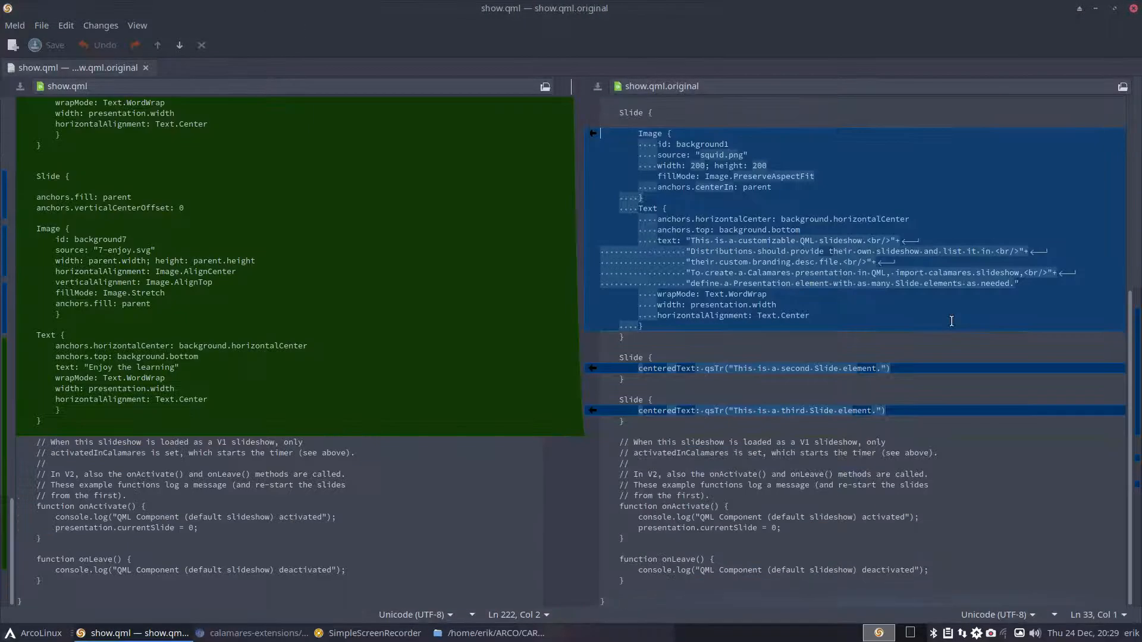
{"action": "scroll", "coordinate": [951, 321], "scroll_direction": "up", "scroll_amount": 10}
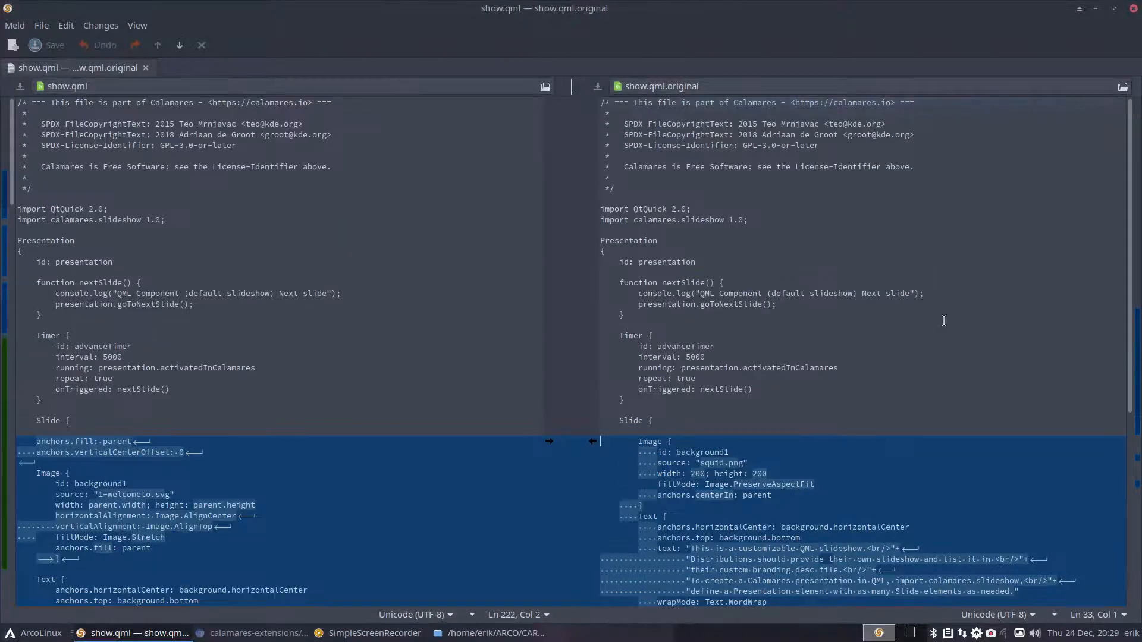
{"action": "left_click", "coordinate": [1133, 8]}
{"action": "left_click", "coordinate": [256, 232]}
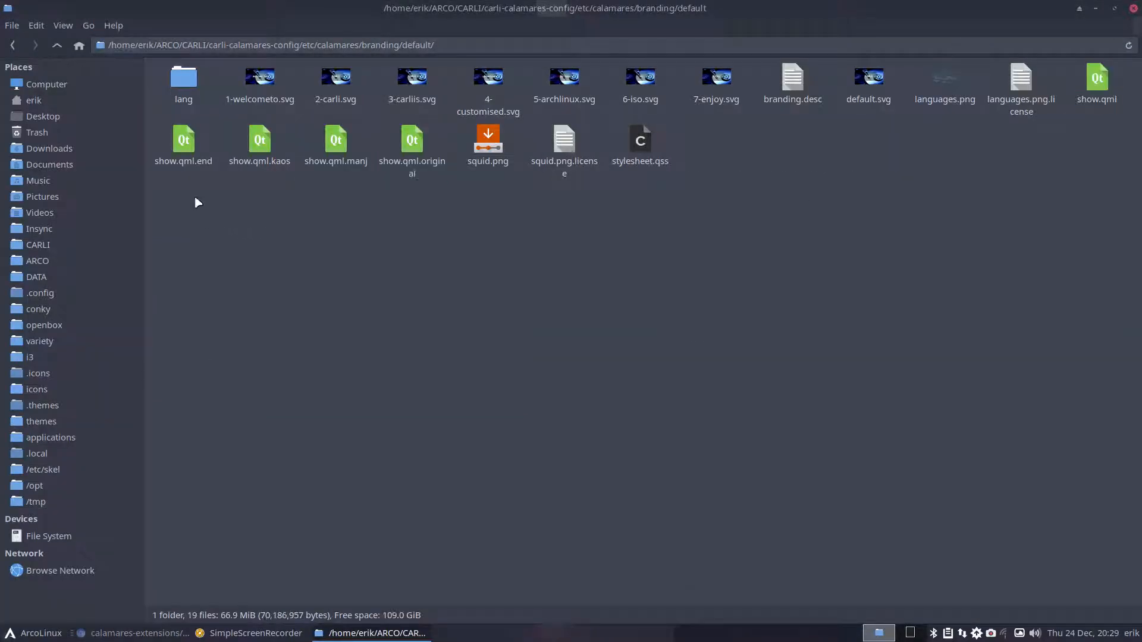
- Briefly select the show.qml .end, .kaos and .manj variants, then pick 1-welcometo.svg
{"action": "left_click_drag", "start_coordinate": [172, 199], "coordinate": [351, 160]}
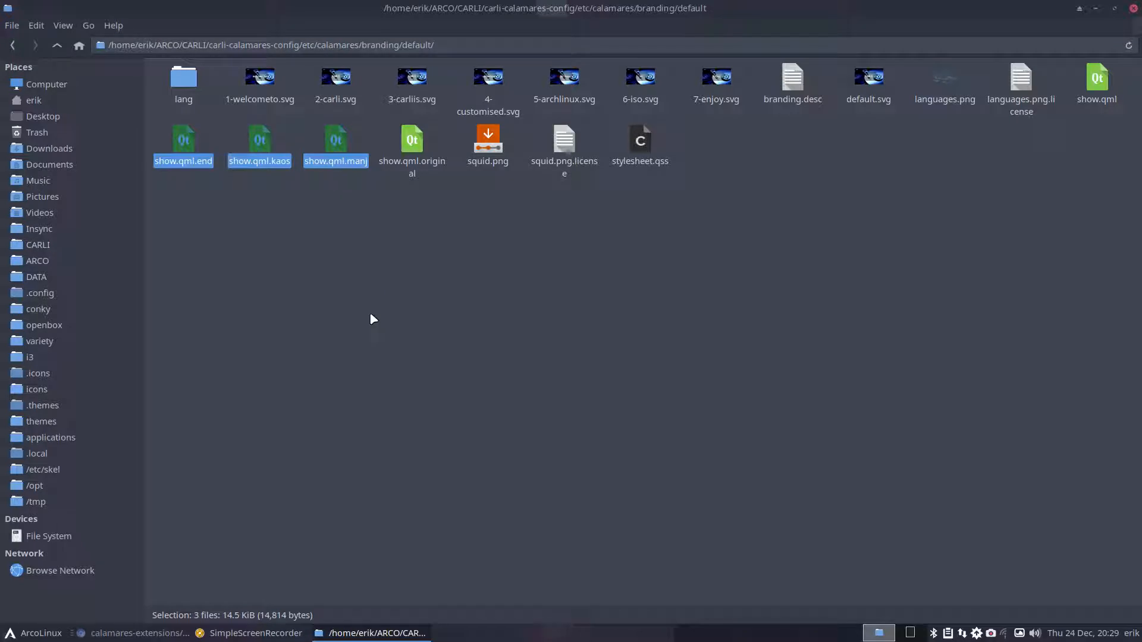
{"action": "left_click", "coordinate": [370, 315]}
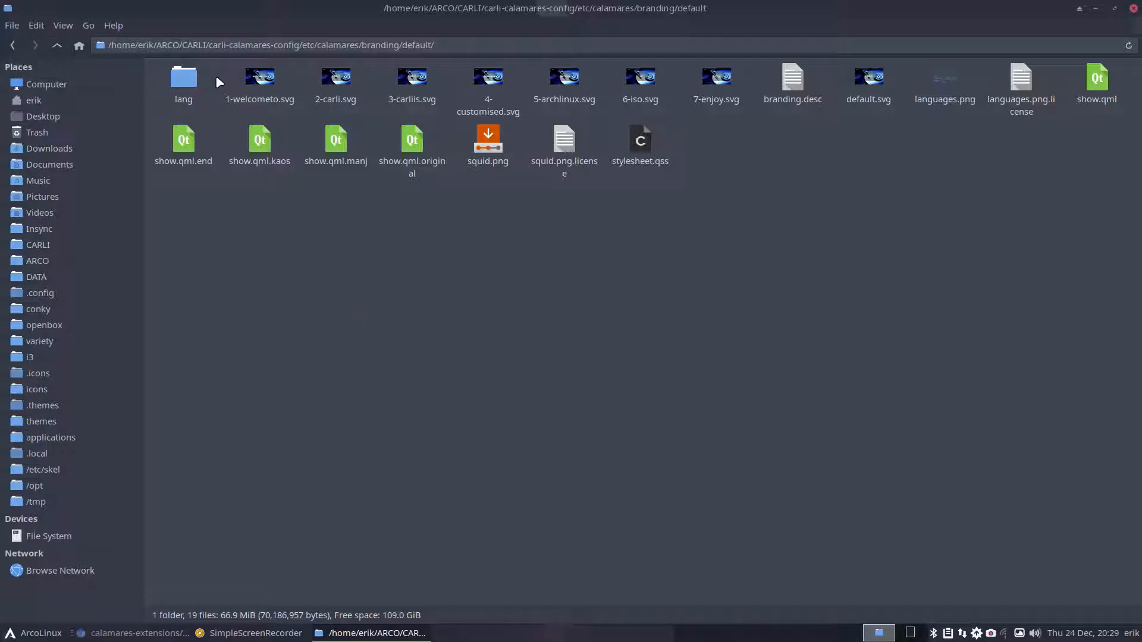
{"action": "left_click", "coordinate": [266, 83]}
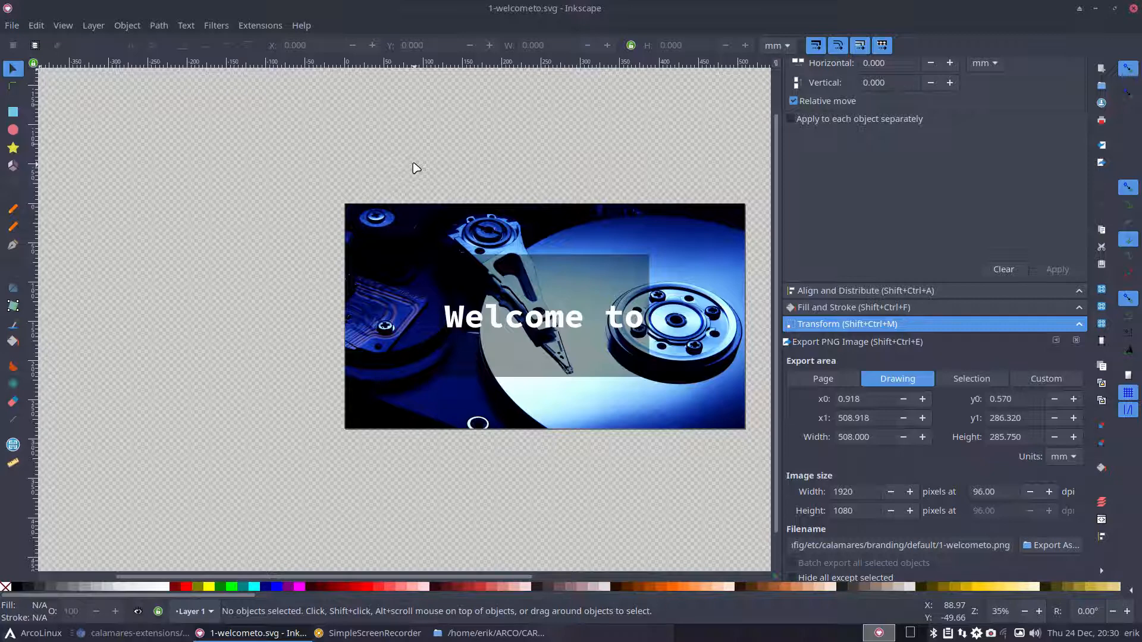
- Minimize Inkscape and view 1-welcometo.svg's XML in Sublime Text 3 Dev
{"action": "left_click", "coordinate": [1095, 9]}
{"action": "right_click", "coordinate": [260, 80]}
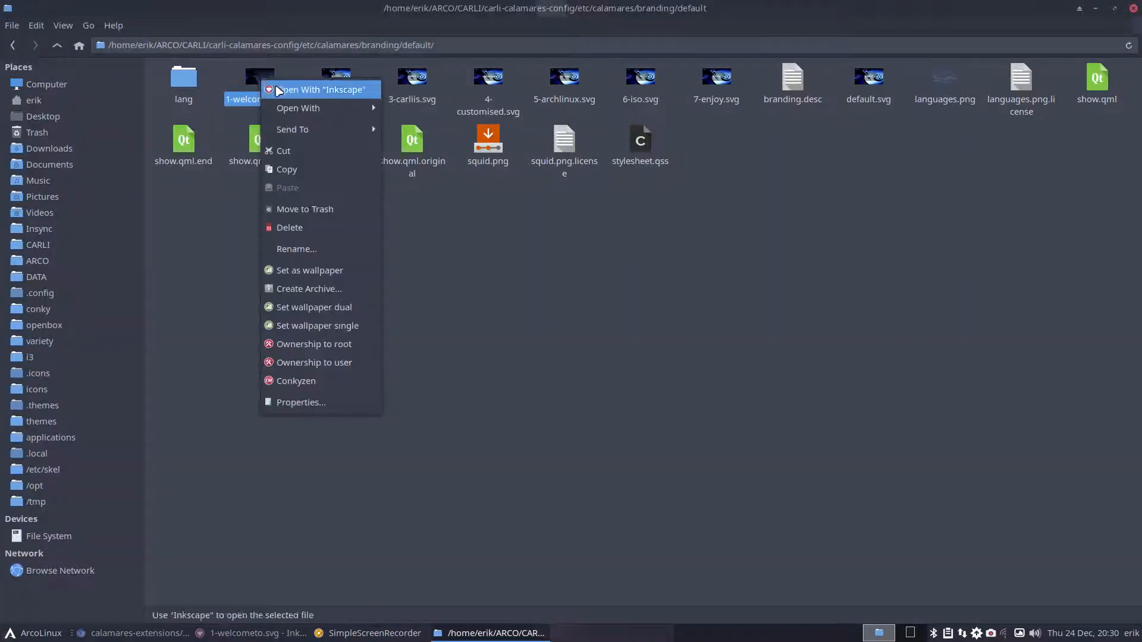
{"action": "mouse_move", "coordinate": [331, 107]}
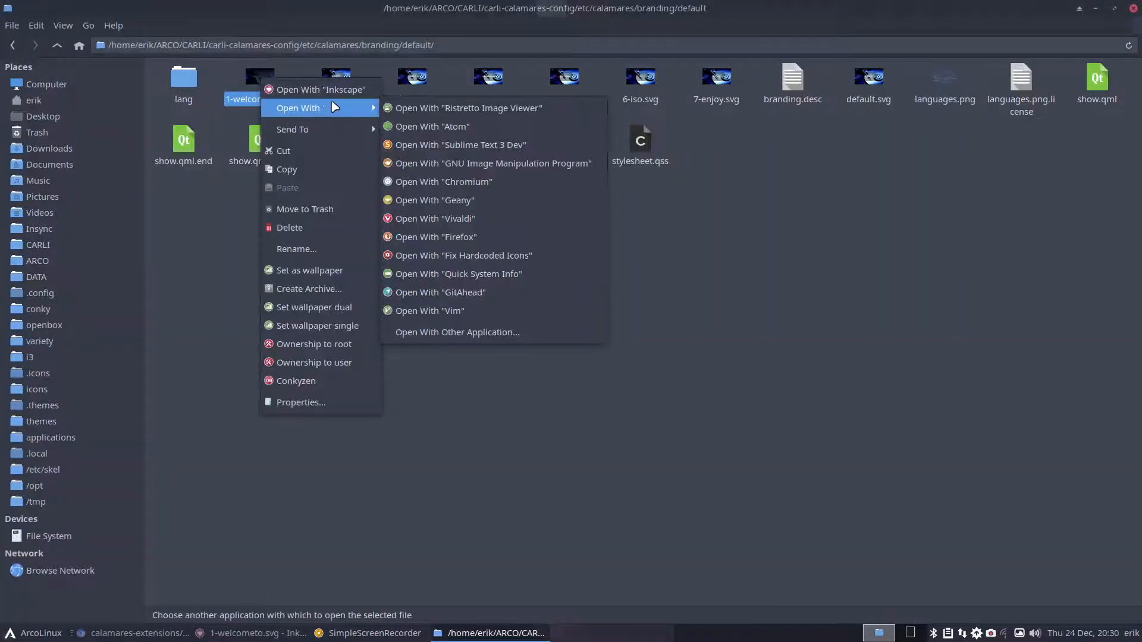
{"action": "left_click", "coordinate": [477, 145]}
{"action": "scroll", "coordinate": [634, 407], "scroll_direction": "down", "scroll_amount": 8}
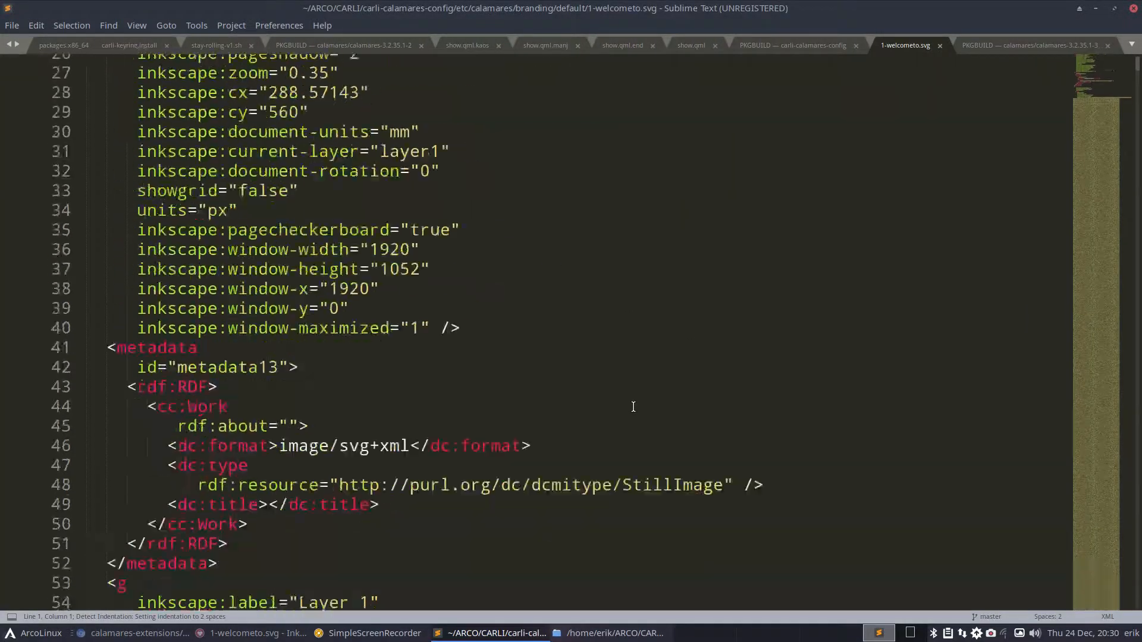
{"action": "scroll", "coordinate": [633, 406], "scroll_direction": "down", "scroll_amount": 15}
{"action": "scroll", "coordinate": [627, 403], "scroll_direction": "up", "scroll_amount": 18}
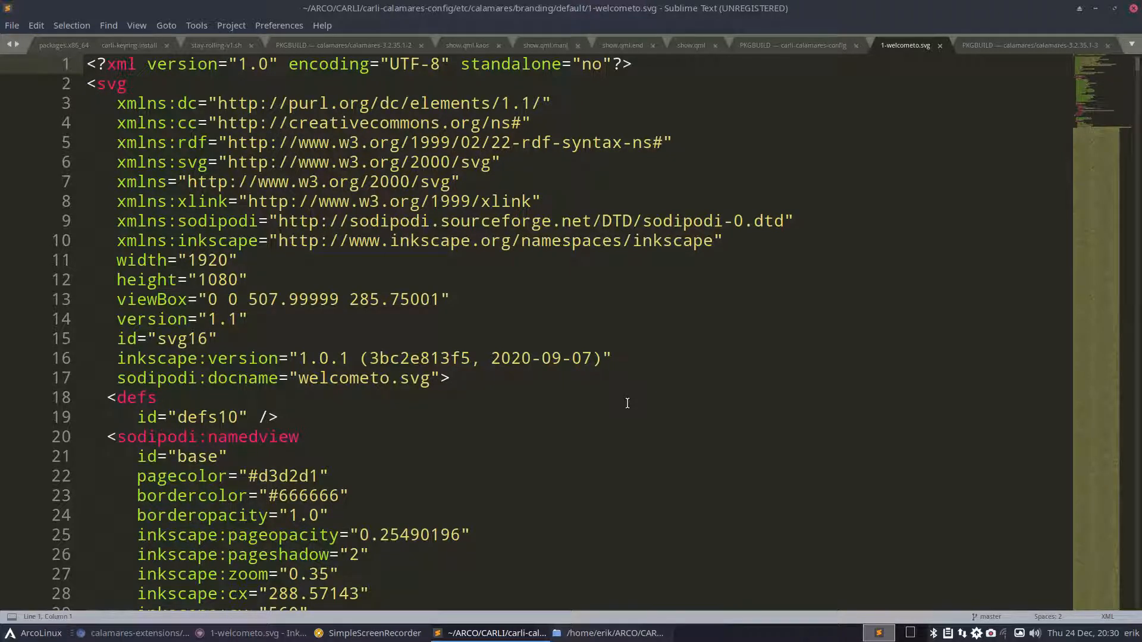
- Browse the System and Accessories launcher categories, then close Sublime Text
{"action": "left_click", "coordinate": [13, 634]}
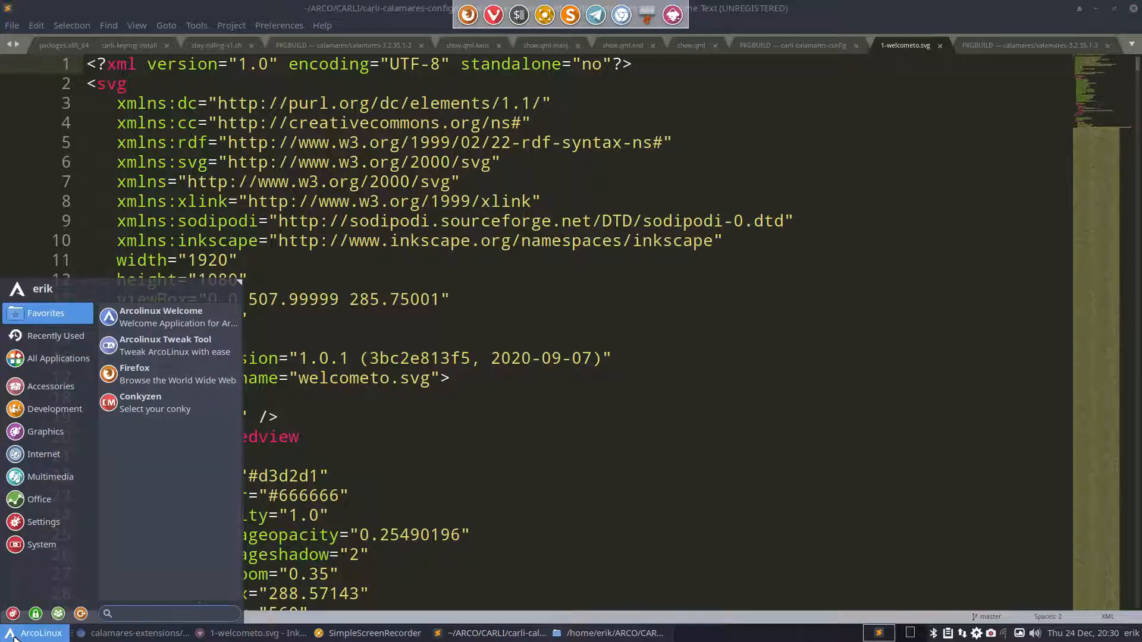
{"action": "left_click", "coordinate": [42, 544]}
{"action": "left_click", "coordinate": [50, 386]}
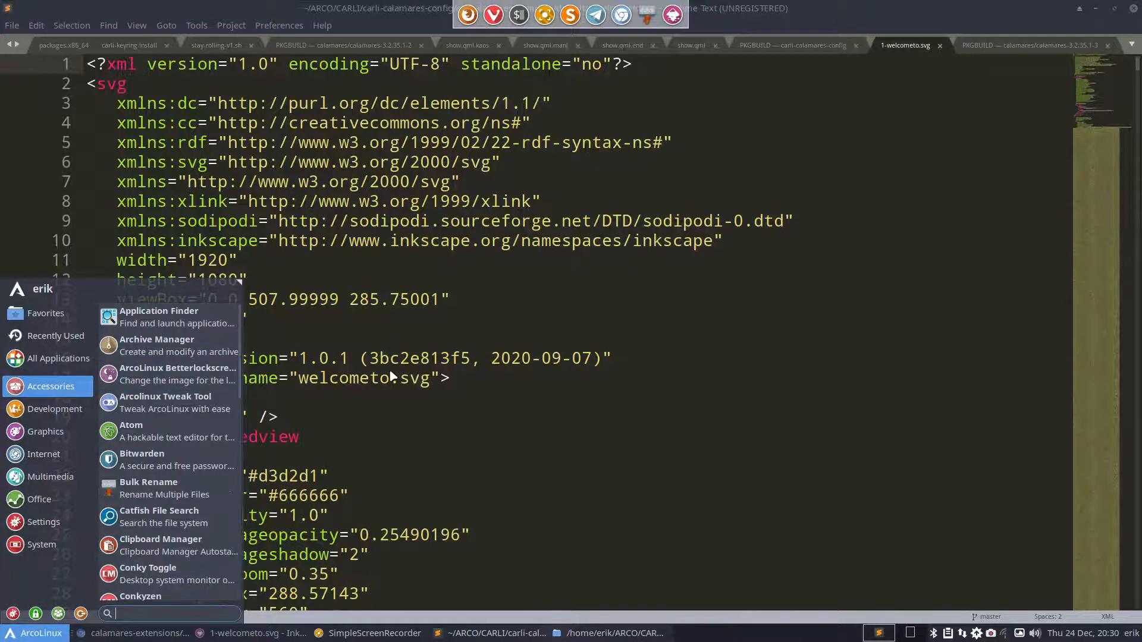
{"action": "left_click", "coordinate": [393, 377]}
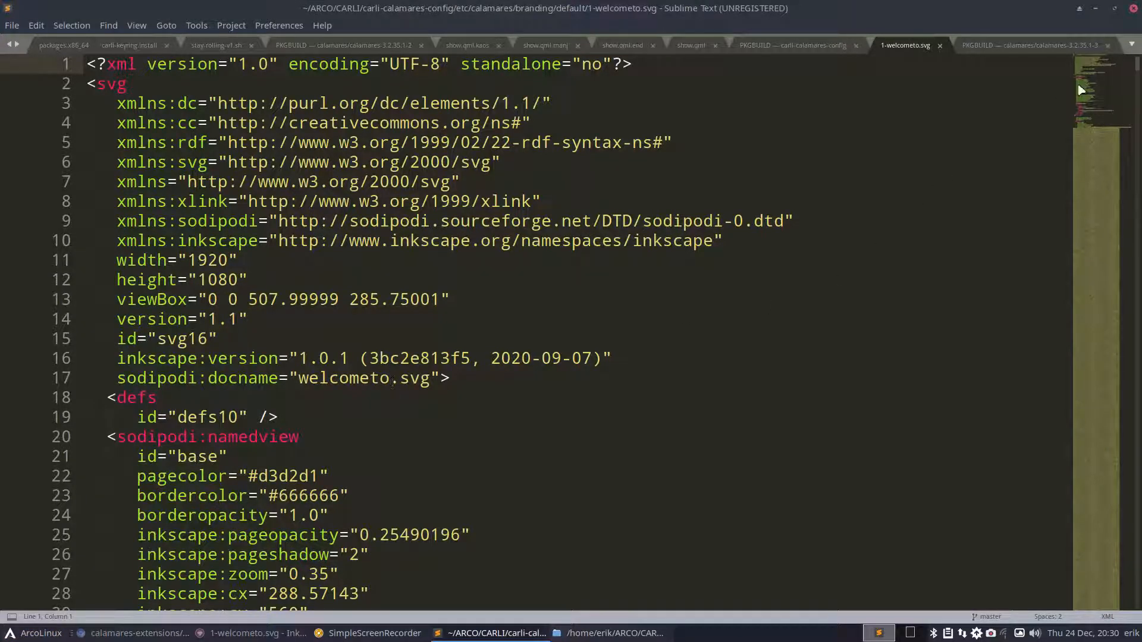
{"action": "left_click", "coordinate": [1133, 8]}
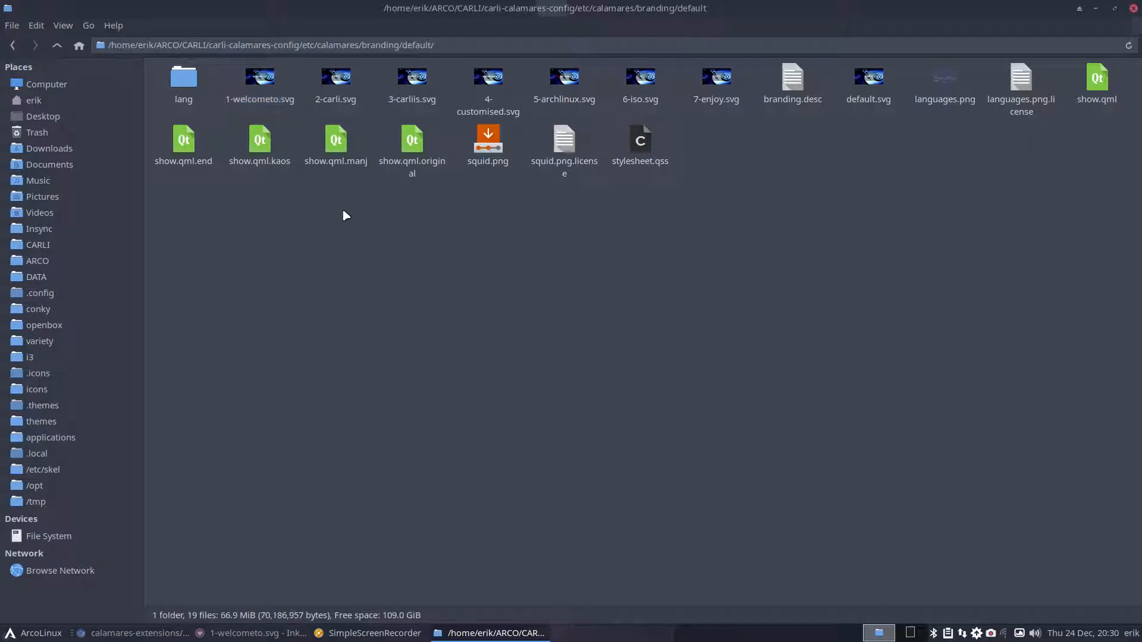
{"action": "left_click", "coordinate": [258, 78]}
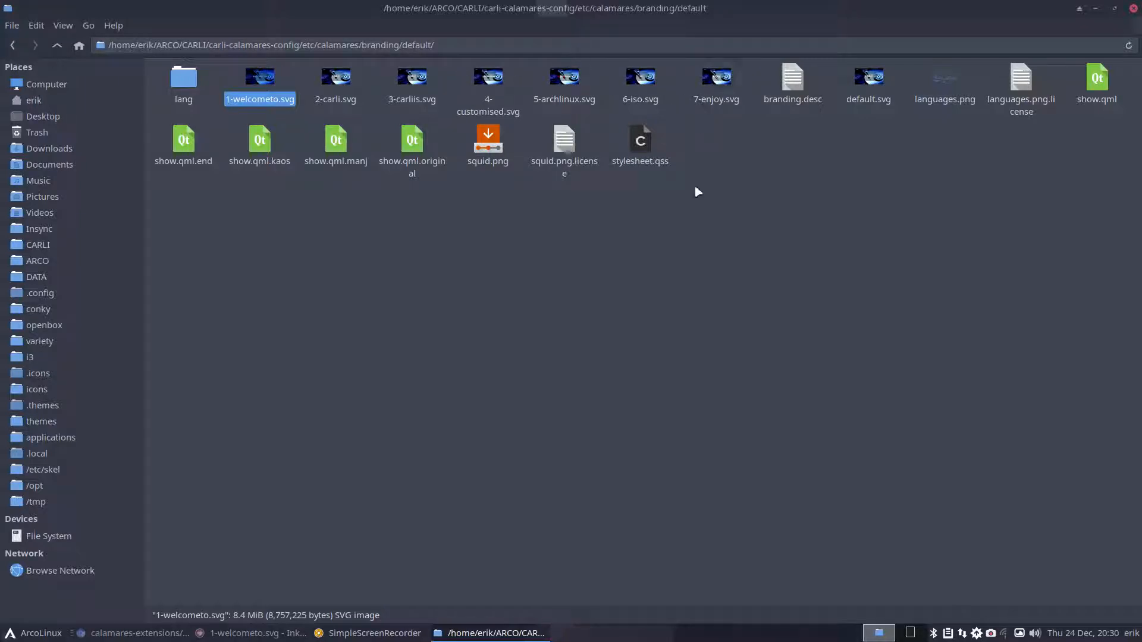
{"action": "left_click", "coordinate": [720, 76]}
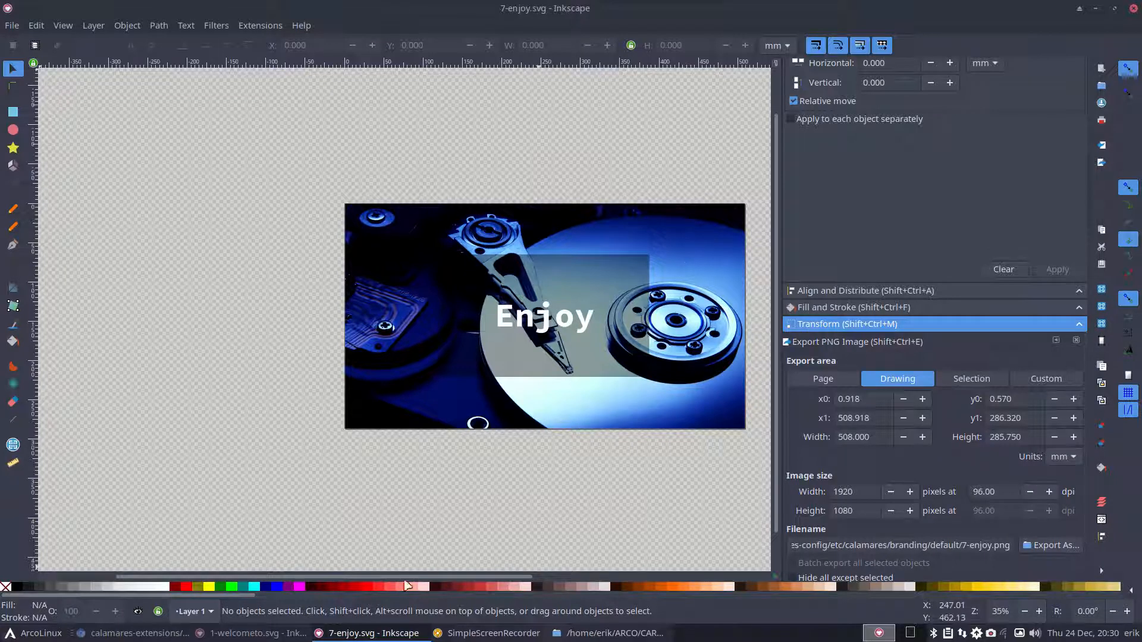
- Select the translucent rectangle behind 'Enjoy' in 7-enjoy.svg, close Inkscape, and select show.qml
{"action": "left_click_drag", "start_coordinate": [422, 574], "coordinate": [492, 580]}
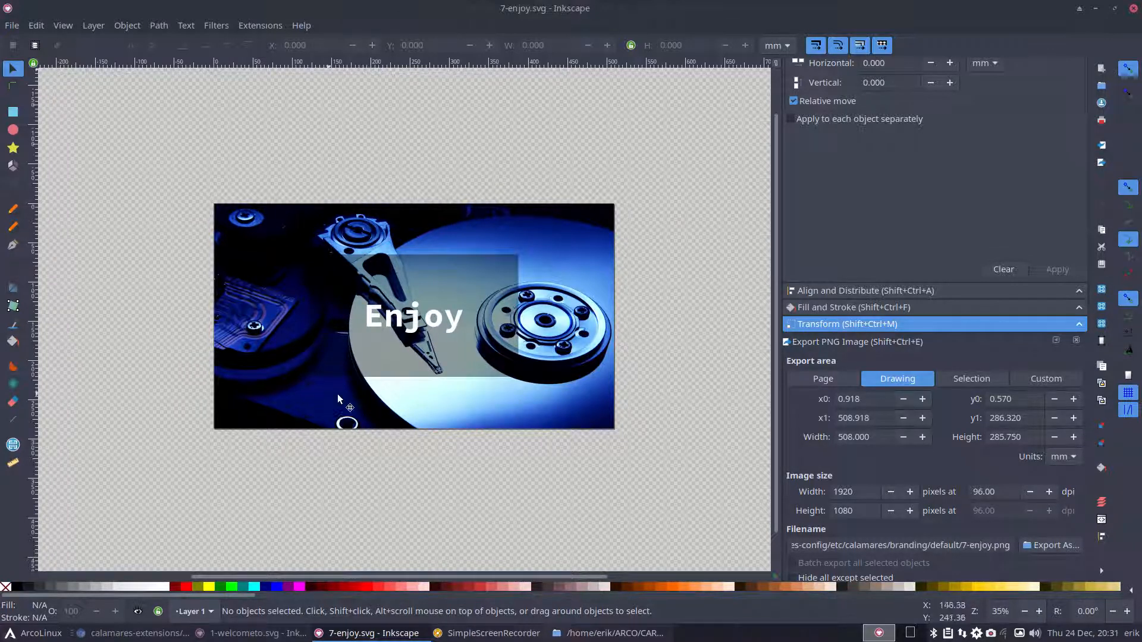
{"action": "left_click", "coordinate": [342, 291]}
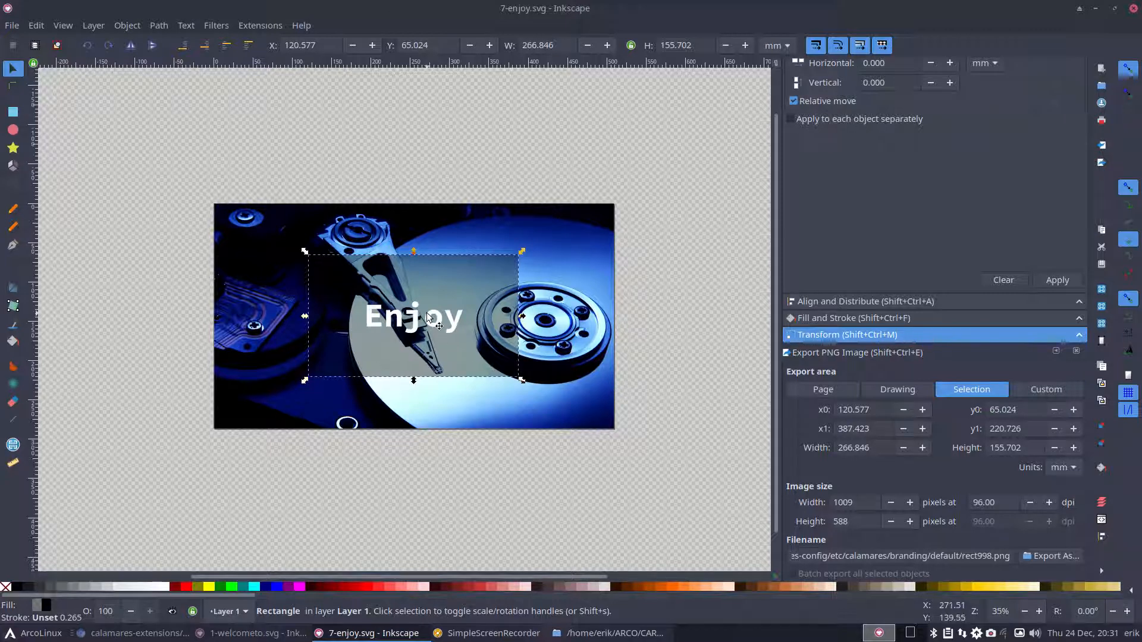
{"action": "left_click", "coordinate": [1133, 8]}
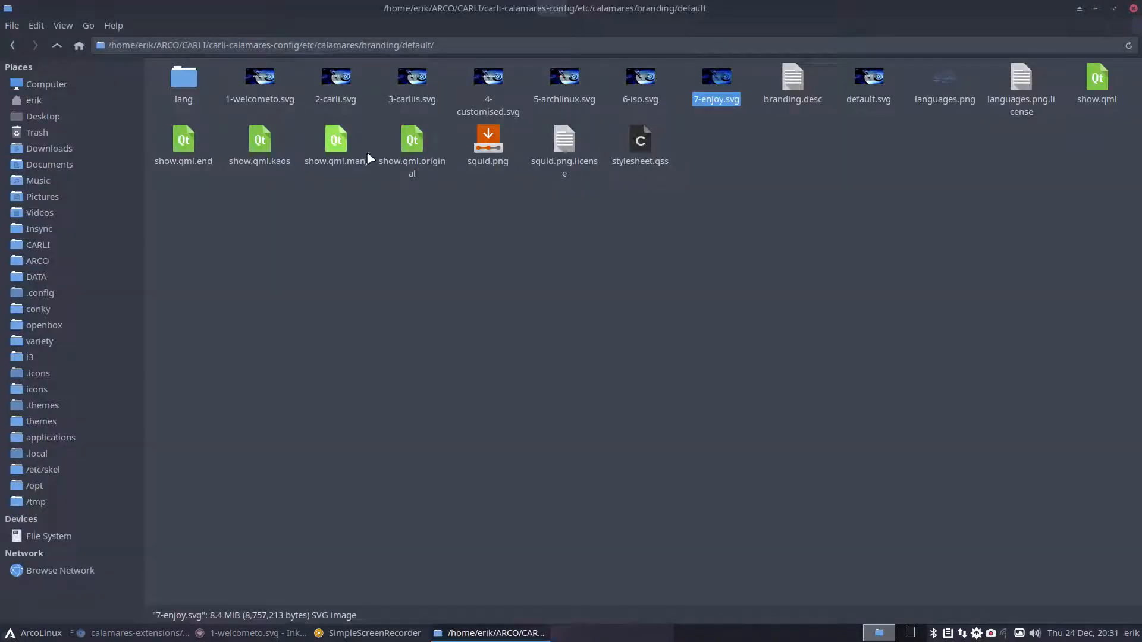
{"action": "left_click", "coordinate": [1079, 89]}
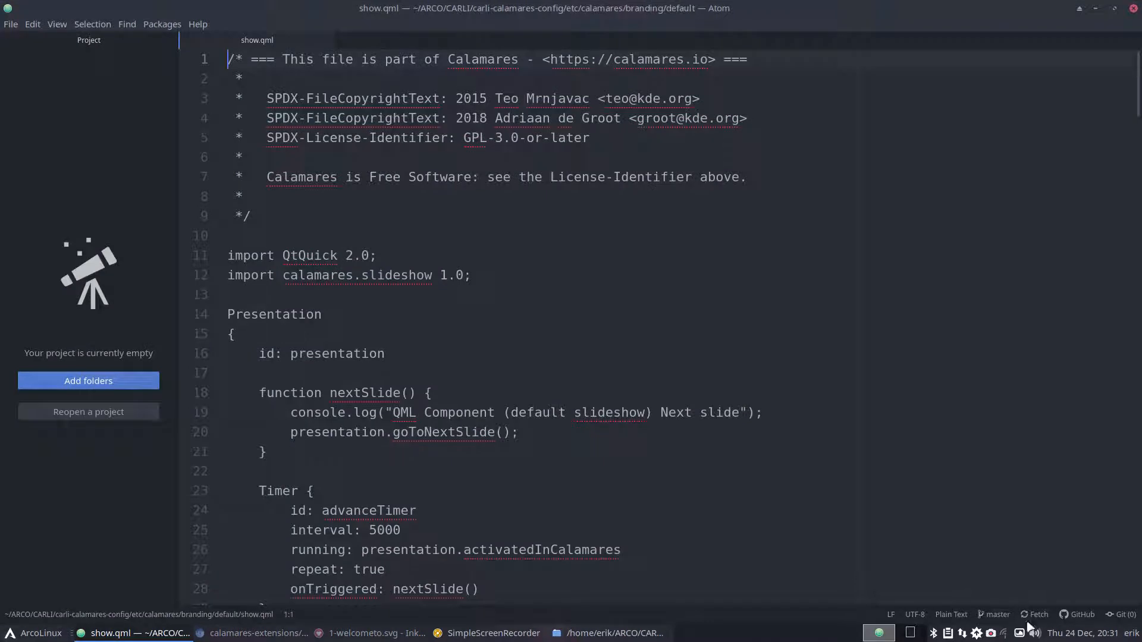
- Set show.qml's syntax highlighting to SQL (Mustache) via the language filter
{"action": "left_click", "coordinate": [952, 616]}
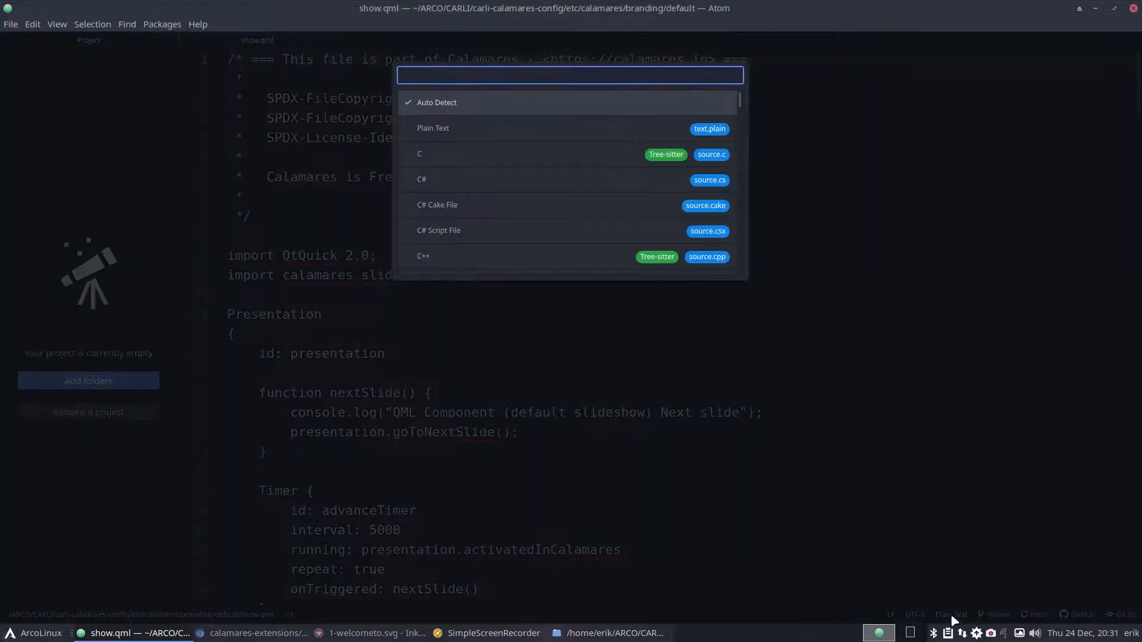
{"action": "type", "text": "qml"}
{"action": "key", "text": "BackSpace"}
{"action": "key", "text": "BackSpace"}
{"action": "key", "text": "BackSpace"}
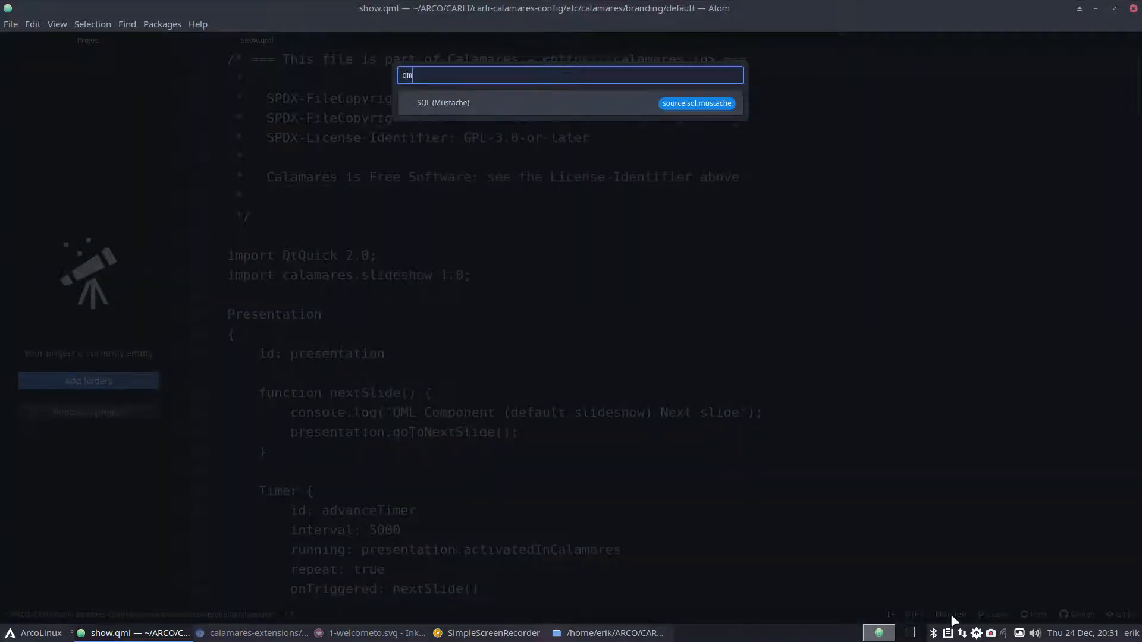
{"action": "type", "text": "qm"}
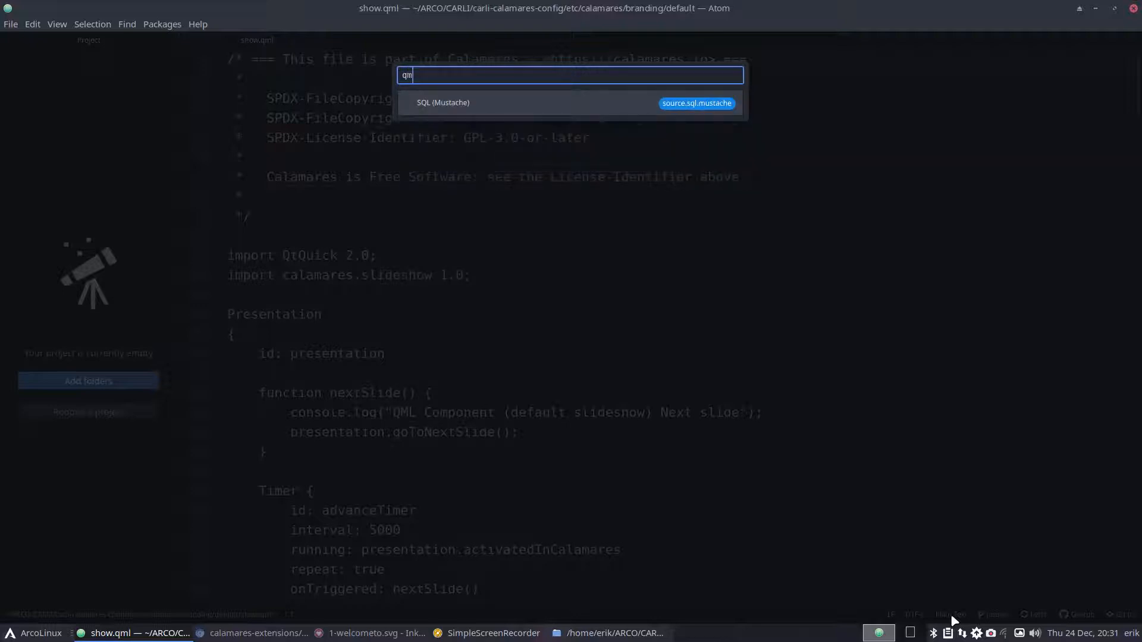
{"action": "key", "text": "Return"}
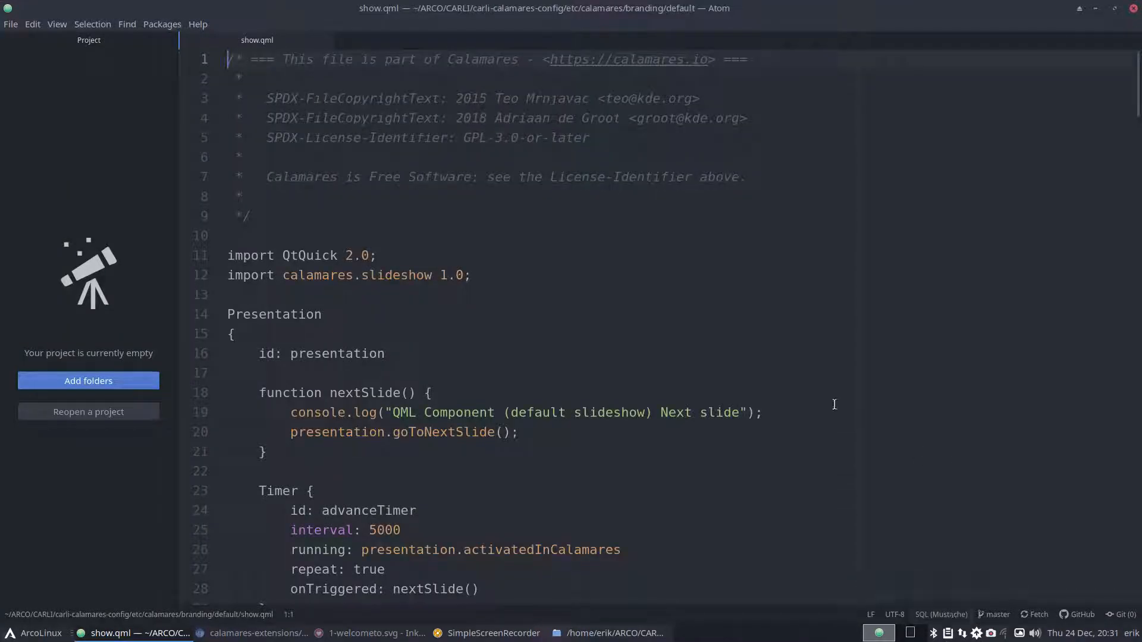
- Match the opening and closing braces of the Presentation block, nextSlide function and Timer block
{"action": "scroll", "coordinate": [591, 363], "scroll_direction": "down", "scroll_amount": 2}
{"action": "scroll", "coordinate": [591, 364], "scroll_direction": "down", "scroll_amount": 14}
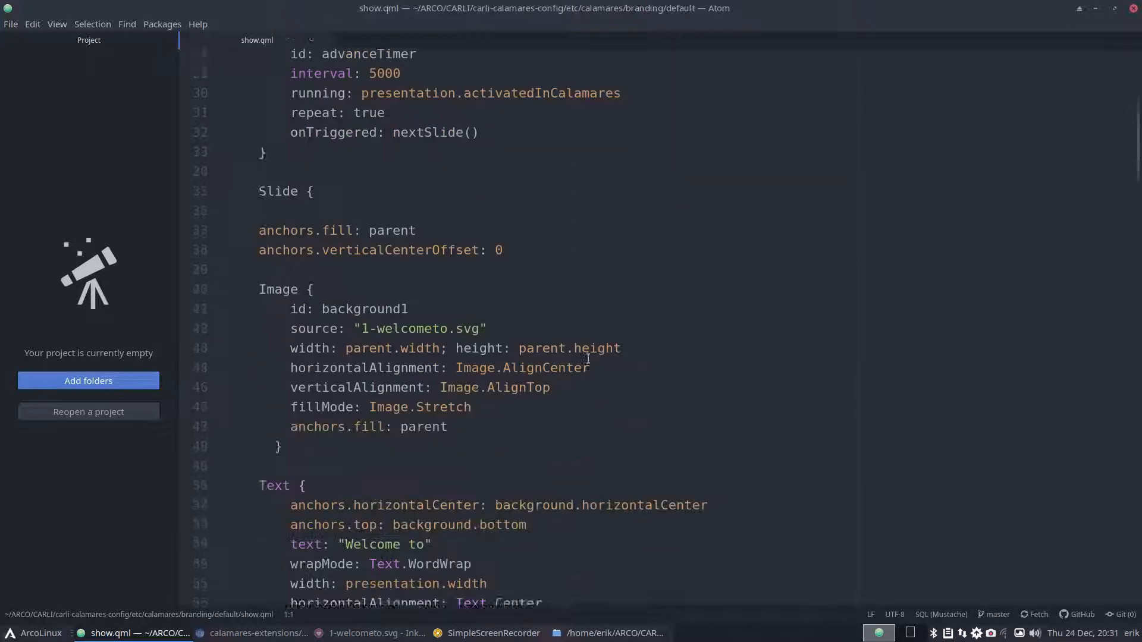
{"action": "scroll", "coordinate": [587, 359], "scroll_direction": "down", "scroll_amount": 3}
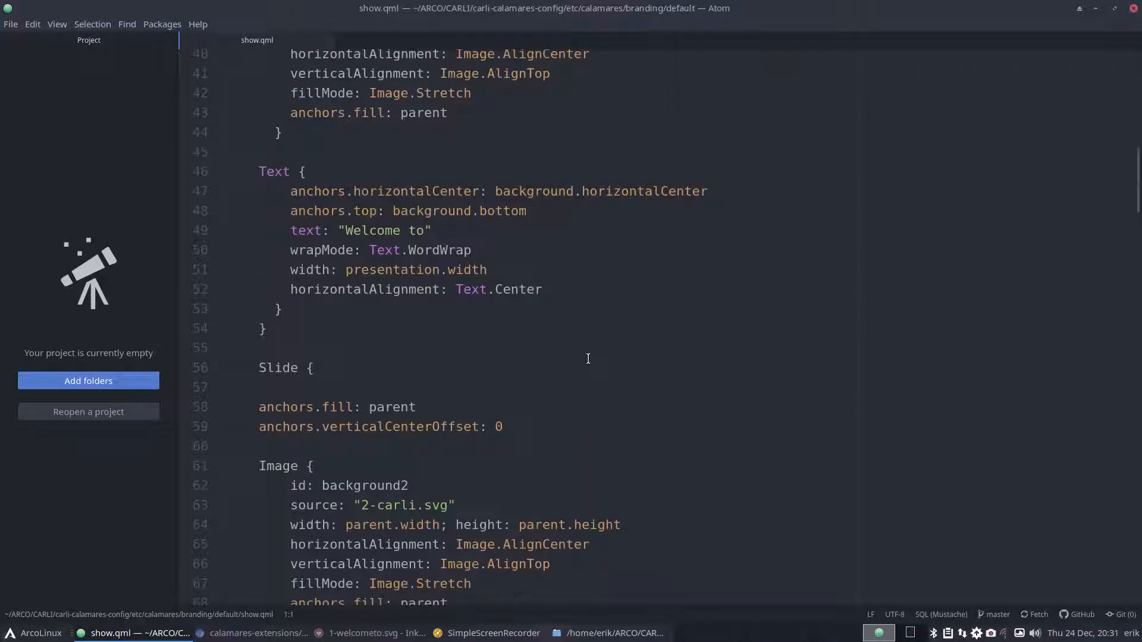
{"action": "scroll", "coordinate": [588, 359], "scroll_direction": "down", "scroll_amount": 3}
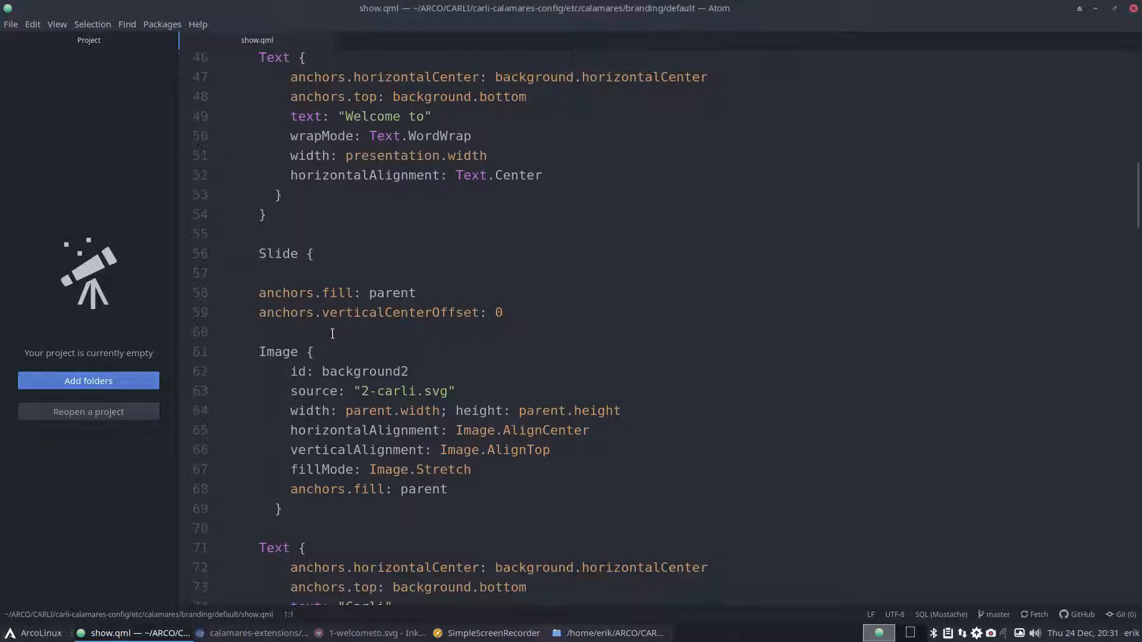
{"action": "scroll", "coordinate": [311, 291], "scroll_direction": "up", "scroll_amount": 11}
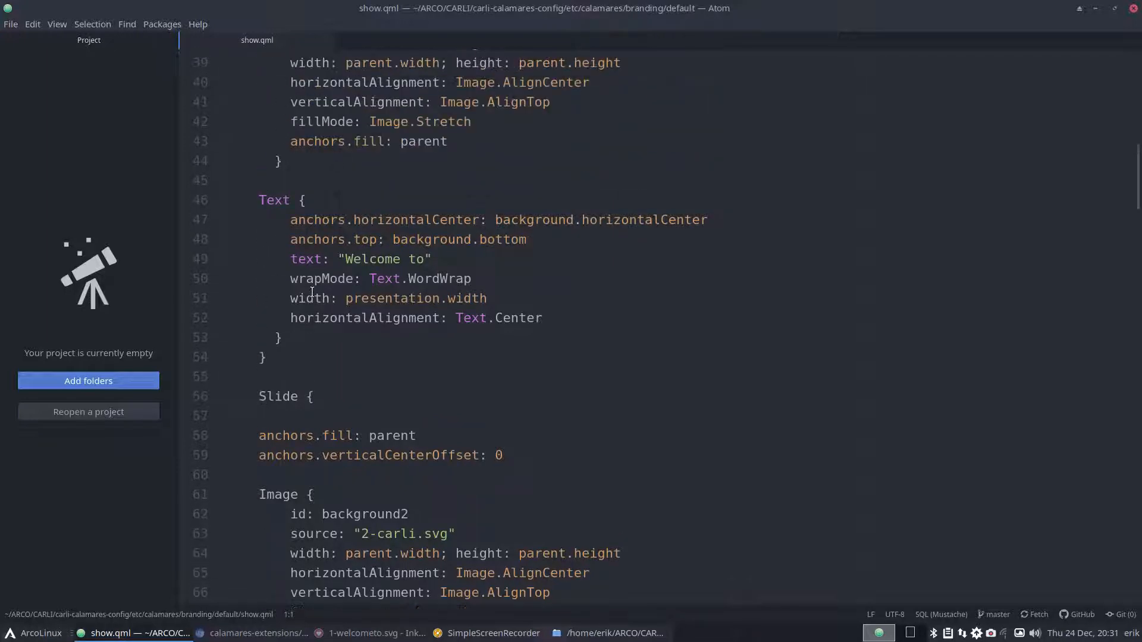
{"action": "scroll", "coordinate": [311, 291], "scroll_direction": "up", "scroll_amount": 2}
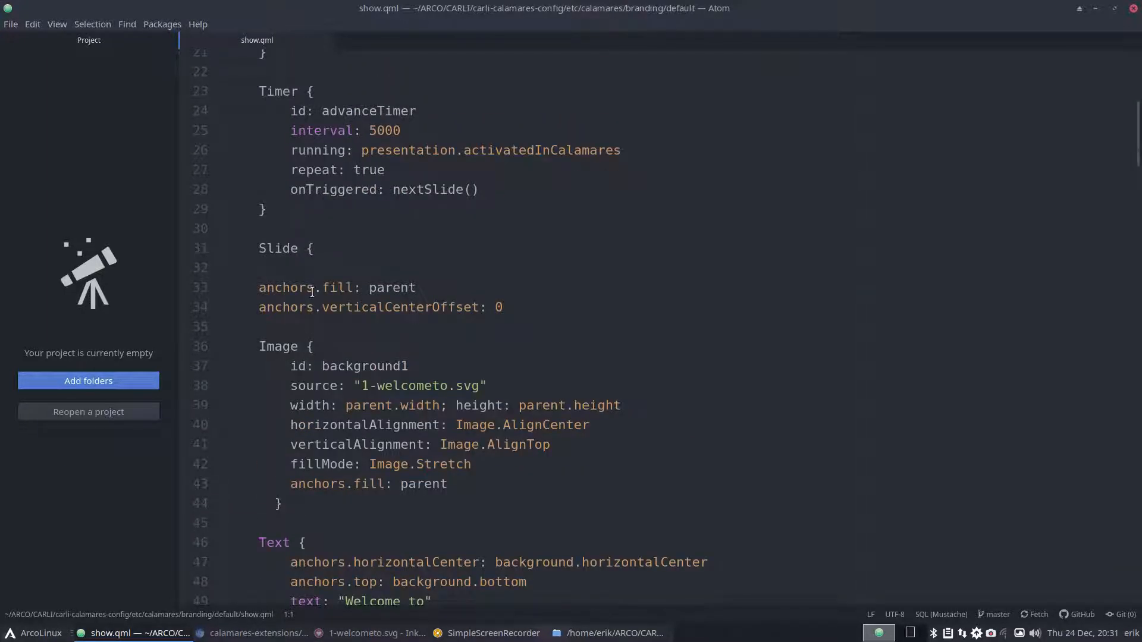
{"action": "scroll", "coordinate": [312, 292], "scroll_direction": "up", "scroll_amount": 3}
{"action": "scroll", "coordinate": [312, 292], "scroll_direction": "up", "scroll_amount": 3}
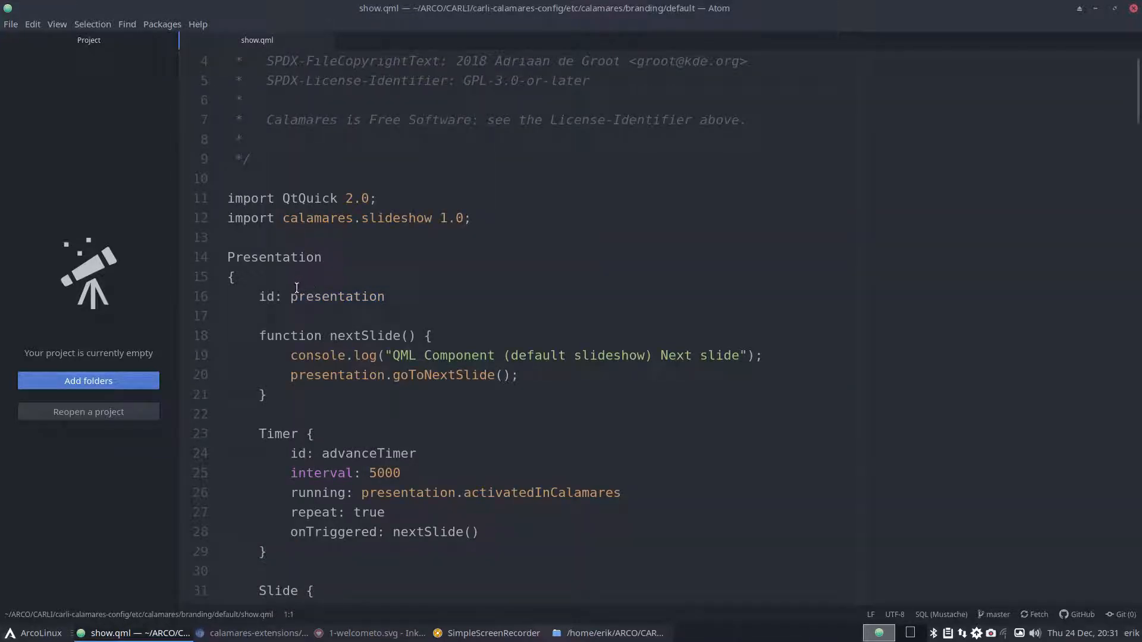
{"action": "left_click_drag", "start_coordinate": [235, 277], "coordinate": [225, 277]}
{"action": "left_click", "coordinate": [283, 297]}
{"action": "left_click", "coordinate": [282, 335]}
{"action": "left_click_drag", "start_coordinate": [416, 336], "coordinate": [432, 335]}
{"action": "double_click", "coordinate": [267, 396]}
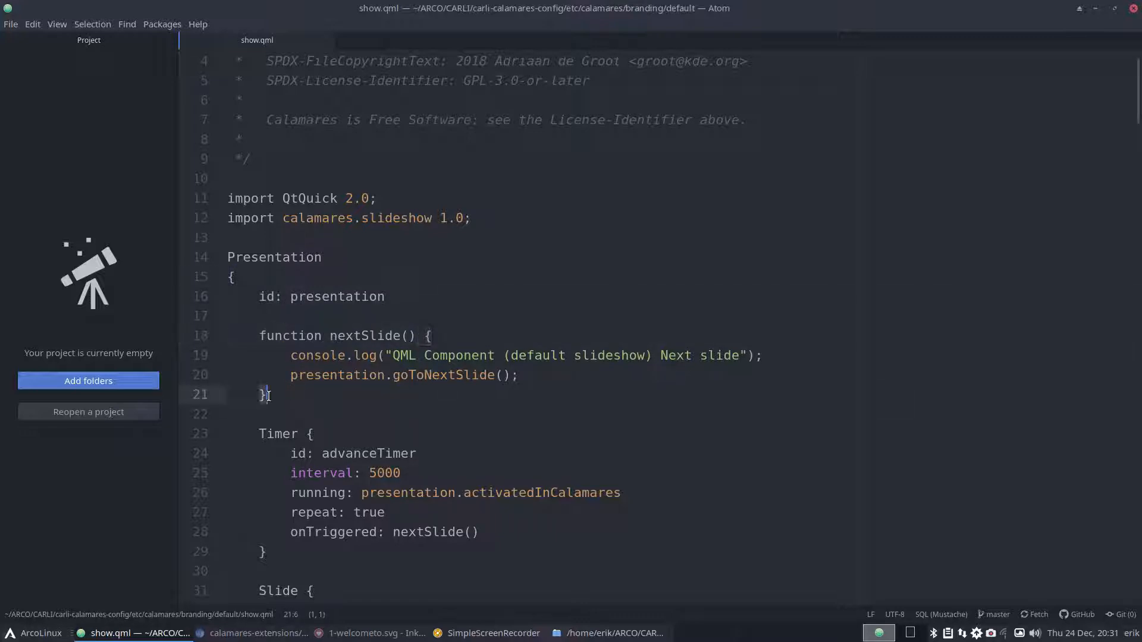
{"action": "key", "text": "Down"}
{"action": "key", "text": "Down"}
{"action": "key", "text": "Down"}
{"action": "key", "text": "Down"}
{"action": "key", "text": "Down"}
{"action": "key", "text": "Down"}
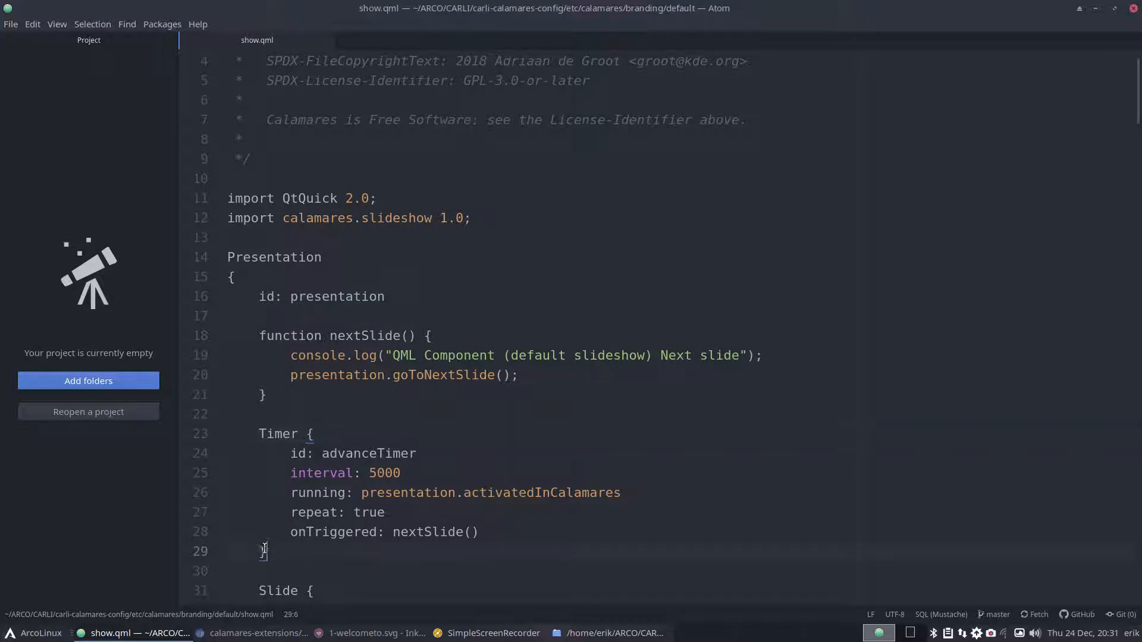
- Trace the first Slide's Image and Text blocks from their opening to closing braces
{"action": "scroll", "coordinate": [306, 306], "scroll_direction": "down", "scroll_amount": 5}
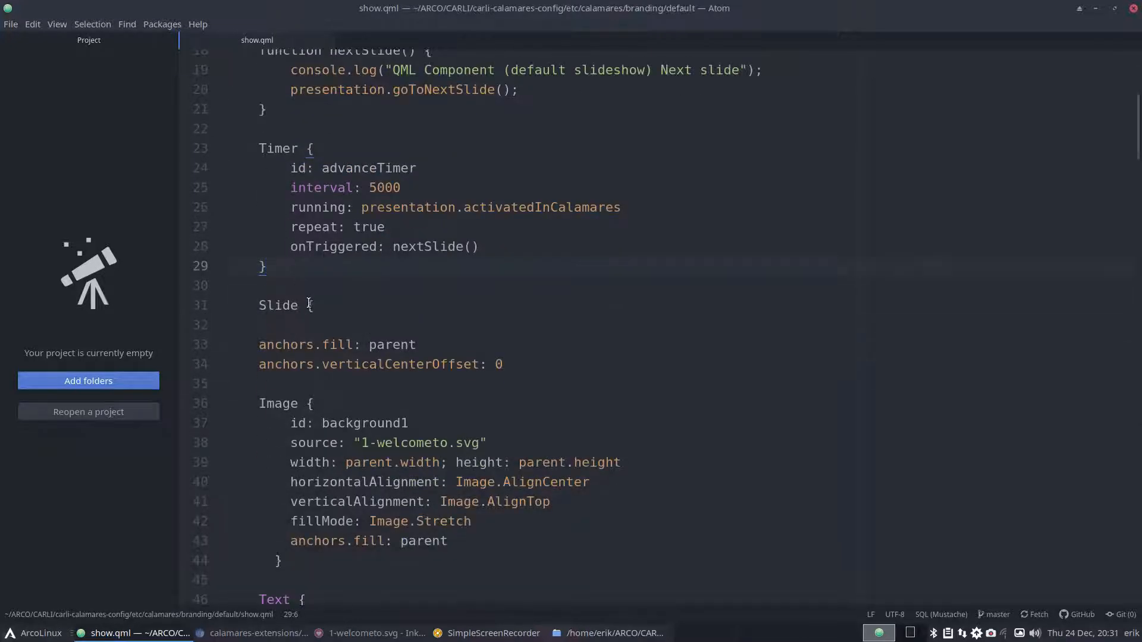
{"action": "left_click", "coordinate": [306, 306]}
{"action": "left_click", "coordinate": [300, 404]}
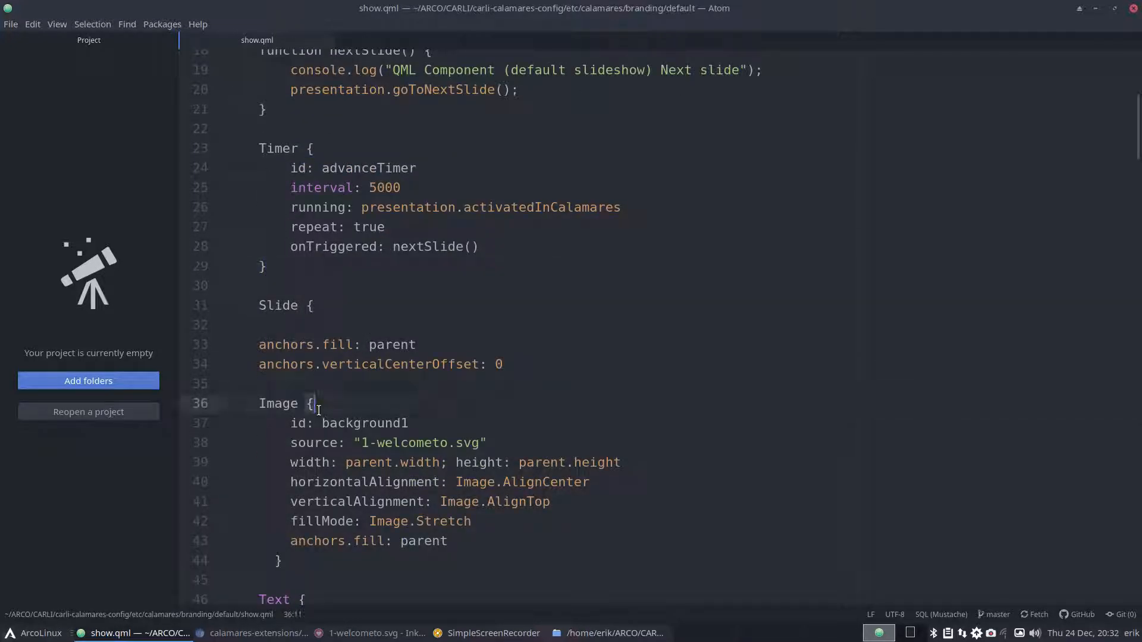
{"action": "double_click", "coordinate": [279, 561]}
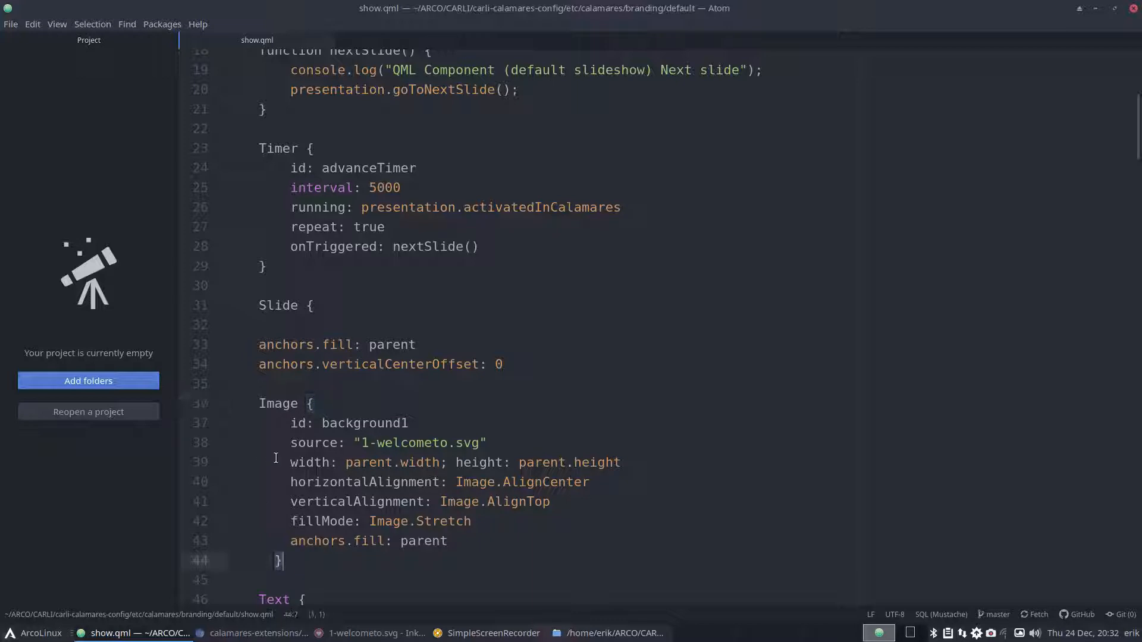
{"action": "scroll", "coordinate": [322, 310], "scroll_direction": "down", "scroll_amount": 2}
{"action": "left_click", "coordinate": [315, 191]}
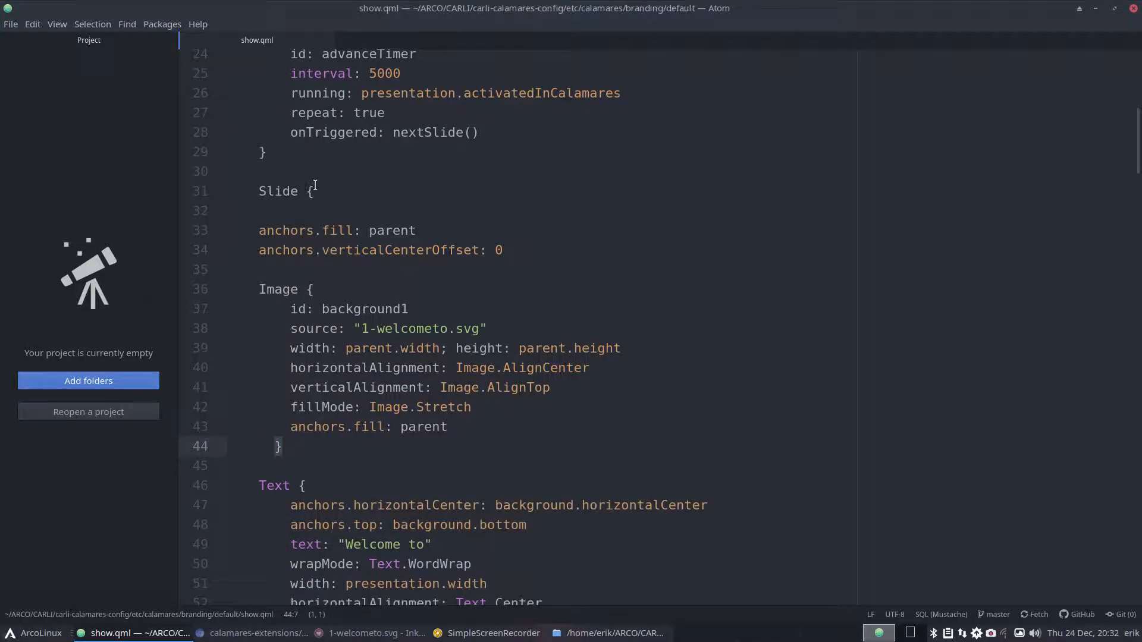
{"action": "left_click", "coordinate": [312, 485]}
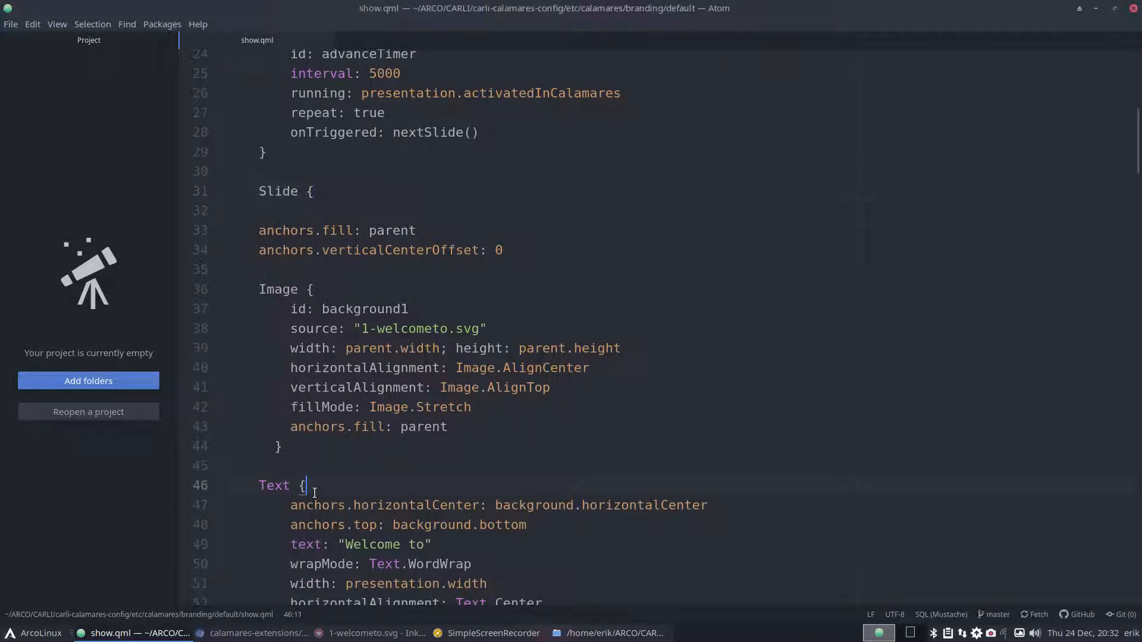
{"action": "scroll", "coordinate": [312, 485], "scroll_direction": "down", "scroll_amount": 3}
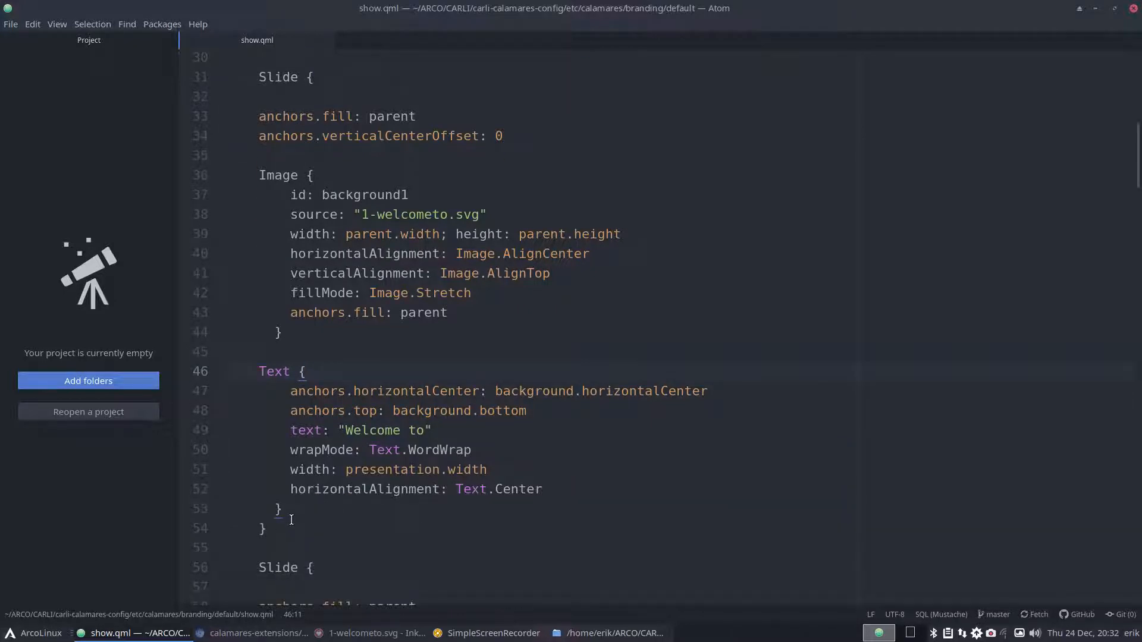
{"action": "left_click", "coordinate": [292, 510]}
{"action": "left_click_drag", "start_coordinate": [268, 529], "coordinate": [228, 527]}
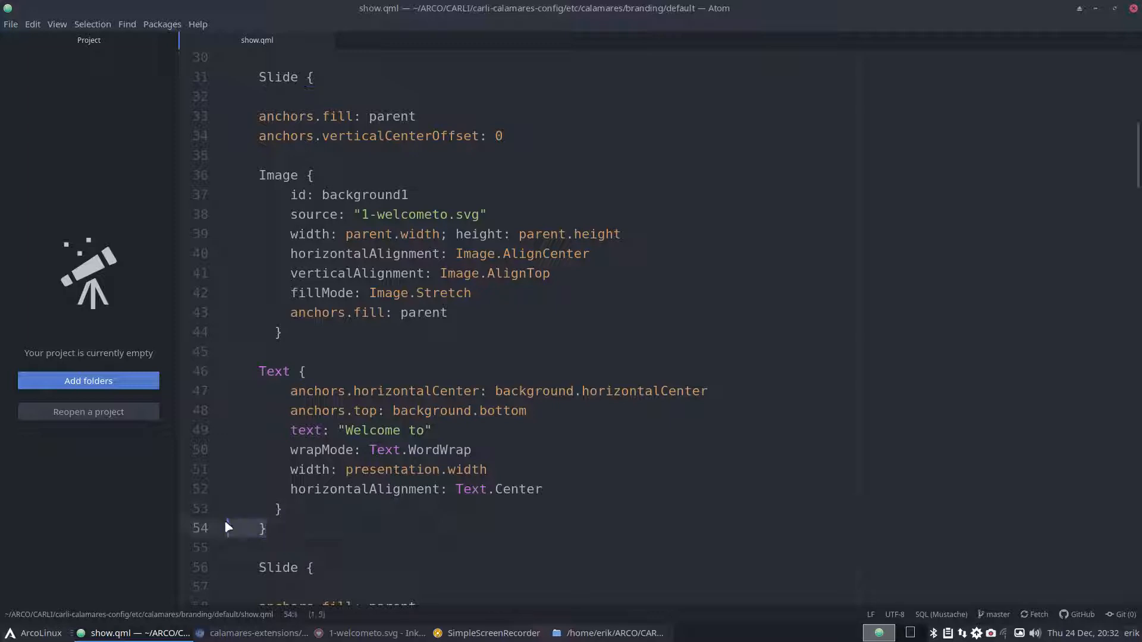
- Scroll through the Slide definitions following 1-welcometo.svg, checking each Image source and Text label
{"action": "left_click", "coordinate": [324, 178]}
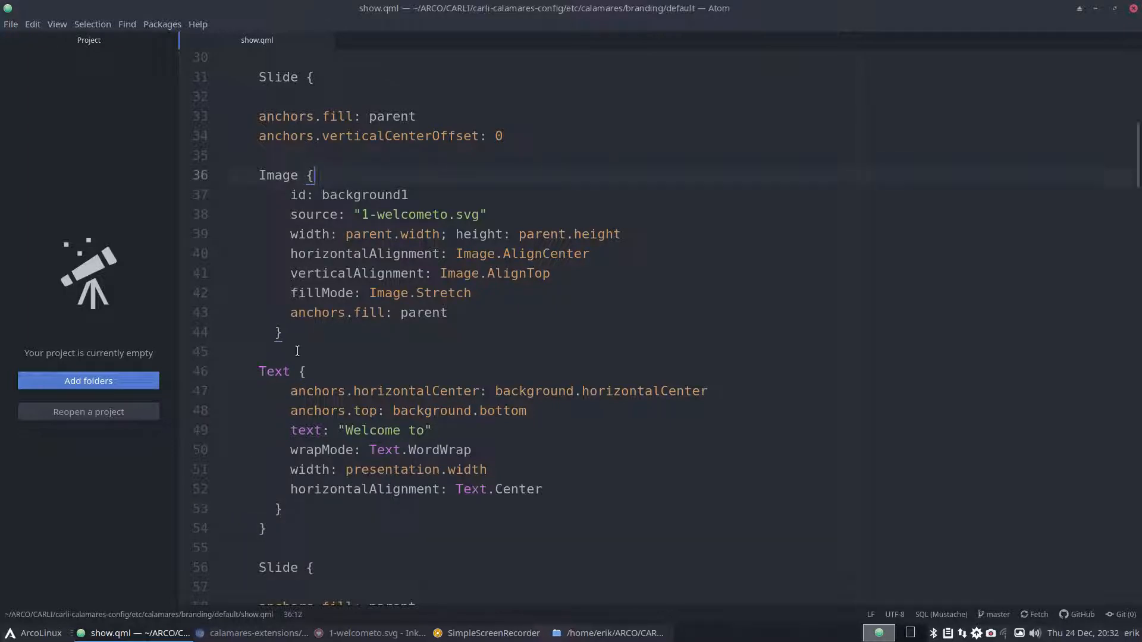
{"action": "scroll", "coordinate": [272, 363], "scroll_direction": "down", "scroll_amount": 2}
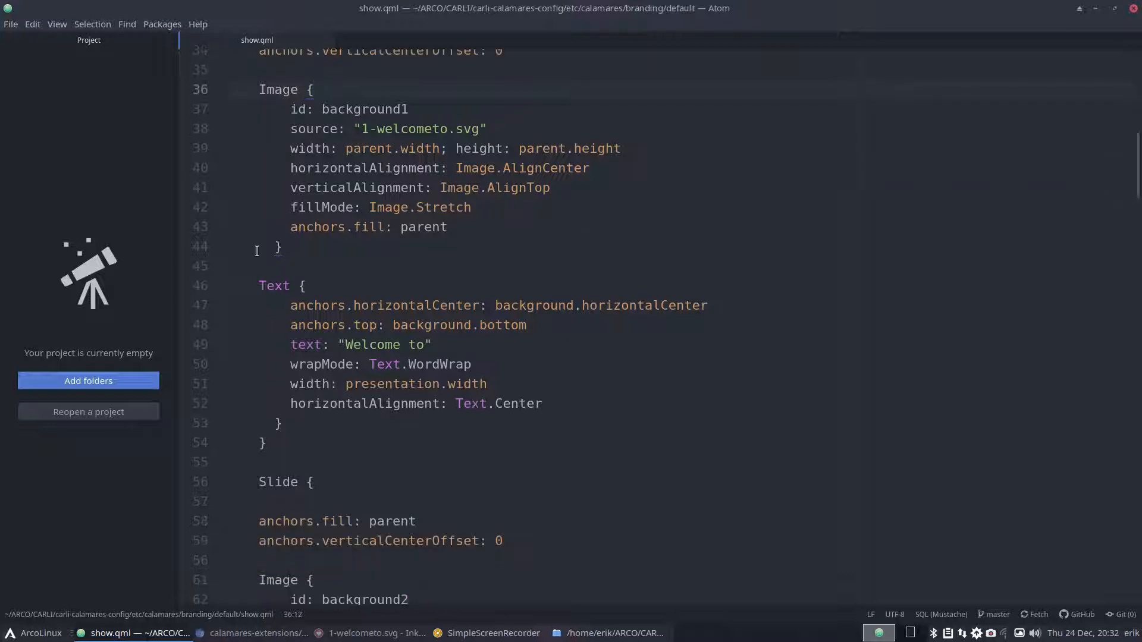
{"action": "scroll", "coordinate": [268, 433], "scroll_direction": "down", "scroll_amount": 3}
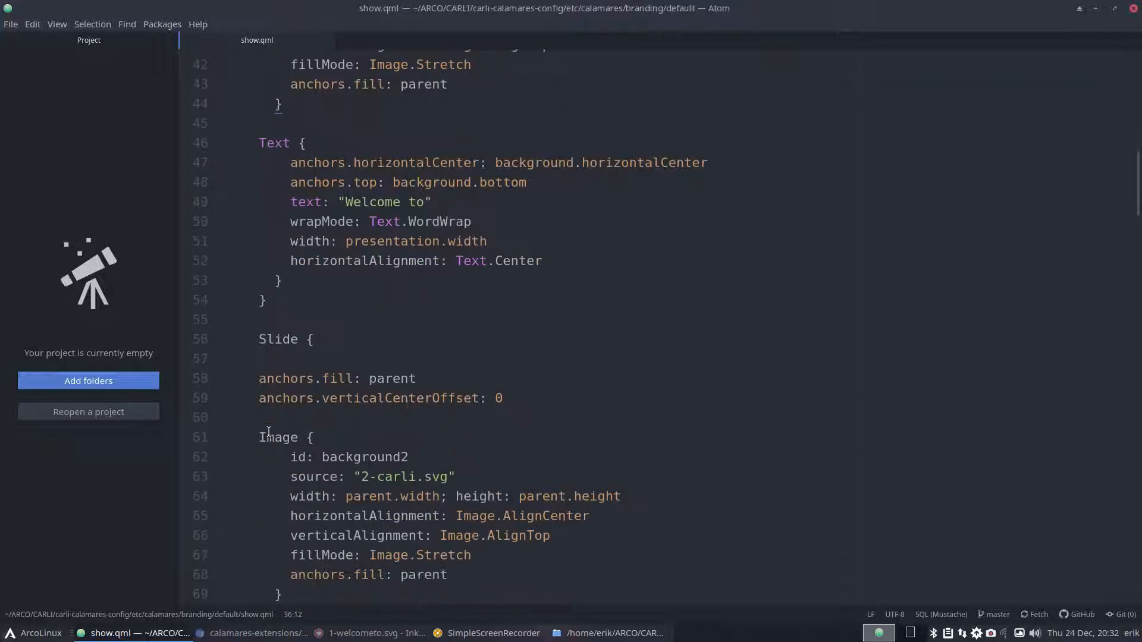
{"action": "scroll", "coordinate": [268, 432], "scroll_direction": "down", "scroll_amount": 3}
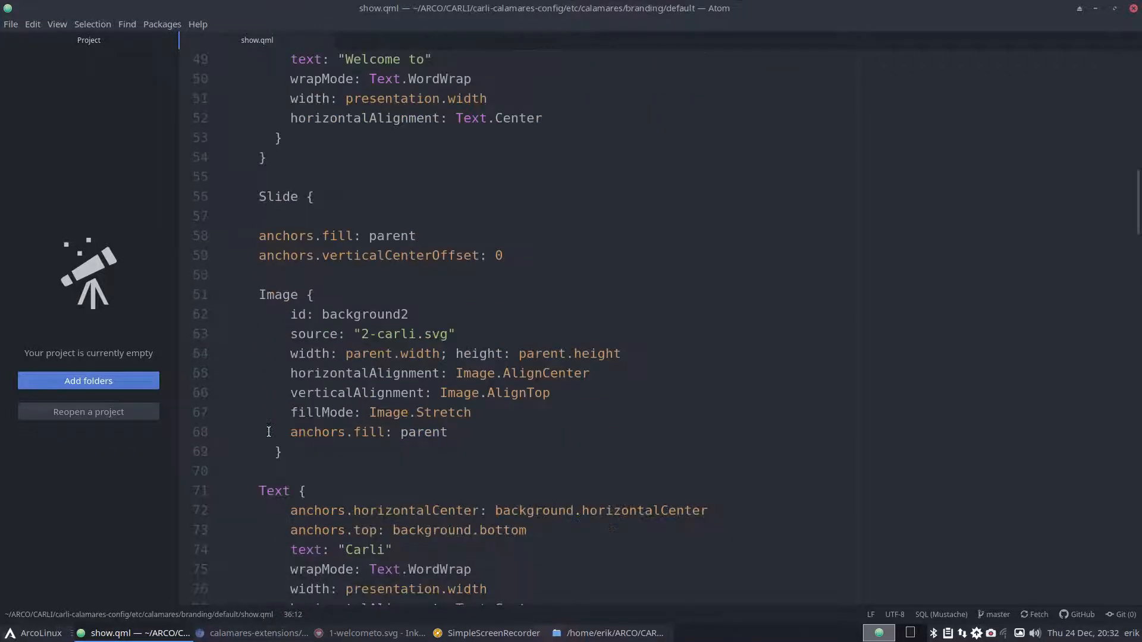
{"action": "scroll", "coordinate": [268, 433], "scroll_direction": "down", "scroll_amount": 3}
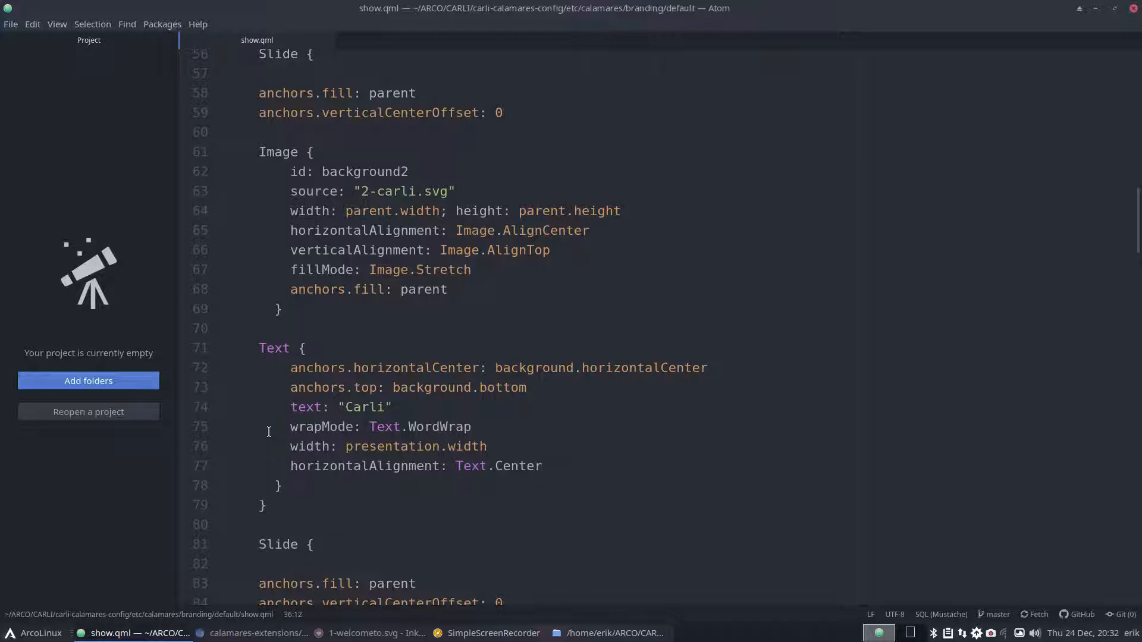
{"action": "scroll", "coordinate": [268, 432], "scroll_direction": "down", "scroll_amount": 3}
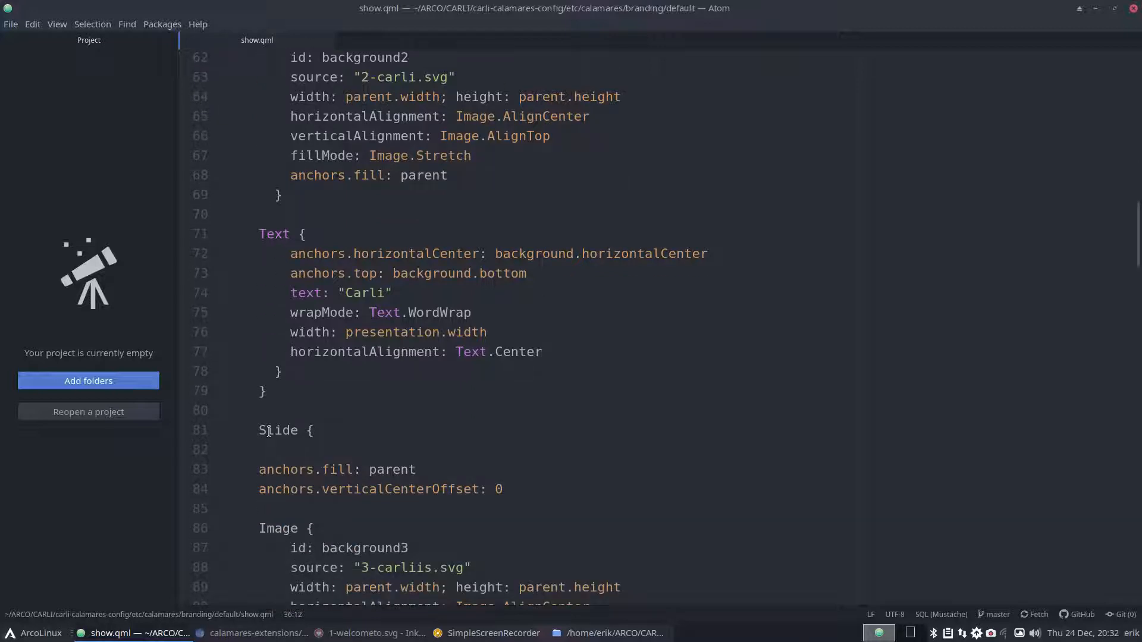
{"action": "scroll", "coordinate": [268, 432], "scroll_direction": "down", "scroll_amount": 10}
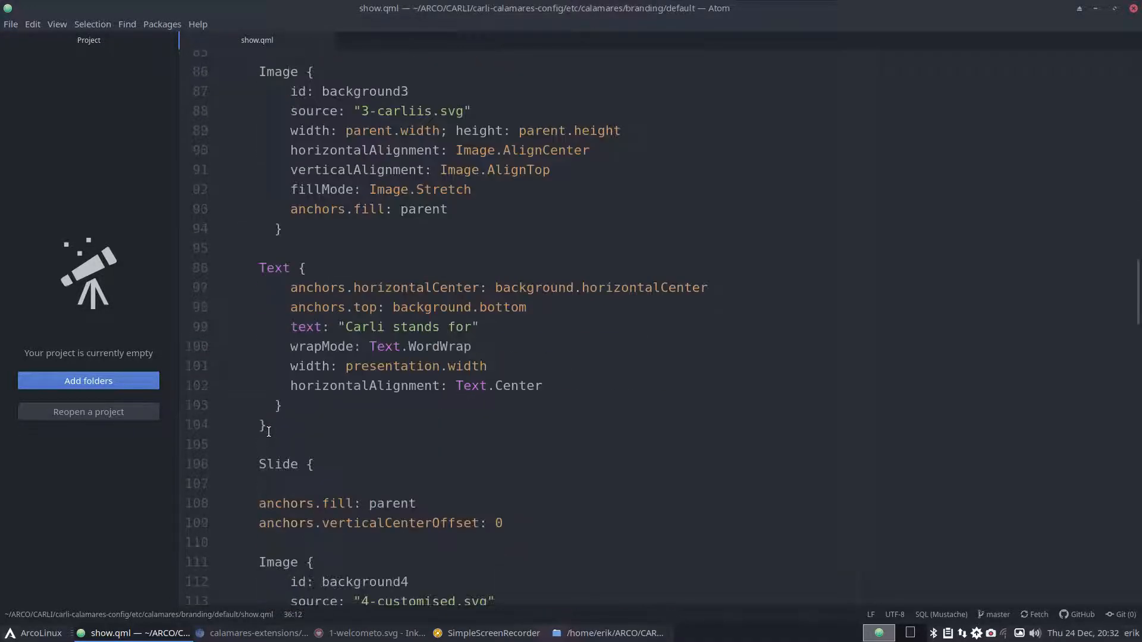
{"action": "scroll", "coordinate": [269, 432], "scroll_direction": "down", "scroll_amount": 7}
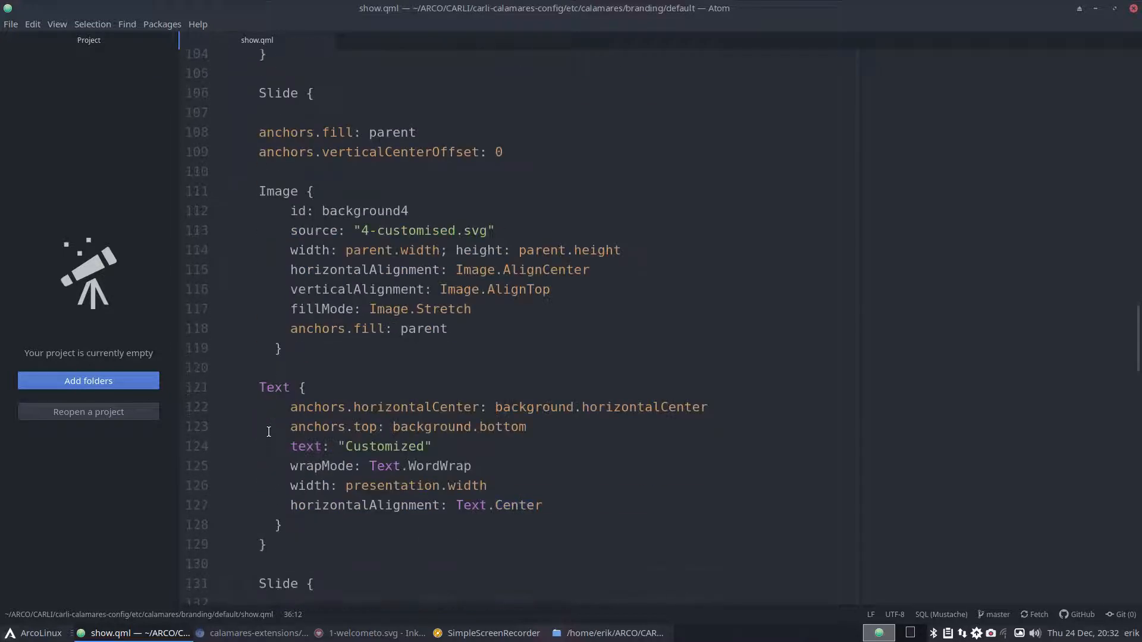
{"action": "scroll", "coordinate": [268, 433], "scroll_direction": "down", "scroll_amount": 1}
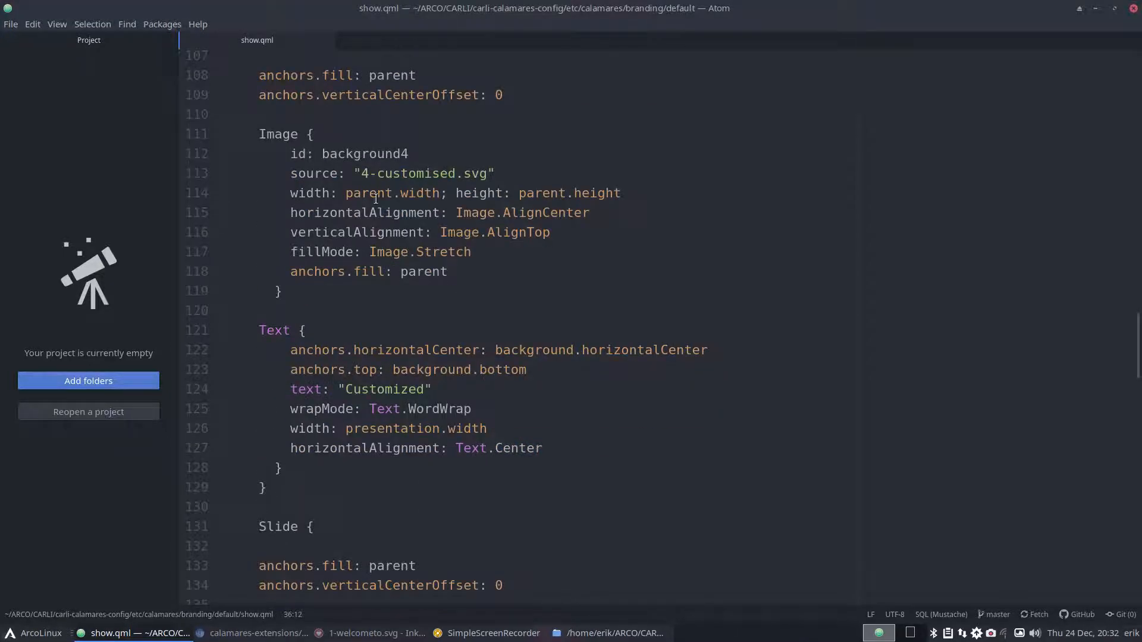
{"action": "scroll", "coordinate": [376, 191], "scroll_direction": "down", "scroll_amount": 3}
{"action": "scroll", "coordinate": [376, 191], "scroll_direction": "down", "scroll_amount": 12}
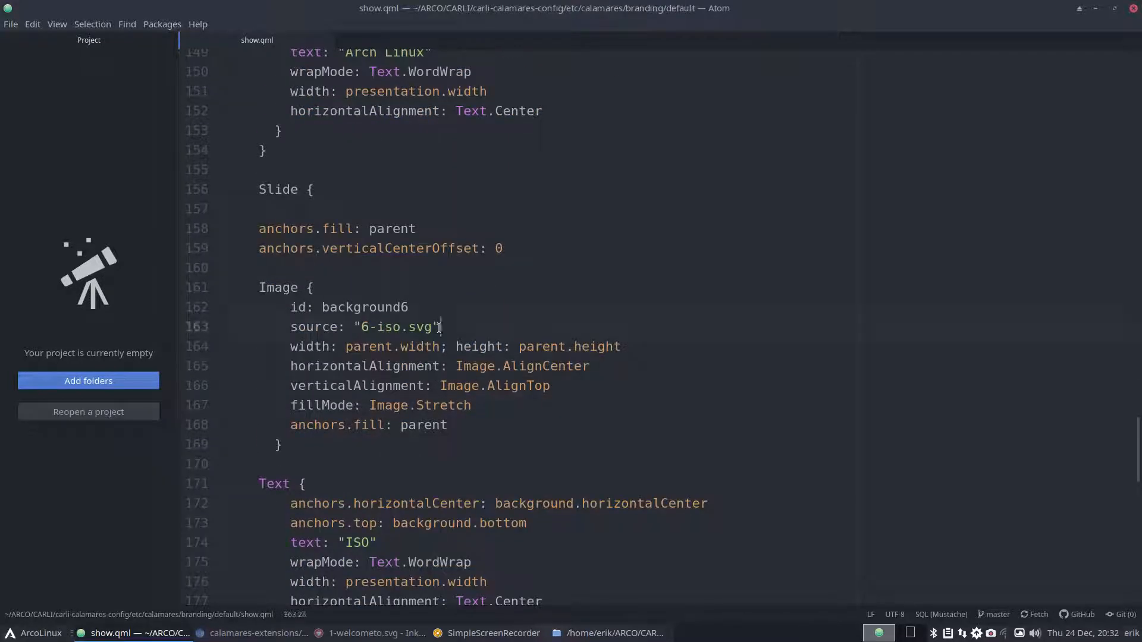
- Select the 6-iso.svg file name, then continue to 7-enjoy.svg and the onActivate/onLeave functions
{"action": "left_click_drag", "start_coordinate": [440, 326], "coordinate": [360, 327]}
{"action": "scroll", "coordinate": [360, 326], "scroll_direction": "down", "scroll_amount": 5}
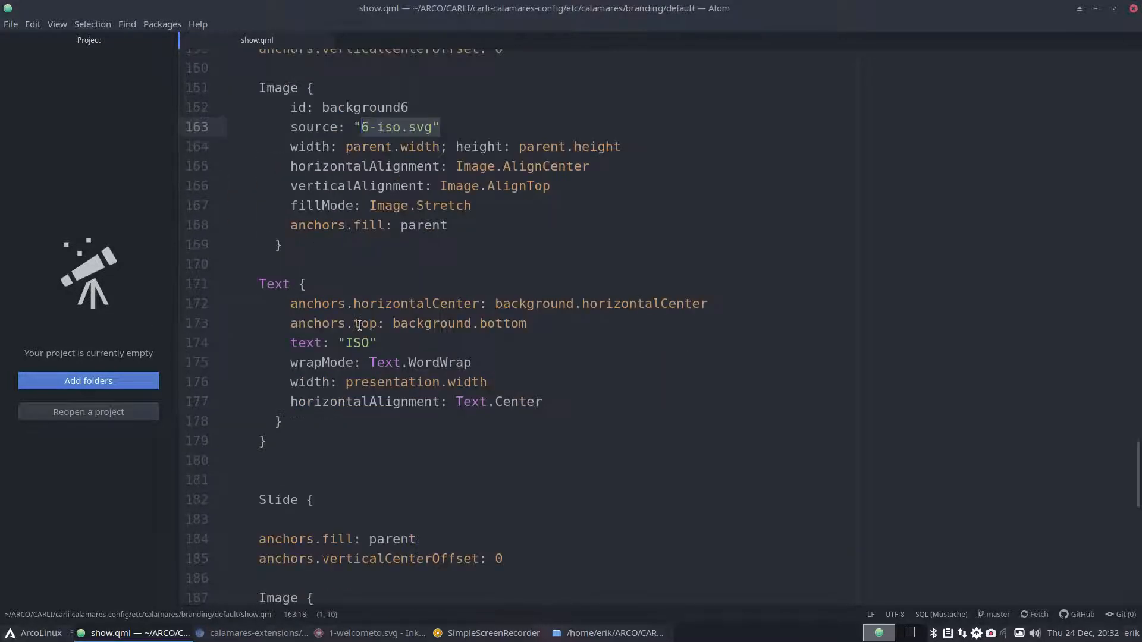
{"action": "scroll", "coordinate": [360, 326], "scroll_direction": "down", "scroll_amount": 2}
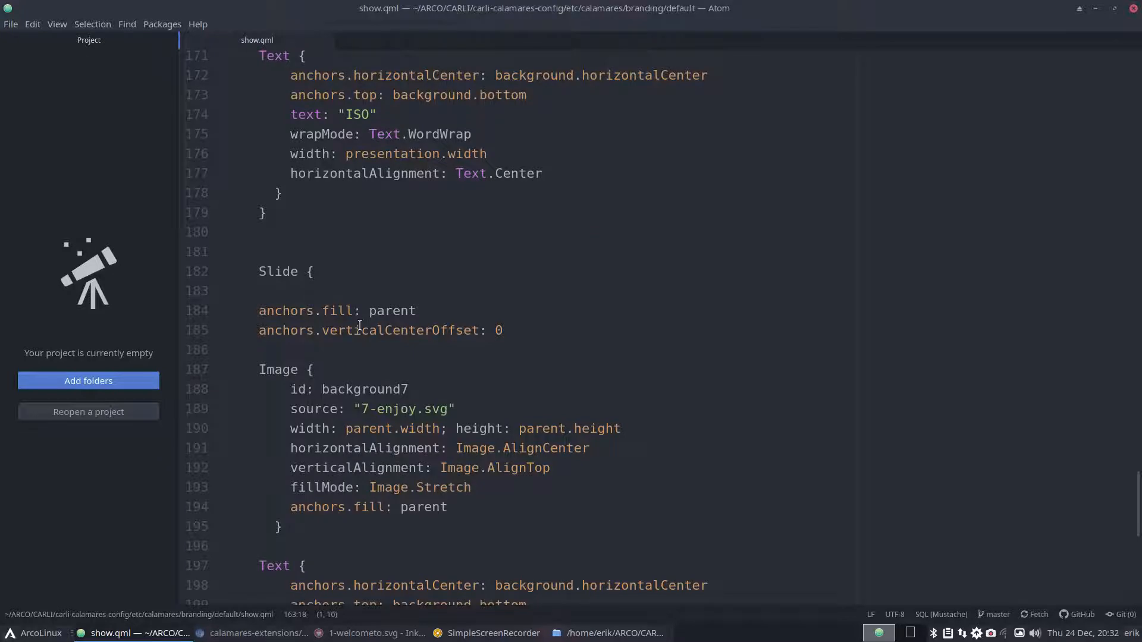
{"action": "scroll", "coordinate": [360, 326], "scroll_direction": "down", "scroll_amount": 5}
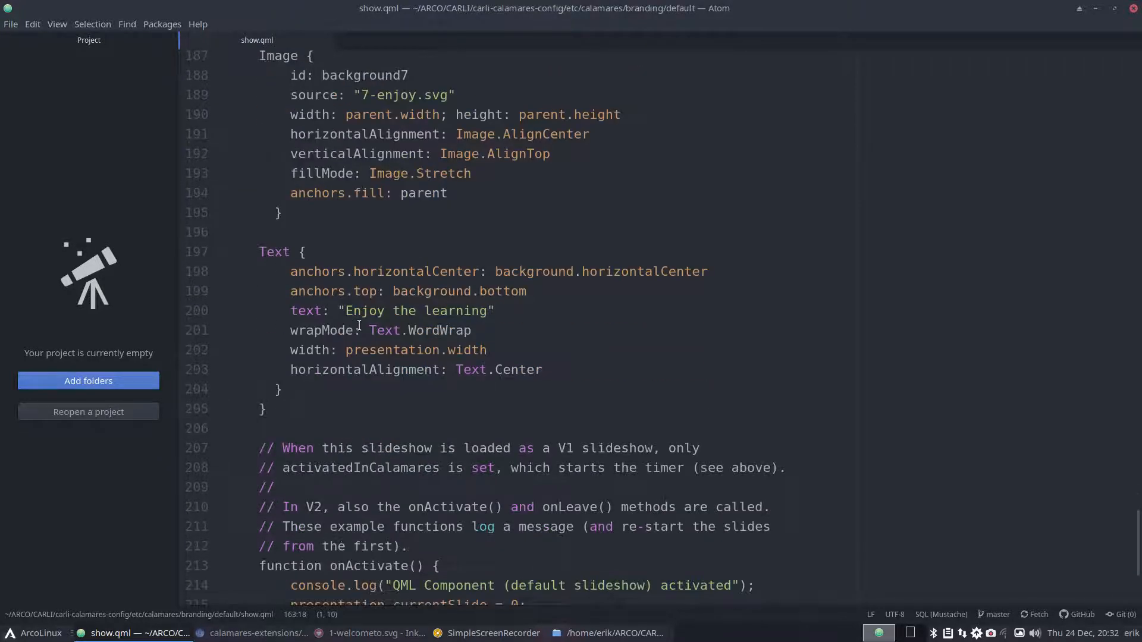
{"action": "scroll", "coordinate": [359, 326], "scroll_direction": "down", "scroll_amount": 2}
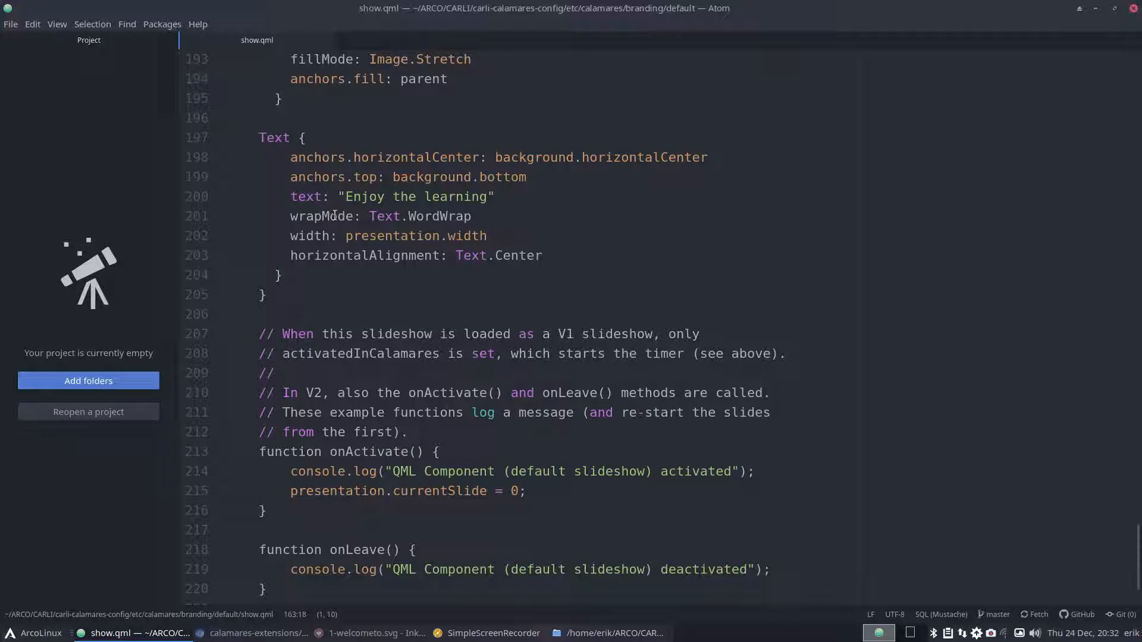
{"action": "scroll", "coordinate": [335, 215], "scroll_direction": "down", "scroll_amount": 1}
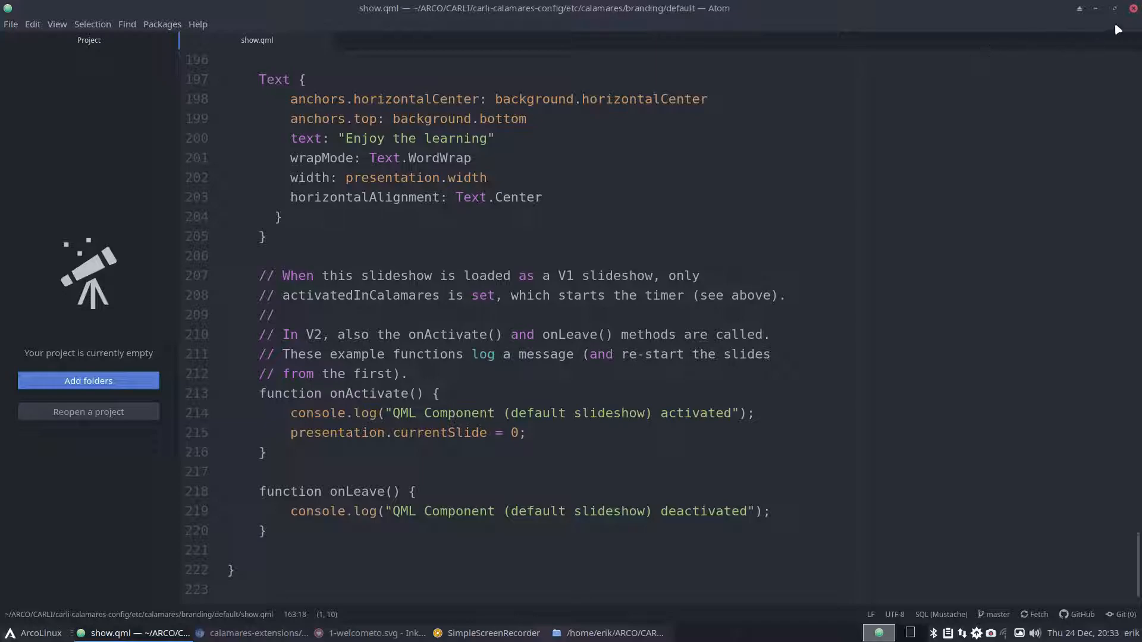
- Close the show.qml editor and open stylesheet.qss in Sublime Text 3 Dev
{"action": "left_click", "coordinate": [1134, 9]}
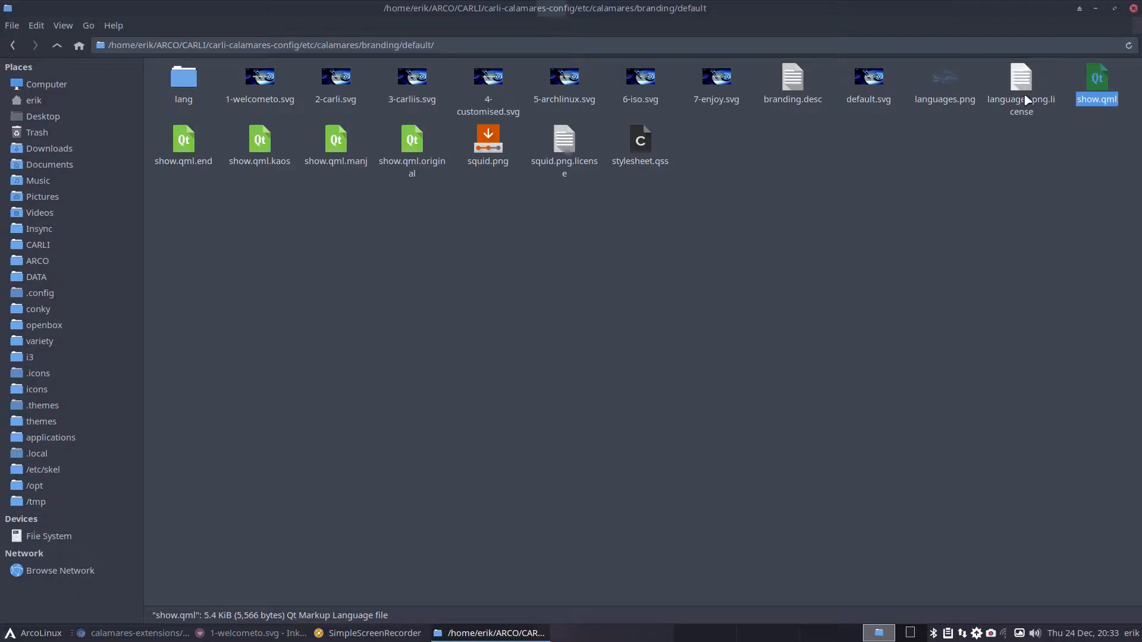
{"action": "left_click", "coordinate": [641, 143]}
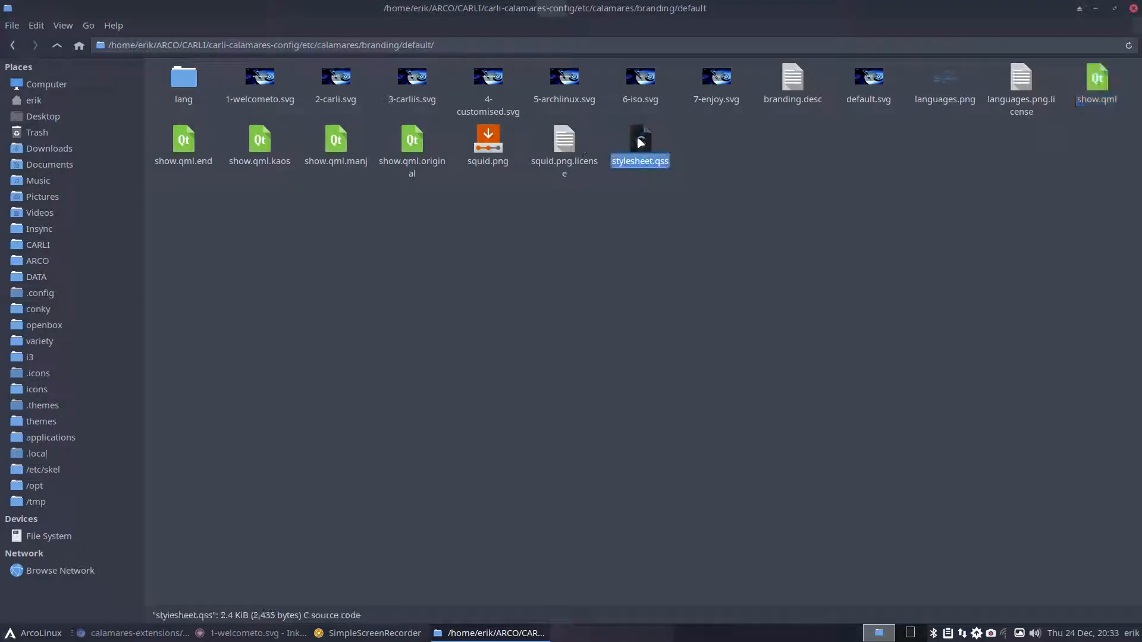
{"action": "right_click", "coordinate": [641, 143]}
{"action": "mouse_move", "coordinate": [690, 172]}
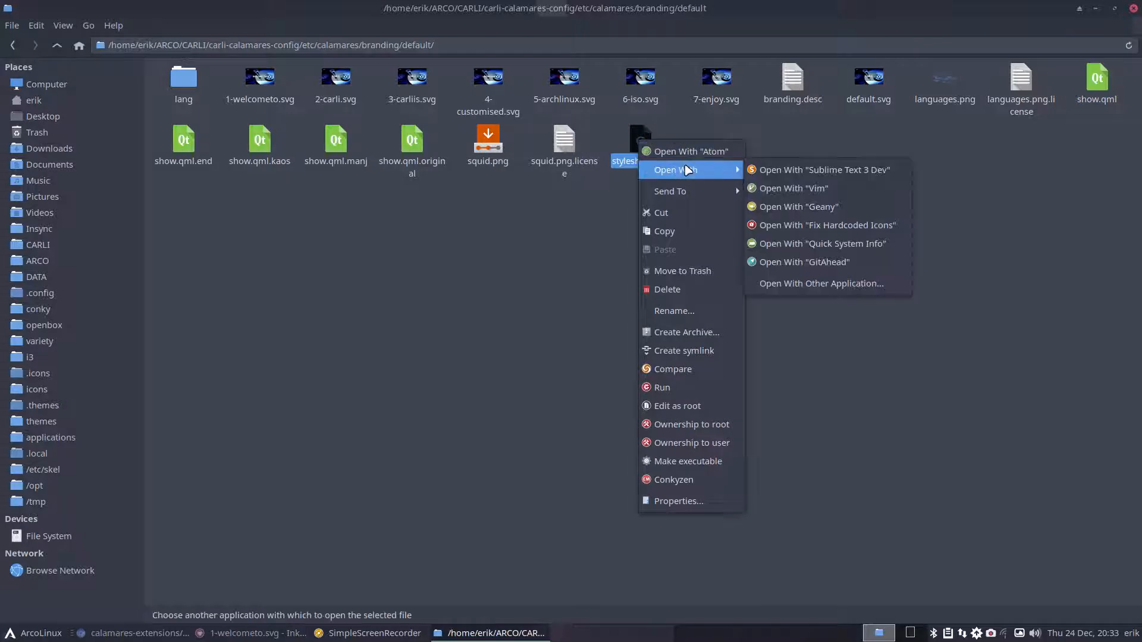
{"action": "left_click", "coordinate": [777, 170]}
{"action": "scroll", "coordinate": [960, 517], "scroll_direction": "down", "scroll_amount": 2}
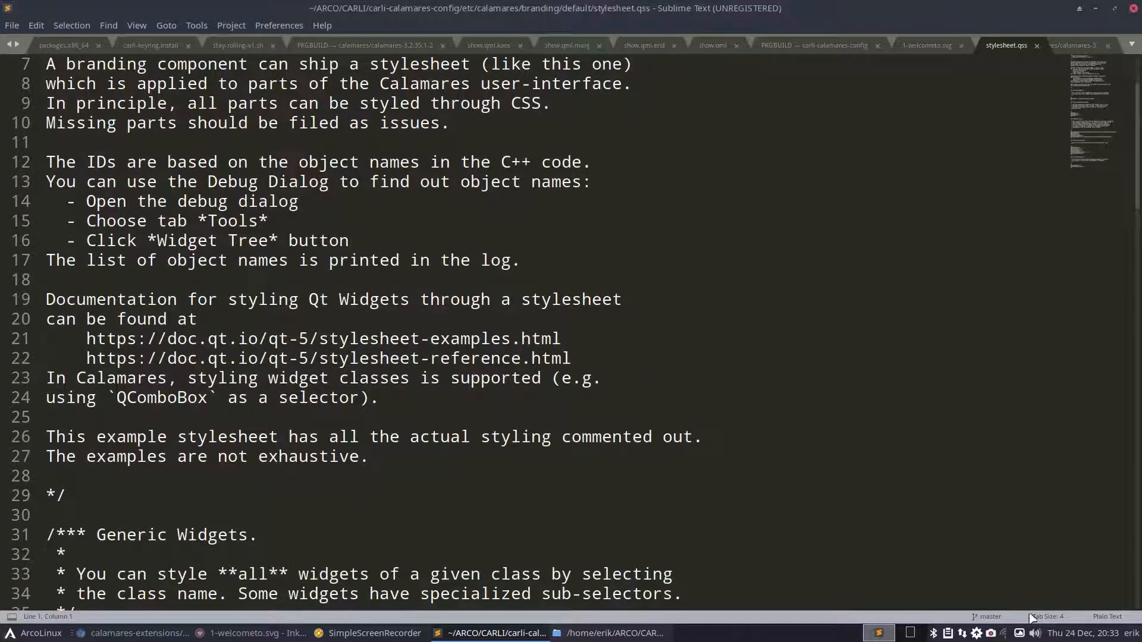
- Set stylesheet.qss to CSS syntax highlighting, read through it, then close Sublime
{"action": "left_click", "coordinate": [1100, 617]}
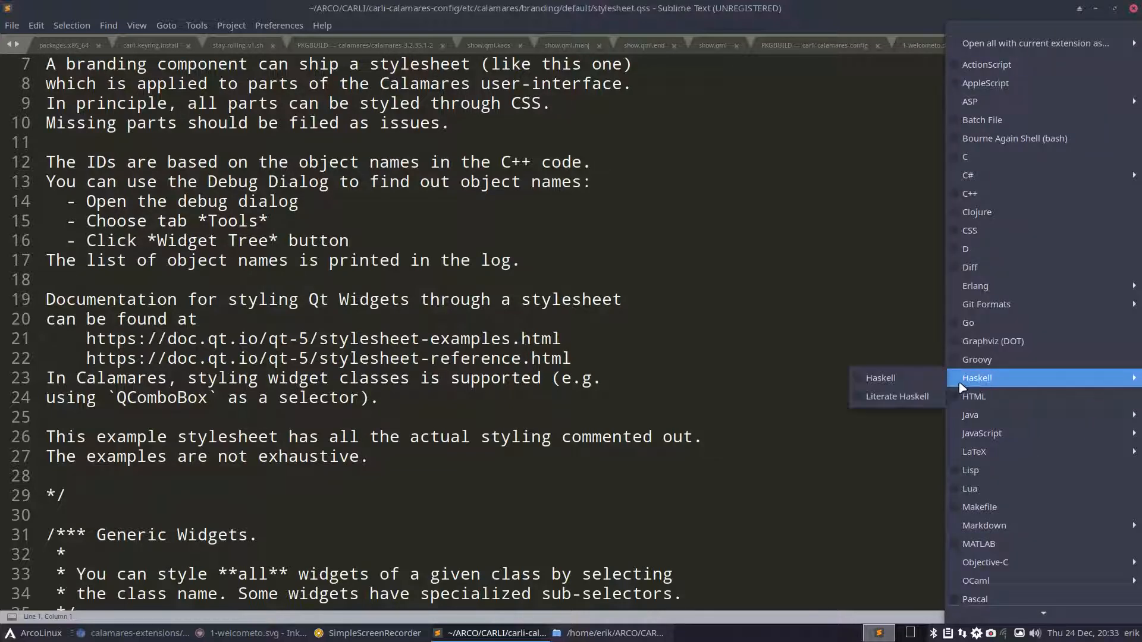
{"action": "mouse_move", "coordinate": [1021, 456]}
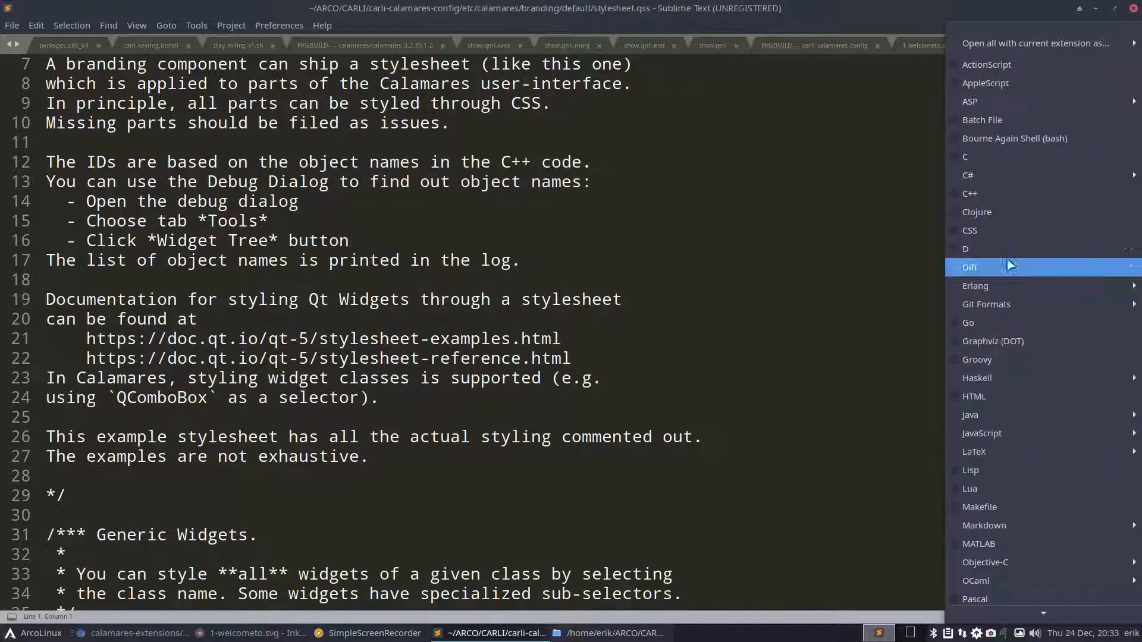
{"action": "left_click", "coordinate": [958, 231]}
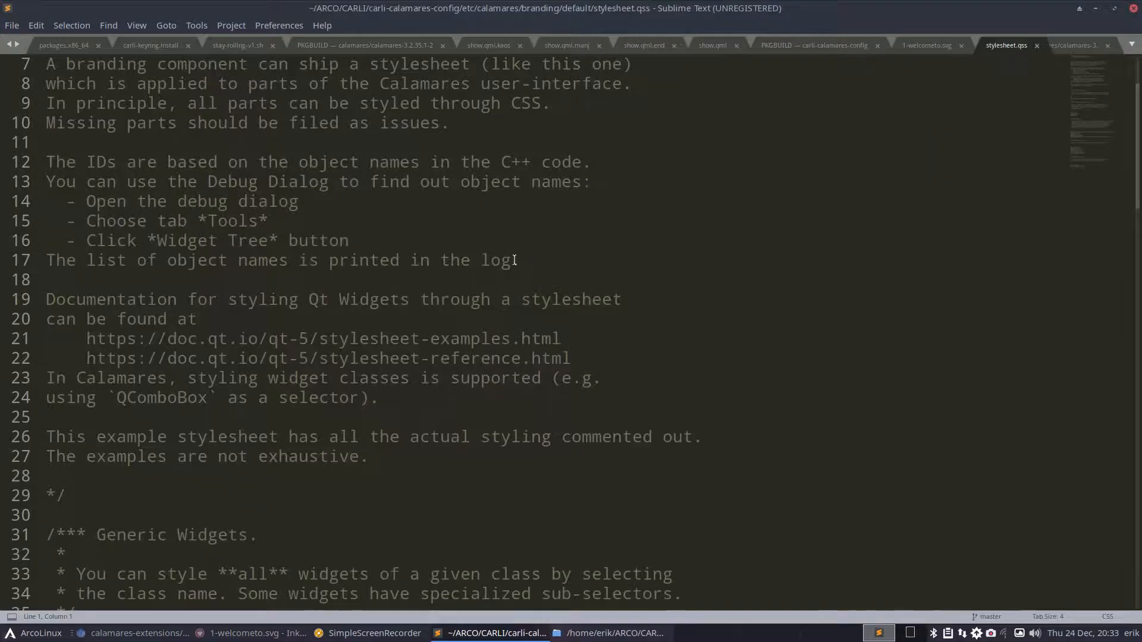
{"action": "scroll", "coordinate": [423, 261], "scroll_direction": "down", "scroll_amount": 20}
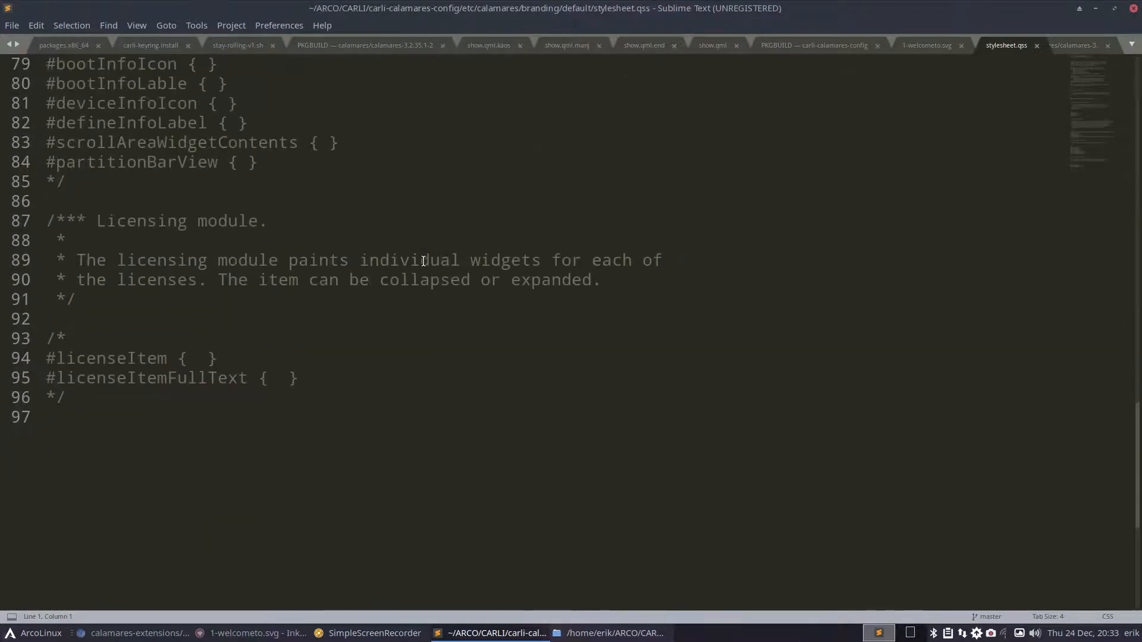
{"action": "scroll", "coordinate": [423, 261], "scroll_direction": "up", "scroll_amount": 15}
{"action": "scroll", "coordinate": [423, 261], "scroll_direction": "up", "scroll_amount": 7}
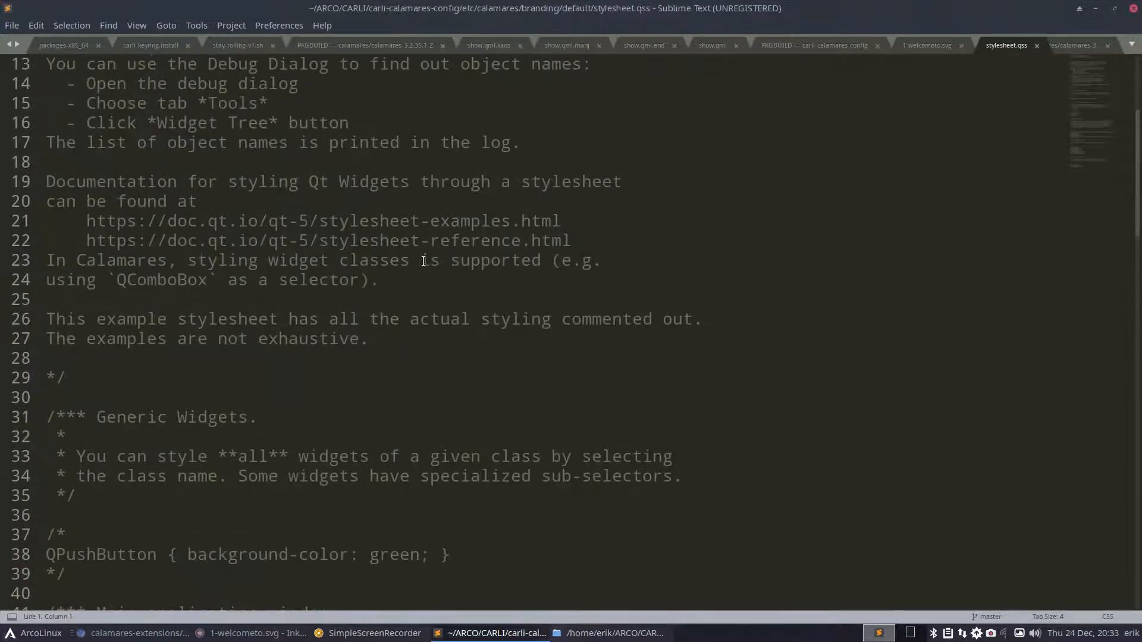
{"action": "scroll", "coordinate": [423, 261], "scroll_direction": "down", "scroll_amount": 12}
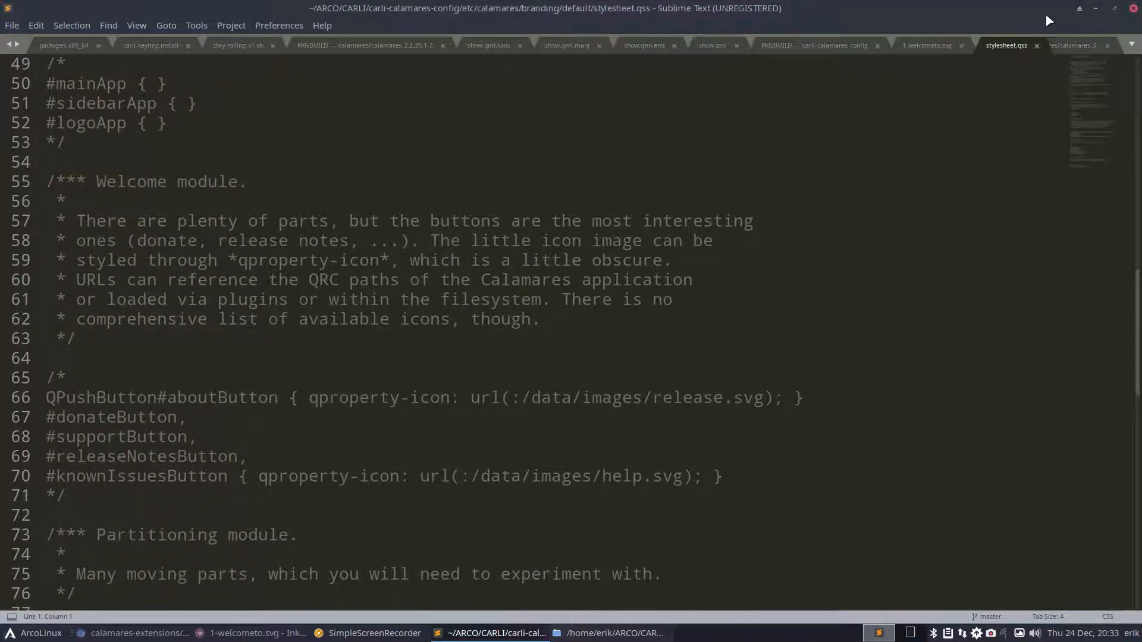
{"action": "left_click", "coordinate": [1134, 9]}
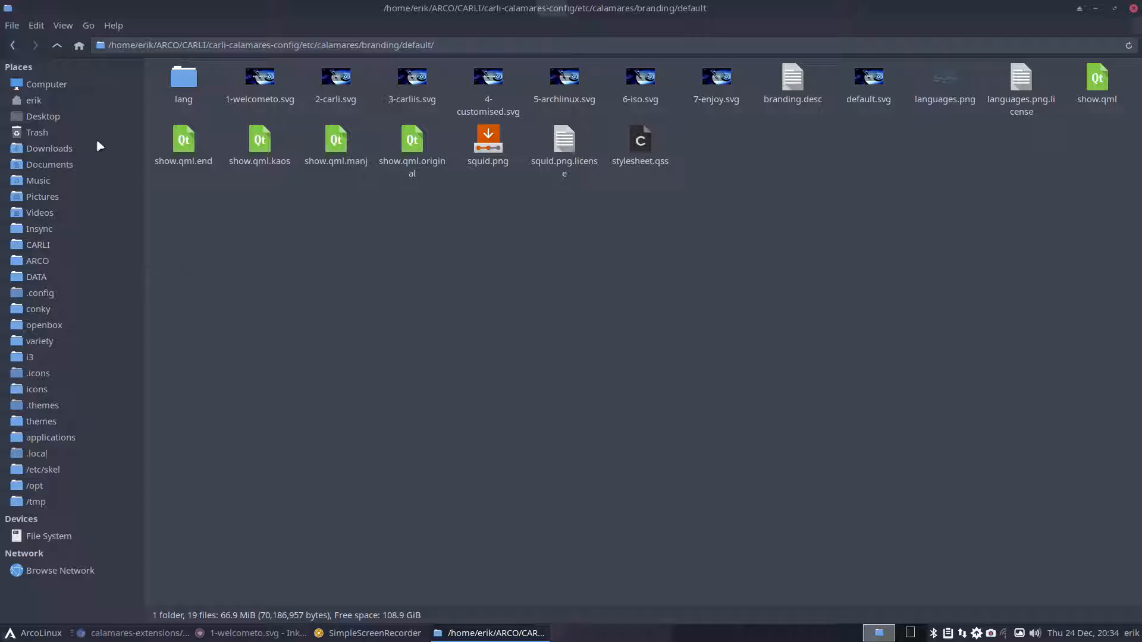
- Run ./git-v2.sh from a terminal in the carli-calamares-config folder
{"action": "left_click", "coordinate": [58, 46]}
{"action": "left_click", "coordinate": [58, 46]}
{"action": "left_click", "coordinate": [59, 45]}
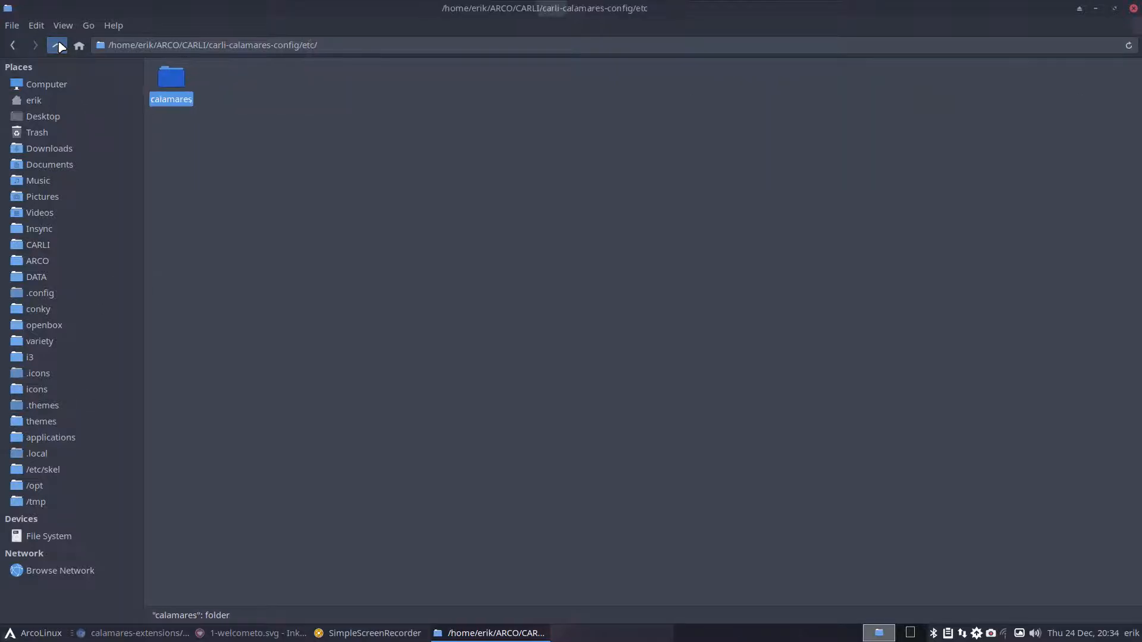
{"action": "left_click", "coordinate": [60, 46]}
{"action": "left_click", "coordinate": [241, 92]}
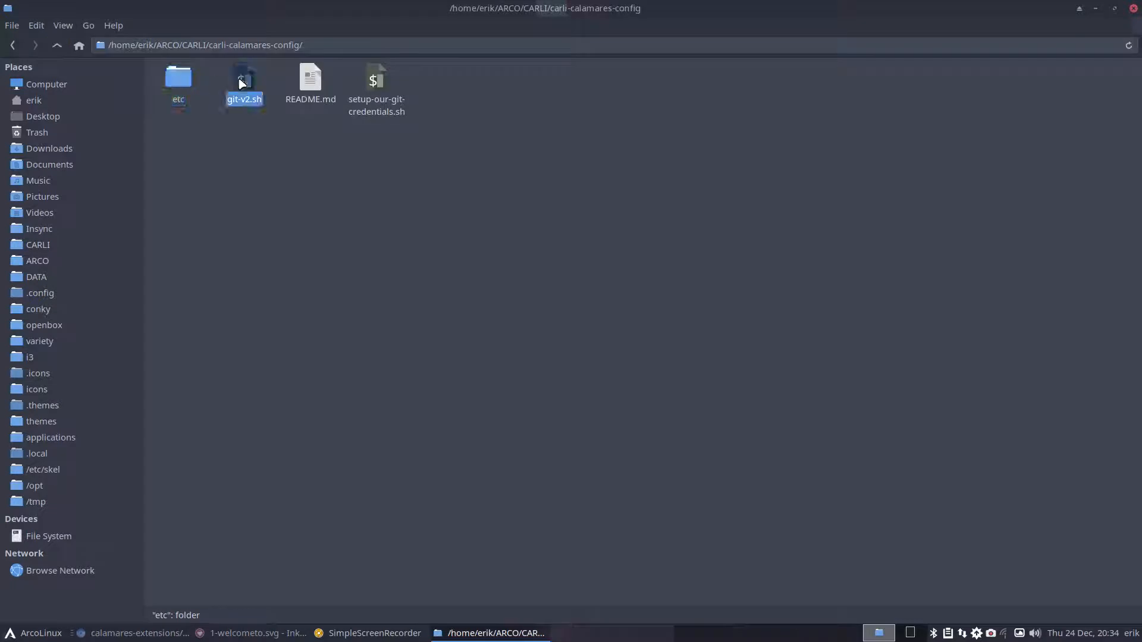
{"action": "right_click", "coordinate": [273, 183]}
{"action": "left_click", "coordinate": [323, 255]}
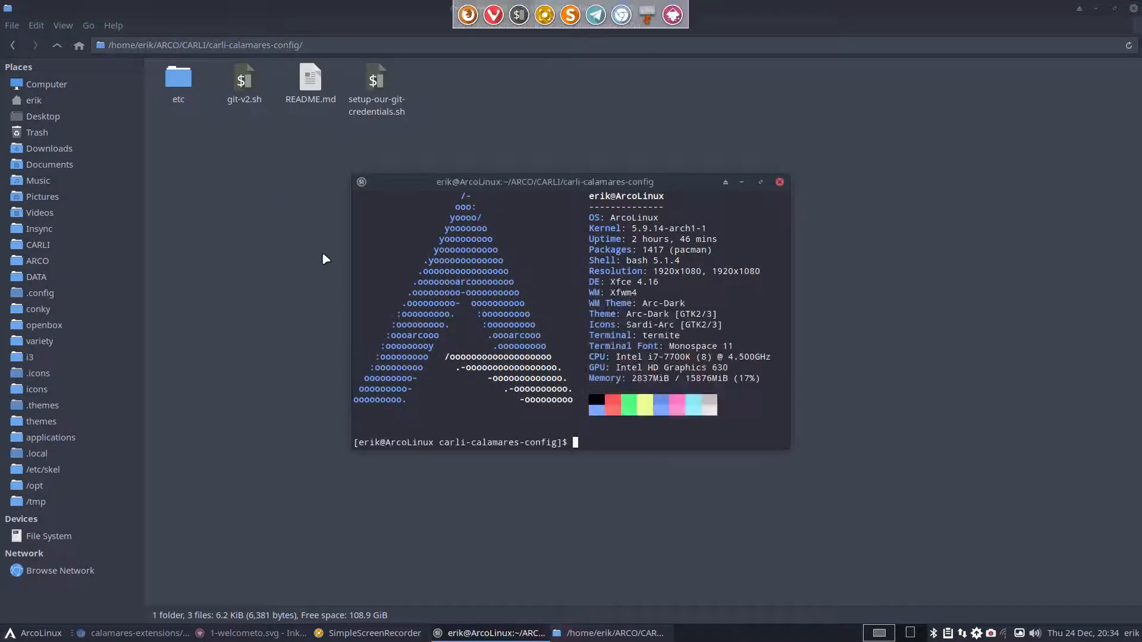
{"action": "type", "text": "./git-v2.sh"}
{"action": "left_click", "coordinate": [780, 182]}
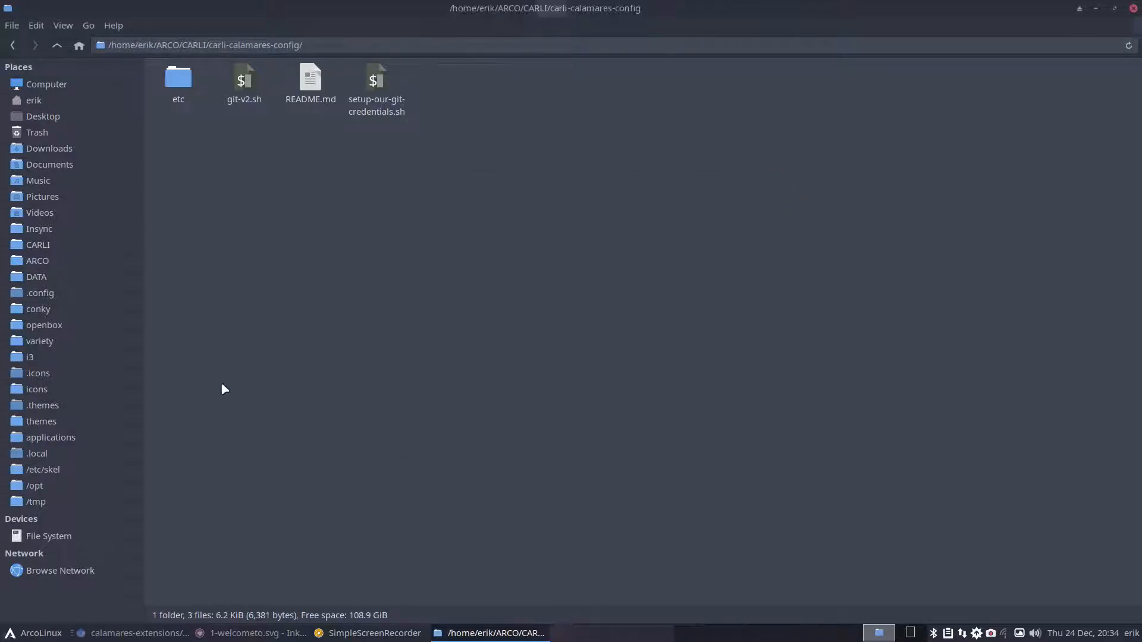
- Check the carli-pkgbuild/carli-calamares-config PKGBUILD in Sublime Text, then close it
{"action": "left_click", "coordinate": [44, 246]}
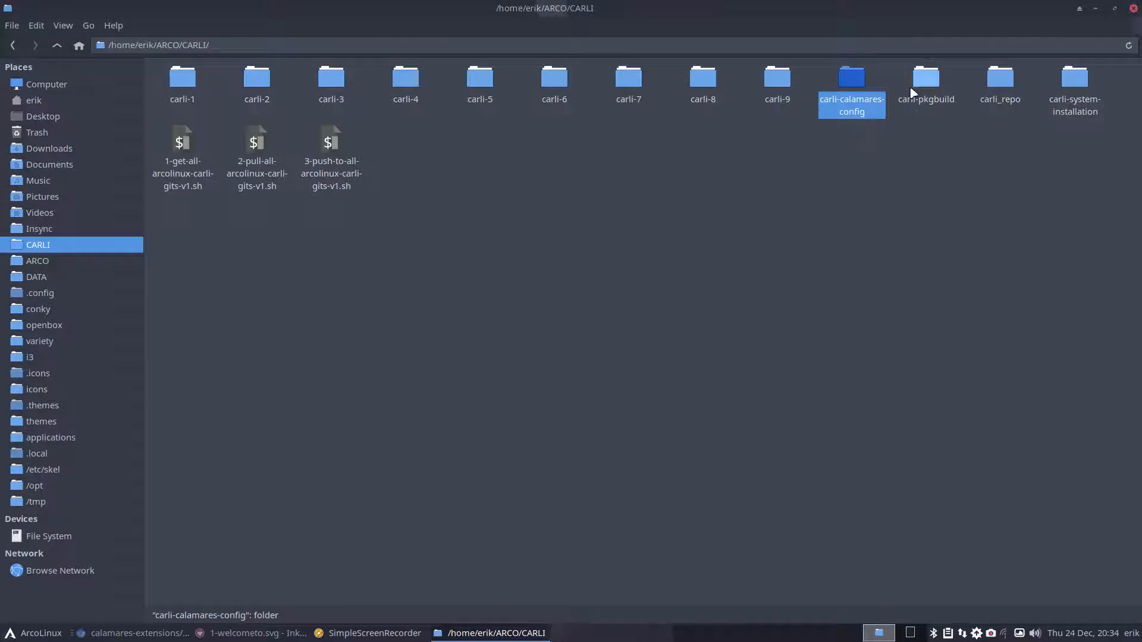
{"action": "double_click", "coordinate": [925, 80]}
{"action": "double_click", "coordinate": [244, 87]}
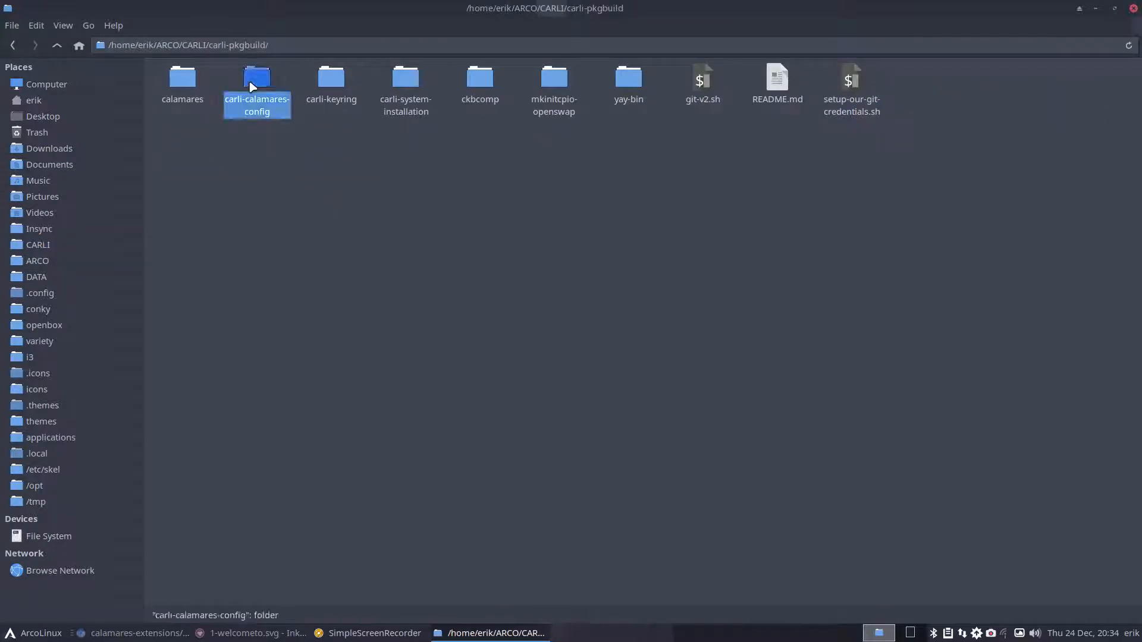
{"action": "right_click", "coordinate": [178, 87]}
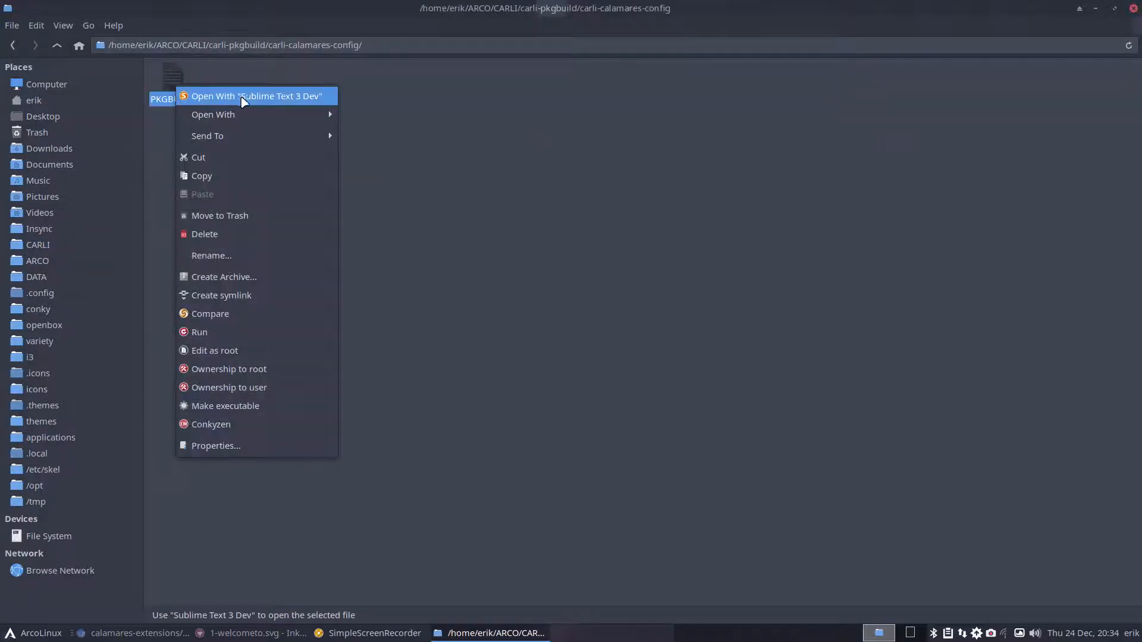
{"action": "left_click", "coordinate": [242, 98]}
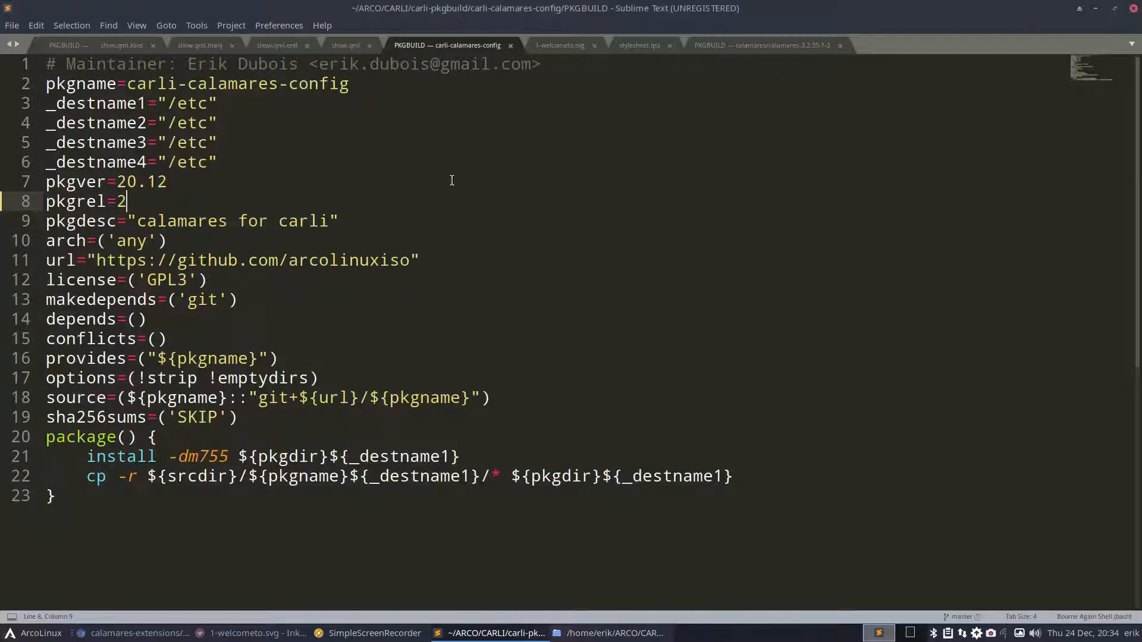
{"action": "left_click", "coordinate": [1133, 9]}
{"action": "left_click", "coordinate": [193, 140]}
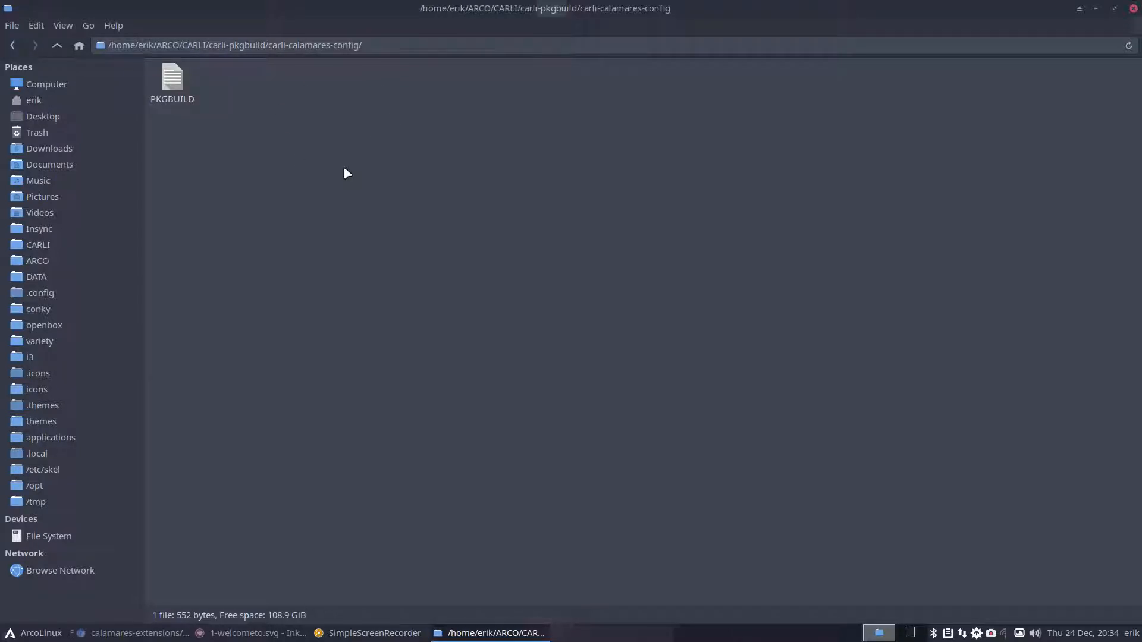
- Inspect the built calamares and carli-calamares-config packages in carli_repo/x86_64, then close Thunar
{"action": "left_click", "coordinate": [58, 46]}
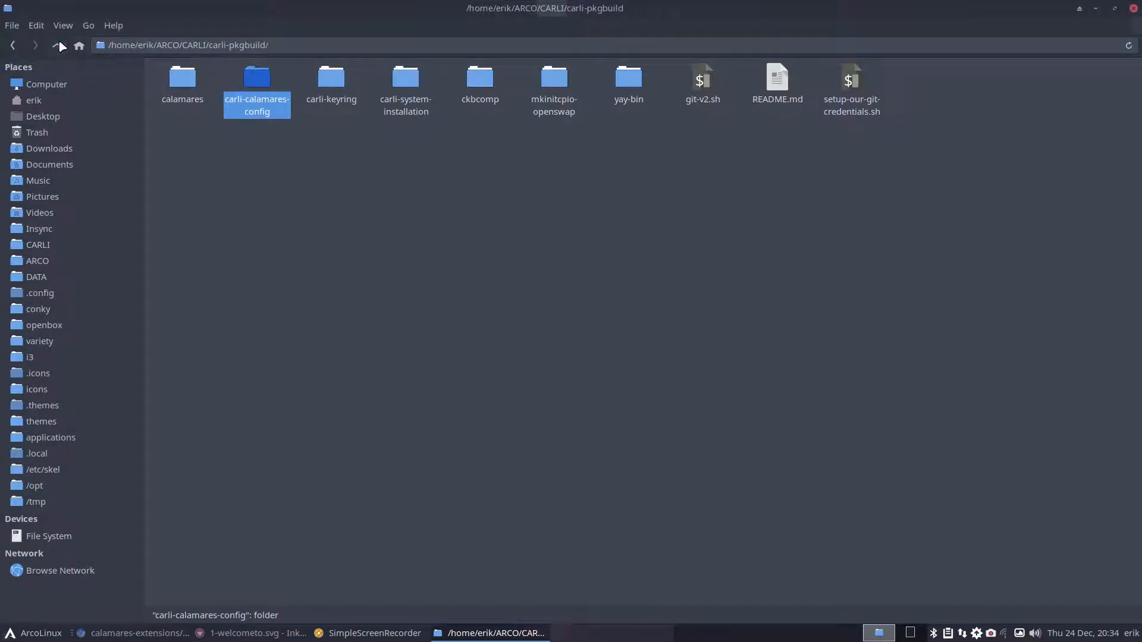
{"action": "left_click", "coordinate": [57, 45]}
{"action": "left_click", "coordinate": [1003, 86]}
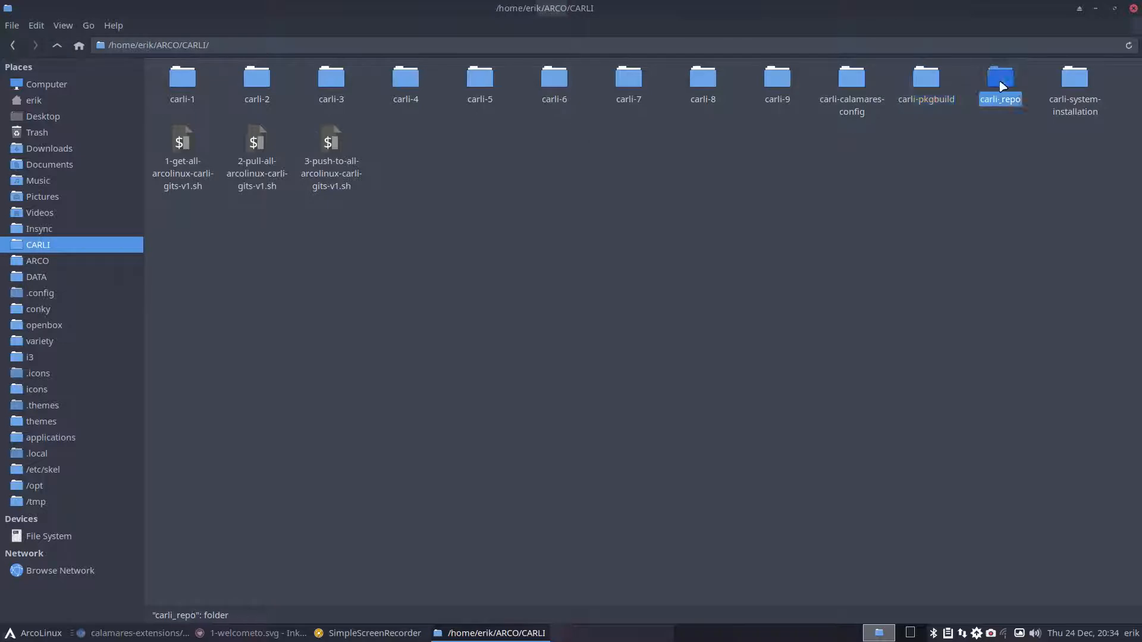
{"action": "double_click", "coordinate": [1002, 86]}
{"action": "double_click", "coordinate": [174, 89]}
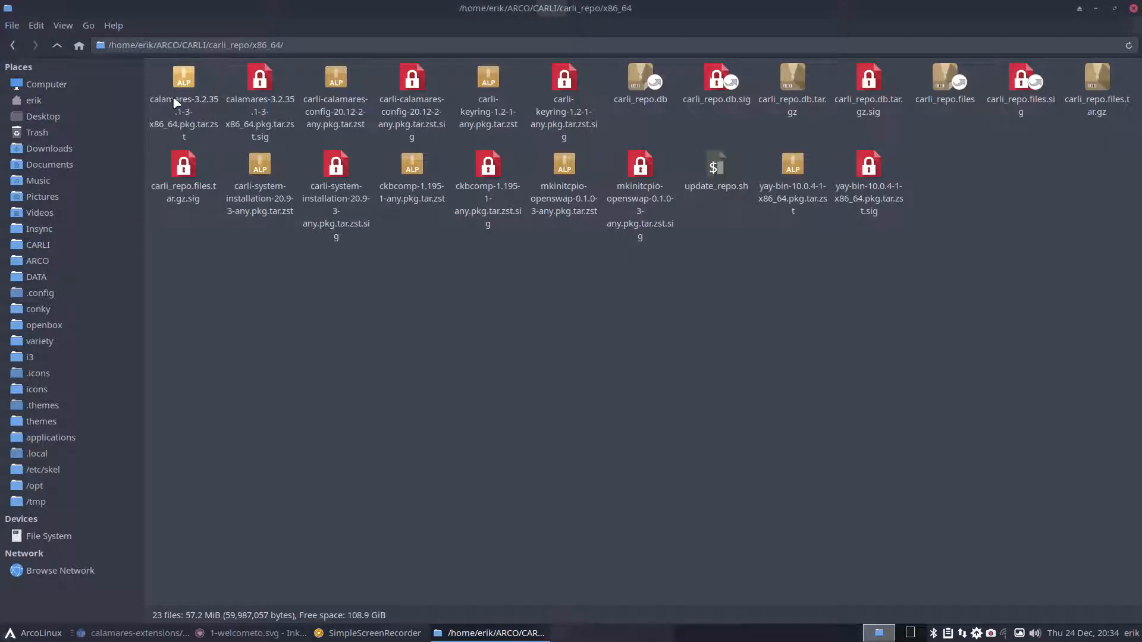
{"action": "left_click", "coordinate": [182, 78]}
{"action": "left_click_drag", "start_coordinate": [157, 73], "coordinate": [311, 153]}
{"action": "left_click", "coordinate": [310, 83]}
{"action": "left_click_drag", "start_coordinate": [311, 83], "coordinate": [420, 90]}
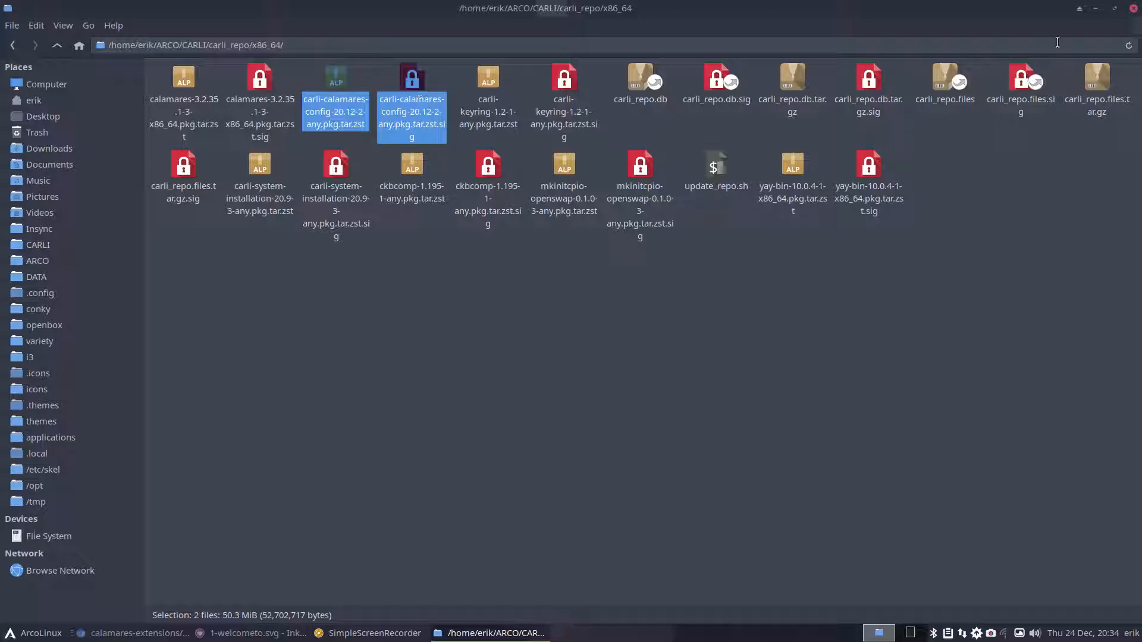
{"action": "left_click", "coordinate": [1134, 8]}
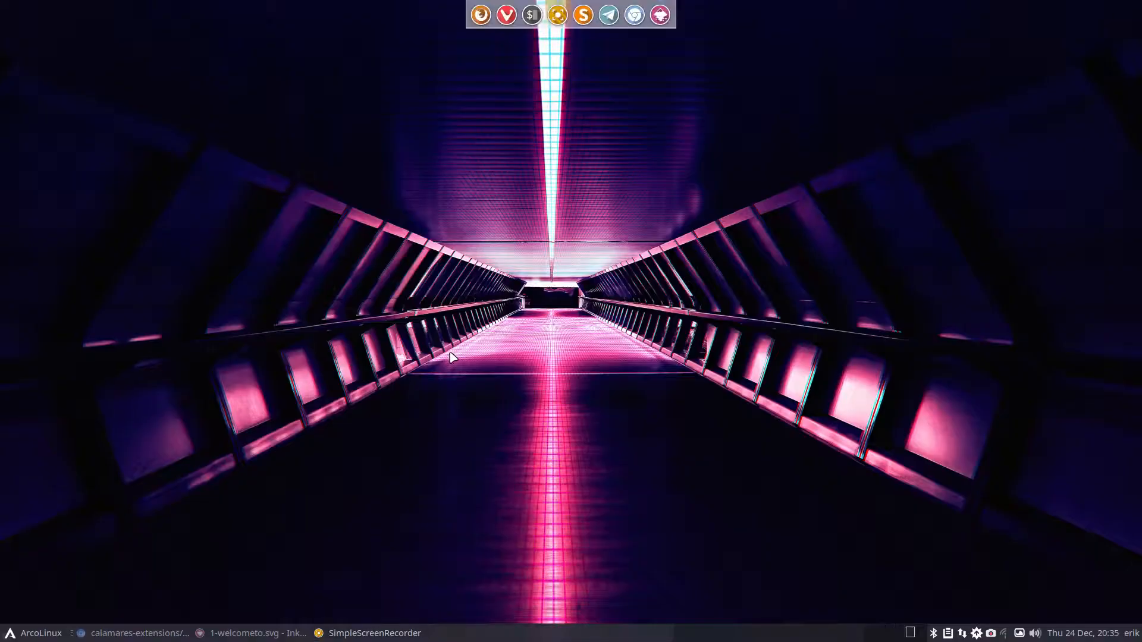
- Start the Carli 9 virtual machine in VirtualBox and boot the live system
{"action": "key", "text": "super+F7"}
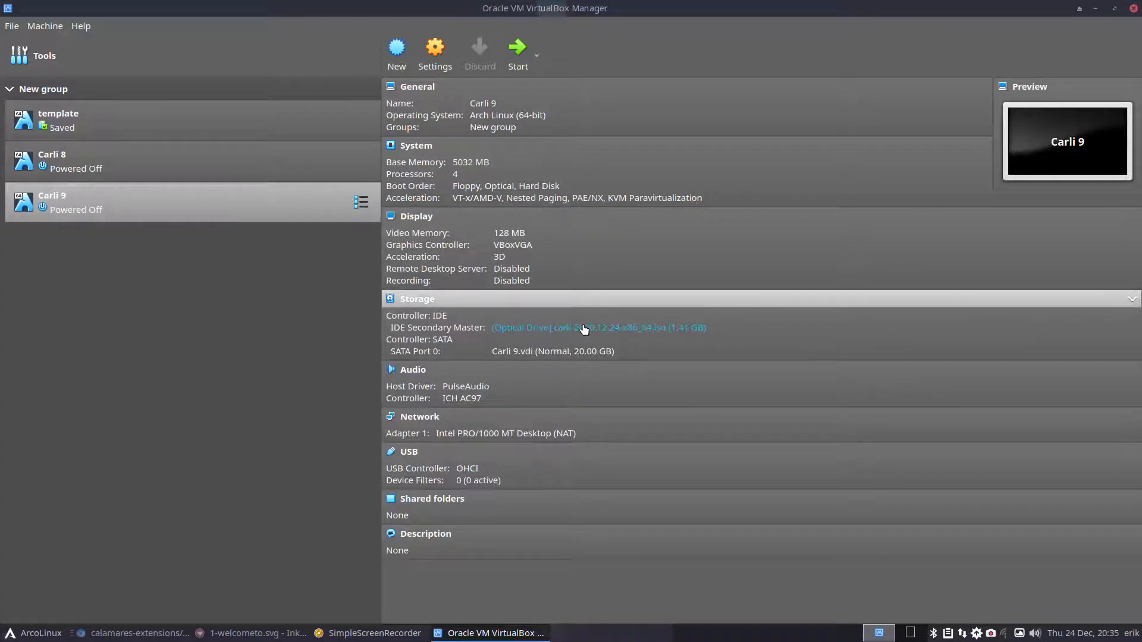
{"action": "double_click", "coordinate": [256, 219]}
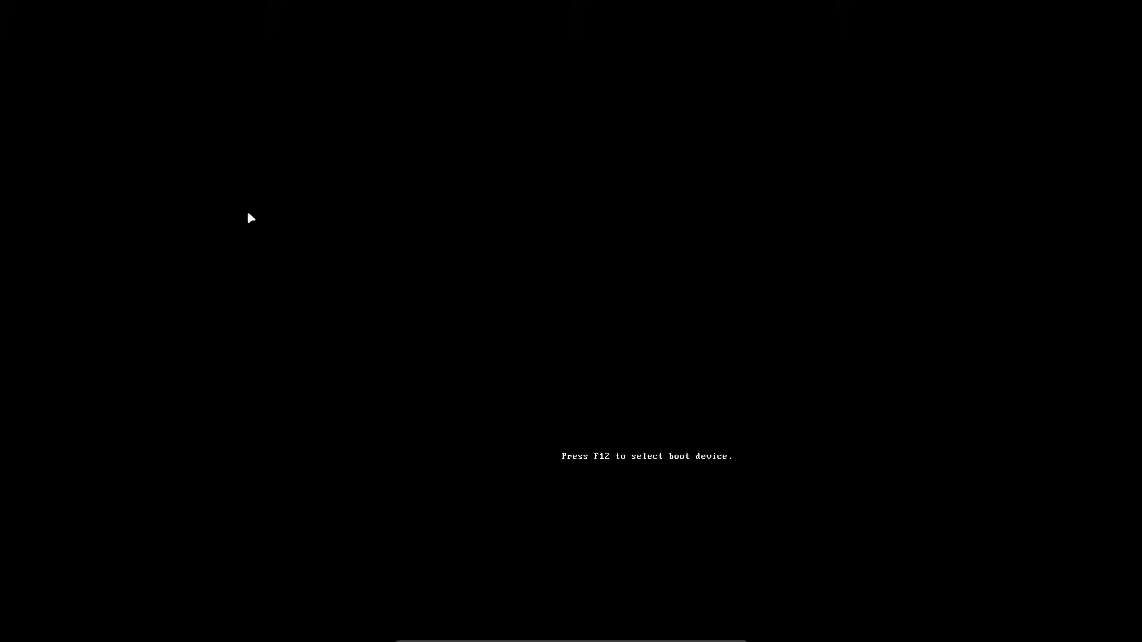
{"action": "key", "text": "Return"}
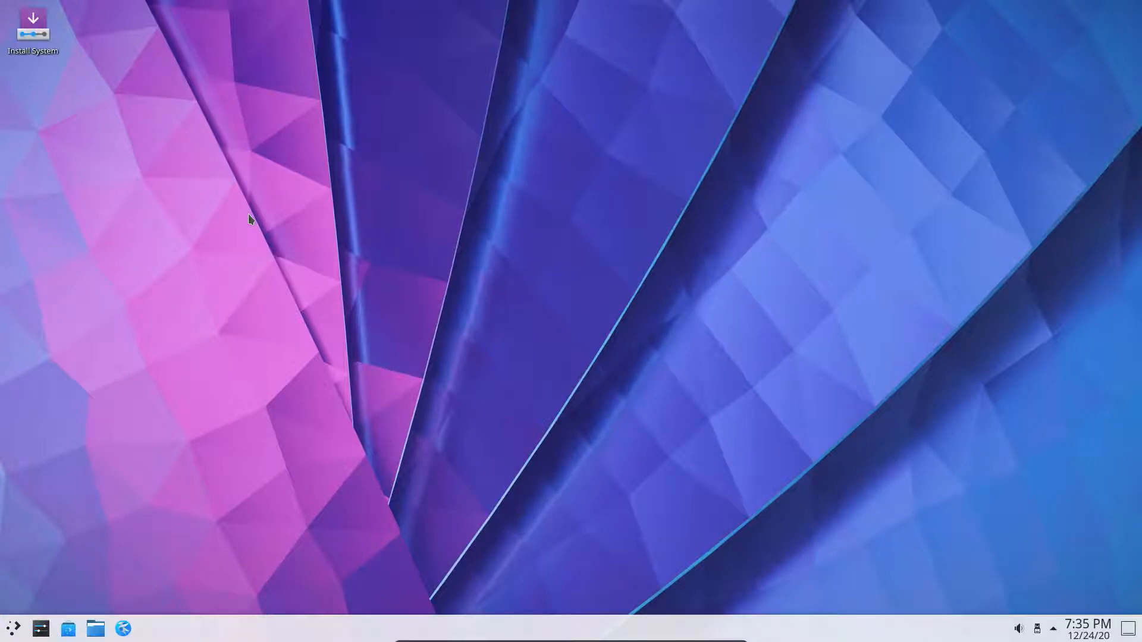
- Launch the Carli Installer, cancel it after its initialization failure, and open a terminal
{"action": "left_click", "coordinate": [39, 33]}
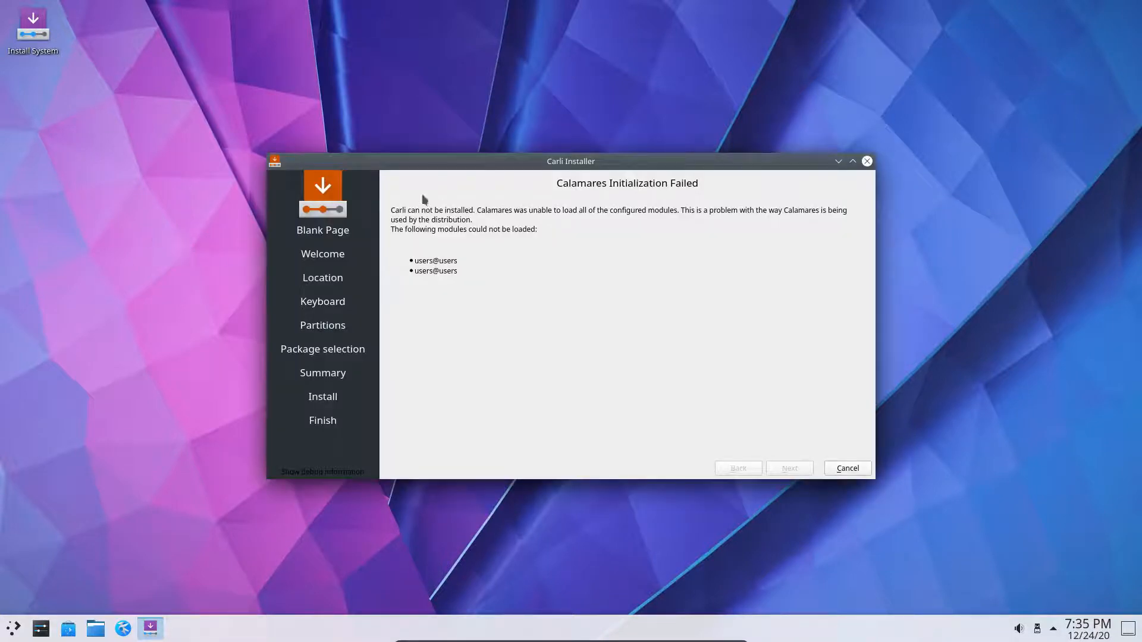
{"action": "left_click", "coordinate": [847, 466]}
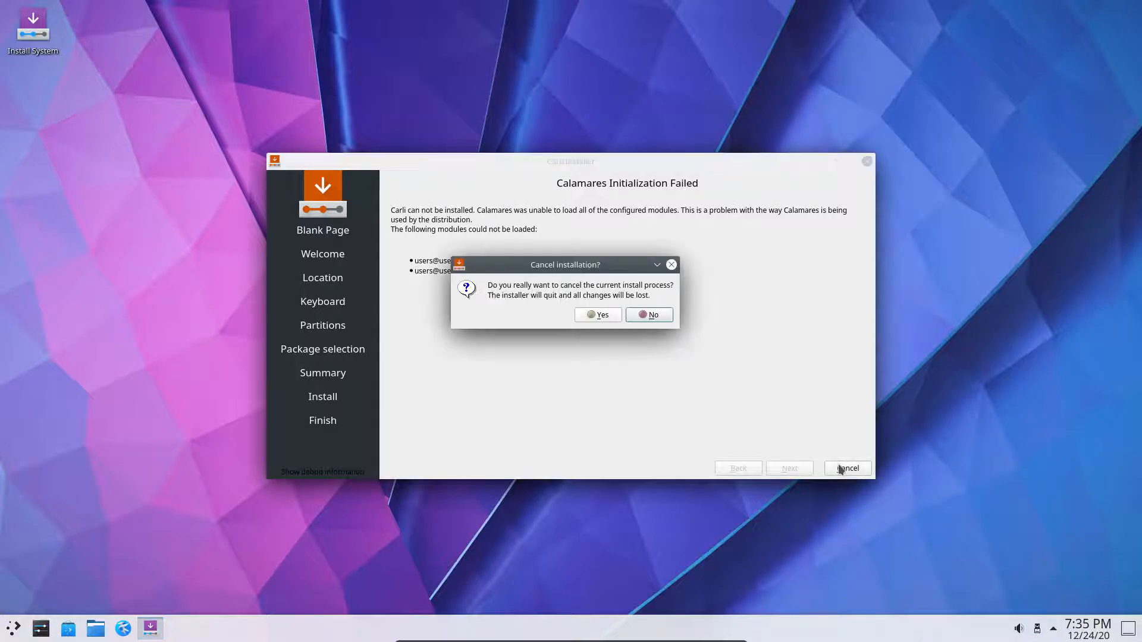
{"action": "left_click", "coordinate": [619, 317]}
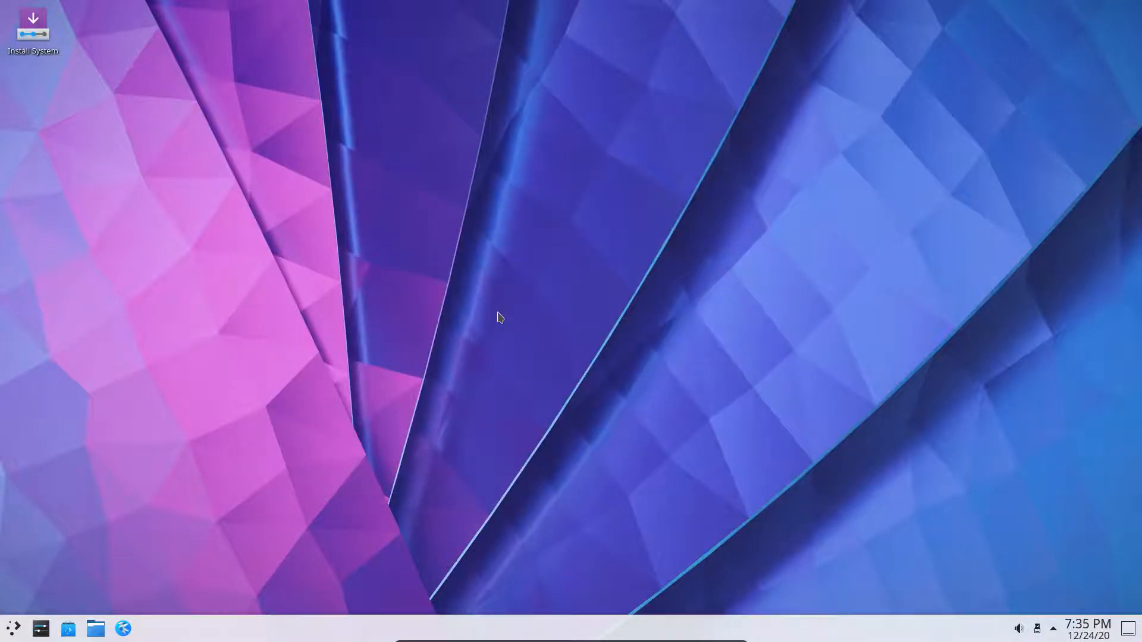
{"action": "key", "text": "ctrl+alt+t"}
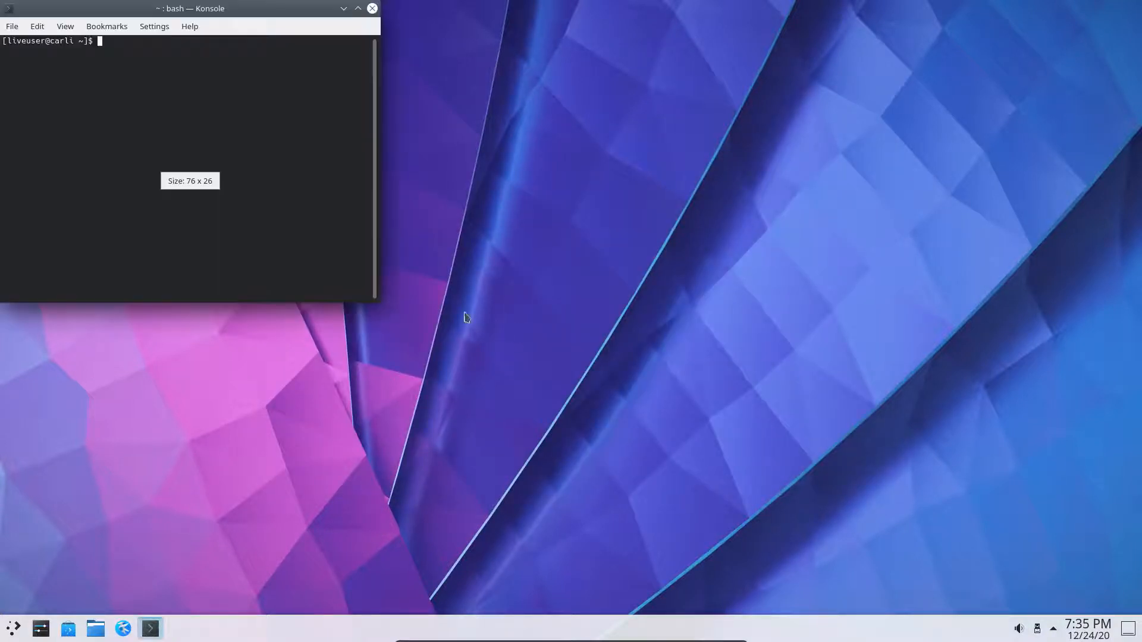
- Switch the keyboard layout to Belgian with setxkbmap be
{"action": "left_click_drag", "start_coordinate": [242, 14], "coordinate": [660, 101]}
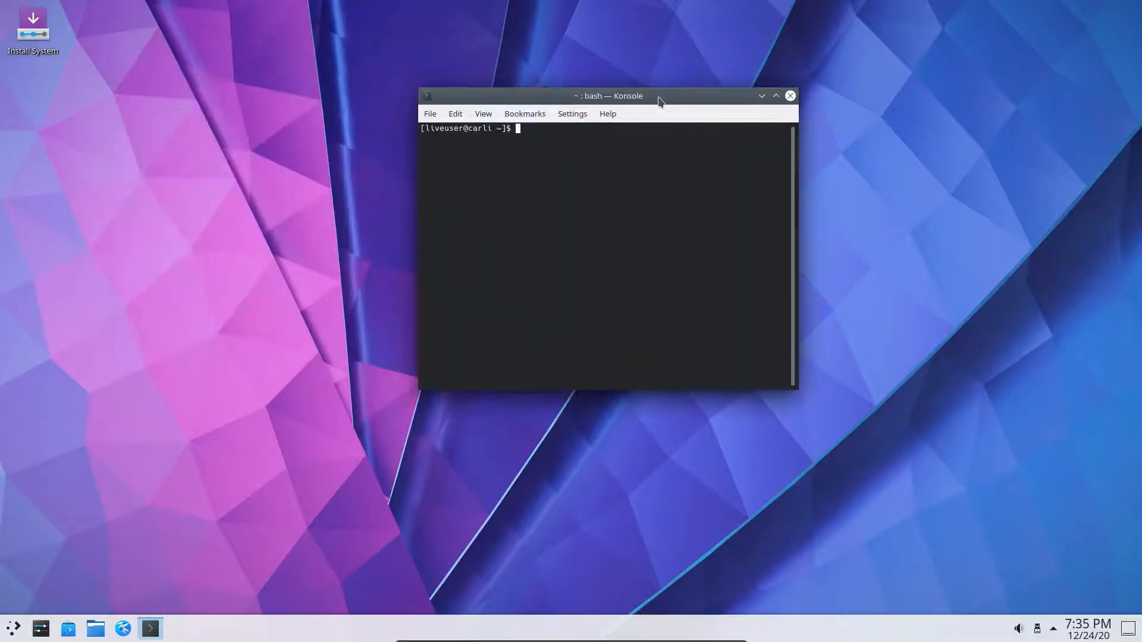
{"action": "type", "text": "sudo "}
{"action": "type", "text": "pqc;q"}
{"action": "key", "text": "BackSpace"}
{"action": "key", "text": "BackSpace"}
{"action": "key", "text": "BackSpace"}
{"action": "key", "text": "BackSpace"}
{"action": "key", "text": "BackSpace"}
{"action": "key", "text": "BackSpace"}
{"action": "key", "text": "BackSpace"}
{"action": "key", "text": "BackSpace"}
{"action": "key", "text": "BackSpace"}
{"action": "key", "text": "BackSpace"}
{"action": "type", "text": "setxkbmap be"}
{"action": "key", "text": "Return"}
- Run a full system upgrade with sudo pacman -Syu
{"action": "type", "text": "sudo pacmn"}
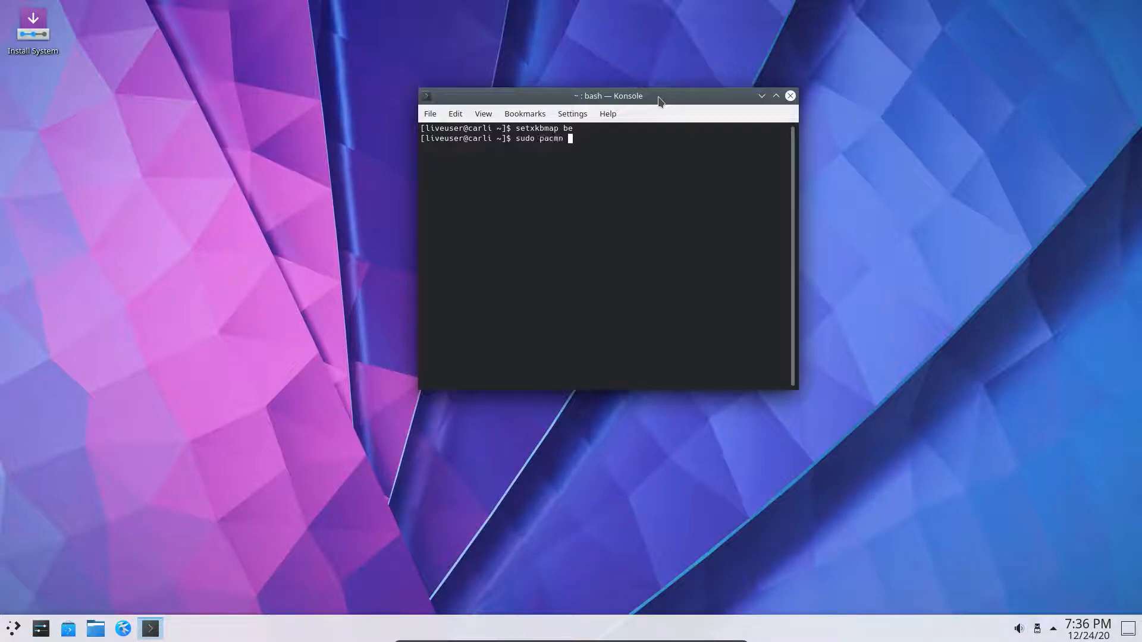
{"action": "key", "text": "BackSpace"}
{"action": "key", "text": "BackSpace"}
{"action": "type", "text": "an -Syu"}
{"action": "key", "text": "Return"}
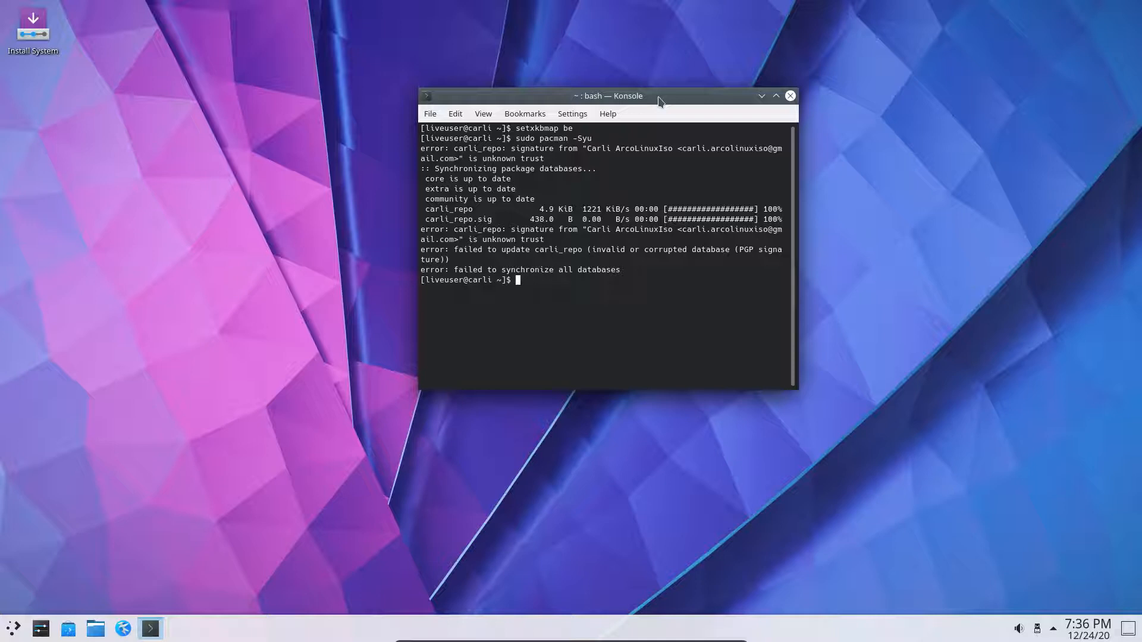
- Locally sign the Carli repository key with sudo pacman-key --lsign-key and the key's e-mail address
{"action": "type", "text": "sudo acp"}
{"action": "key", "text": "BackSpace"}
{"action": "key", "text": "BackSpace"}
{"action": "key", "text": "BackSpace"}
{"action": "type", "text": "pacman"}
{"action": "key", "text": "BackSpace"}
{"action": "type", "text": "-ky"}
{"action": "key", "text": "BackSpace"}
{"action": "type", "text": "ey --ls"}
{"action": "key", "text": "Tab"}
{"action": "key", "text": "Return"}
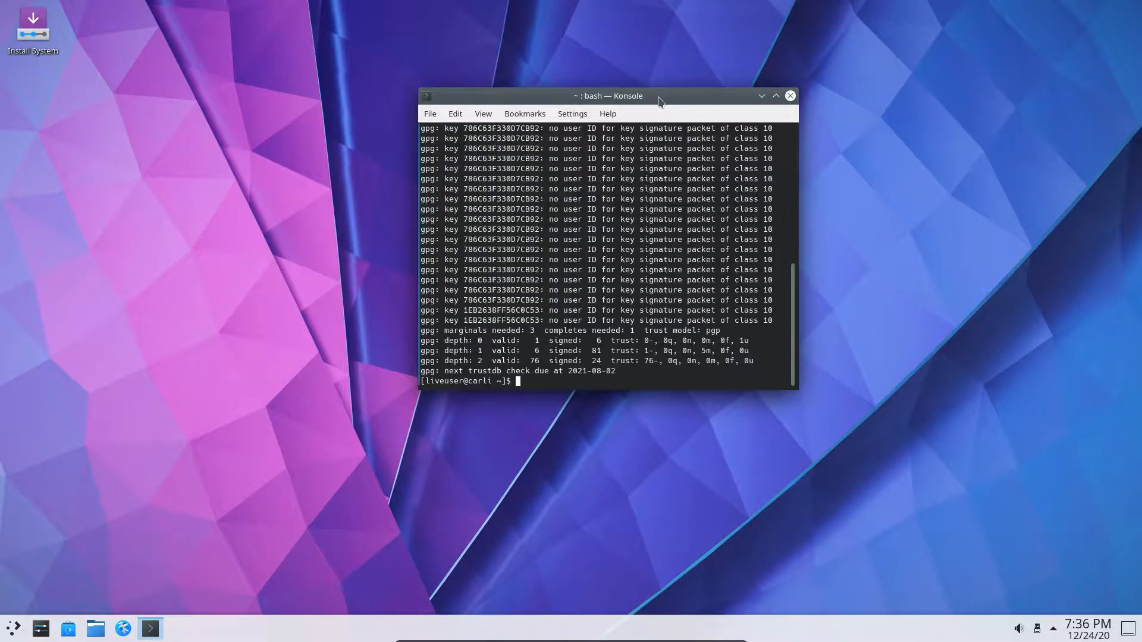
{"action": "key", "text": "Up"}
{"action": "key", "text": "Up"}
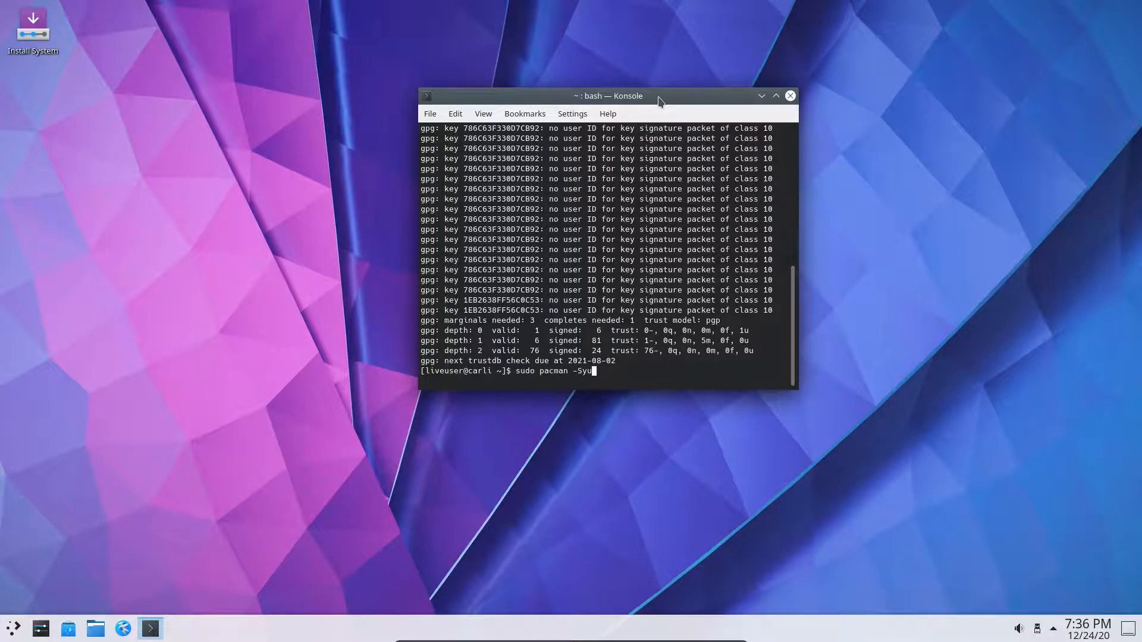
- Rerun sudo pacman -Syu and confirm installing the upgraded calamares and carli-calamares-config packages
{"action": "key", "text": "Return"}
{"action": "key", "text": "Up"}
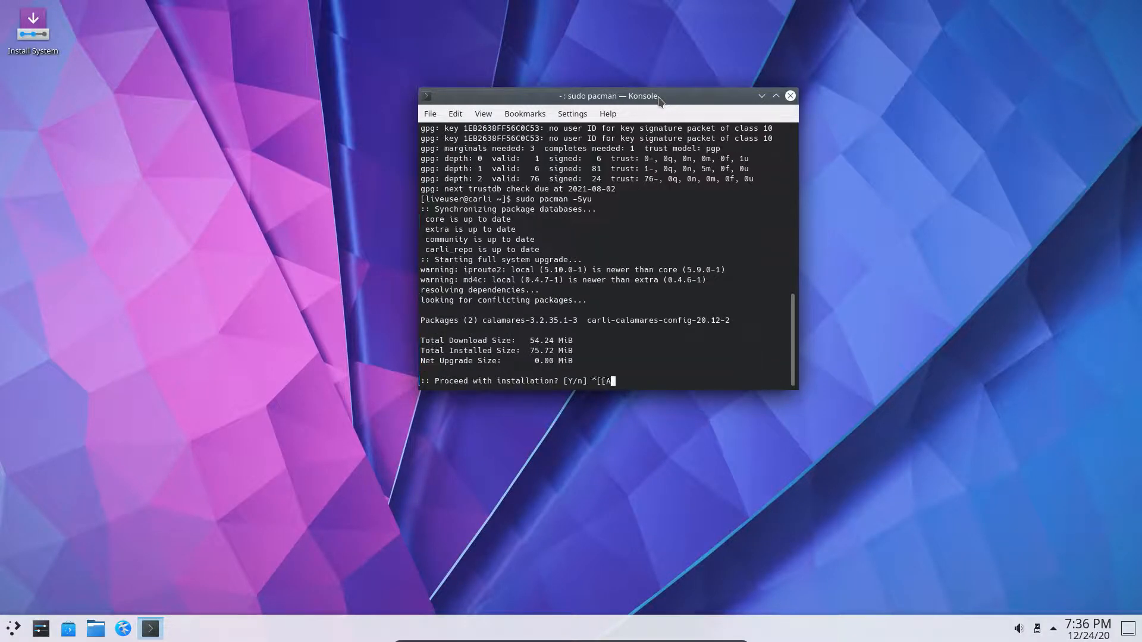
{"action": "key", "text": "Return"}
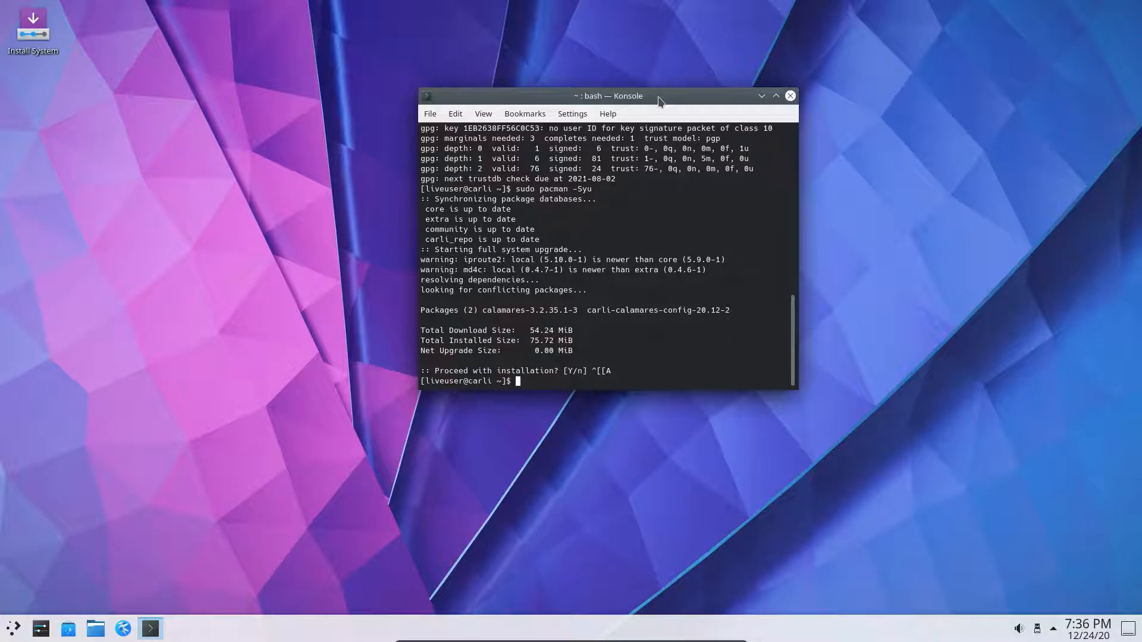
{"action": "key", "text": "Up"}
{"action": "key", "text": "Return"}
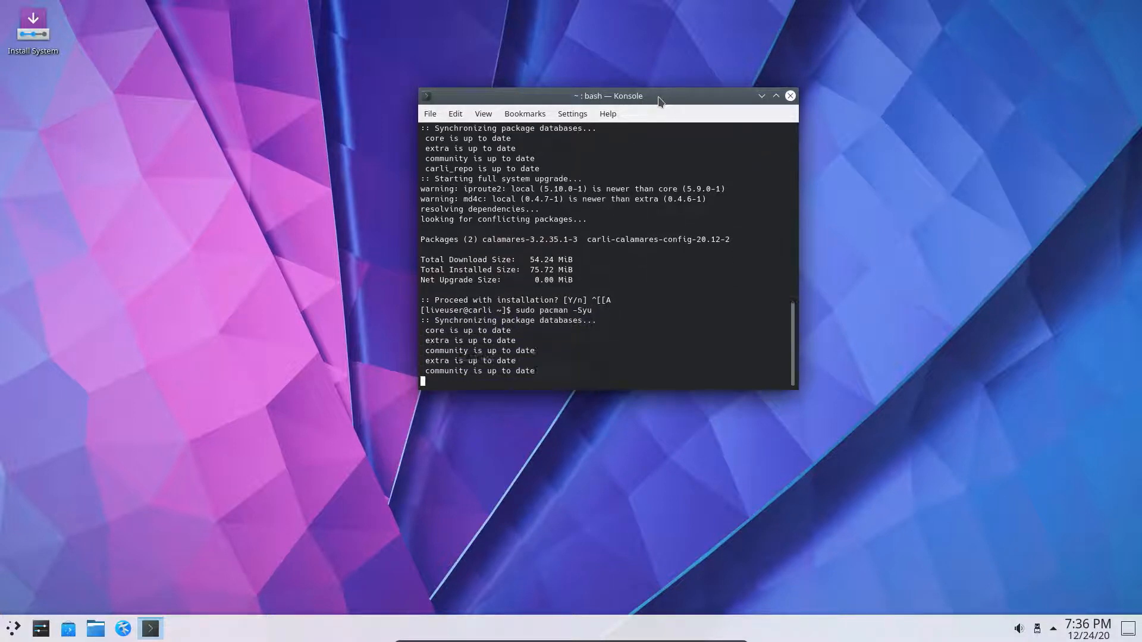
{"action": "key", "text": "Return"}
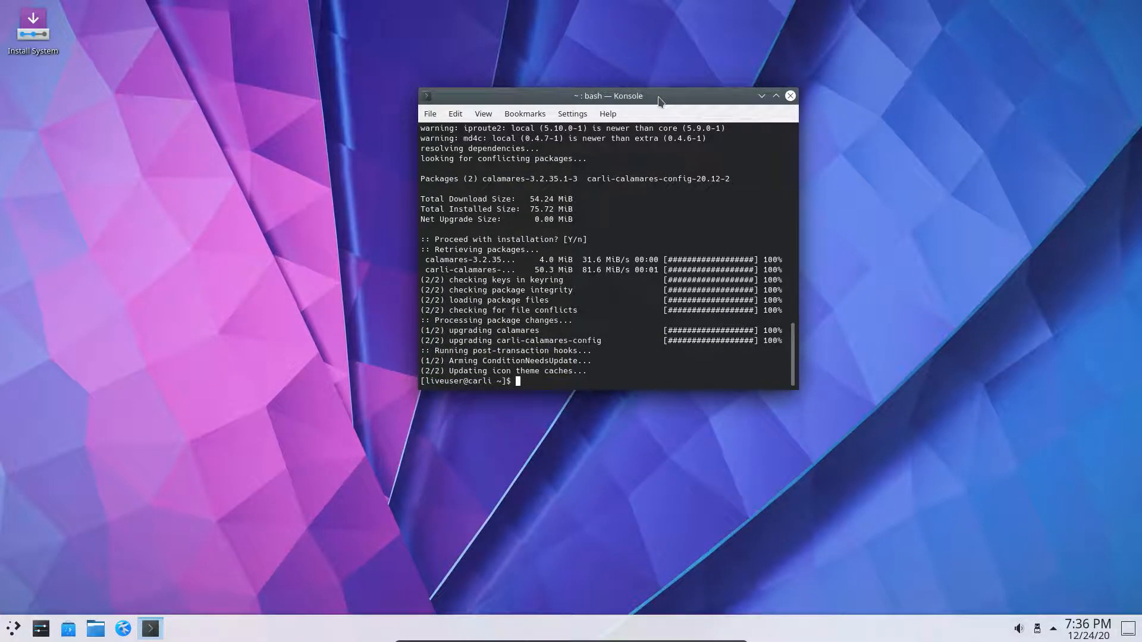
- Launch the installer with pkexec calamares -d and arrange the terminal beside it
{"action": "type", "text": "pkexec calamares -d"}
{"action": "key", "text": "Return"}
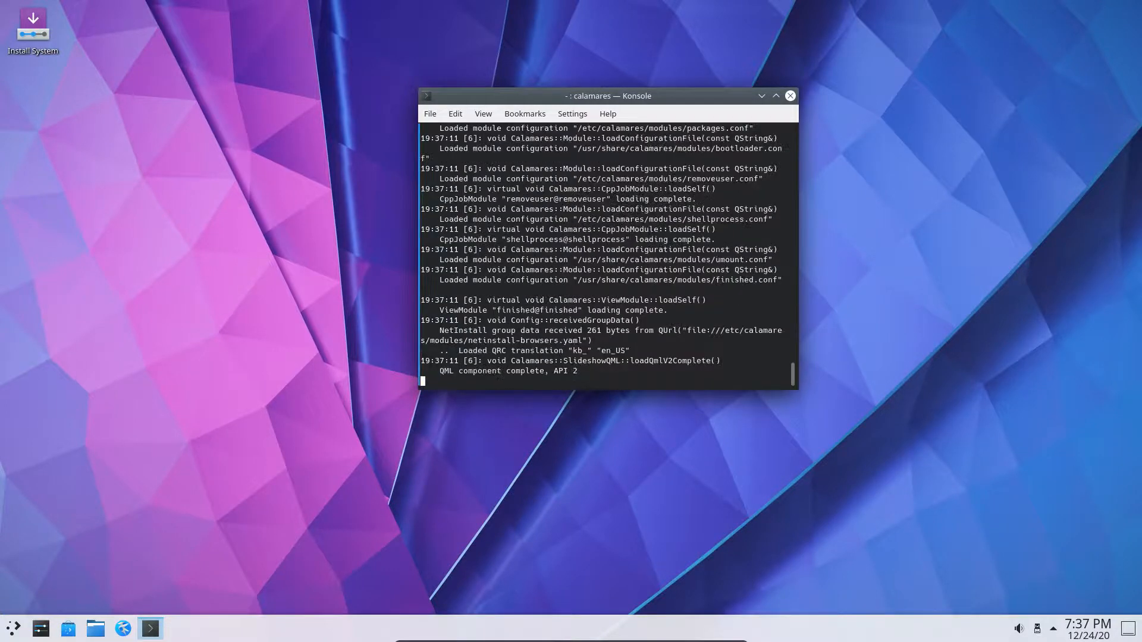
{"action": "left_click_drag", "start_coordinate": [601, 96], "coordinate": [191, 25]}
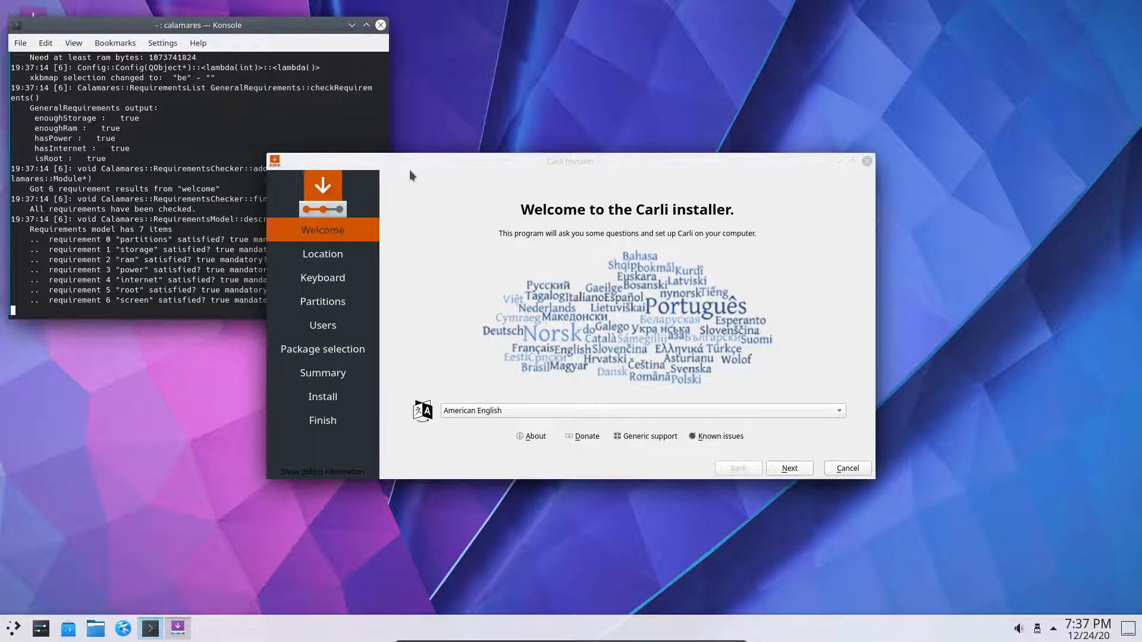
{"action": "left_click_drag", "start_coordinate": [426, 157], "coordinate": [607, 68]}
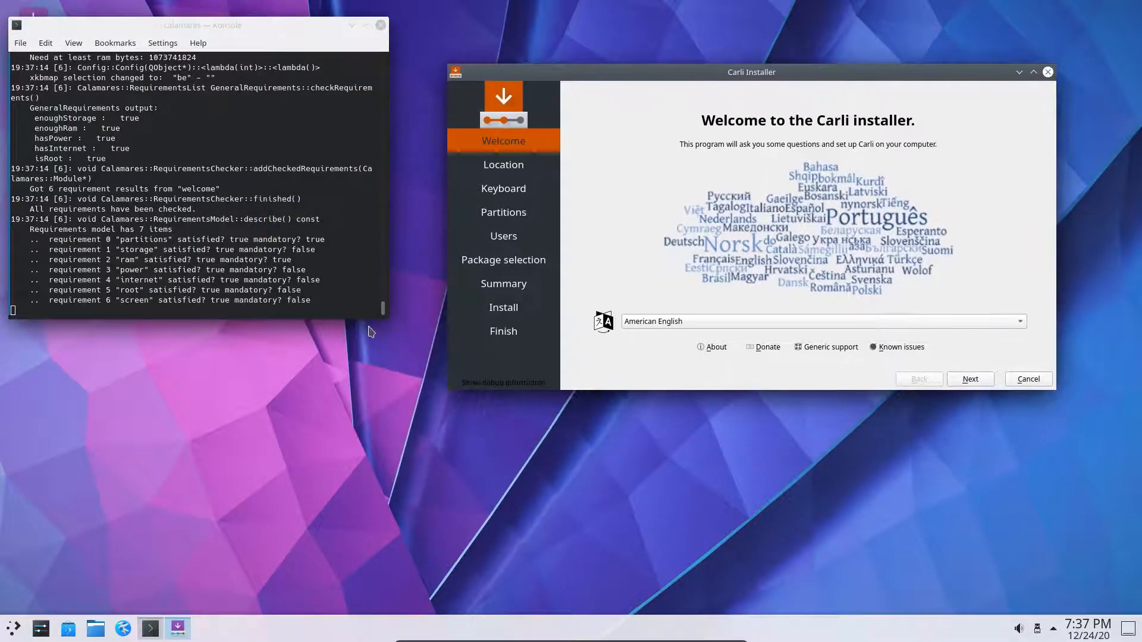
{"action": "left_click_drag", "start_coordinate": [382, 323], "coordinate": [393, 576]}
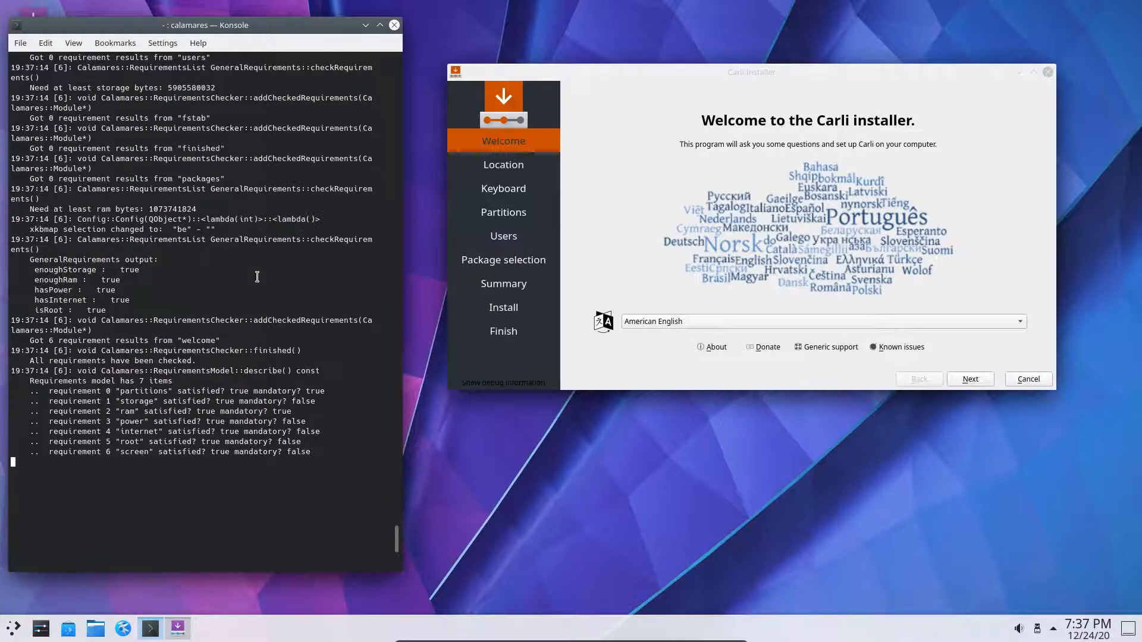
- Review the debug log's 'background is not defined' error, then advance the installer to Location
{"action": "scroll", "coordinate": [257, 277], "scroll_direction": "up", "scroll_amount": 20}
{"action": "scroll", "coordinate": [257, 277], "scroll_direction": "up", "scroll_amount": 15}
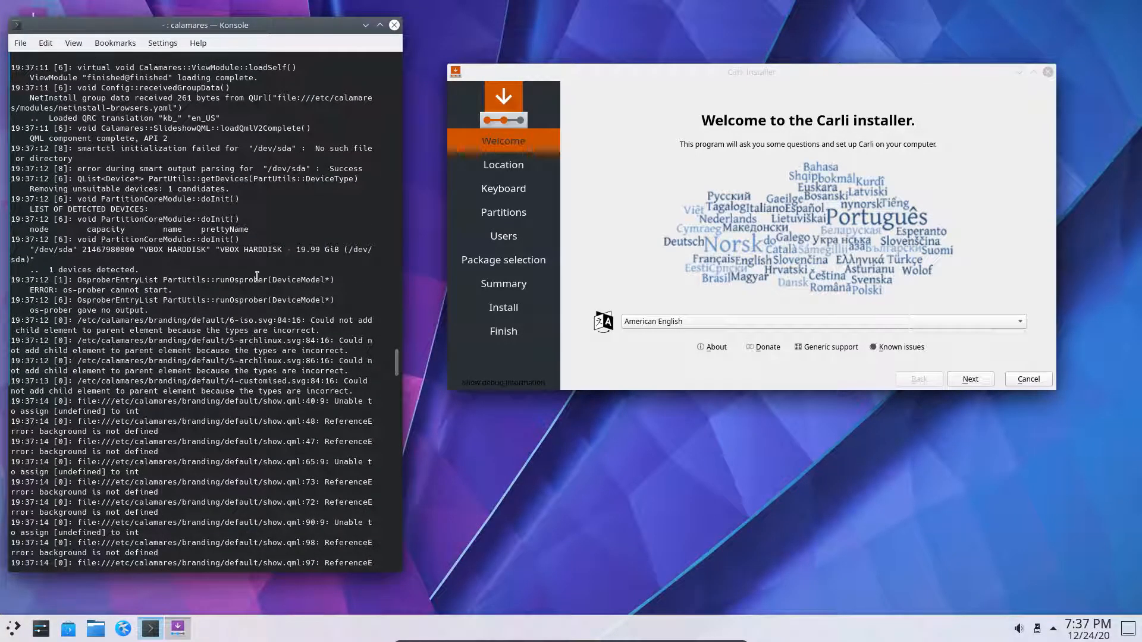
{"action": "scroll", "coordinate": [257, 277], "scroll_direction": "down", "scroll_amount": 3}
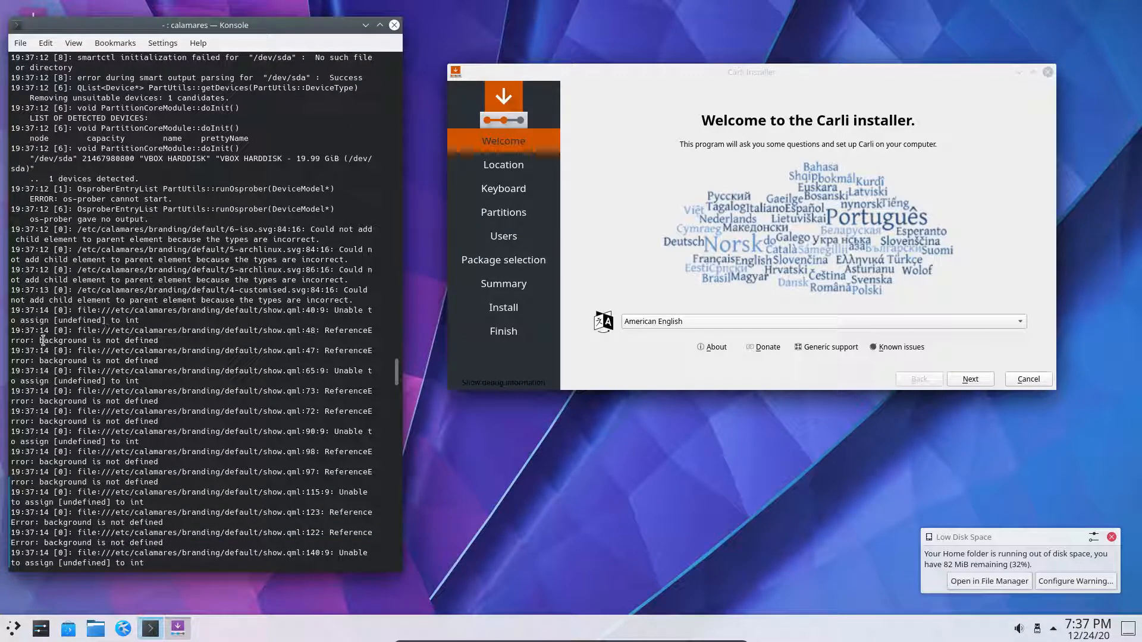
{"action": "left_click_drag", "start_coordinate": [39, 340], "coordinate": [160, 339]}
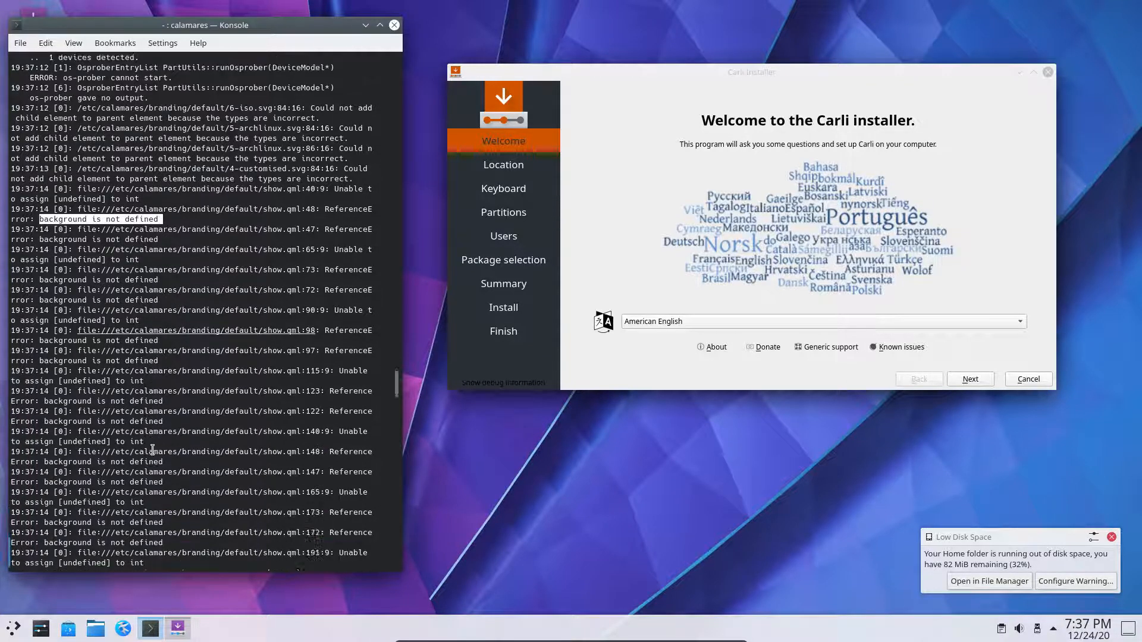
{"action": "scroll", "coordinate": [152, 449], "scroll_direction": "up", "scroll_amount": 10}
{"action": "scroll", "coordinate": [152, 450], "scroll_direction": "up", "scroll_amount": 2}
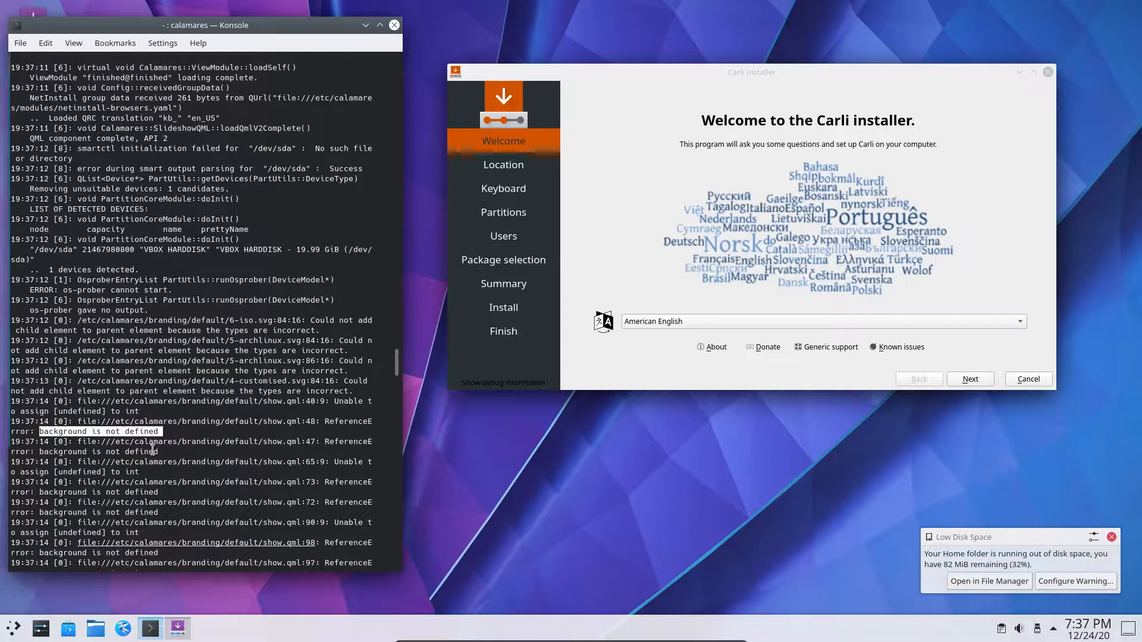
{"action": "scroll", "coordinate": [152, 449], "scroll_direction": "up", "scroll_amount": 7}
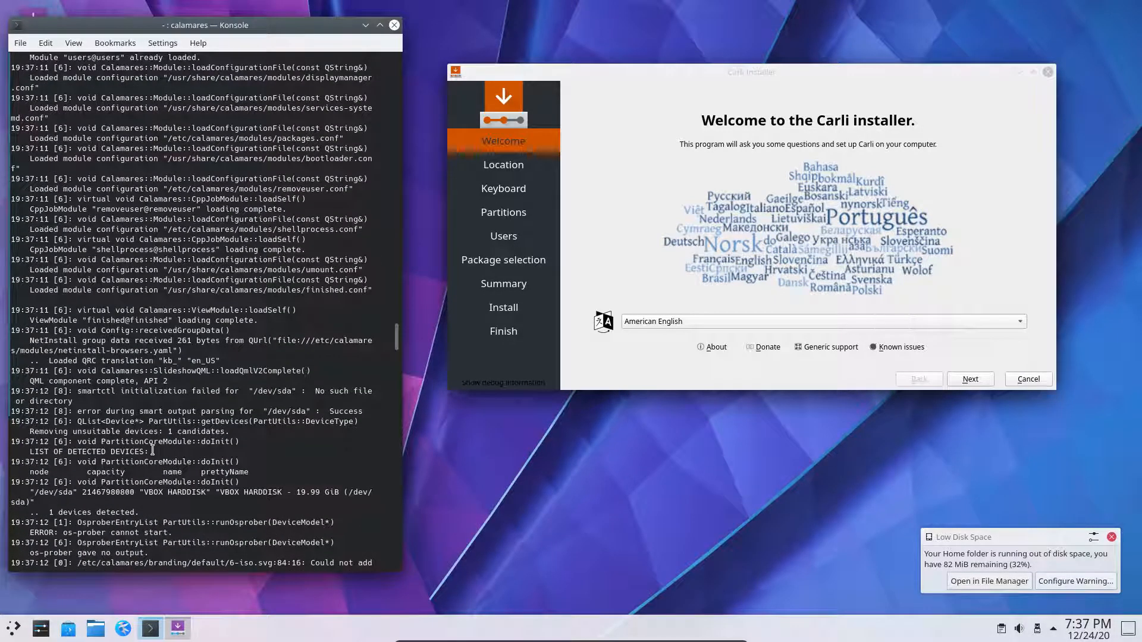
{"action": "left_click", "coordinate": [811, 223]}
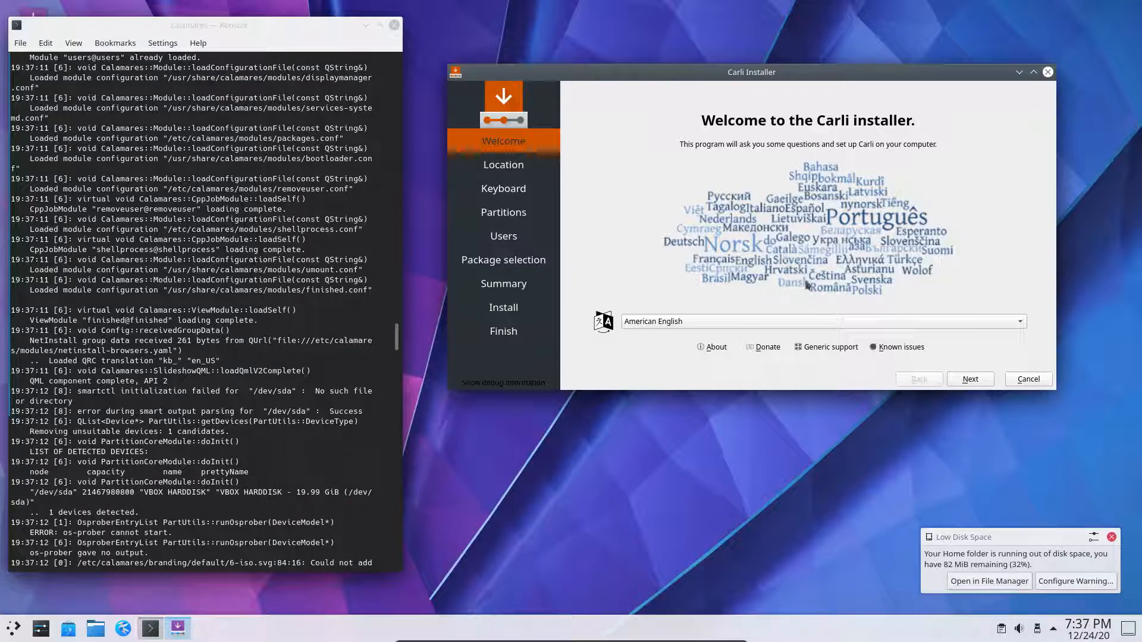
{"action": "left_click", "coordinate": [970, 380]}
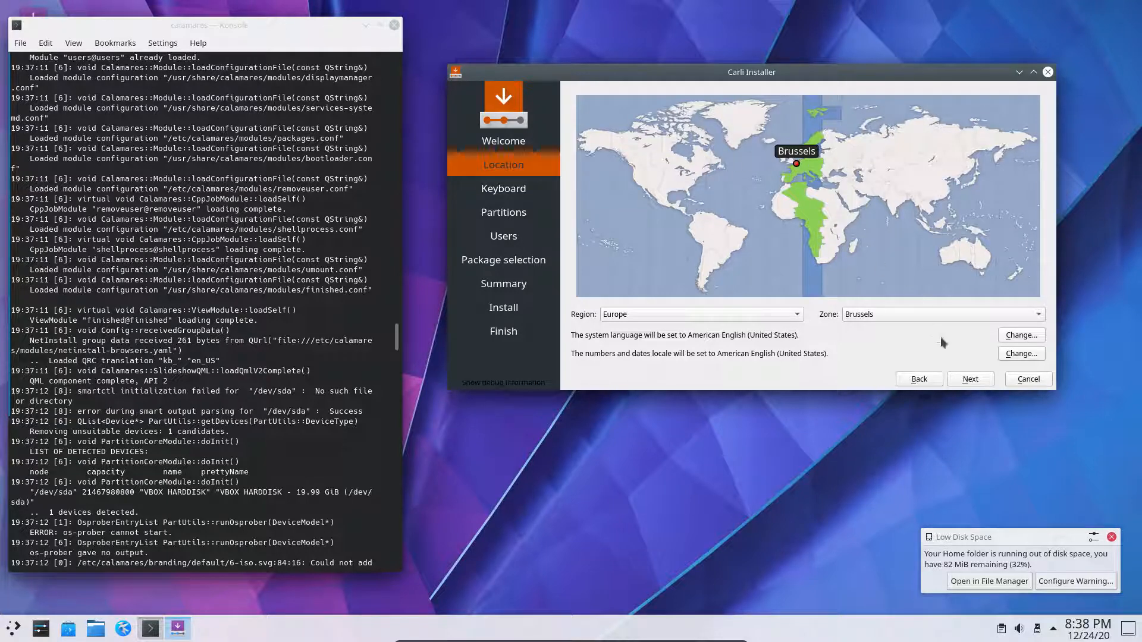
- Accept the Europe/Brussels location and select the Belgian keyboard layout
{"action": "left_click", "coordinate": [959, 379]}
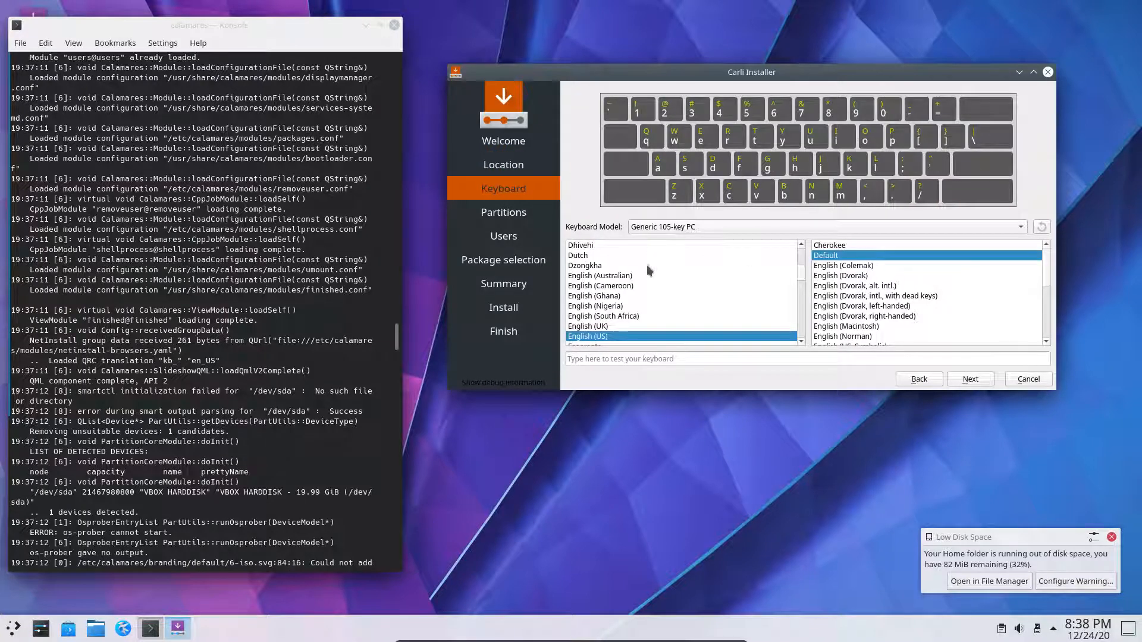
{"action": "scroll", "coordinate": [645, 267], "scroll_direction": "down", "scroll_amount": 1}
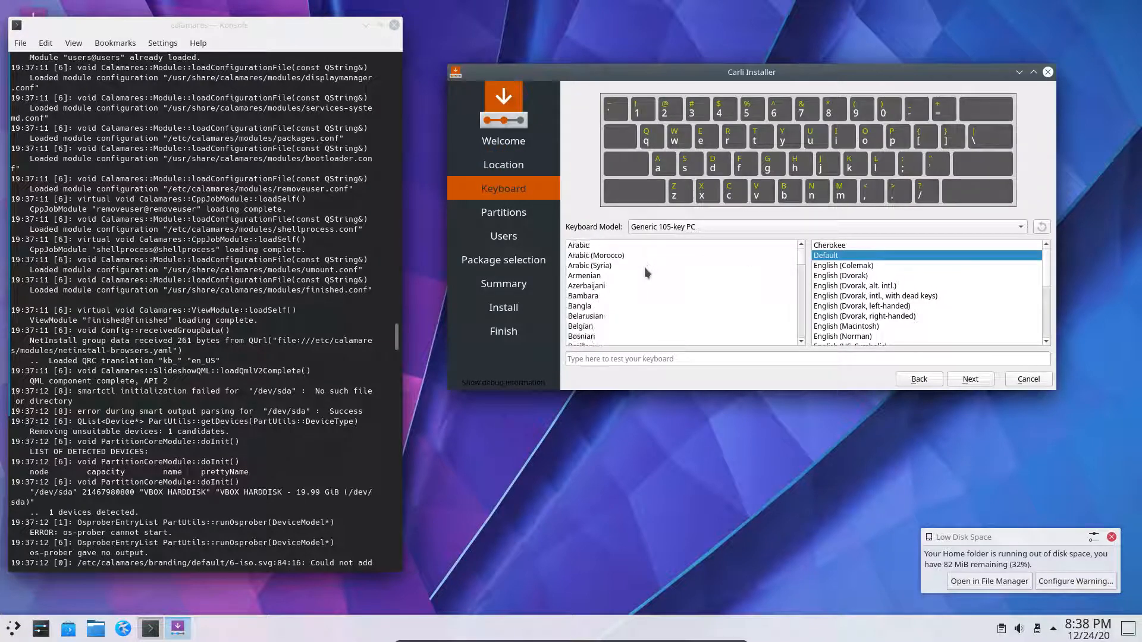
{"action": "left_click", "coordinate": [598, 325]}
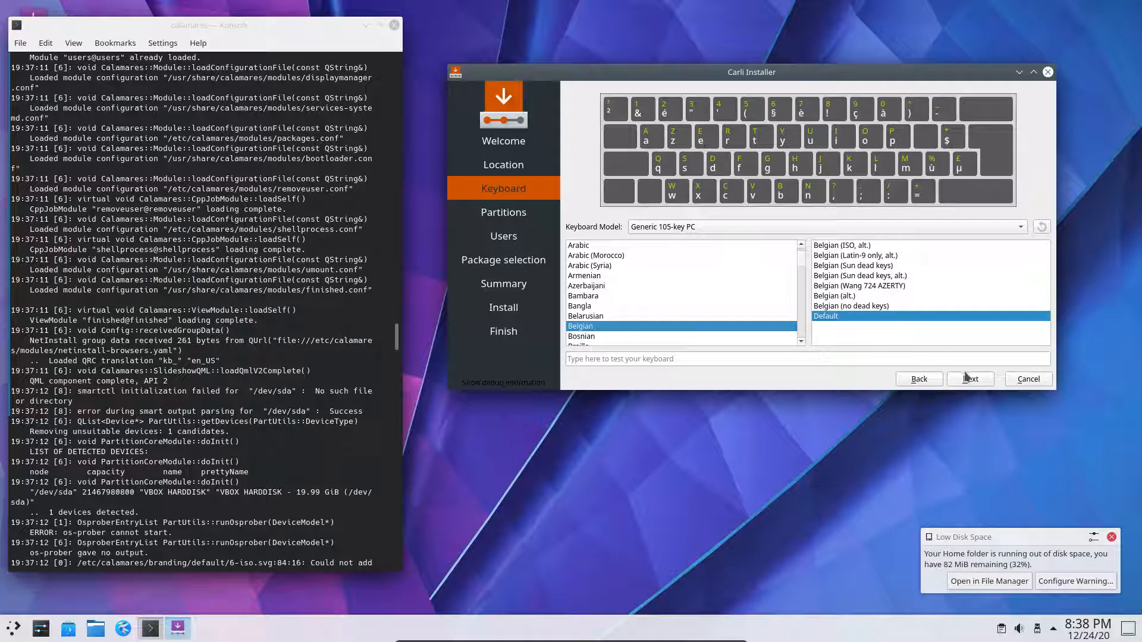
{"action": "left_click", "coordinate": [970, 378]}
- Choose Erase disk with No Swap on the 20.0 GiB VBOX HARDDISK, adjusting the installer window
{"action": "left_click", "coordinate": [662, 201]}
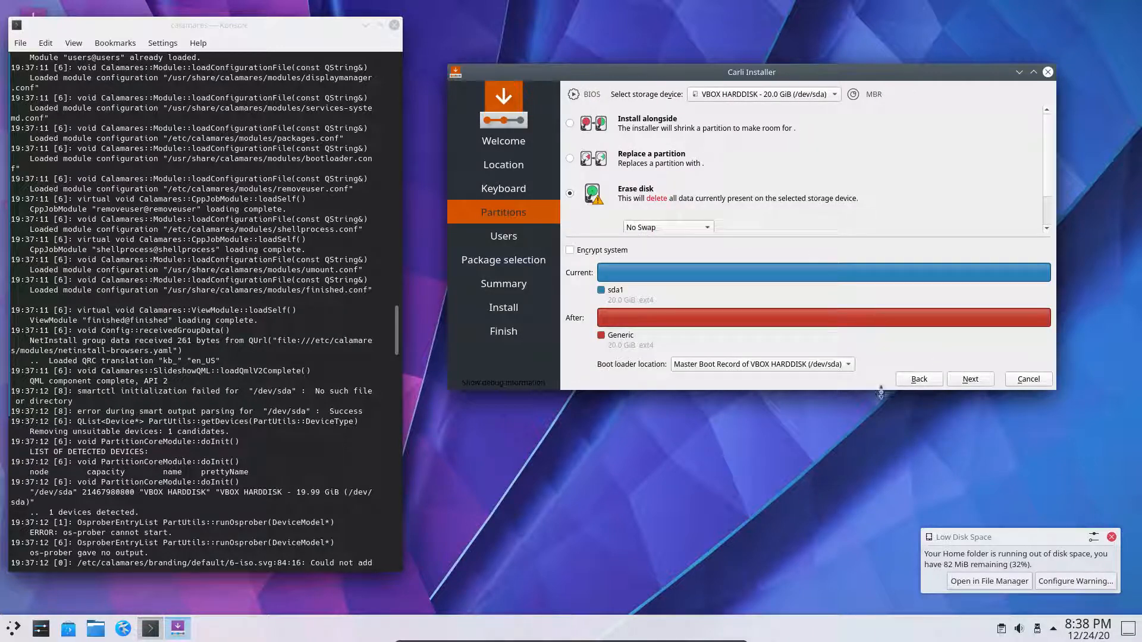
{"action": "left_click_drag", "start_coordinate": [881, 392], "coordinate": [901, 467]}
{"action": "left_click", "coordinate": [700, 228]}
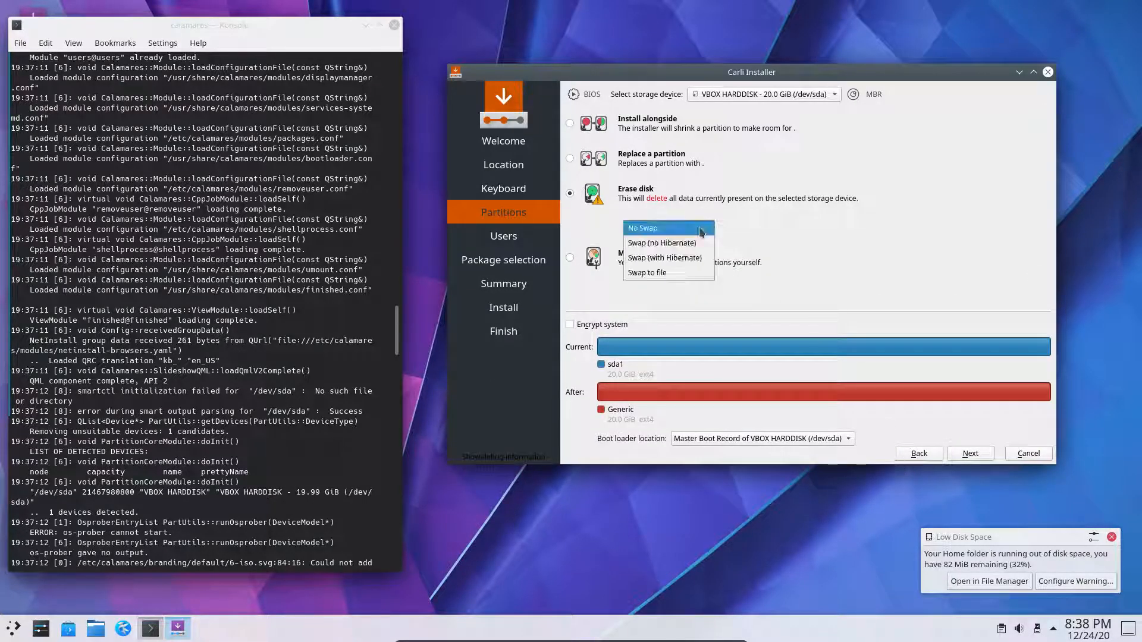
{"action": "left_click", "coordinate": [733, 230]}
{"action": "left_click", "coordinate": [647, 122]}
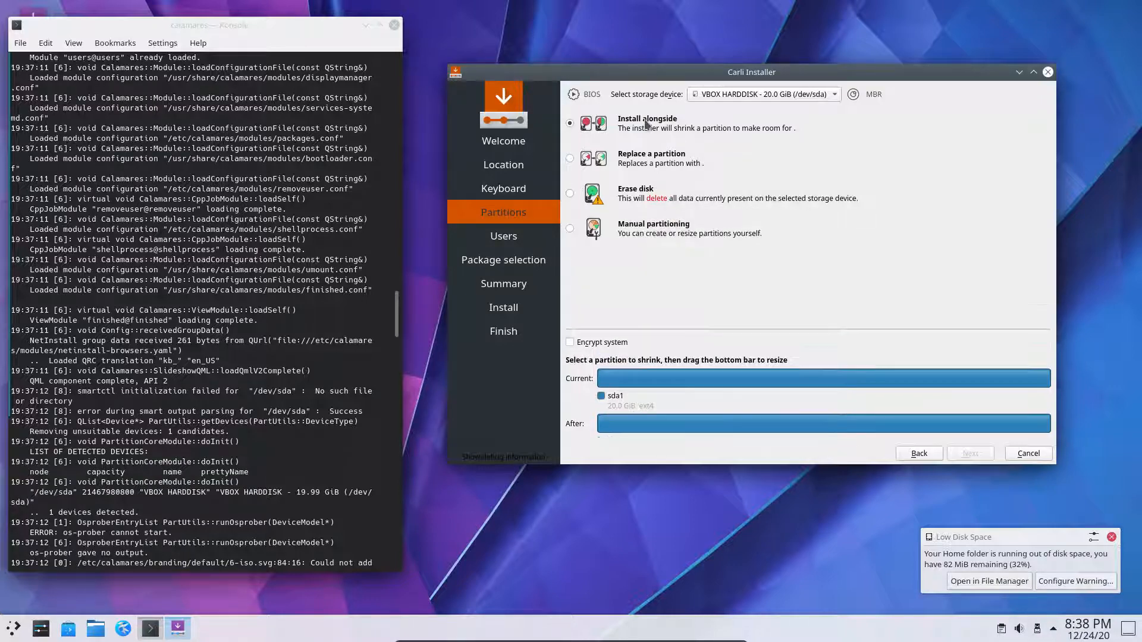
{"action": "left_click", "coordinate": [654, 154]}
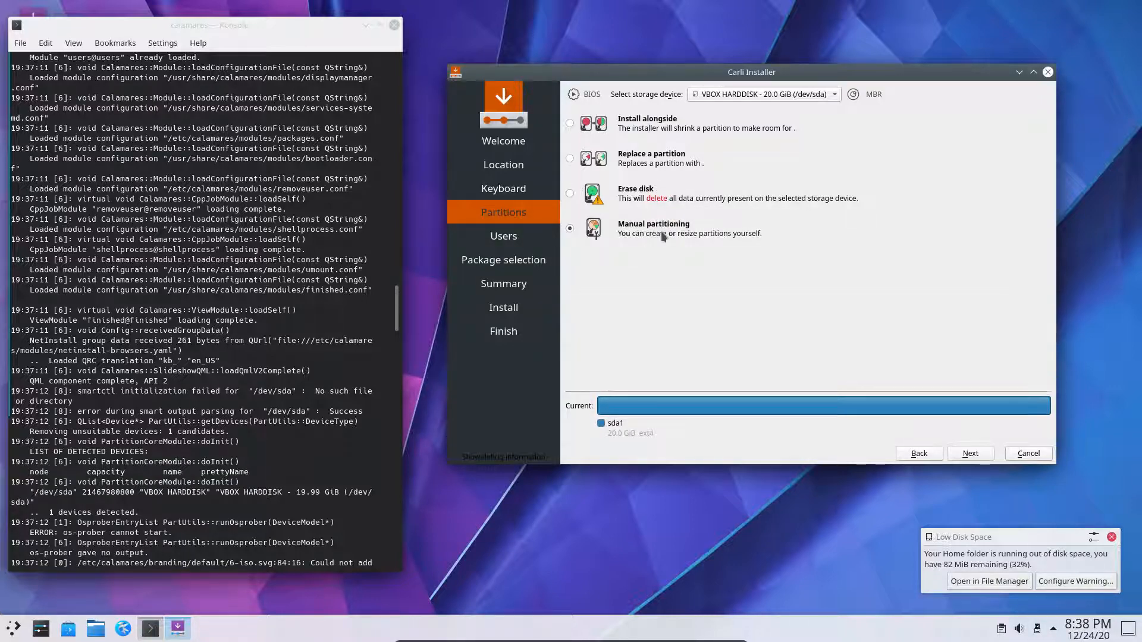
{"action": "left_click", "coordinate": [657, 197]}
{"action": "left_click", "coordinate": [655, 197]}
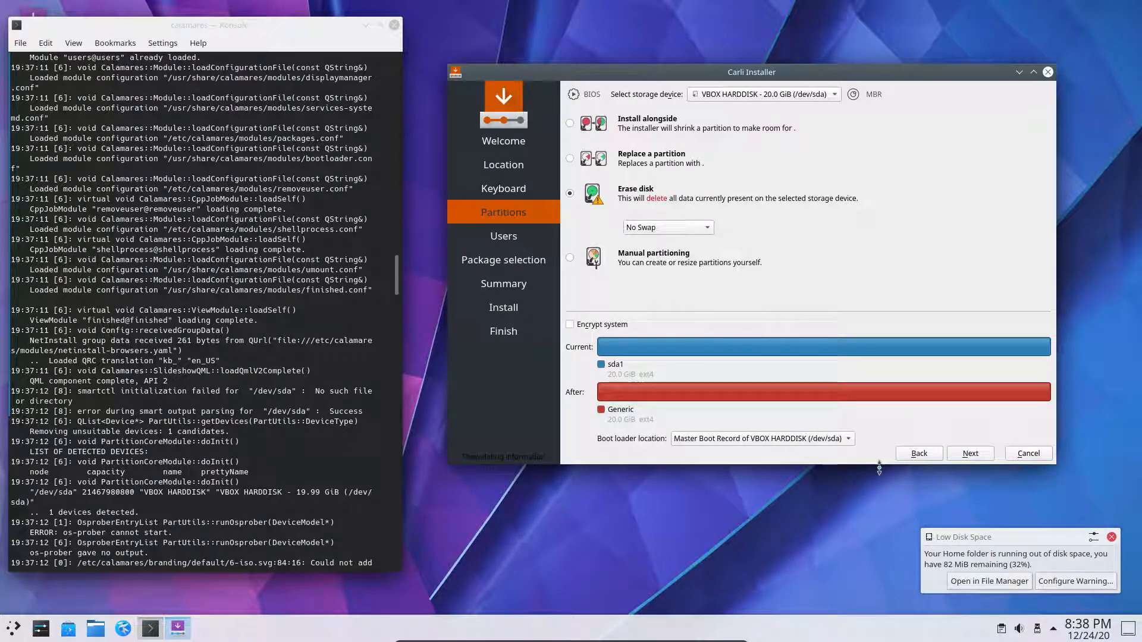
{"action": "left_click_drag", "start_coordinate": [880, 467], "coordinate": [895, 436]}
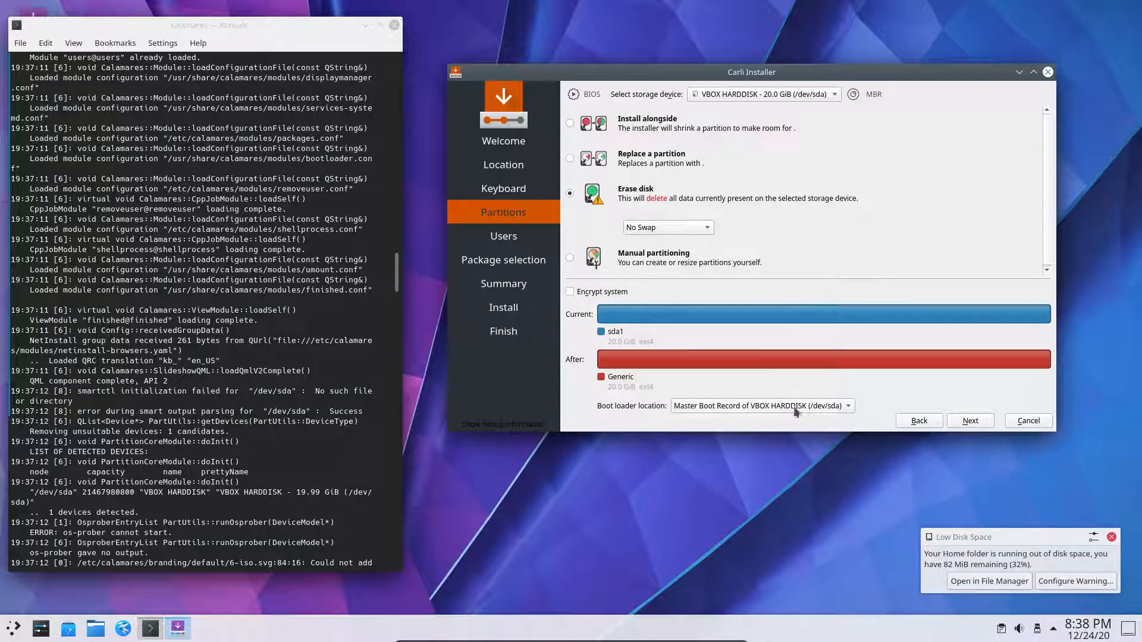
{"action": "left_click_drag", "start_coordinate": [792, 436], "coordinate": [793, 440]}
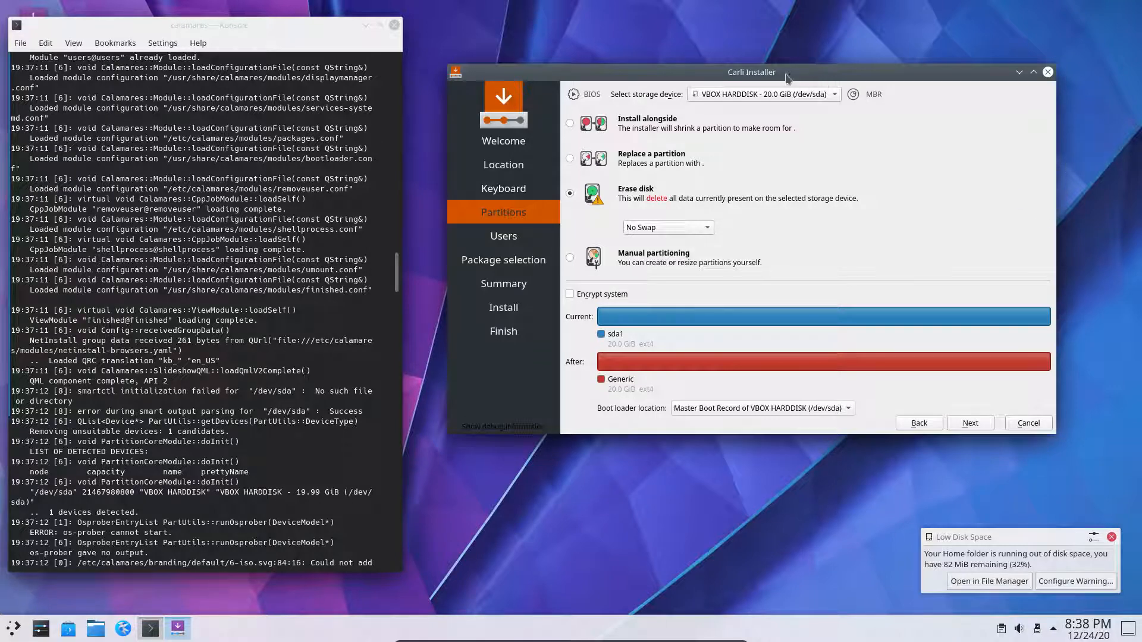
{"action": "left_click_drag", "start_coordinate": [785, 72], "coordinate": [661, 115]}
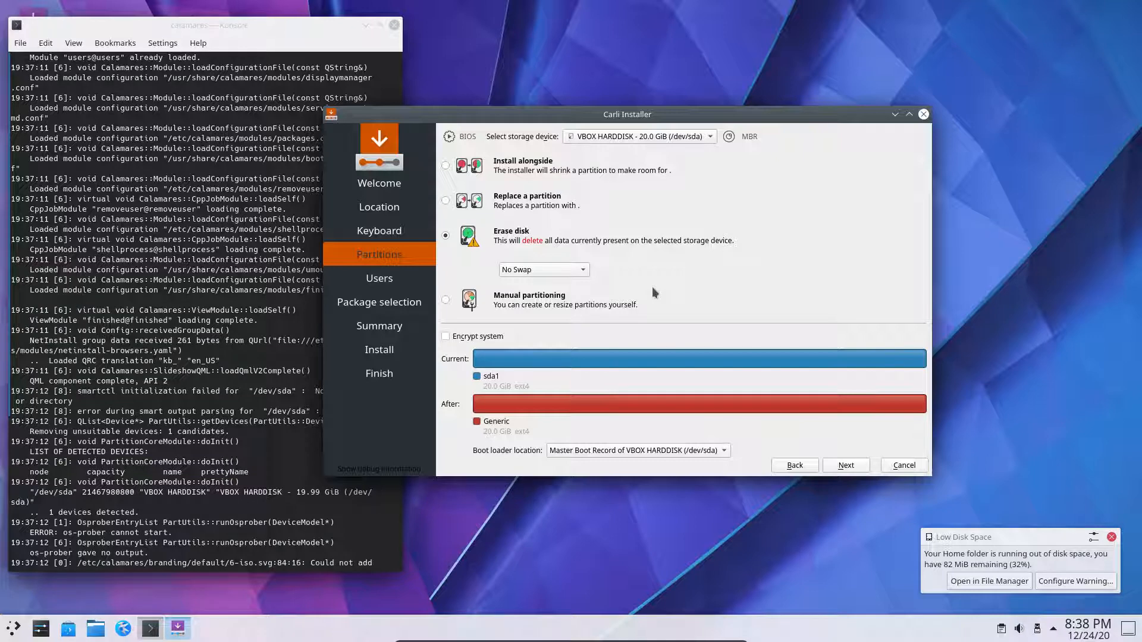
- Enter the user's name, keep the derived login and computer name, set a matching password, continue
{"action": "left_click", "coordinate": [852, 470]}
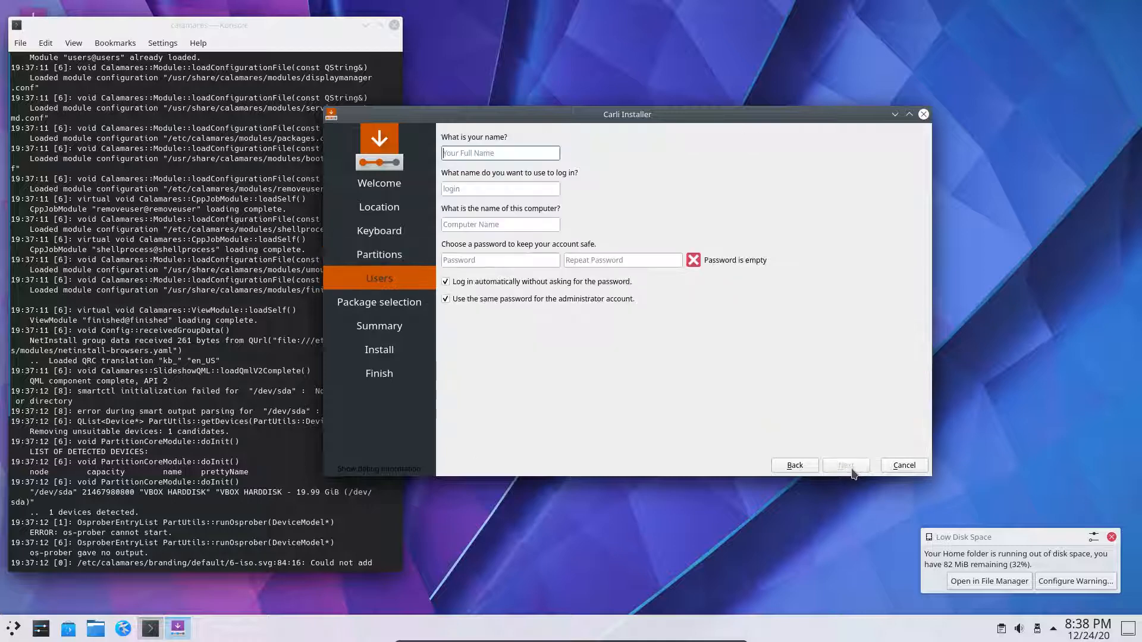
{"action": "type", "text": "erik"}
{"action": "key", "text": "Tab"}
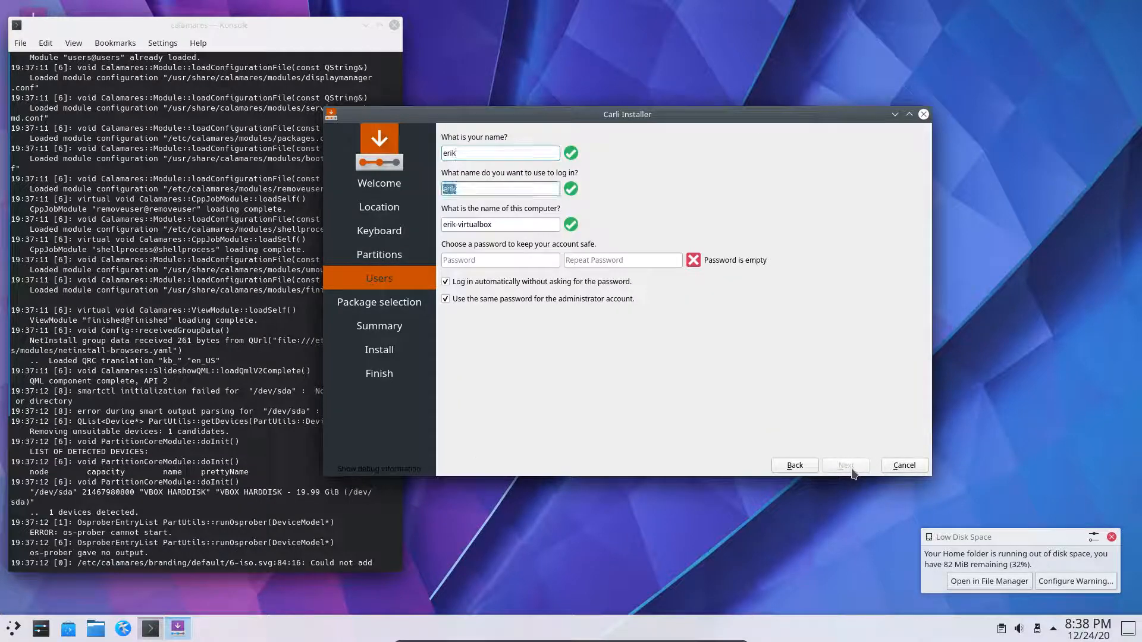
{"action": "key", "text": "Tab"}
{"action": "key", "text": "Tab"}
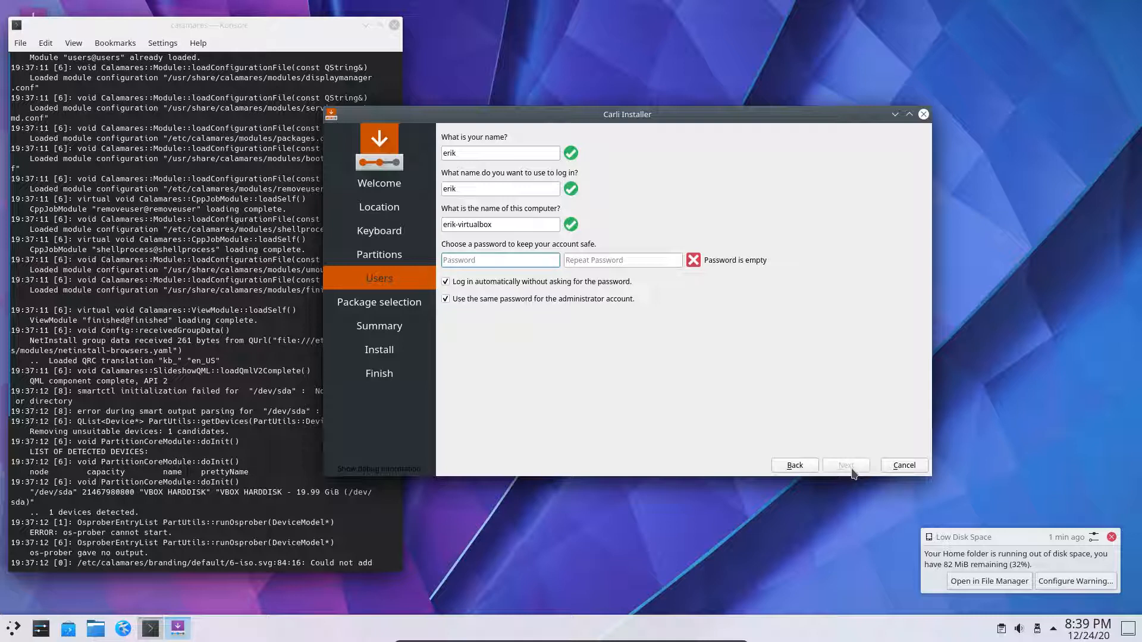
{"action": "type", "text": "••••"}
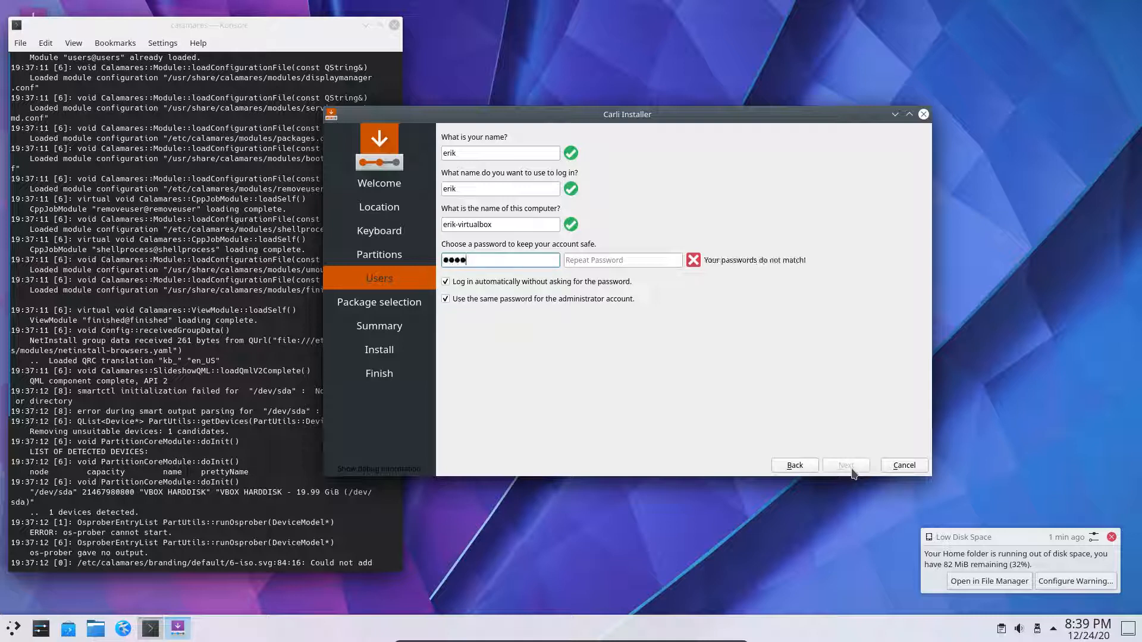
{"action": "type", "text": "••••••••"}
{"action": "key", "text": "Tab"}
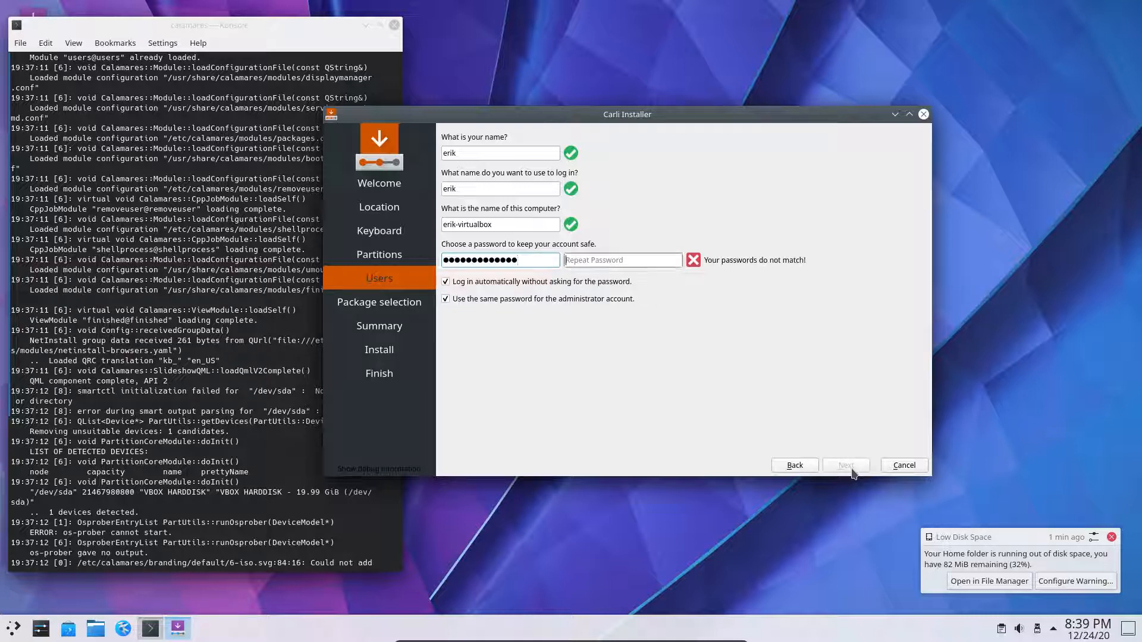
{"action": "type", "text": "••"}
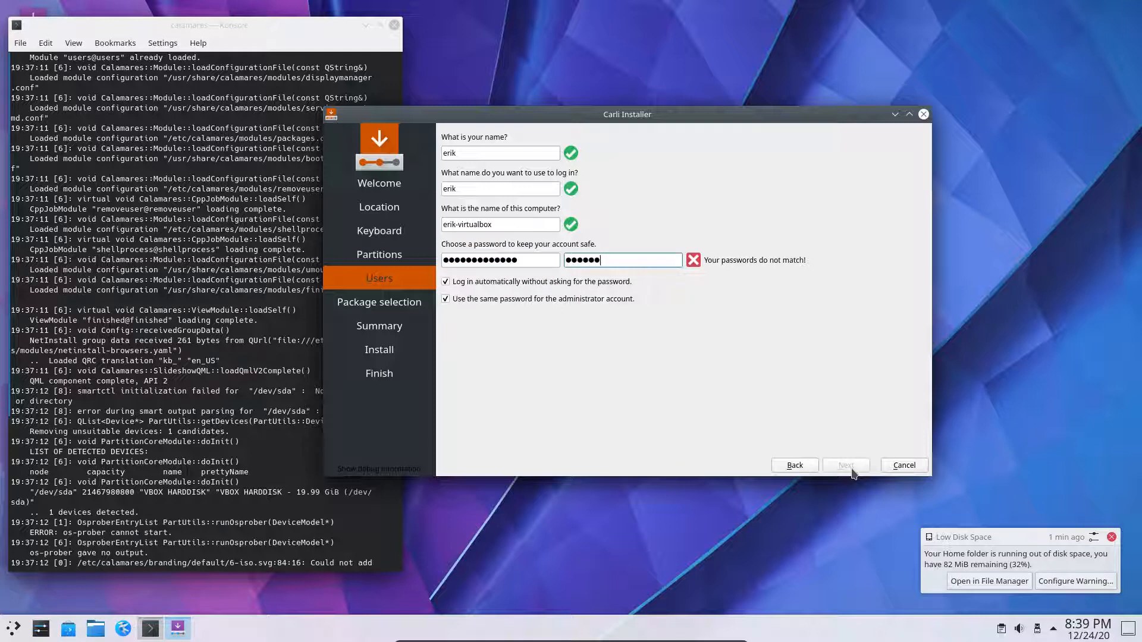
{"action": "type", "text": "••"}
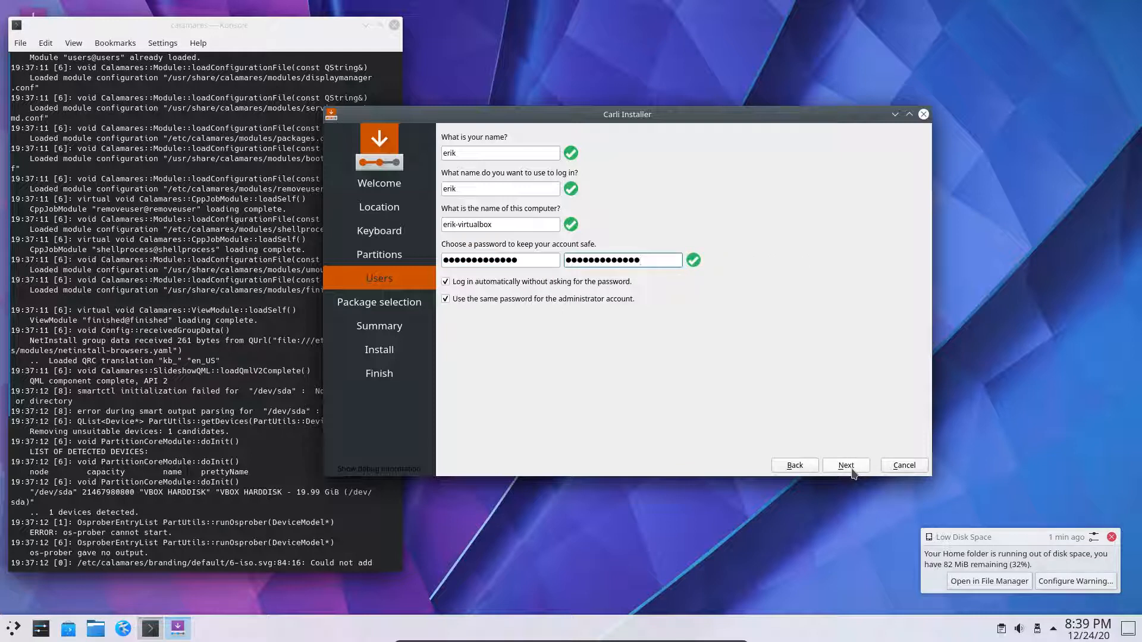
{"action": "left_click", "coordinate": [847, 465]}
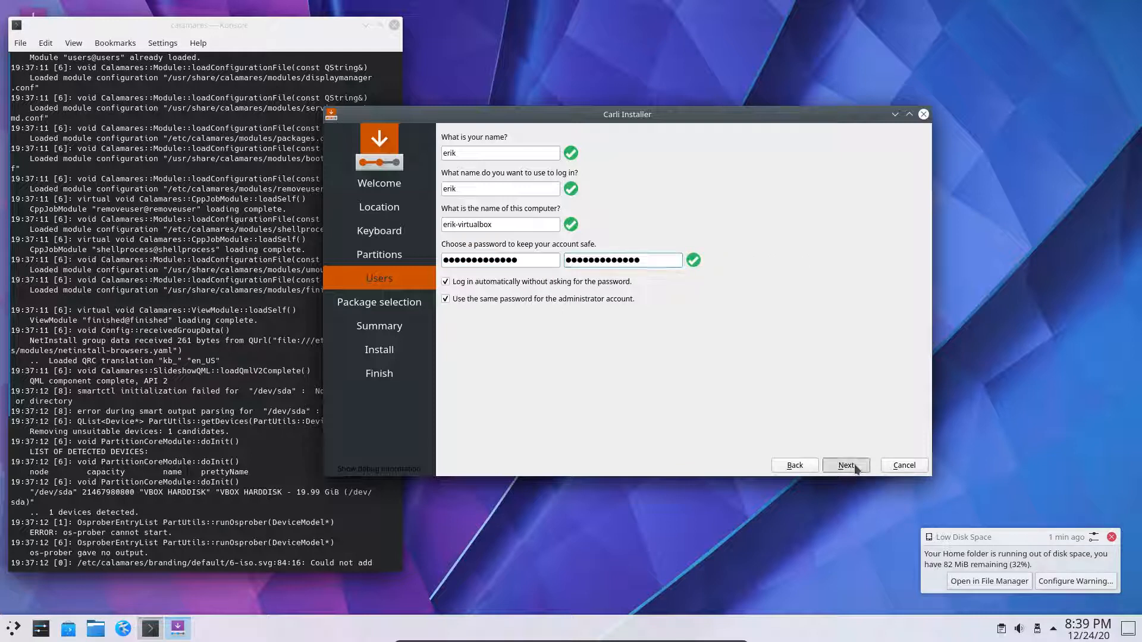
{"action": "left_click", "coordinate": [847, 466]}
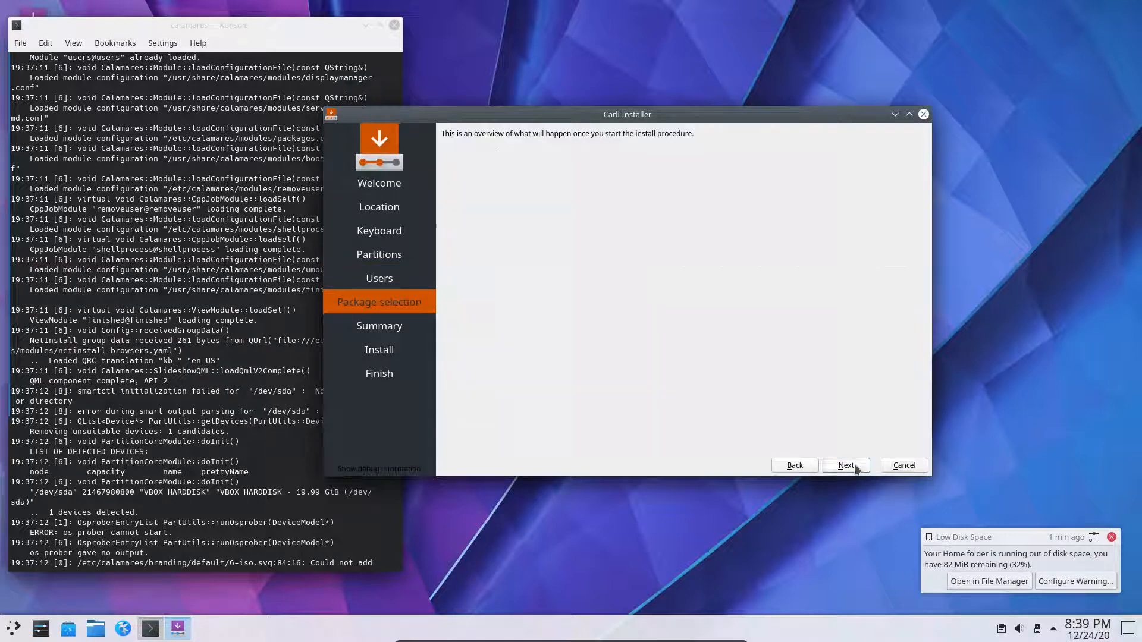
- Start the installation and dismiss the low disk space warning
{"action": "left_click", "coordinate": [858, 491]}
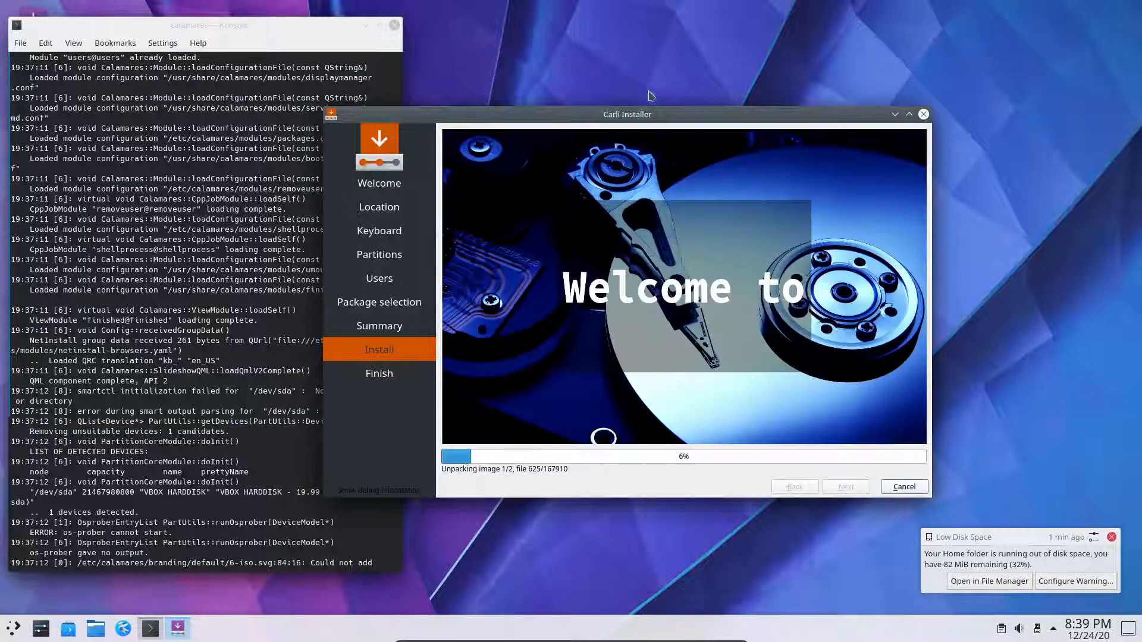
{"action": "double_click", "coordinate": [658, 118]}
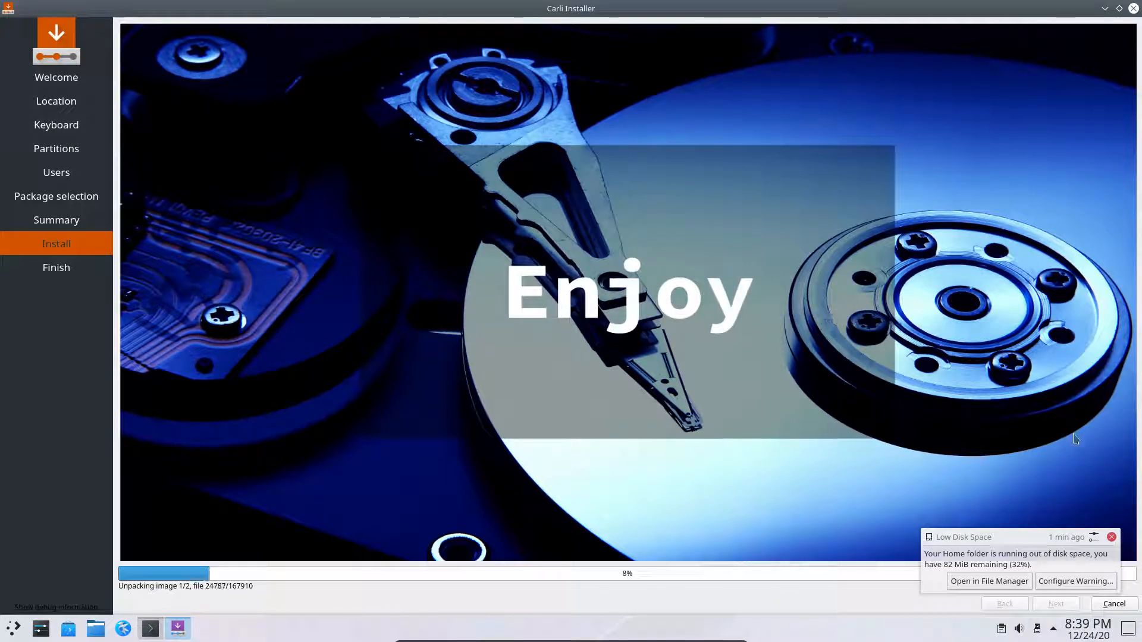
{"action": "left_click", "coordinate": [1112, 538]}
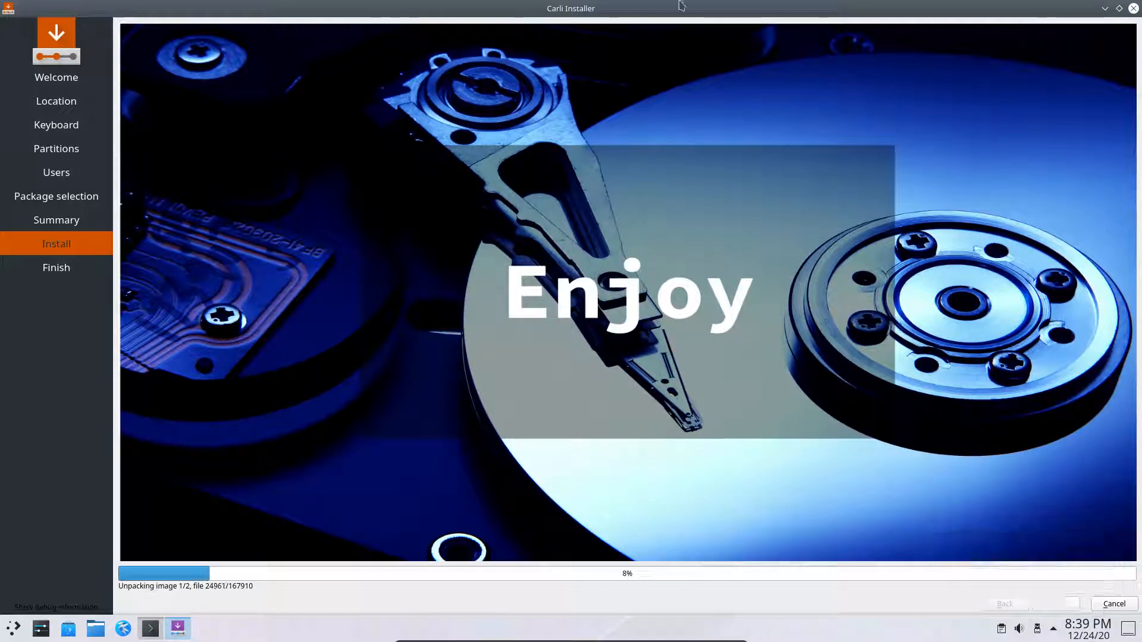
{"action": "double_click", "coordinate": [677, 8]}
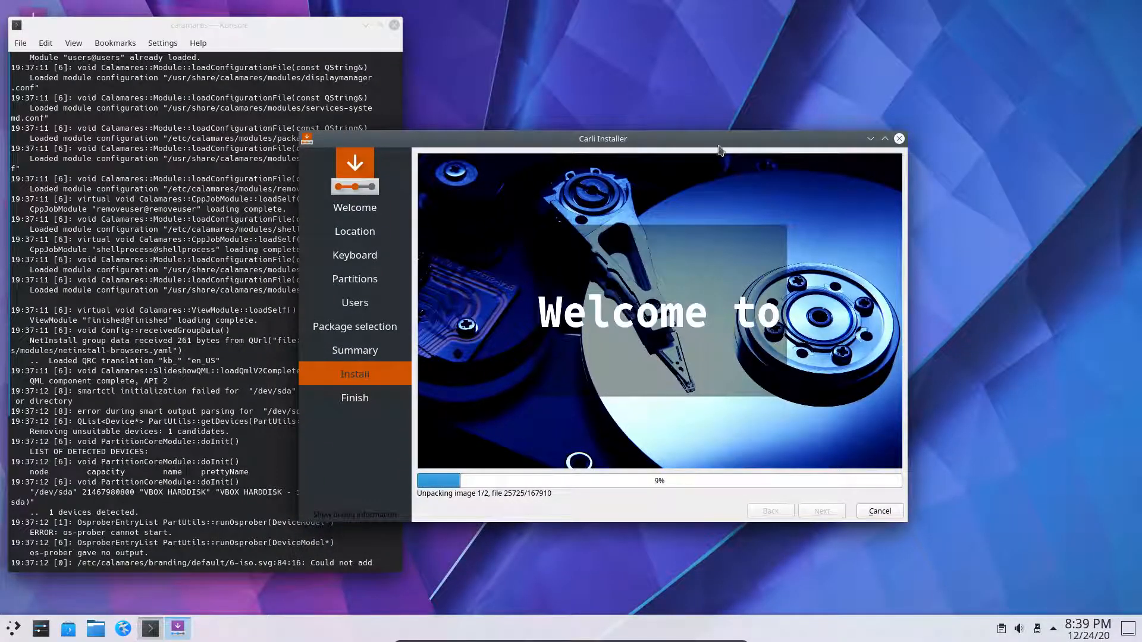
{"action": "left_click_drag", "start_coordinate": [722, 140], "coordinate": [534, 156]}
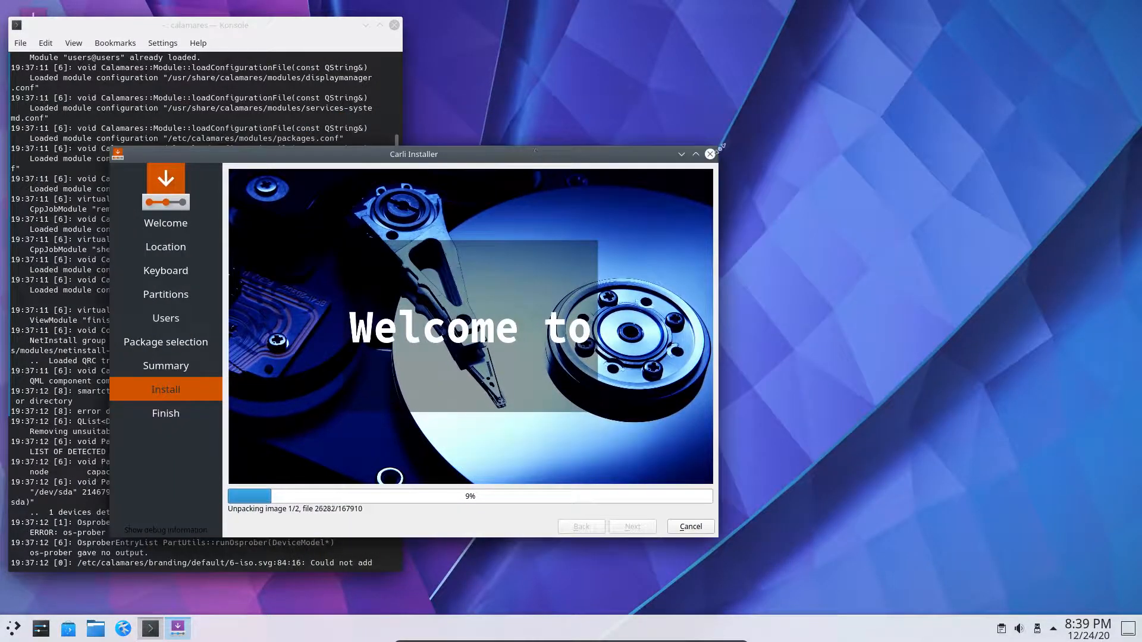
- Resize and reposition the installer window while image 1/2 unpacks to about 18%
{"action": "left_click_drag", "start_coordinate": [721, 146], "coordinate": [515, 219]}
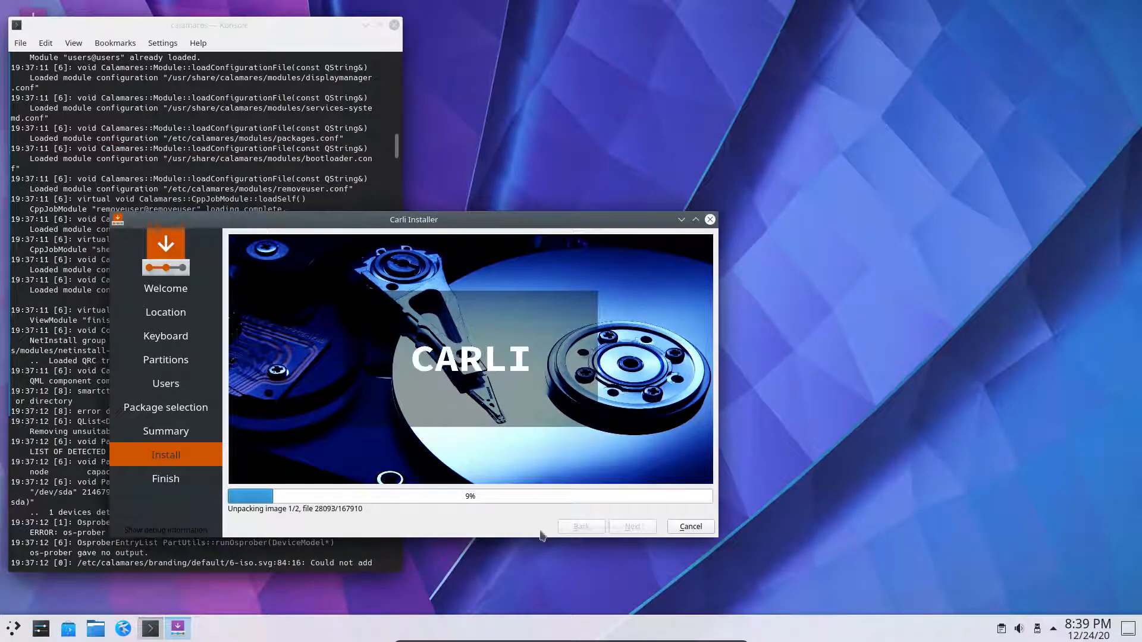
{"action": "mouse_move", "coordinate": [540, 540]}
{"action": "left_mouse_down"}
{"action": "mouse_move", "coordinate": [543, 574]}
{"action": "mouse_move", "coordinate": [547, 517]}
{"action": "mouse_move", "coordinate": [555, 582]}
{"action": "mouse_move", "coordinate": [553, 542]}
{"action": "left_mouse_up"}
{"action": "left_click_drag", "start_coordinate": [516, 222], "coordinate": [594, 2]}
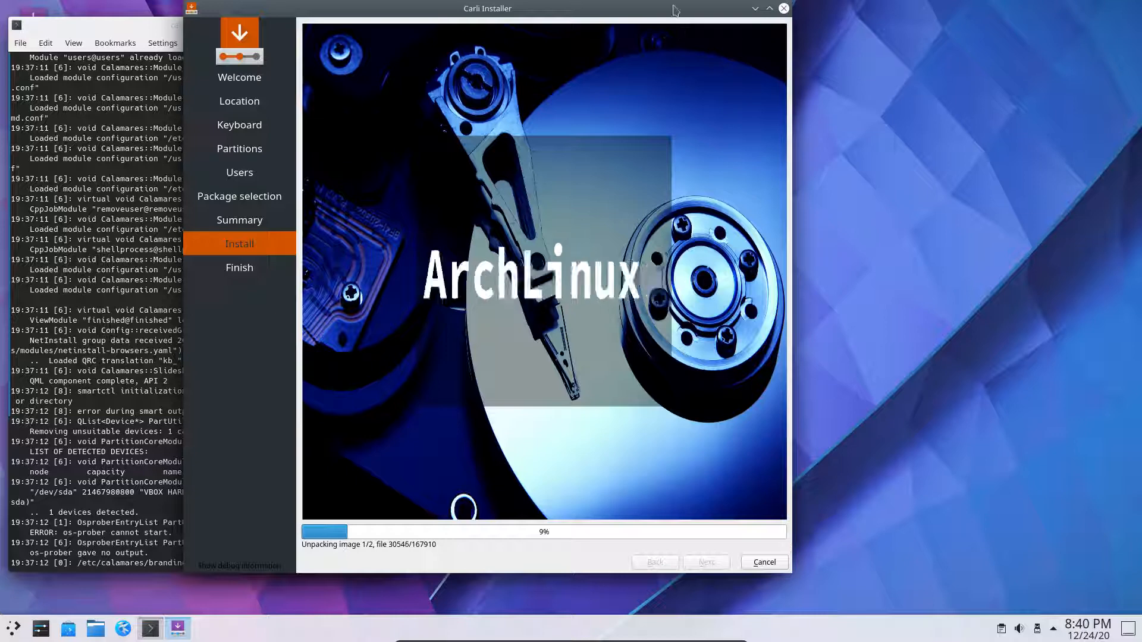
{"action": "left_click_drag", "start_coordinate": [645, 10], "coordinate": [714, 52]}
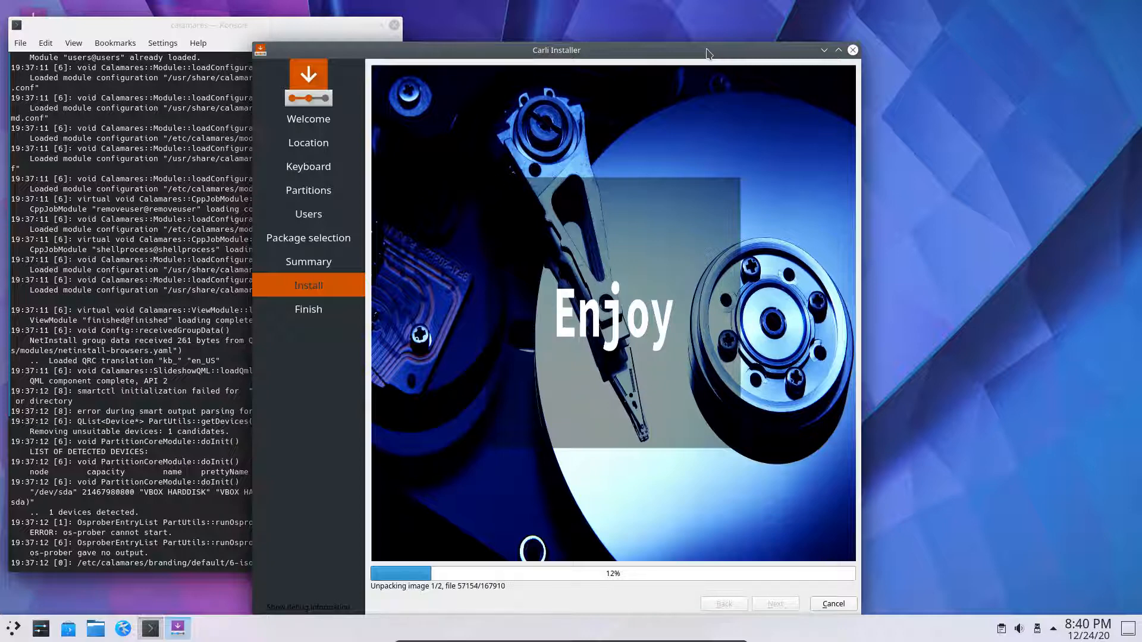
{"action": "double_click", "coordinate": [706, 52]}
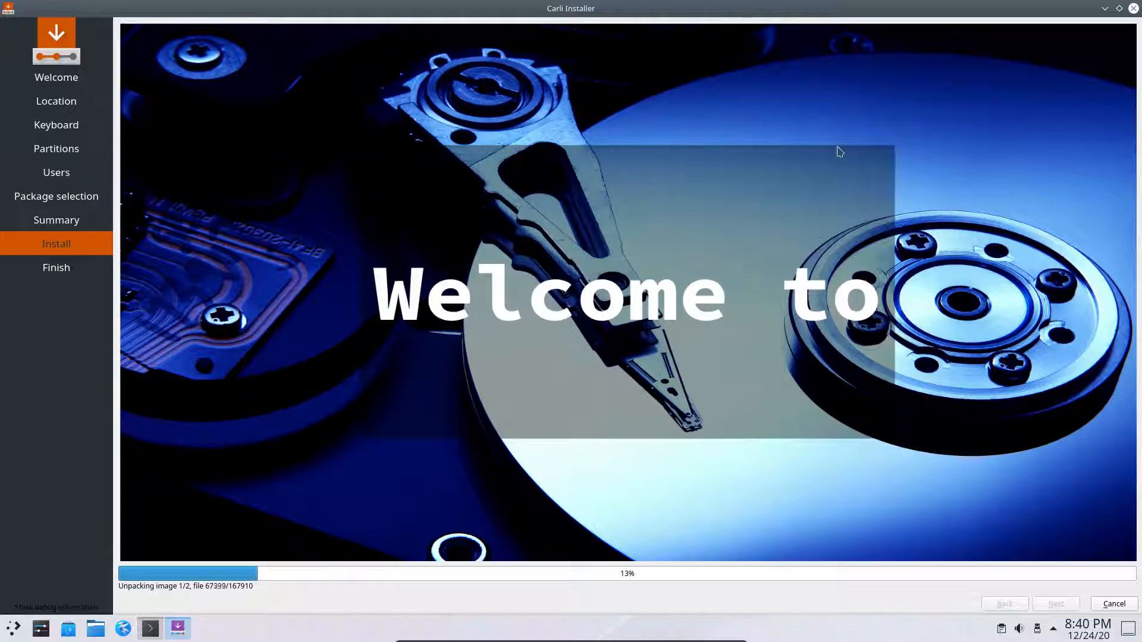
{"action": "left_click_drag", "start_coordinate": [658, 10], "coordinate": [658, 71]}
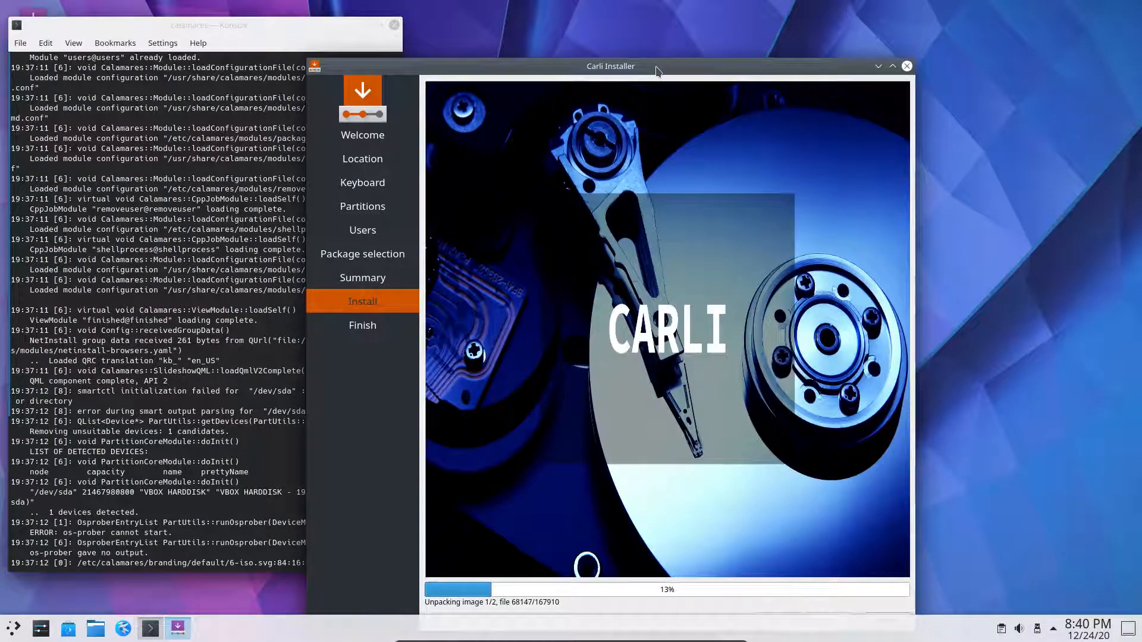
{"action": "double_click", "coordinate": [658, 70]}
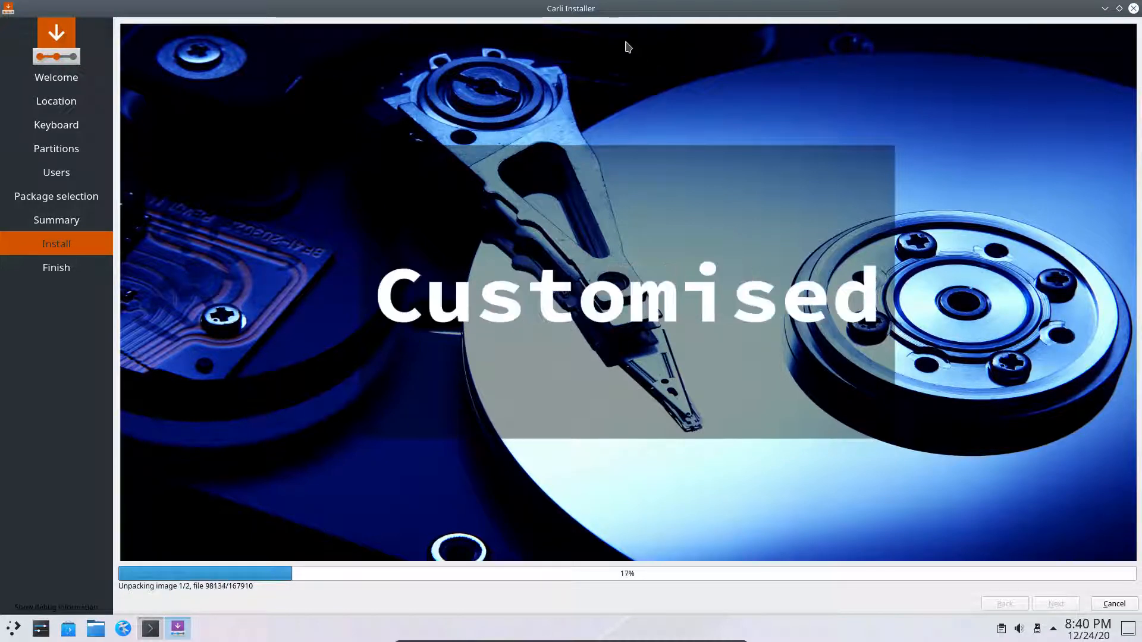
{"action": "left_click_drag", "start_coordinate": [596, 44], "coordinate": [795, 71]}
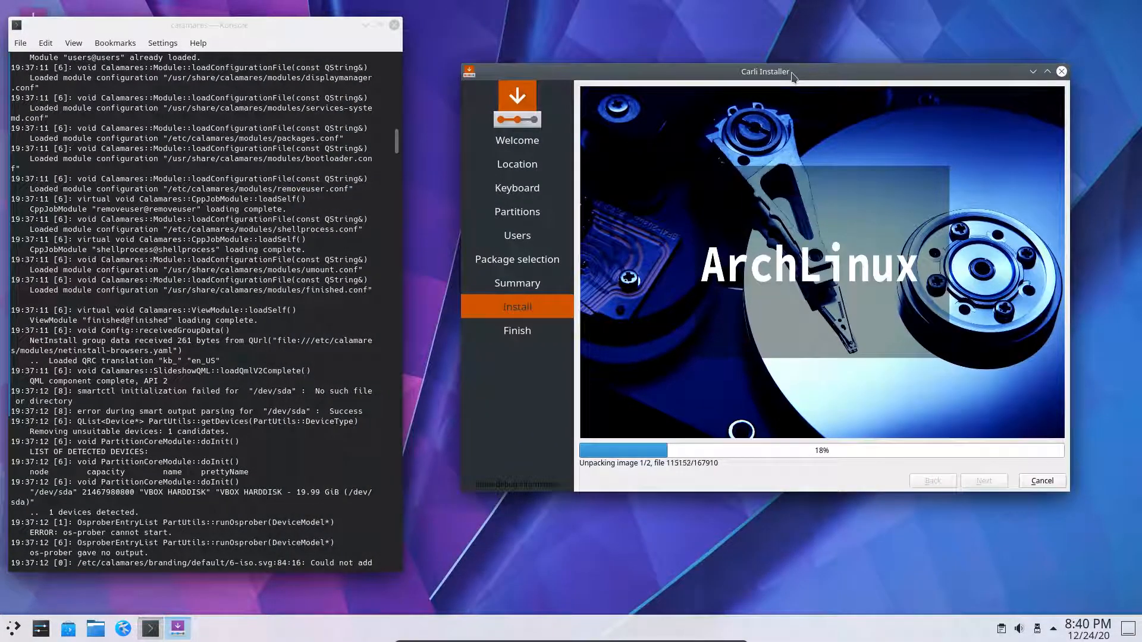